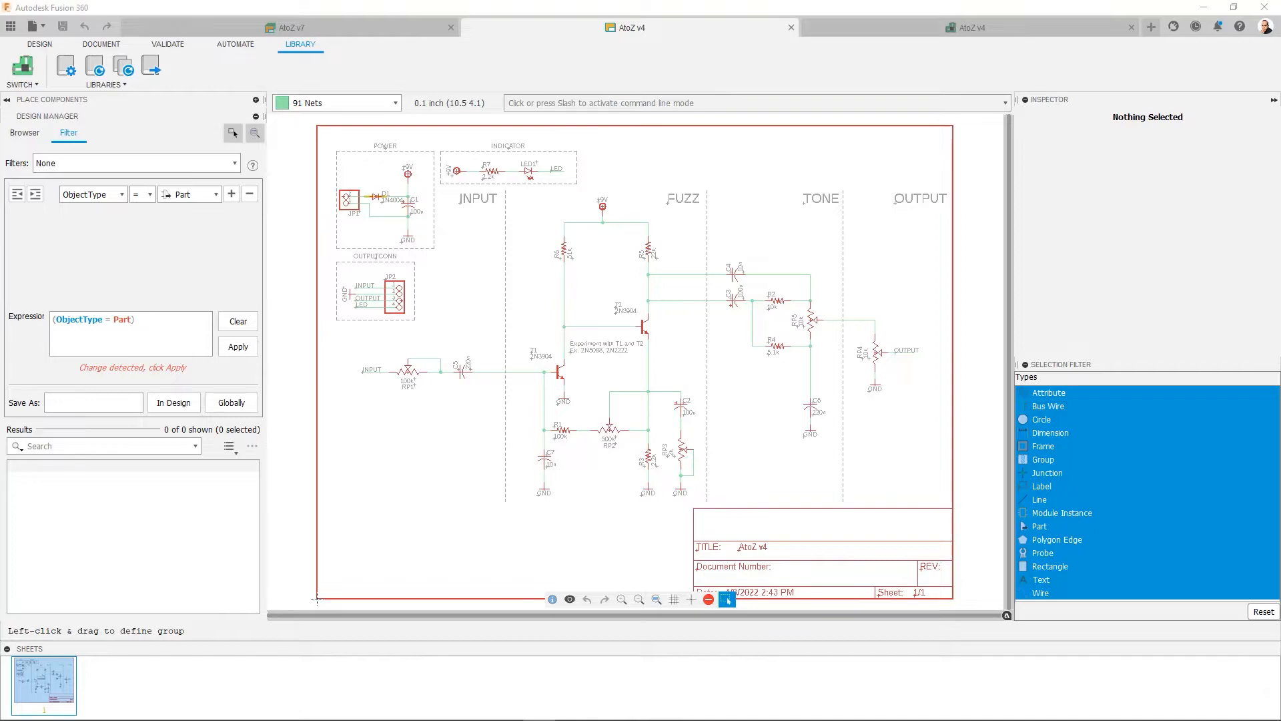
- Switch to the AtoZ board layout and move the board outline's upper edge down by about 41 mm
{"action": "left_click", "coordinate": [947, 31]}
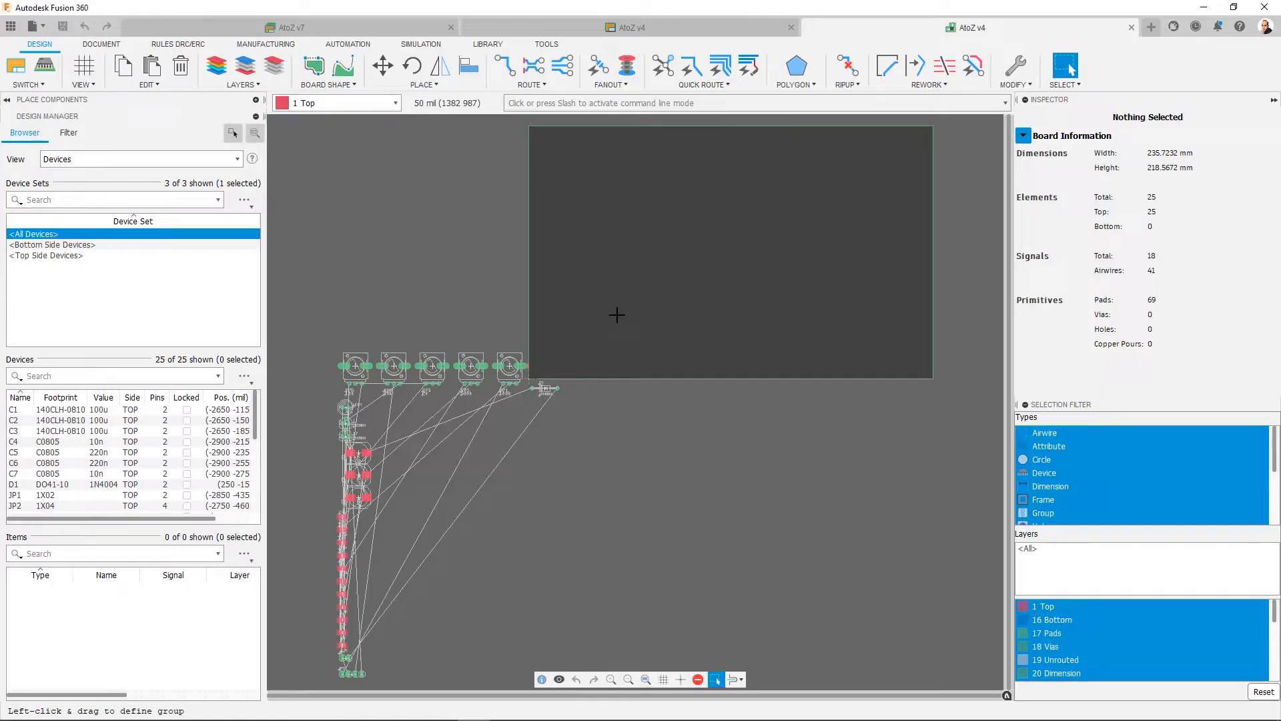
{"action": "left_click", "coordinate": [934, 246]}
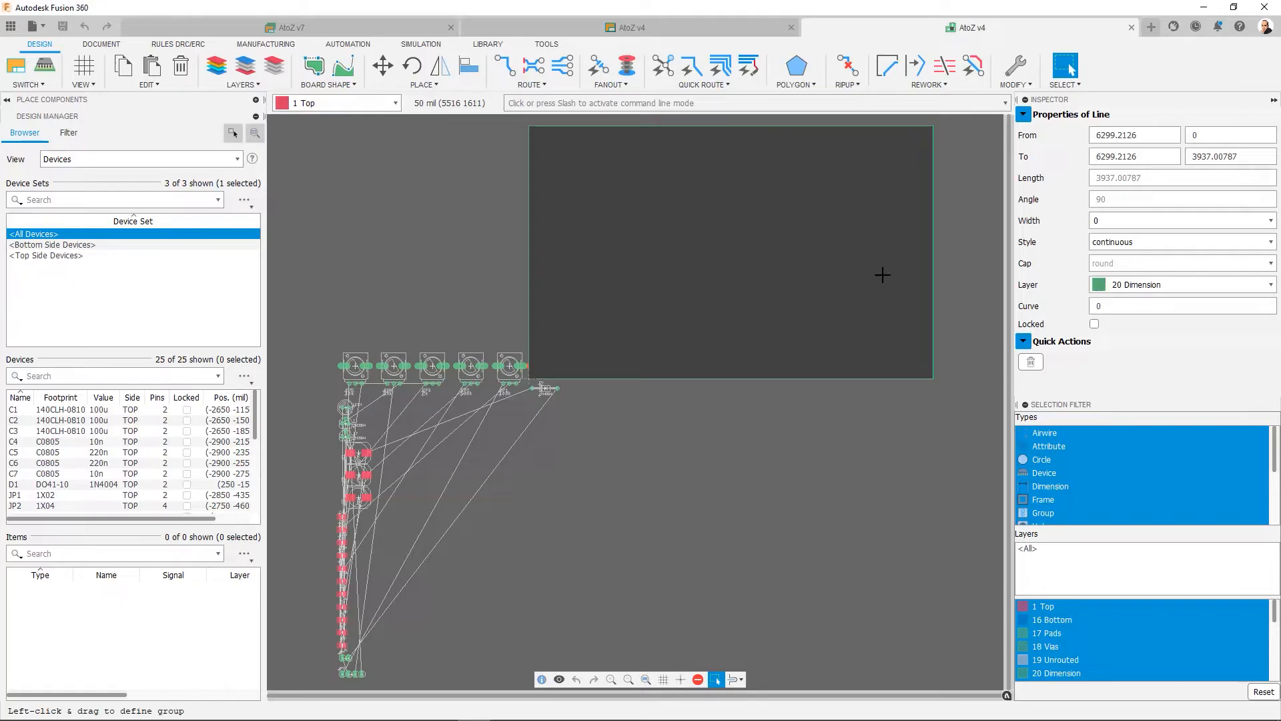
{"action": "left_click", "coordinate": [382, 65]}
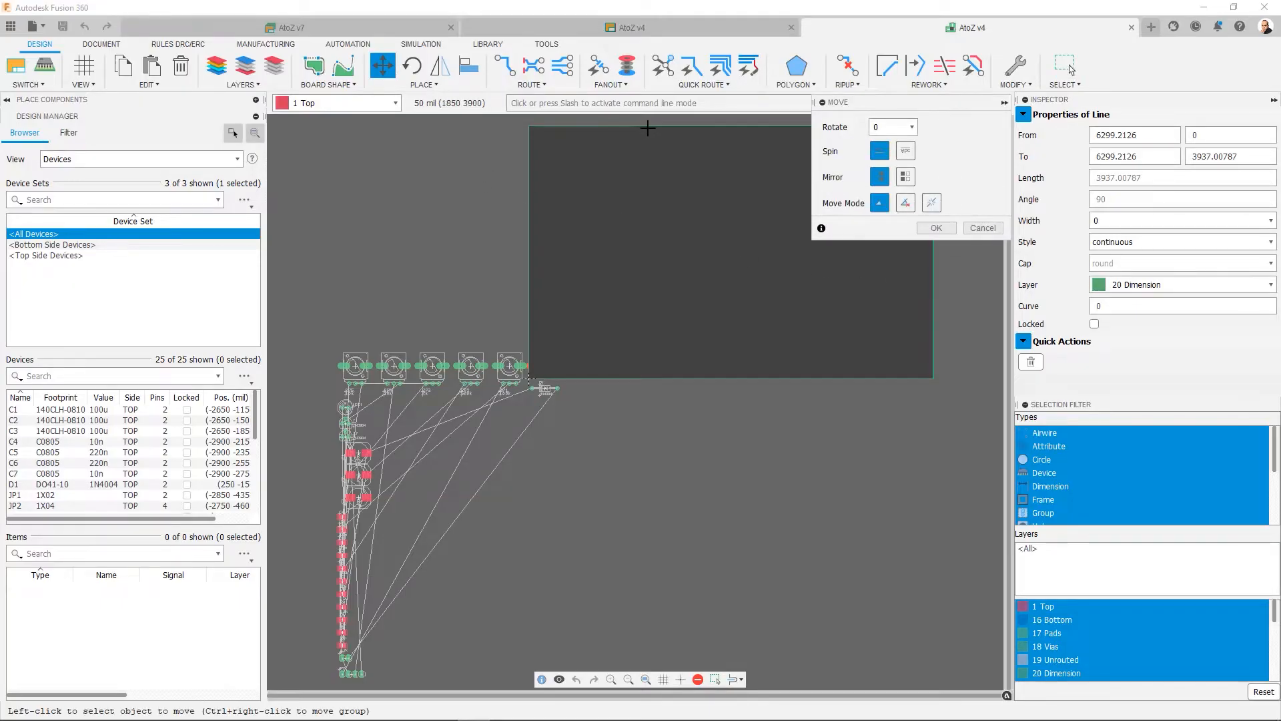
{"action": "left_click", "coordinate": [647, 127]}
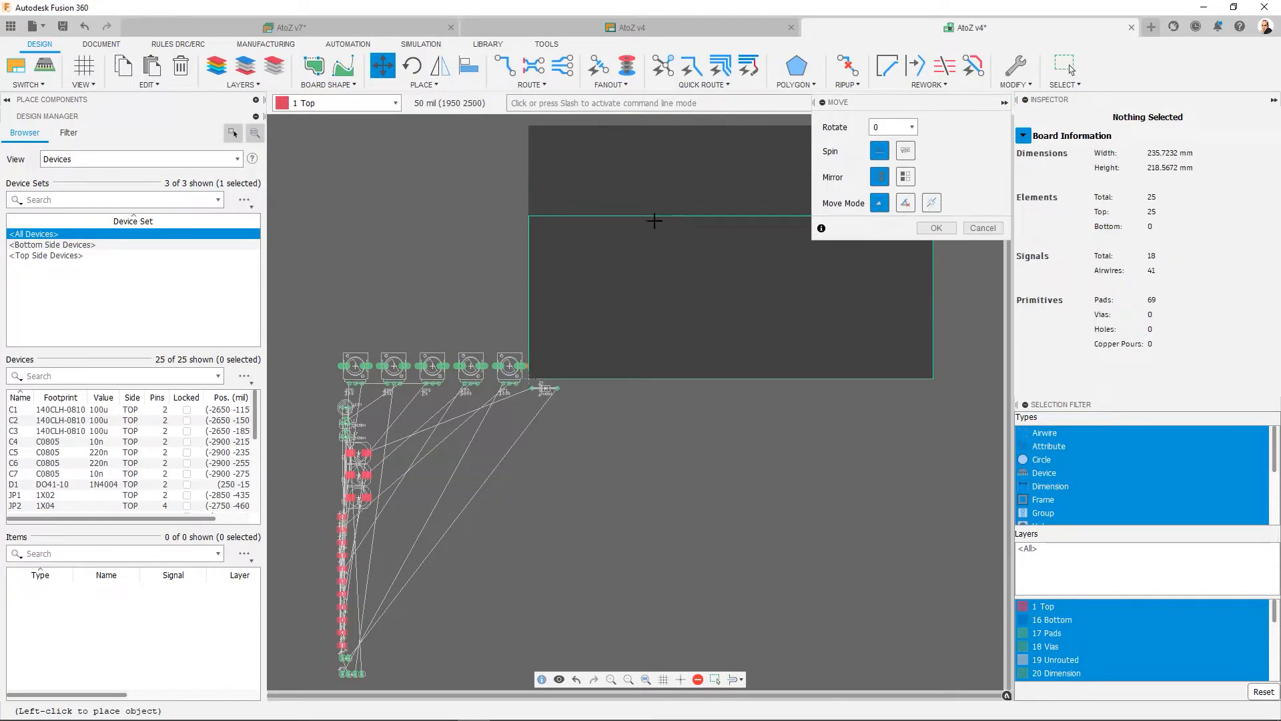
{"action": "left_click", "coordinate": [655, 229]}
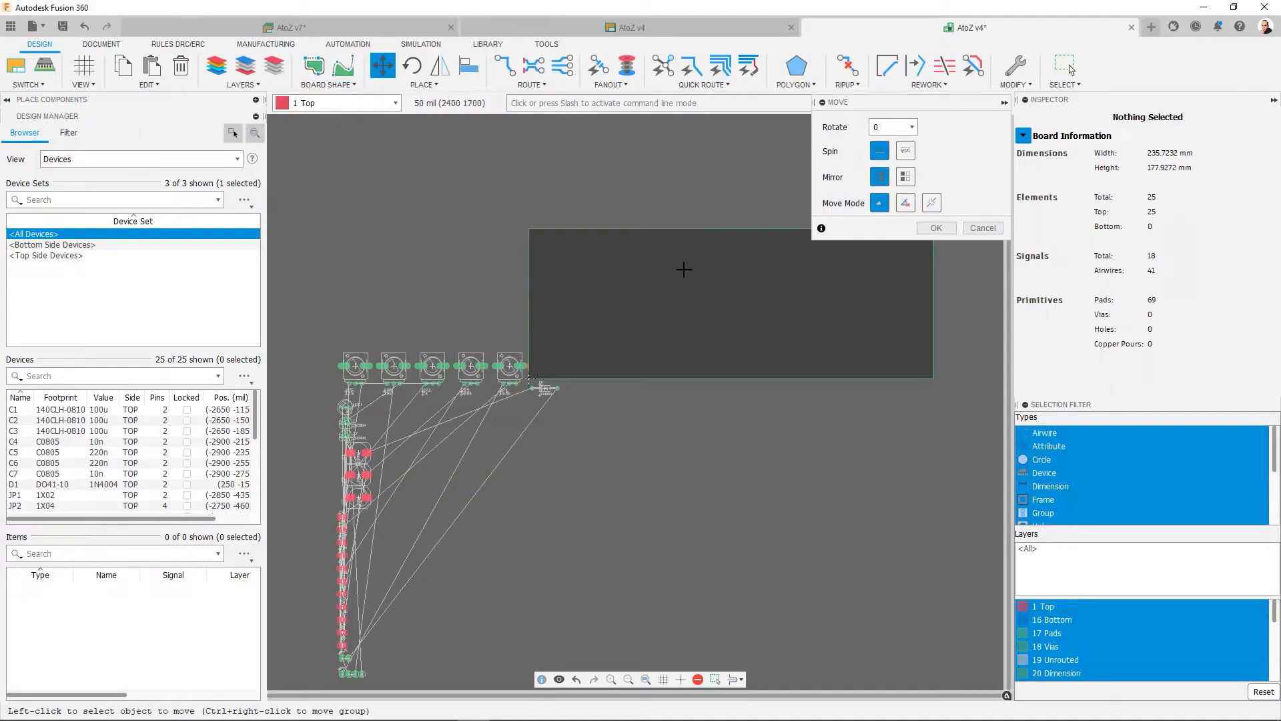
- Miter the board outline's upper-right corner with a straight cut, using a radius of 196.85039
{"action": "middle_click_drag", "start_coordinate": [695, 205], "coordinate": [584, 247]}
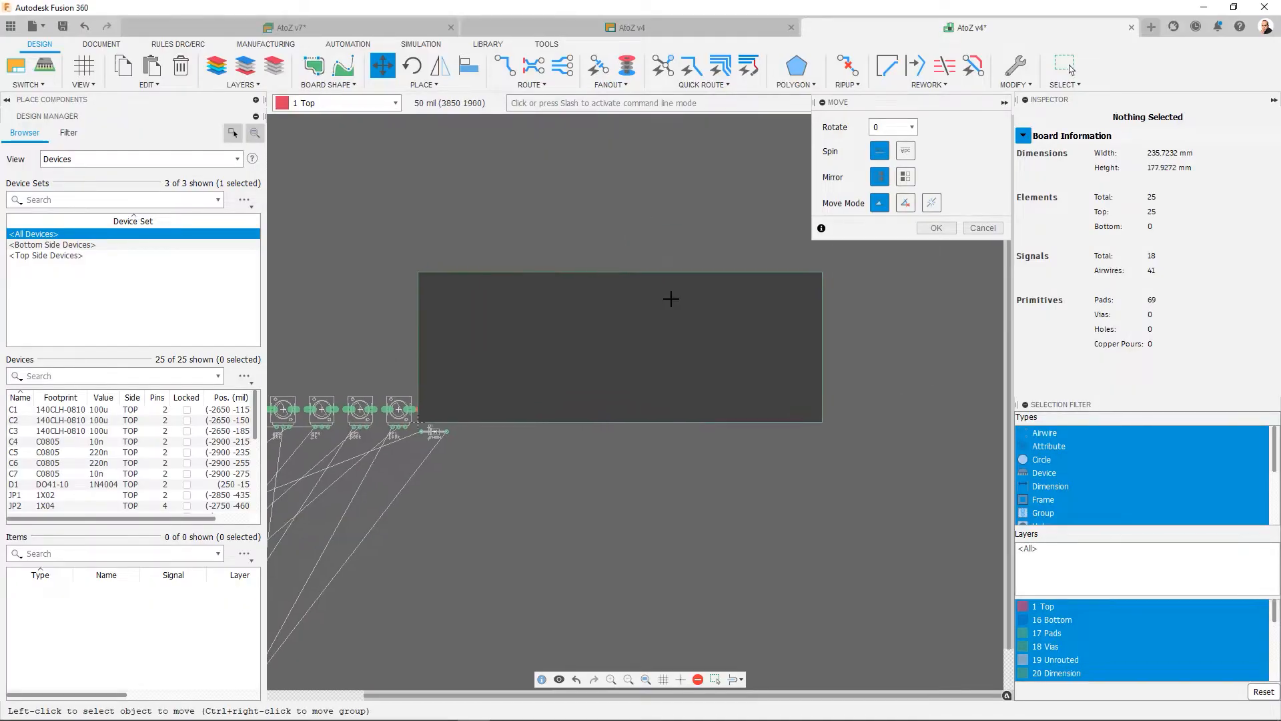
{"action": "scroll", "coordinate": [665, 298], "scroll_direction": "up", "scroll_amount": 3}
{"action": "middle_click_drag", "start_coordinate": [669, 301], "coordinate": [489, 354]}
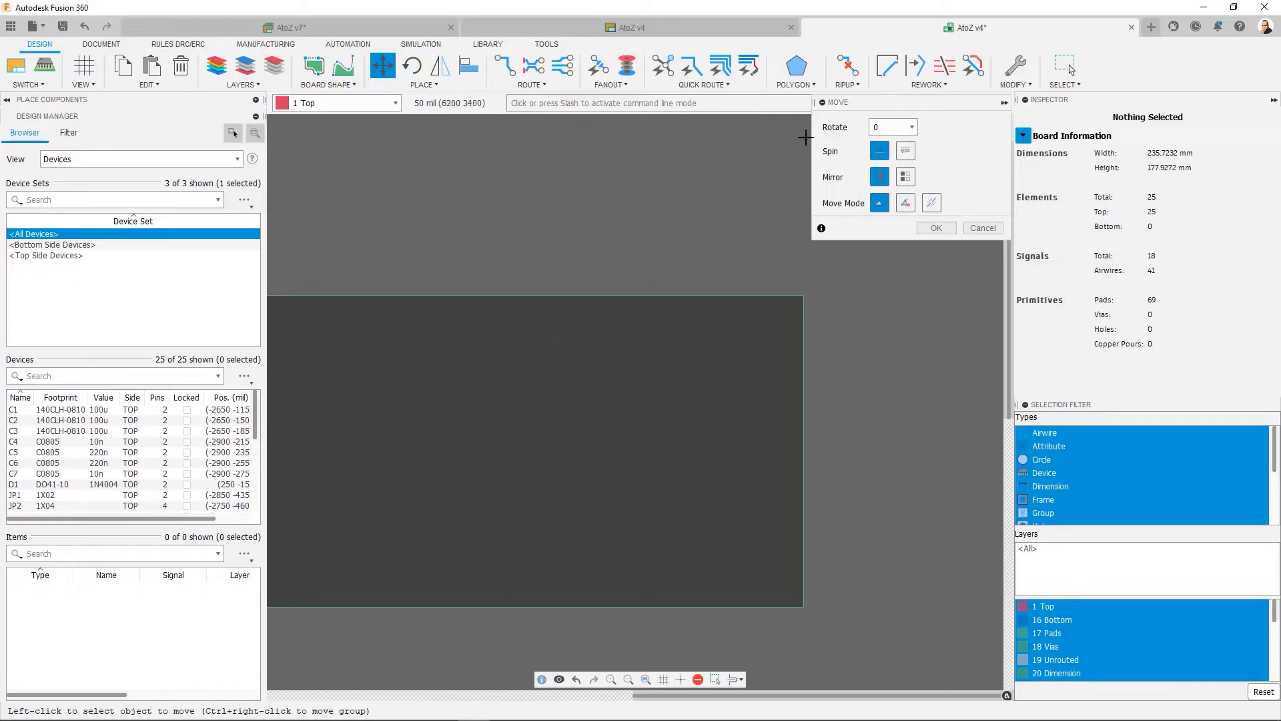
{"action": "left_click", "coordinate": [887, 65]}
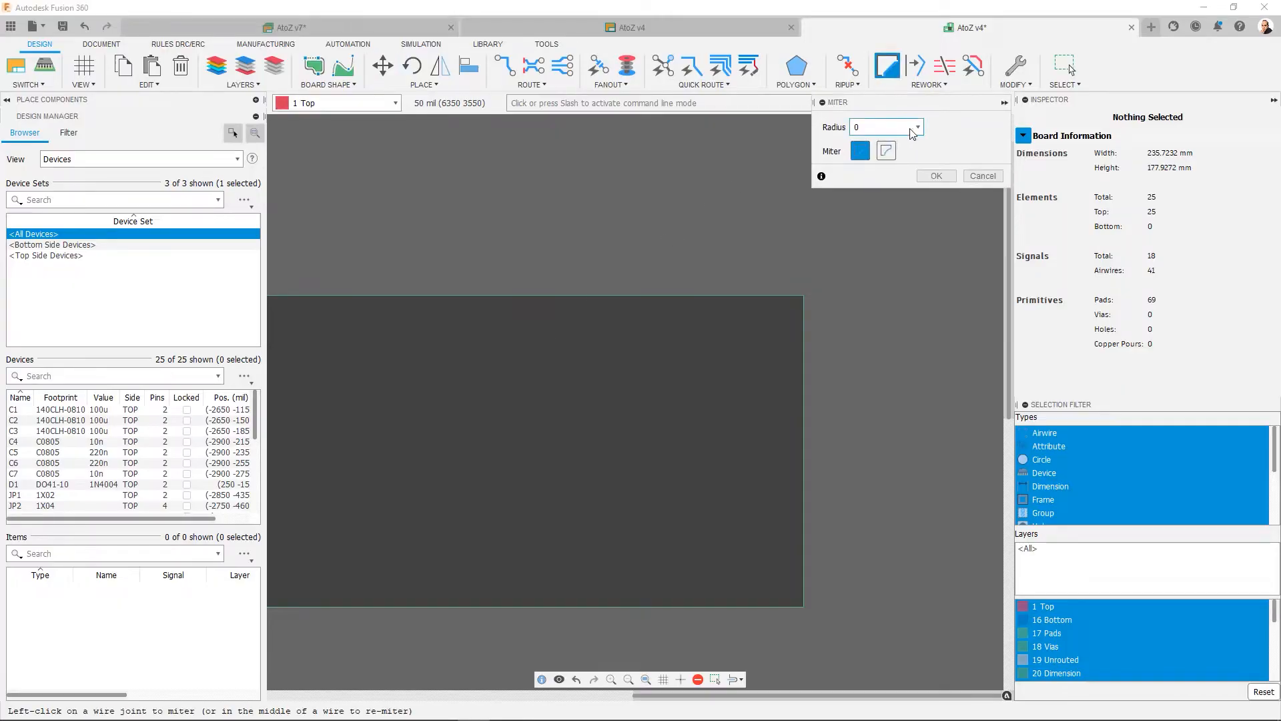
{"action": "left_click", "coordinate": [911, 128]}
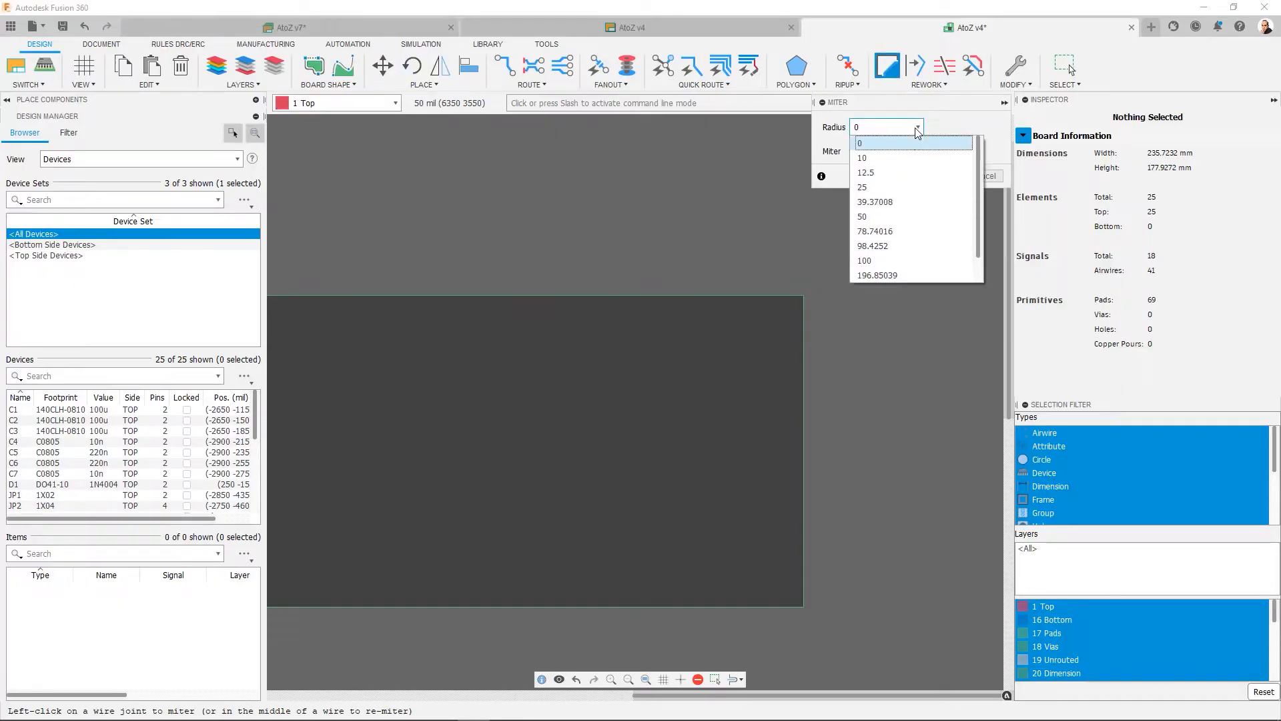
{"action": "left_click", "coordinate": [872, 276]}
{"action": "left_click", "coordinate": [797, 296]}
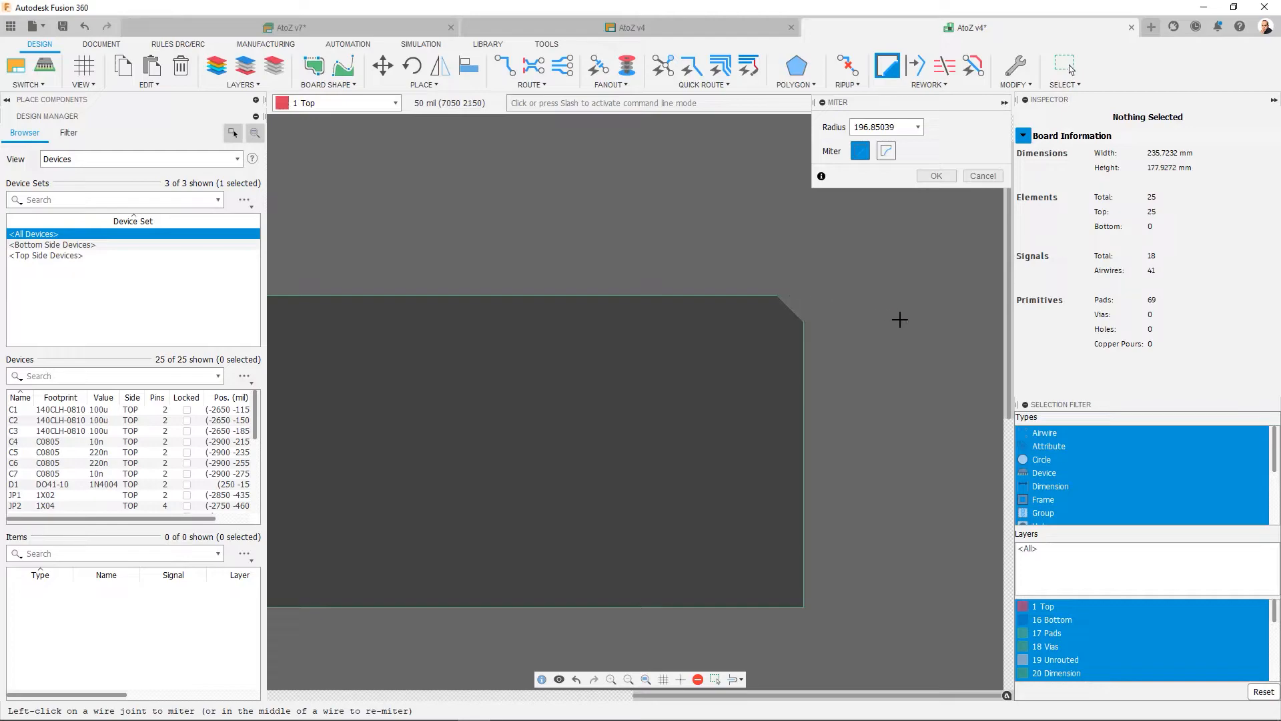
- Round the board outline's lower-right corner with a curved miter of radius 196.85039 and end the Miter command
{"action": "left_click", "coordinate": [887, 150]}
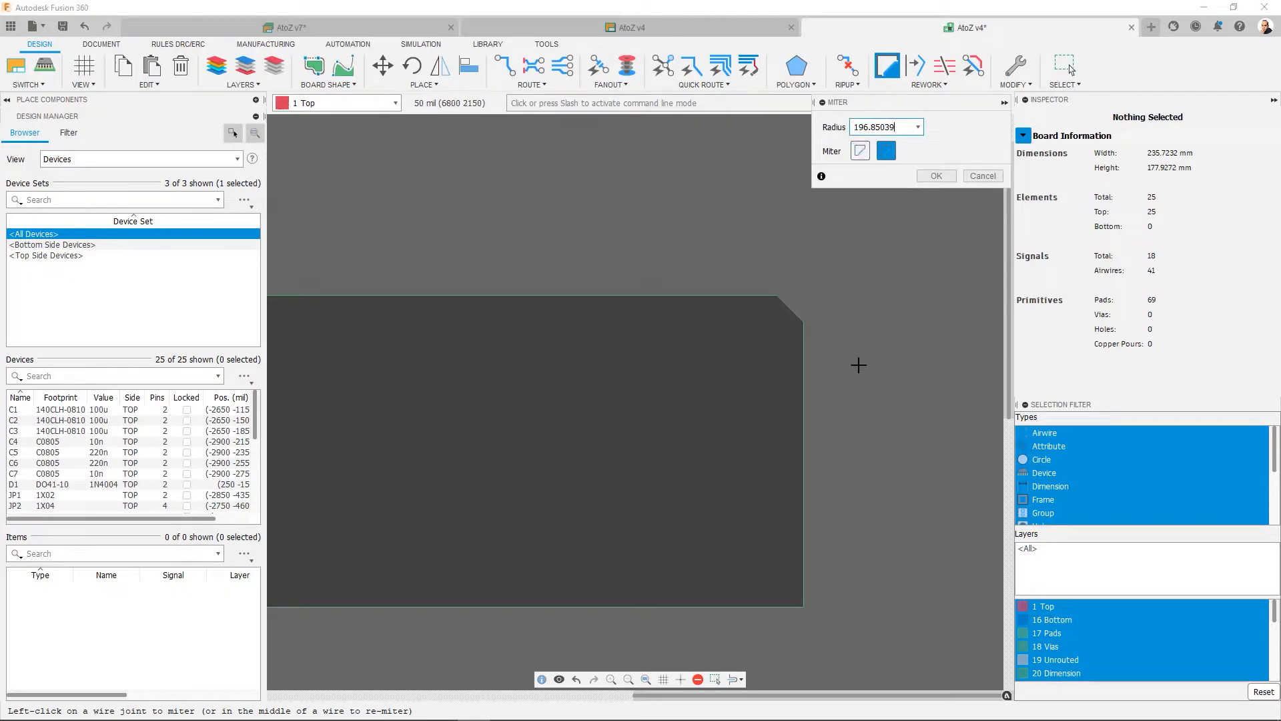
{"action": "left_click", "coordinate": [801, 601]}
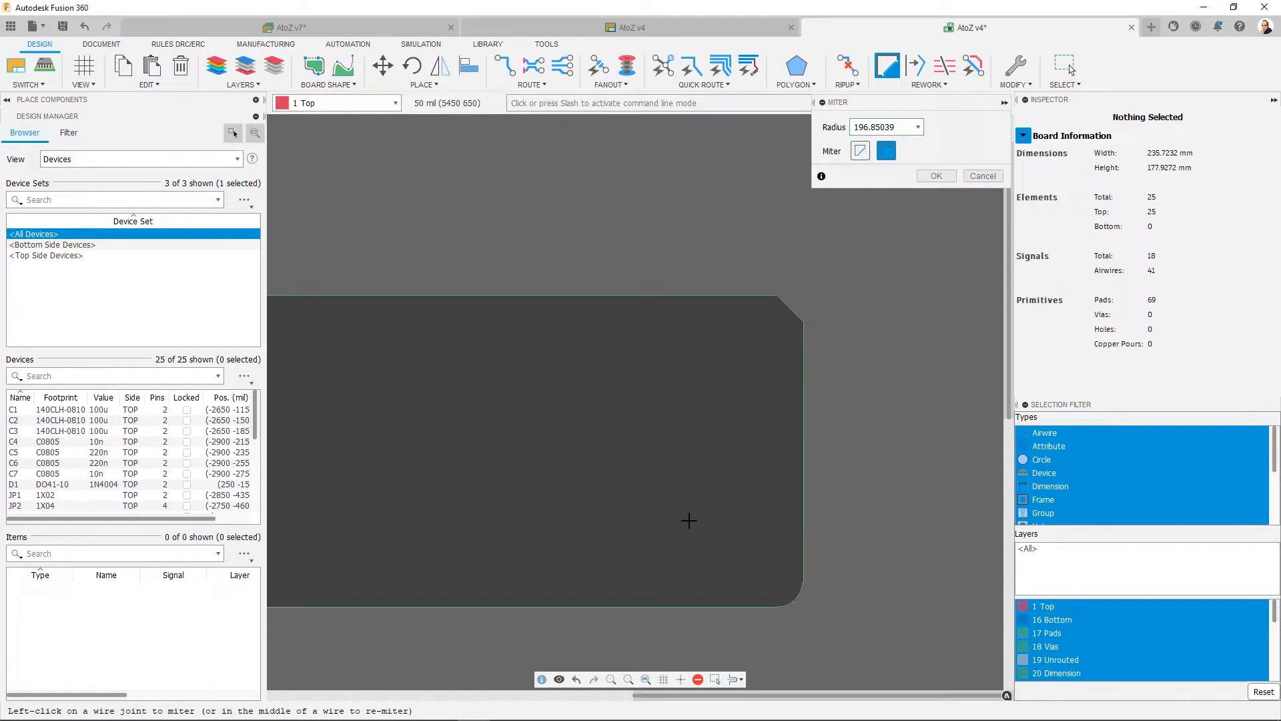
{"action": "middle_click_drag", "start_coordinate": [623, 409], "coordinate": [789, 348]}
{"action": "left_click", "coordinate": [646, 680]}
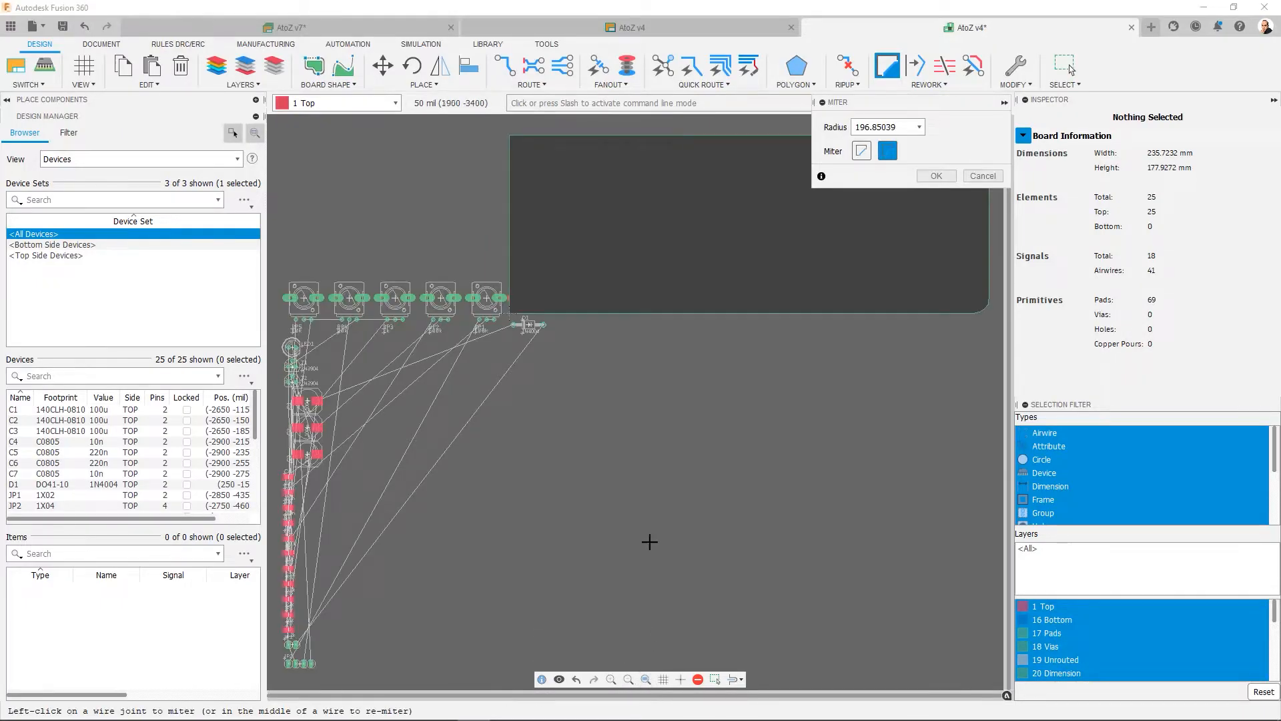
{"action": "left_click", "coordinate": [982, 176]}
{"action": "middle_click_drag", "start_coordinate": [861, 219], "coordinate": [804, 279]}
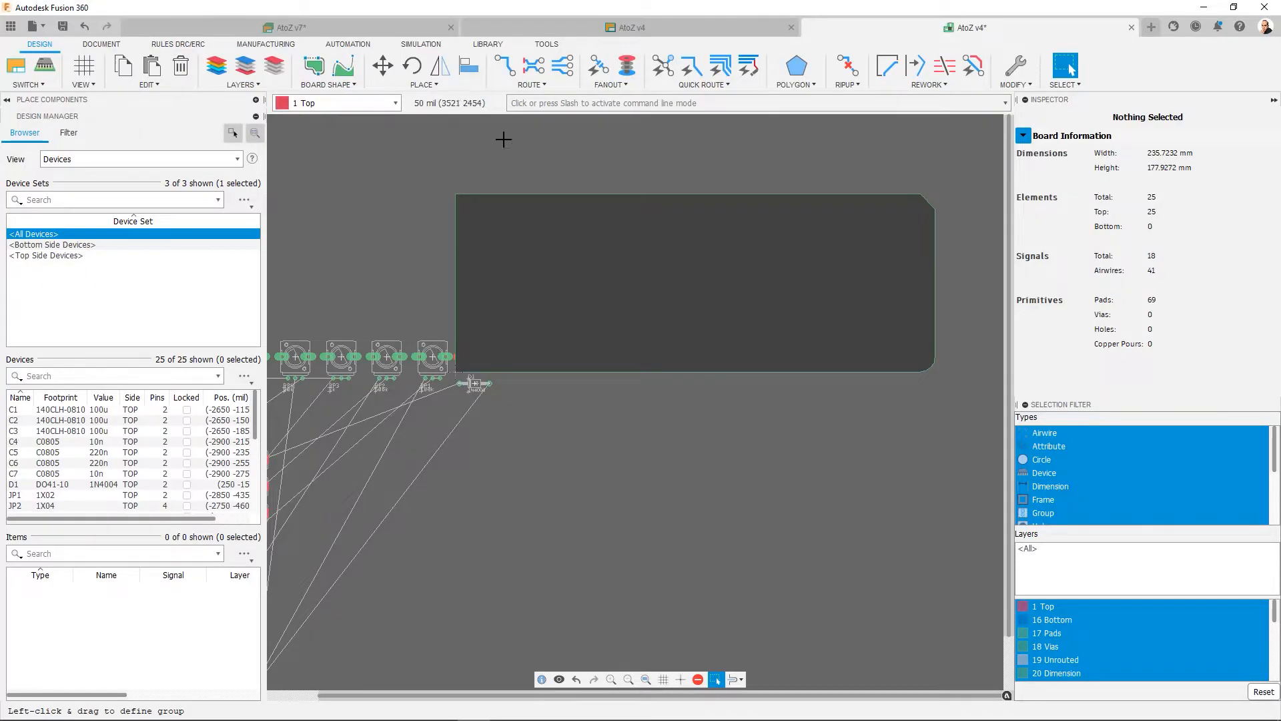
- Open the 1590B2 enclosure design from the AtoZ Project
{"action": "left_click", "coordinate": [101, 46]}
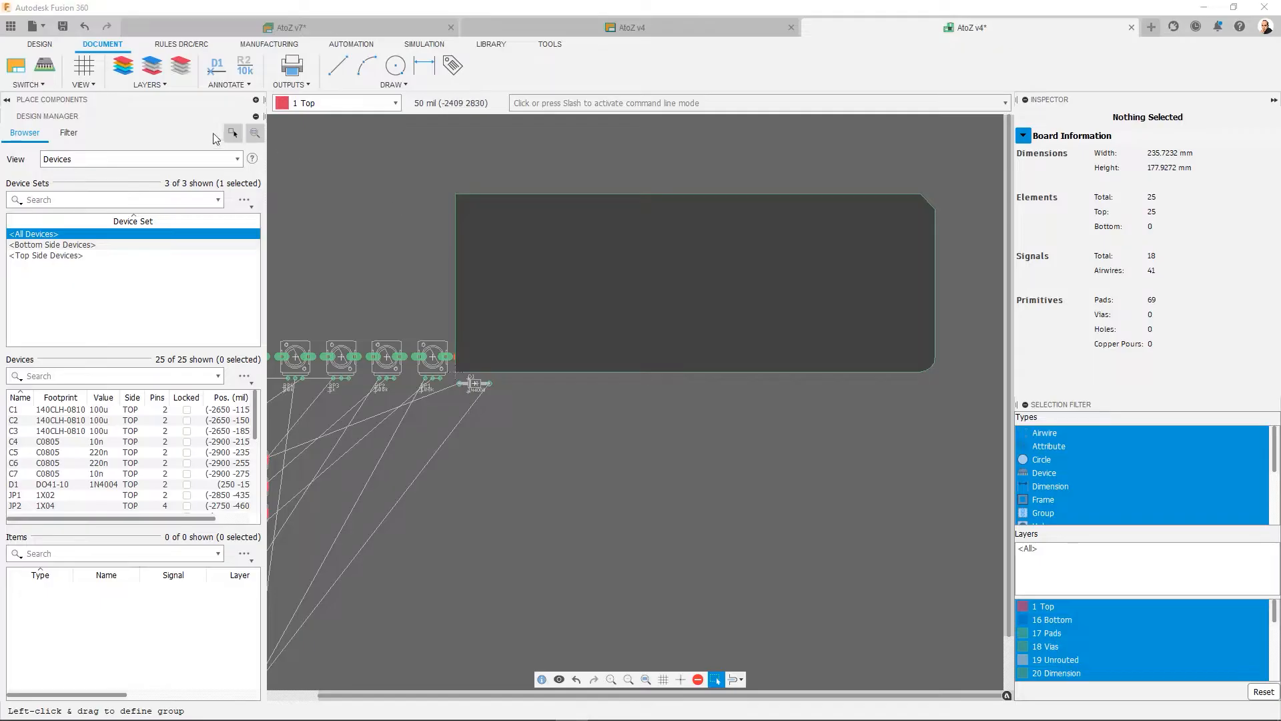
{"action": "left_click", "coordinate": [11, 27]}
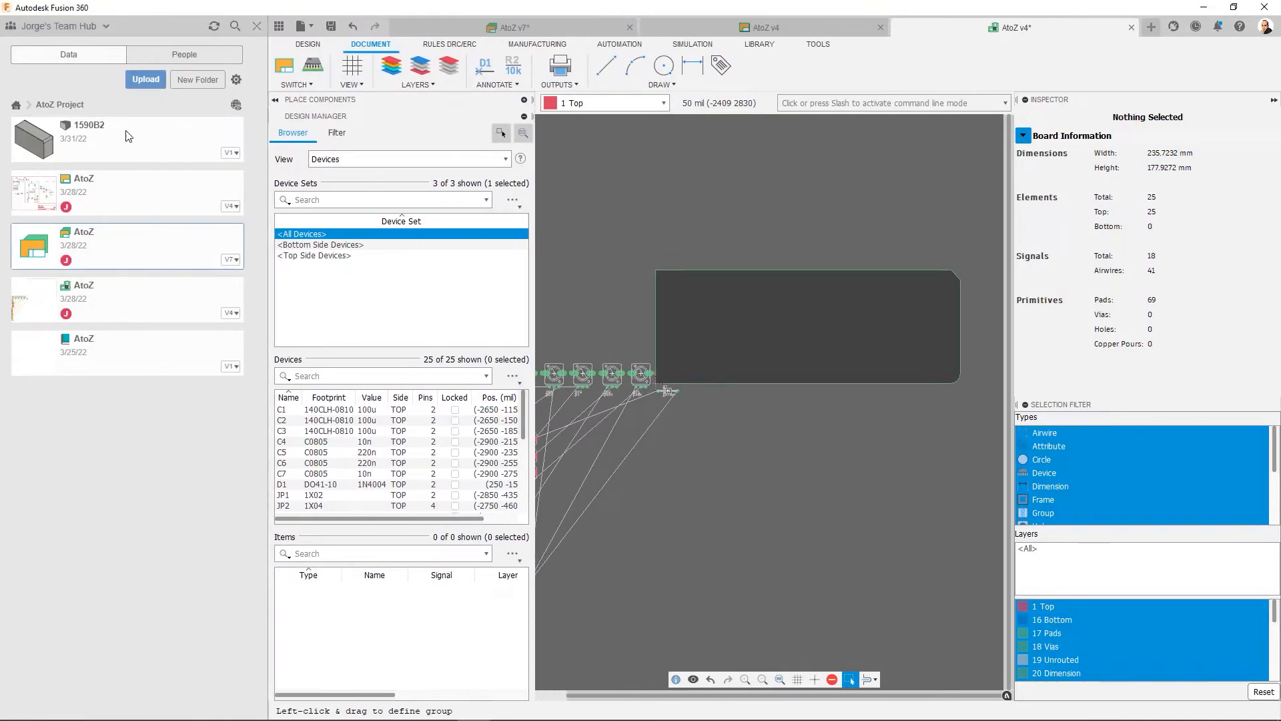
{"action": "double_click", "coordinate": [92, 142]}
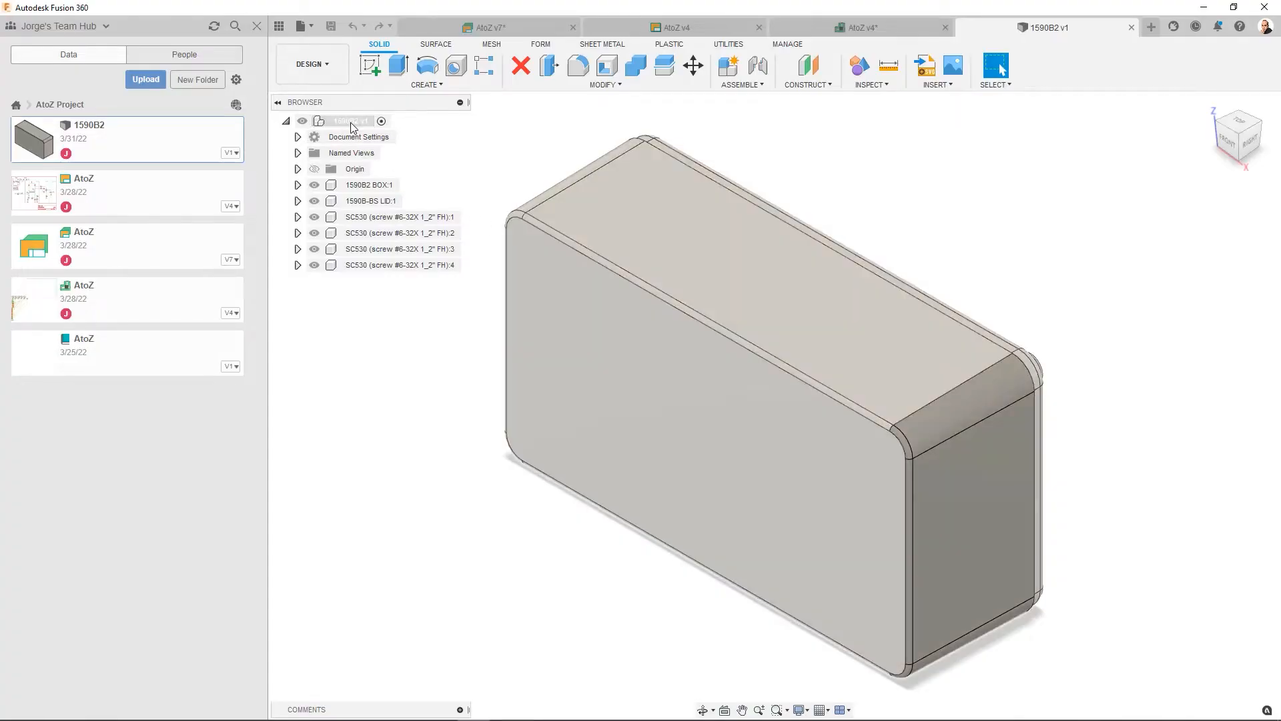
- Turn on design history capture for the 1590B2 enclosure and hide the 1590B-BS LID component
{"action": "right_click", "coordinate": [352, 124]}
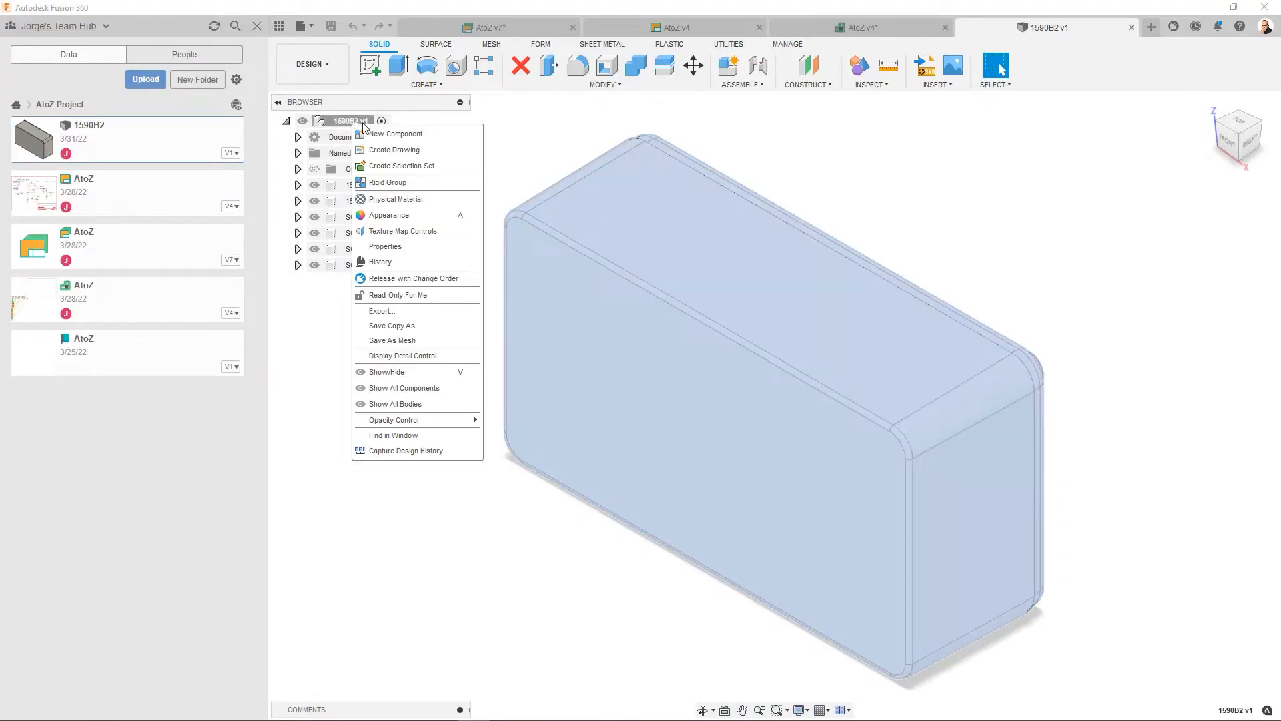
{"action": "left_click", "coordinate": [433, 453]}
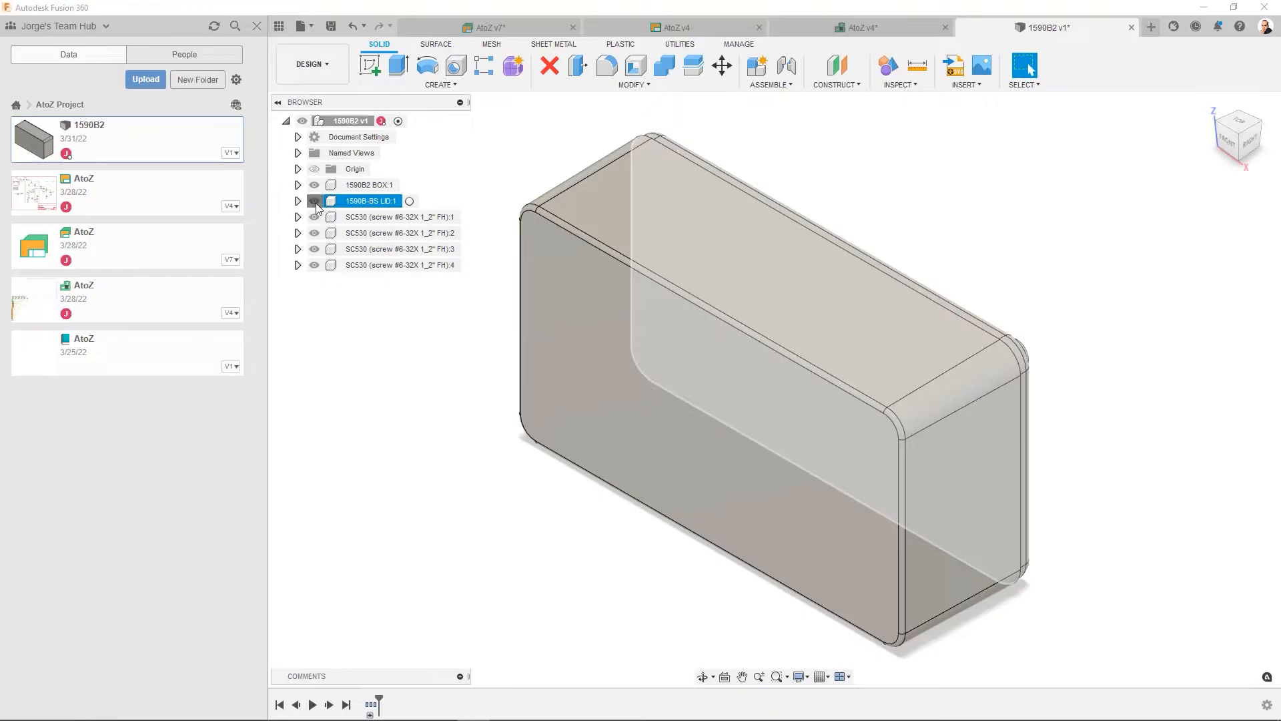
{"action": "left_click", "coordinate": [315, 201]}
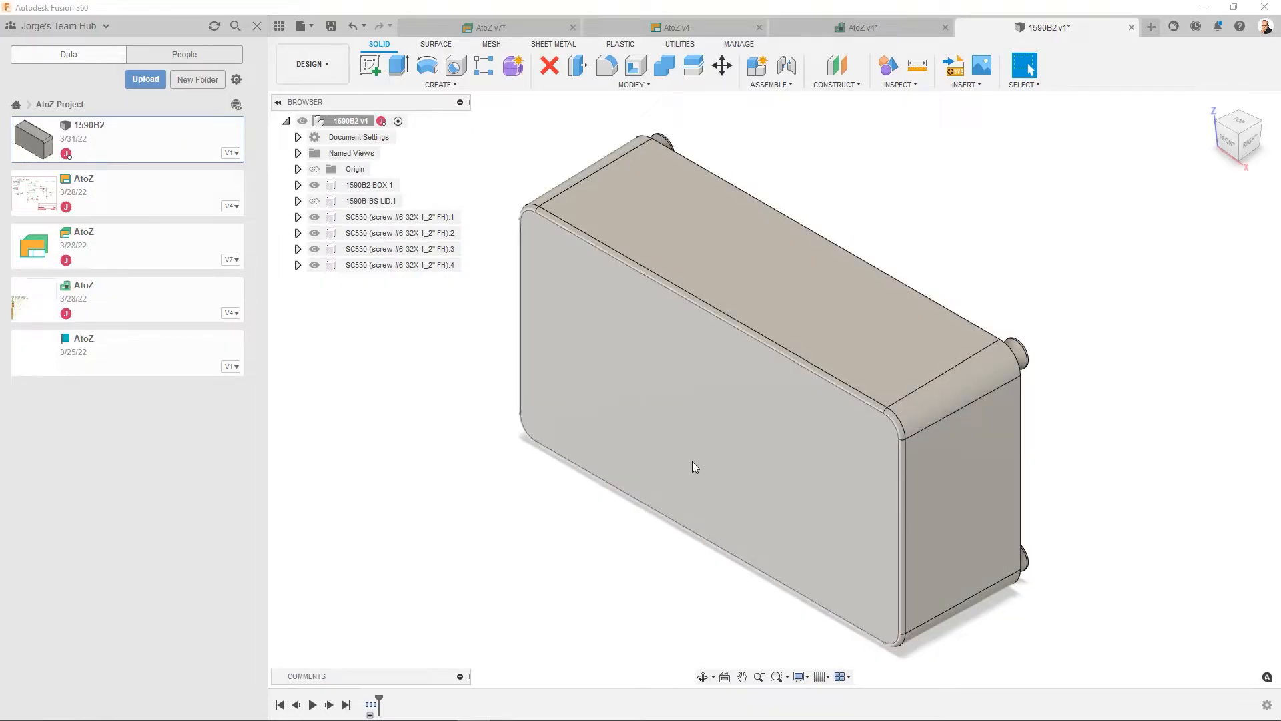
- Create an offset construction plane 3 mm from the inside floor face of the 1590B2 box
{"action": "middle_click_drag", "start_coordinate": [692, 469], "coordinate": [547, 399], "text": "shift"}
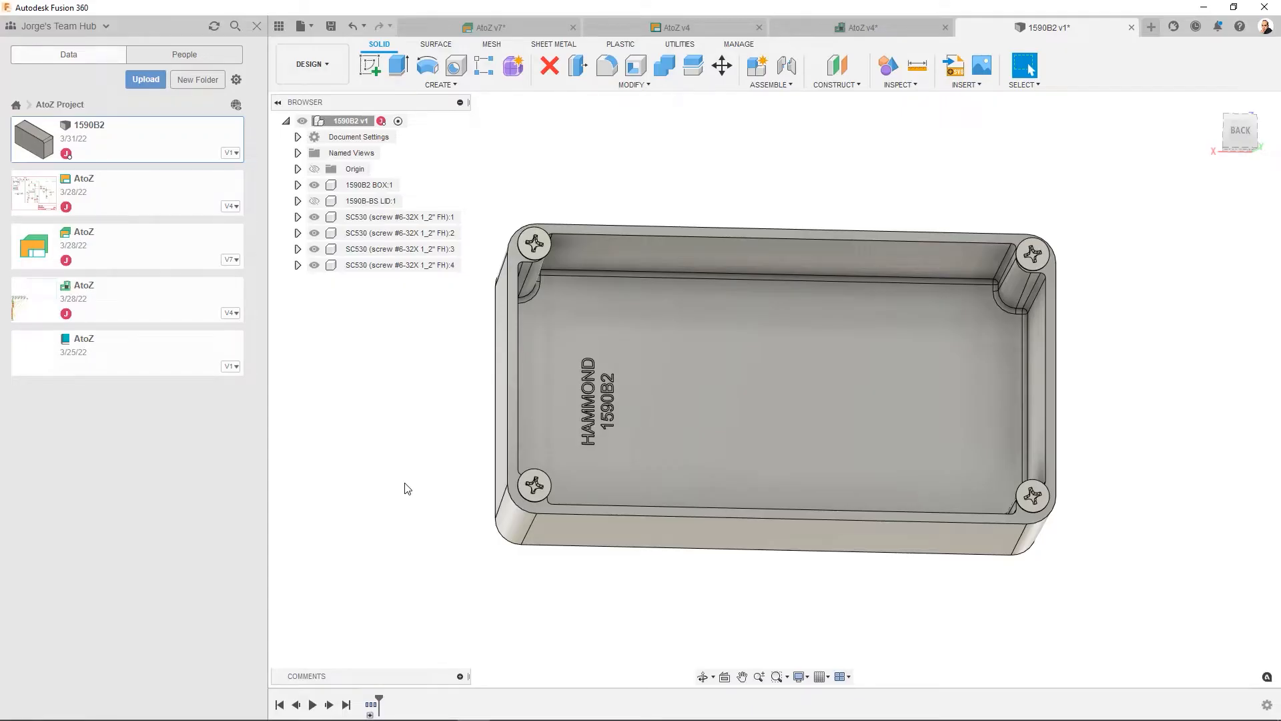
{"action": "left_click", "coordinate": [848, 68]}
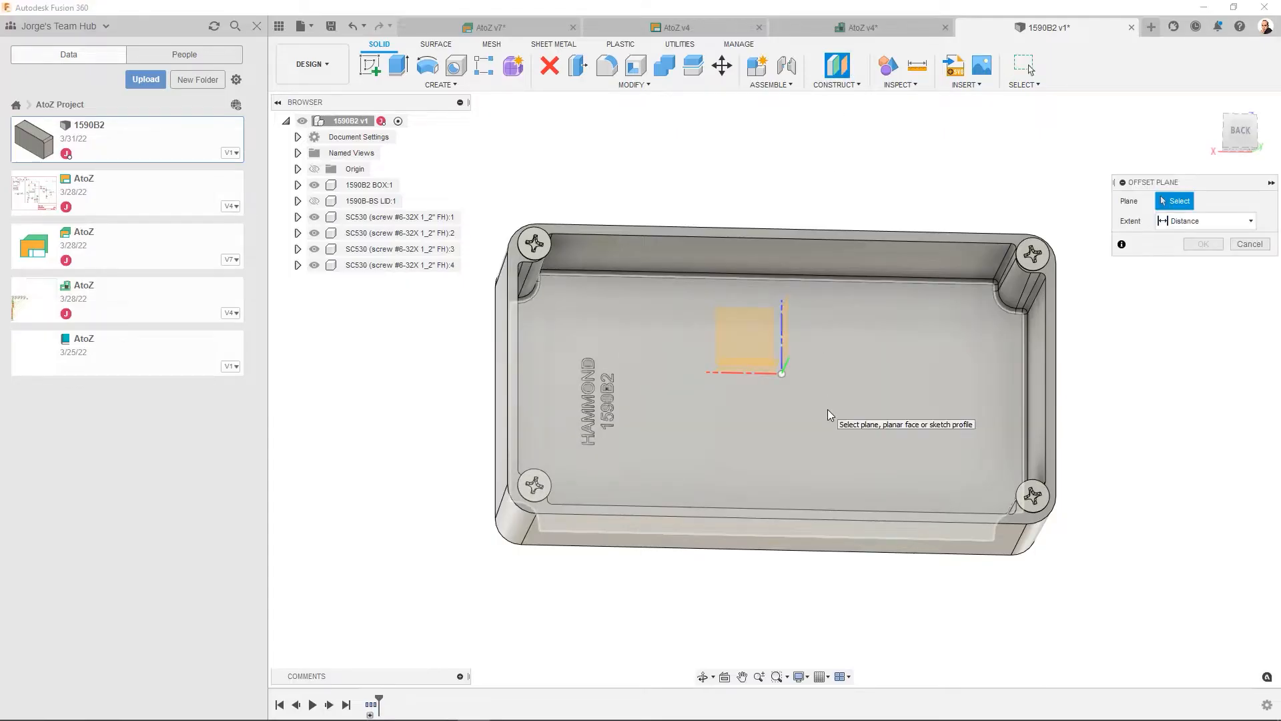
{"action": "left_click", "coordinate": [829, 415]}
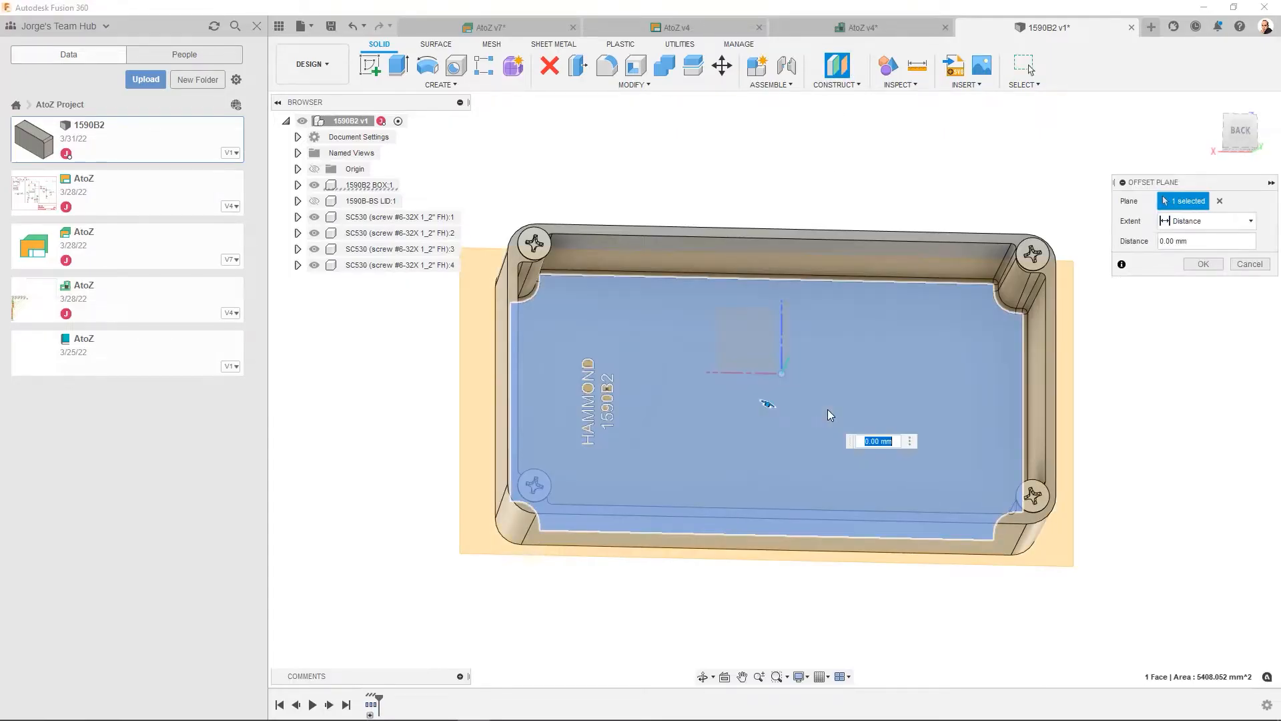
{"action": "middle_click_drag", "start_coordinate": [722, 598], "coordinate": [718, 514], "text": "shift"}
{"action": "left_click_drag", "start_coordinate": [1185, 241], "coordinate": [1119, 242]}
{"action": "type", "text": "3"}
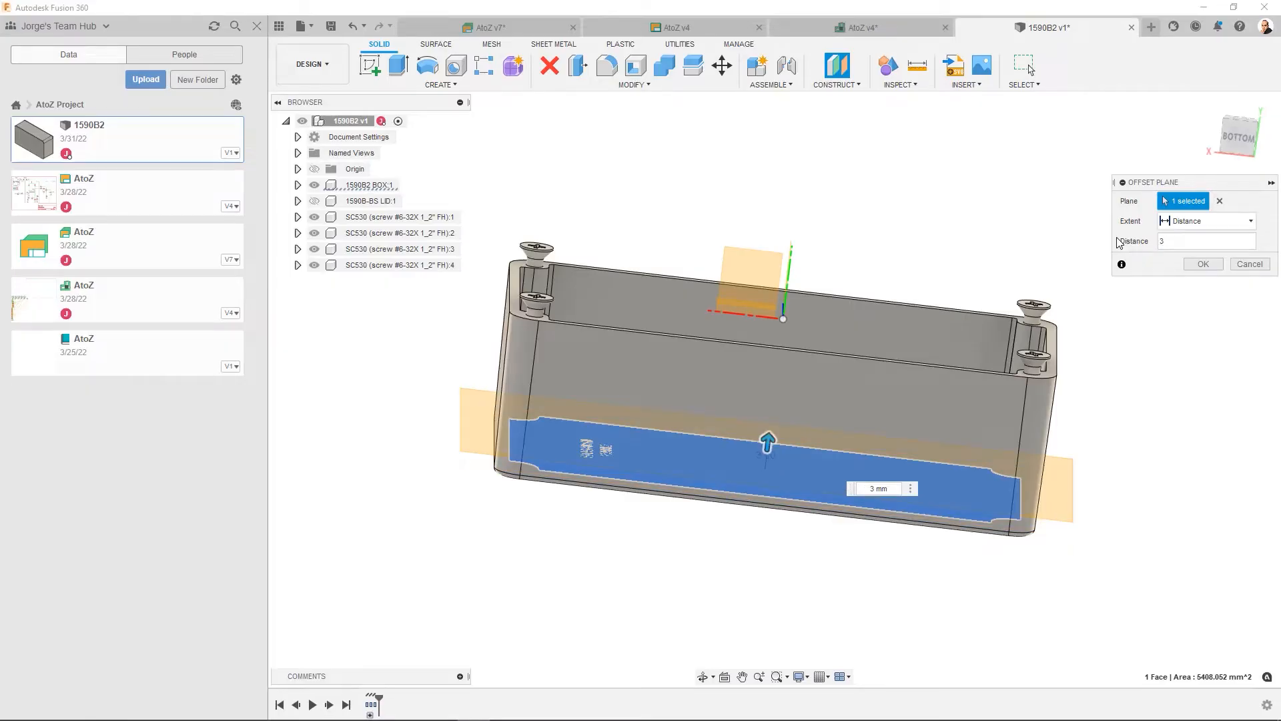
{"action": "key", "text": "Return"}
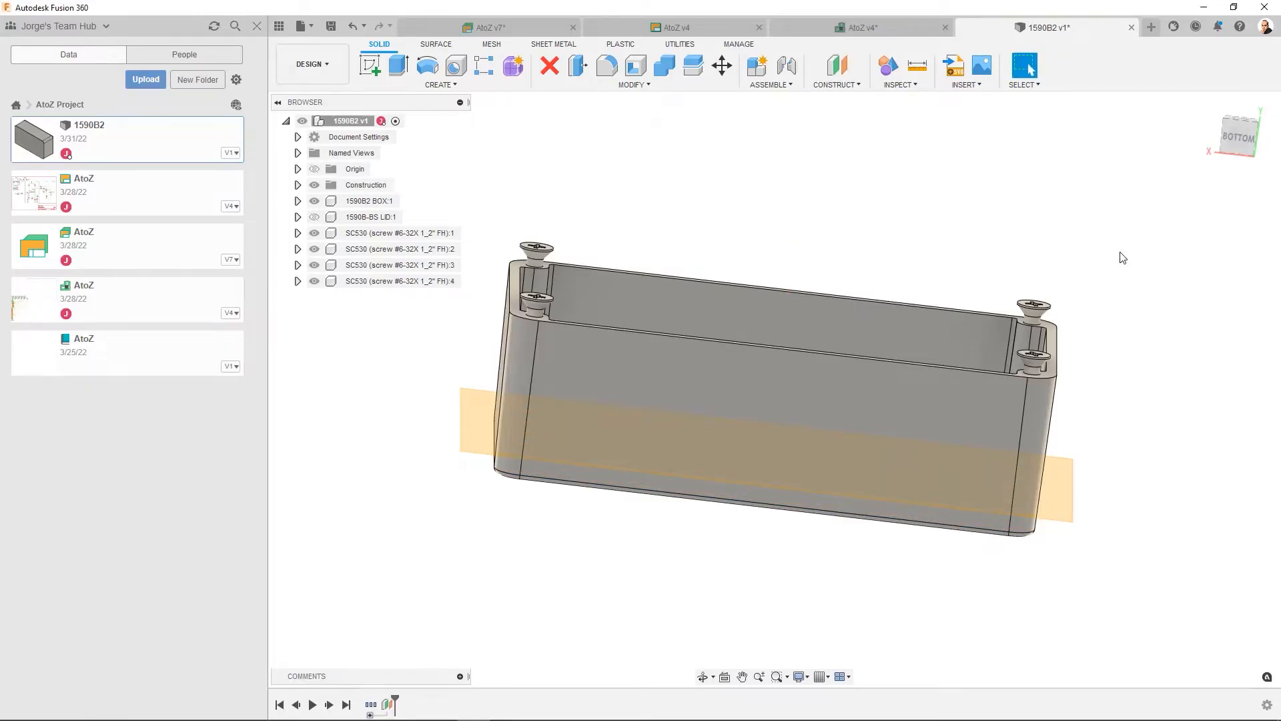
- Start a new sketch on the offset plane inside the box
{"action": "middle_click_drag", "start_coordinate": [769, 397], "coordinate": [749, 467], "text": "shift"}
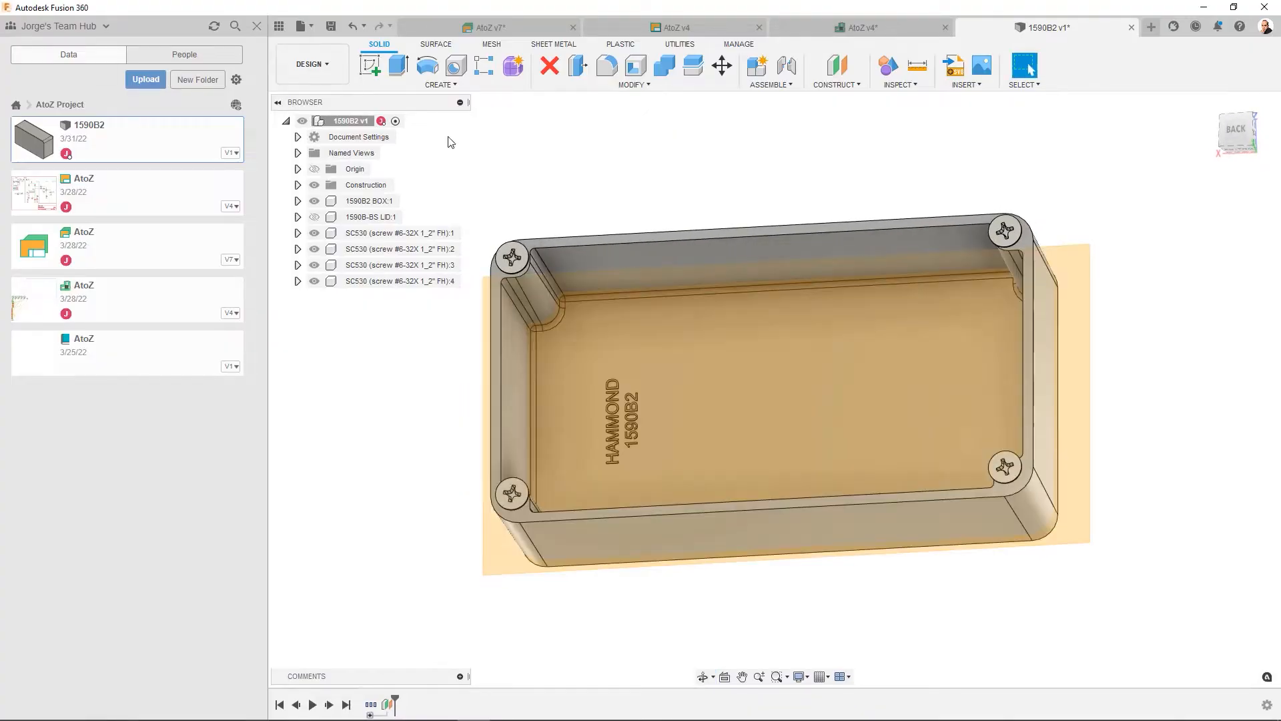
{"action": "left_click", "coordinate": [371, 65]}
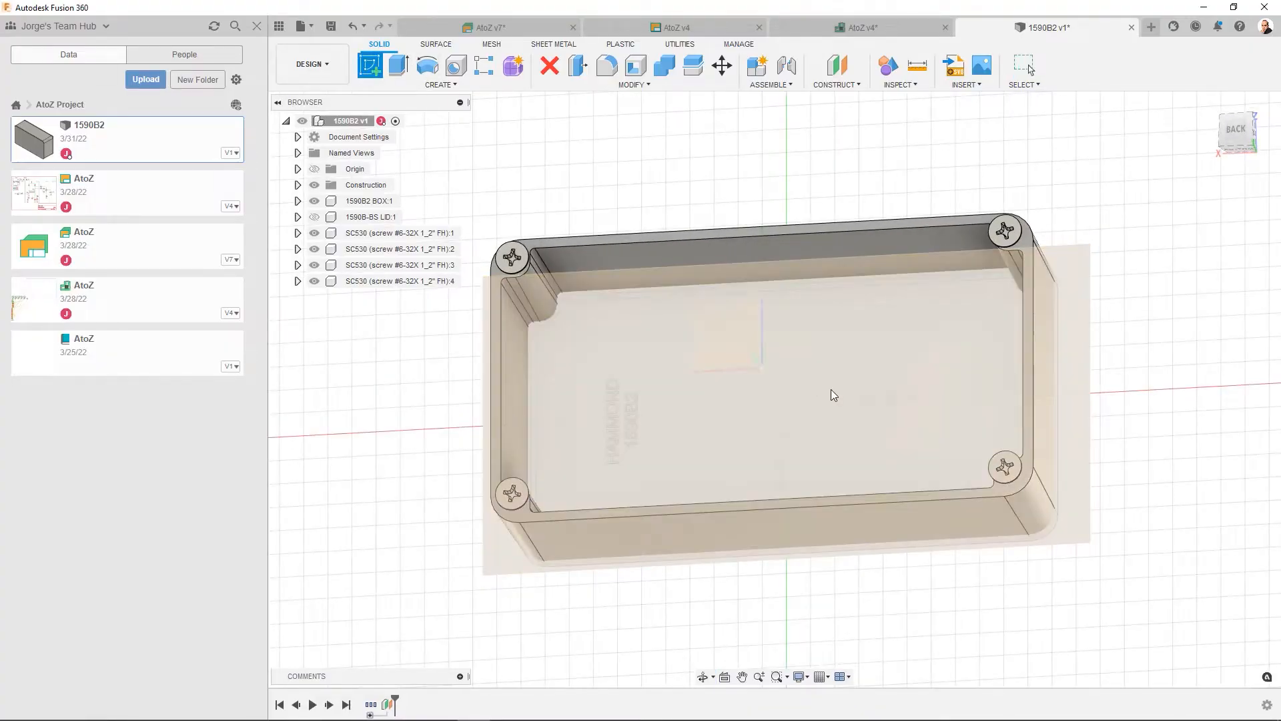
{"action": "left_click", "coordinate": [831, 390]}
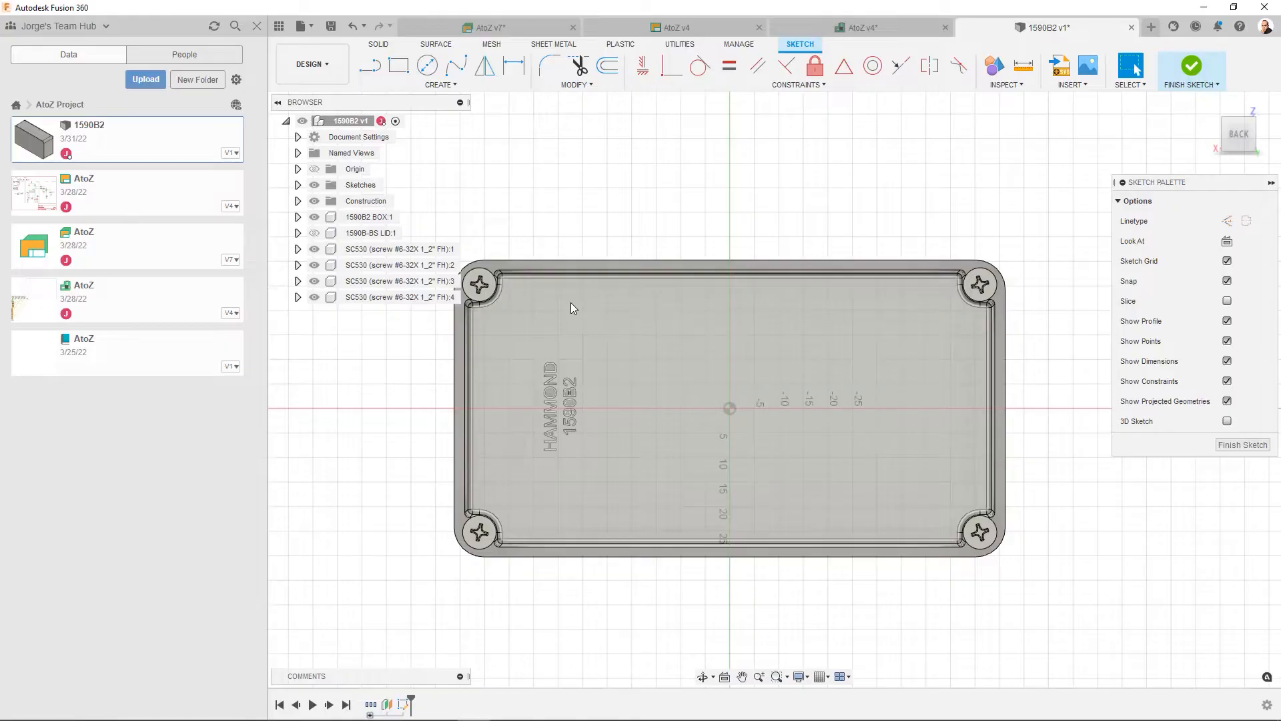
- Project the box's inside floor face into the sketch with the projection link kept on
{"action": "left_click", "coordinate": [456, 85]}
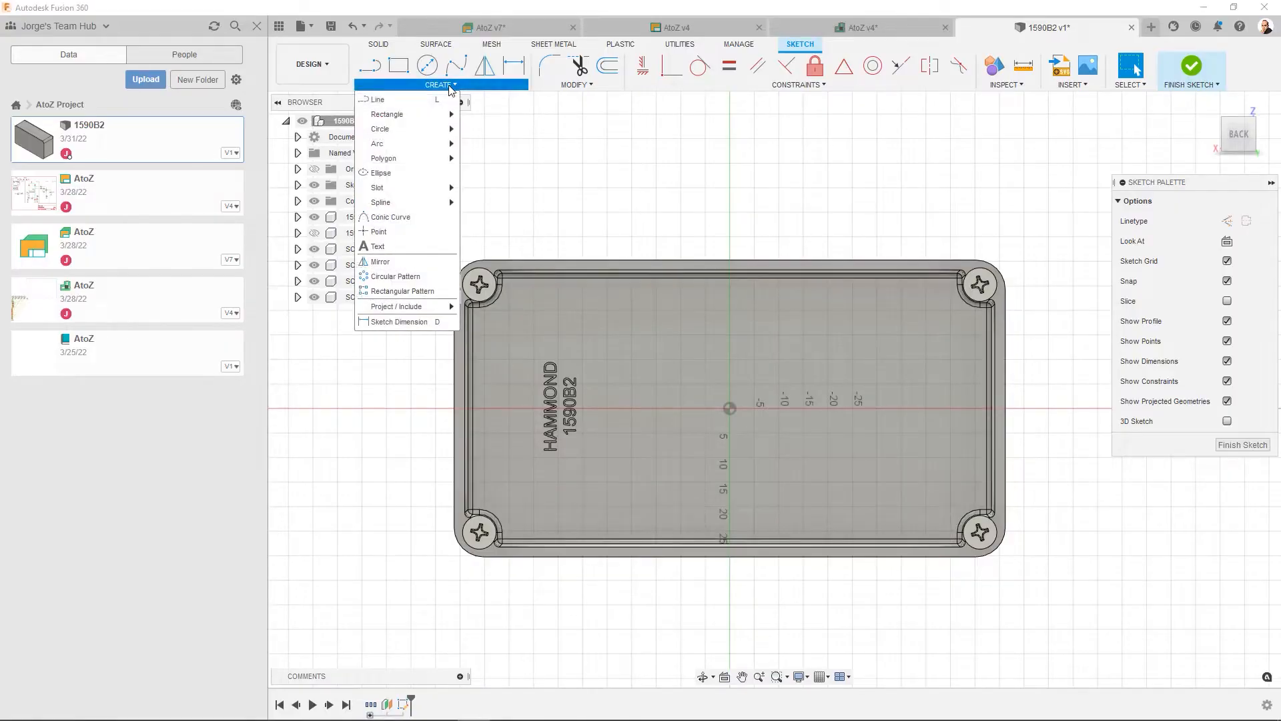
{"action": "mouse_move", "coordinate": [437, 312]}
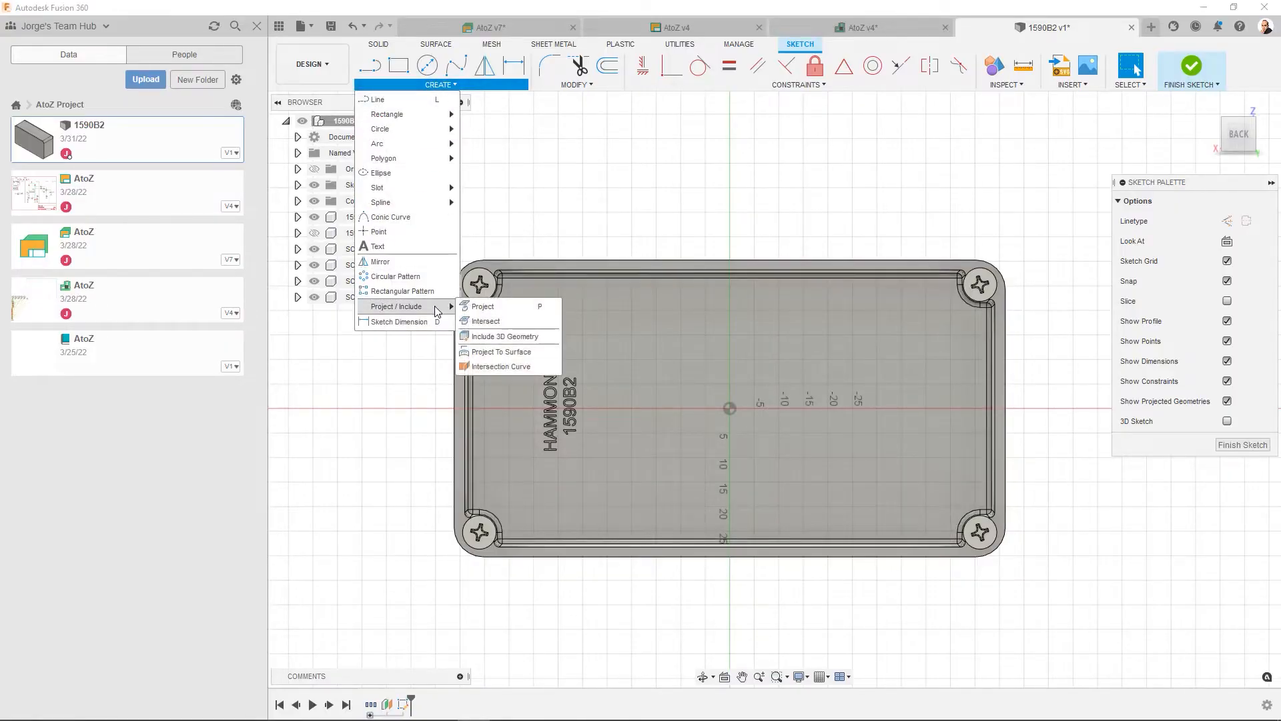
{"action": "left_click", "coordinate": [482, 308]}
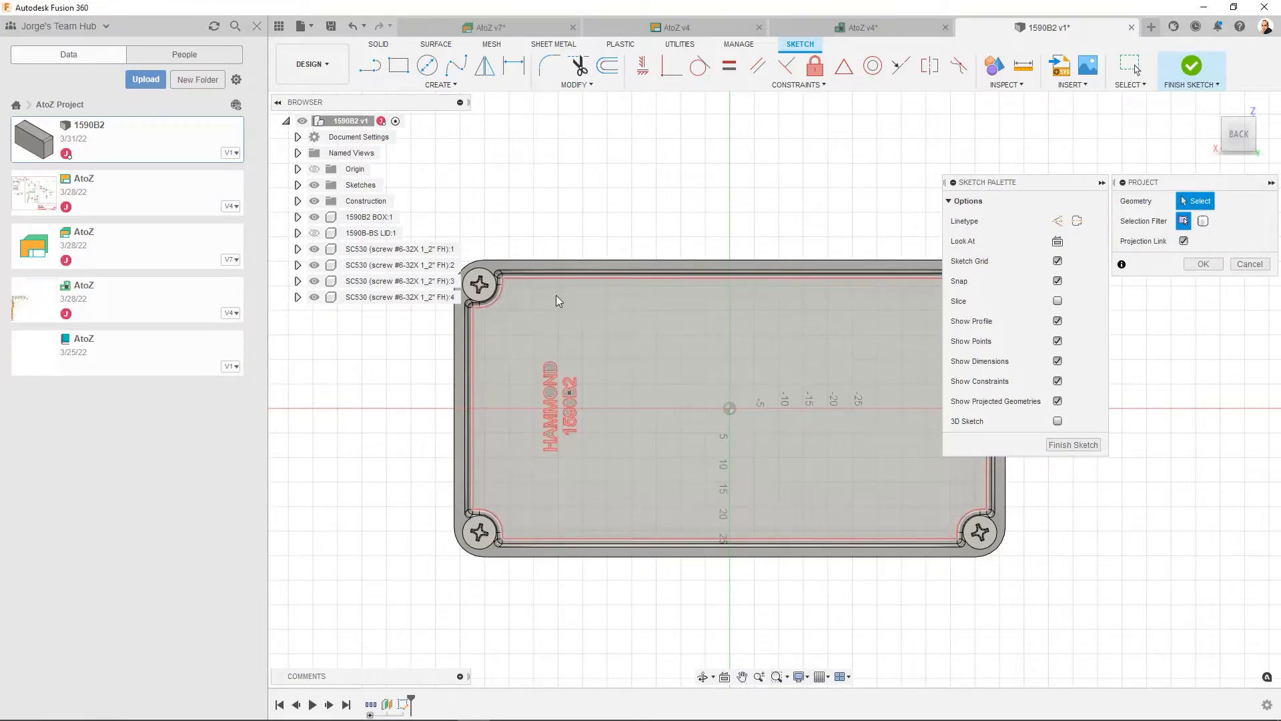
{"action": "left_click", "coordinate": [555, 295]}
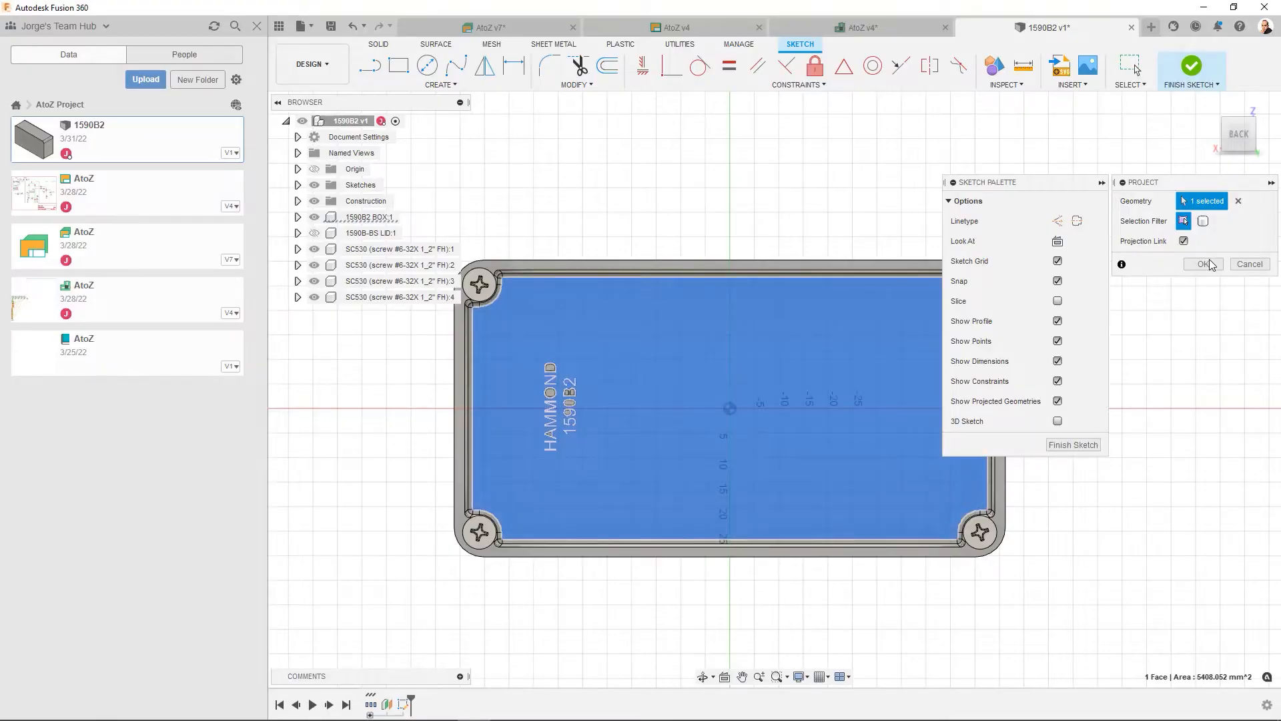
{"action": "left_click", "coordinate": [1204, 265]}
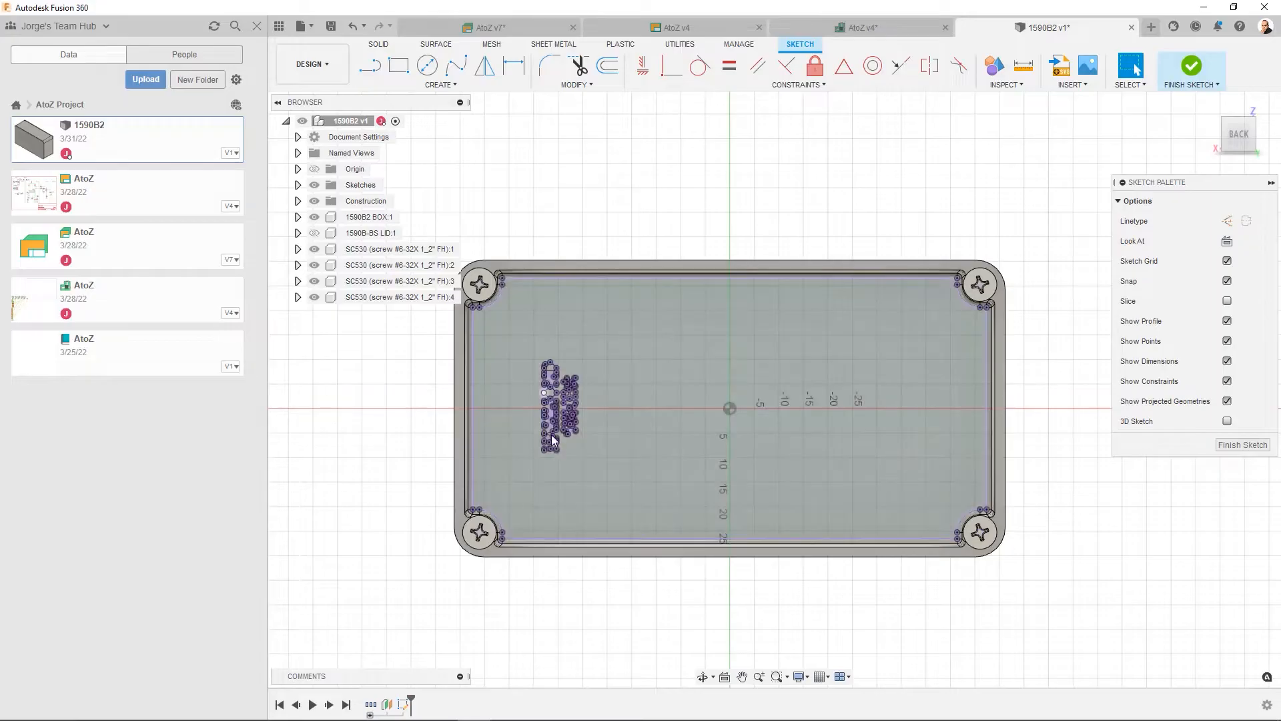
- Delete the projected HAMMOND 1590B2 lettering geometry from the sketch
{"action": "left_click_drag", "start_coordinate": [603, 345], "coordinate": [513, 466]}
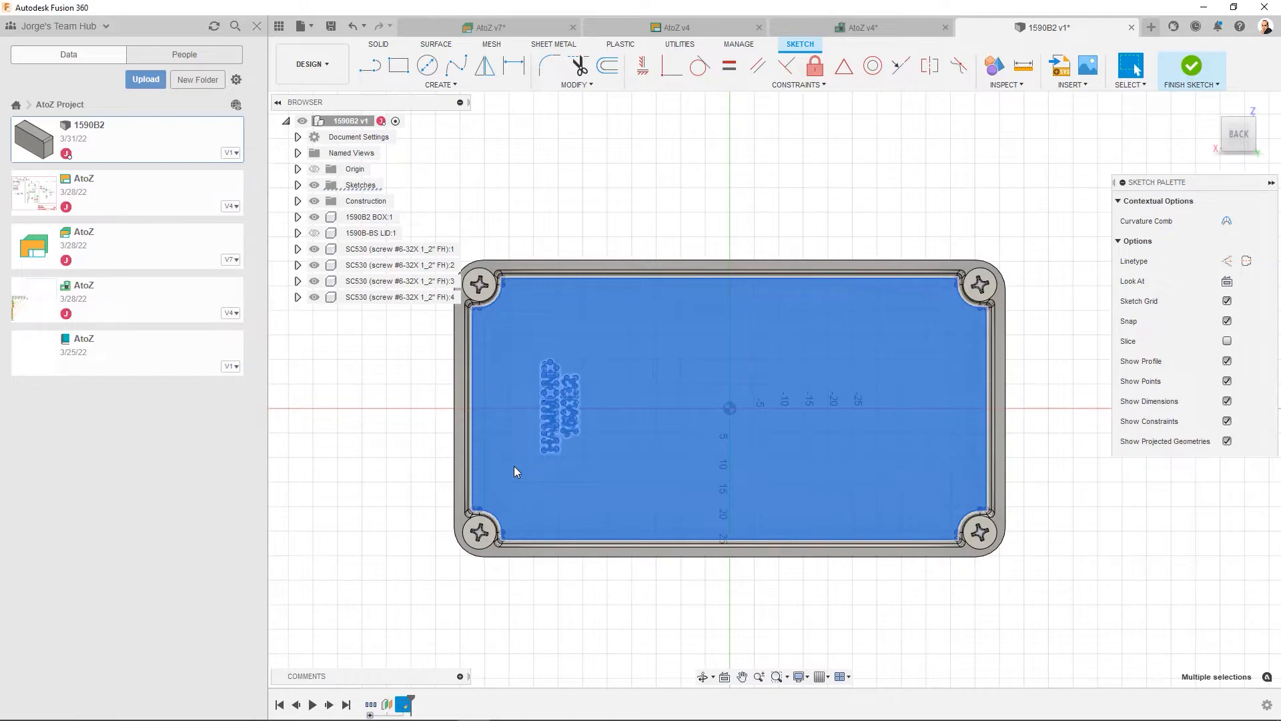
{"action": "key", "text": "Escape"}
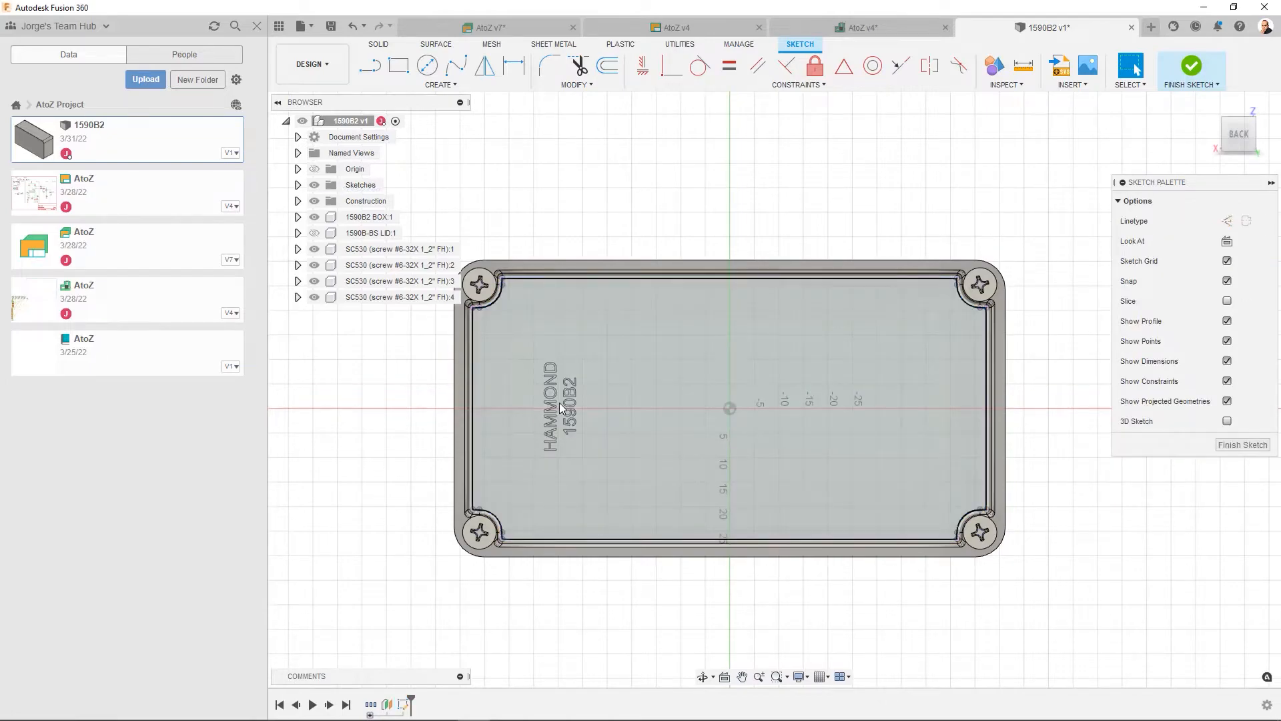
- Offset the projected floor outline 2 mm inward using chain selection
{"action": "left_click", "coordinate": [652, 368]}
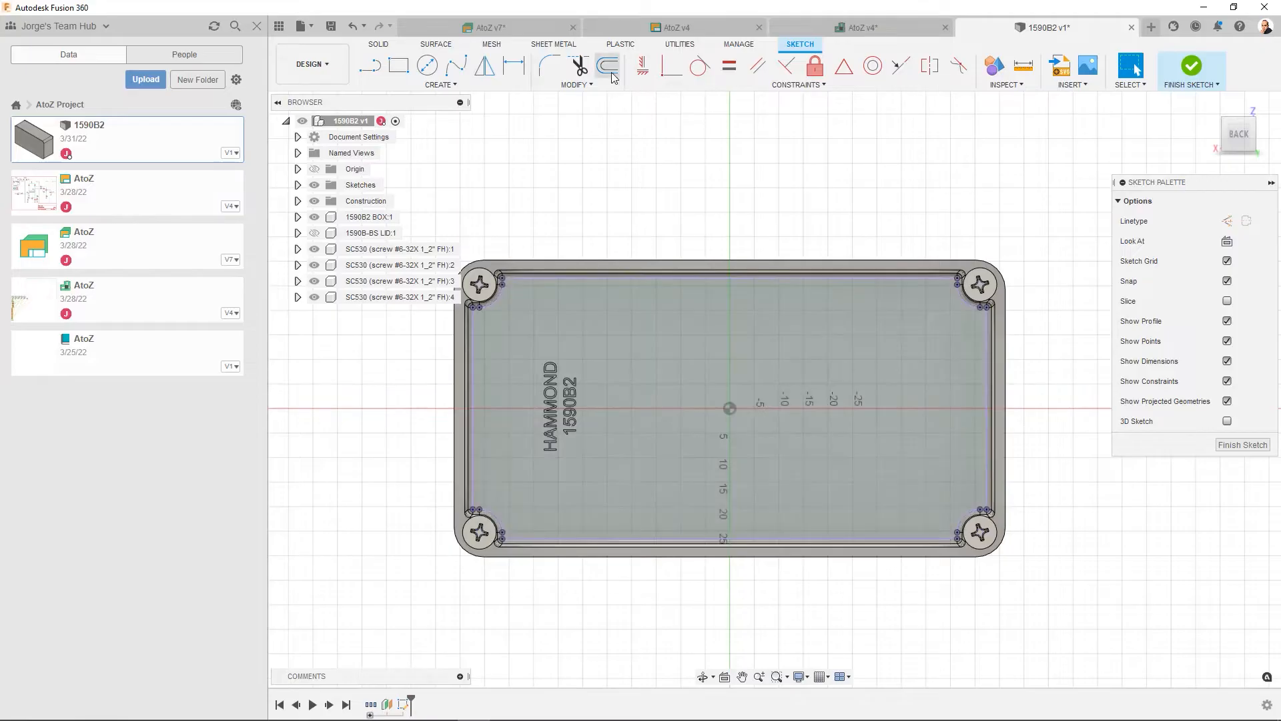
{"action": "left_click", "coordinate": [612, 76]}
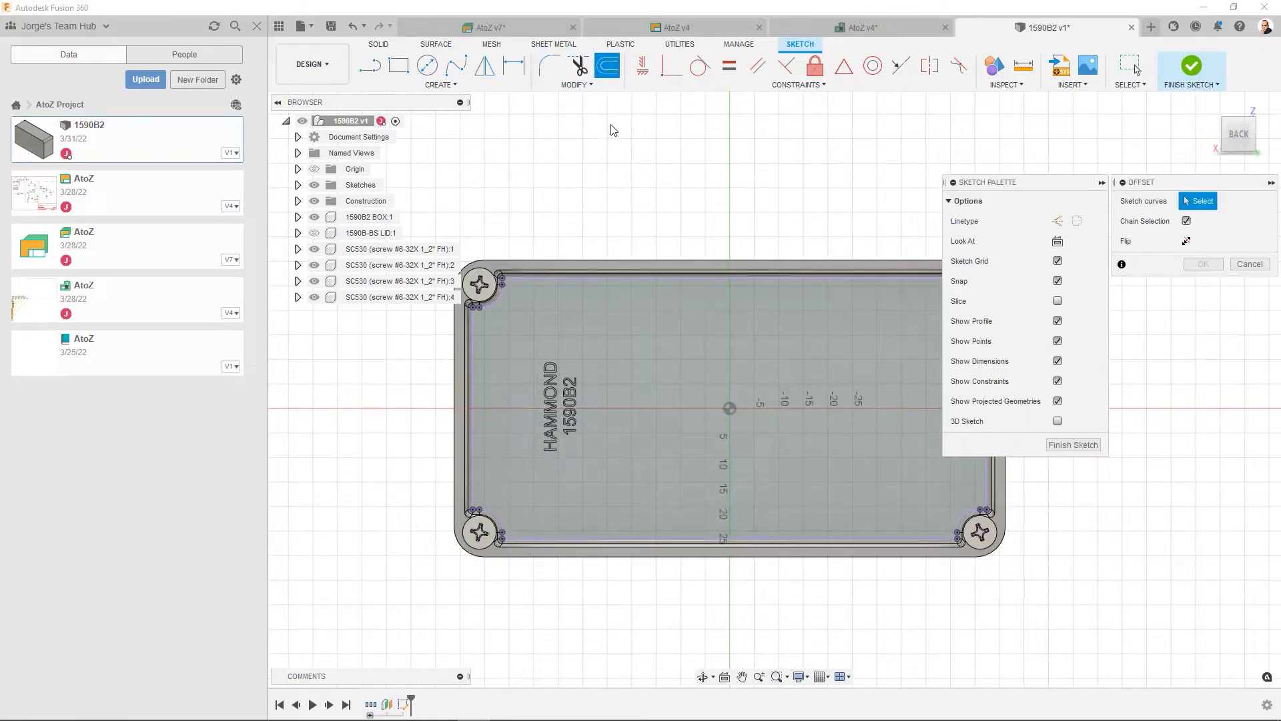
{"action": "left_click", "coordinate": [600, 281]}
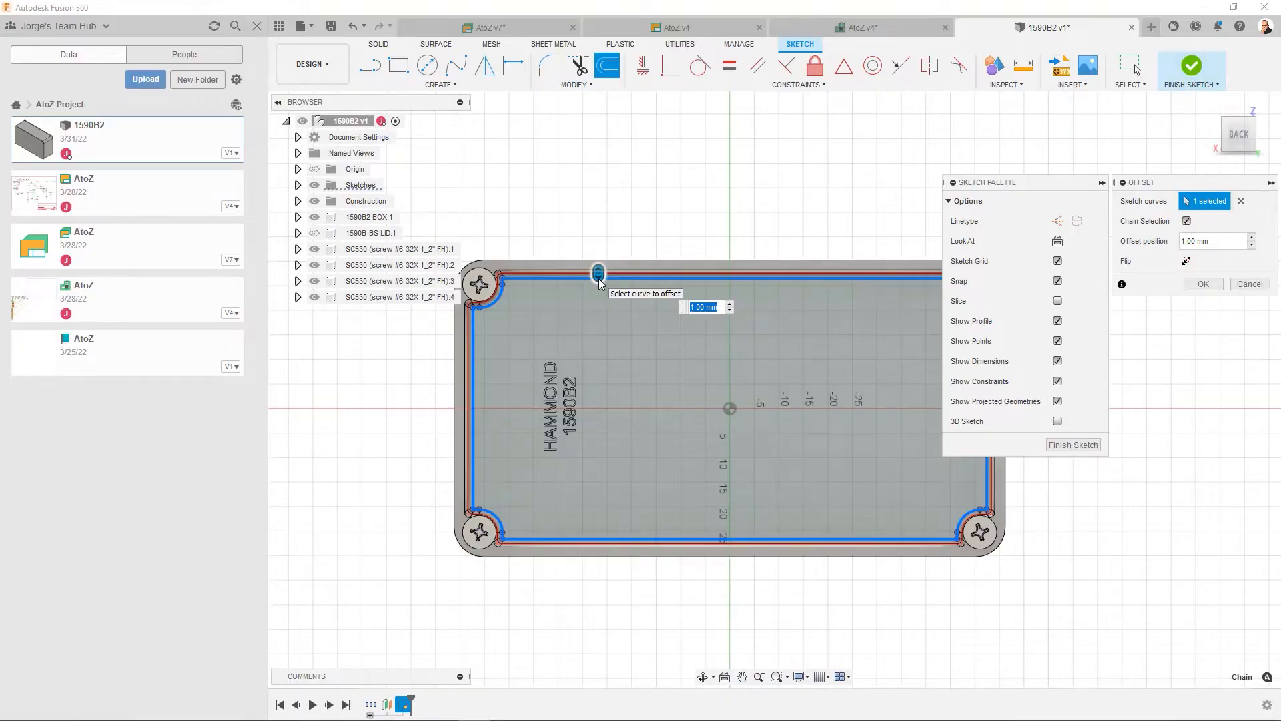
{"action": "type", "text": "-2"}
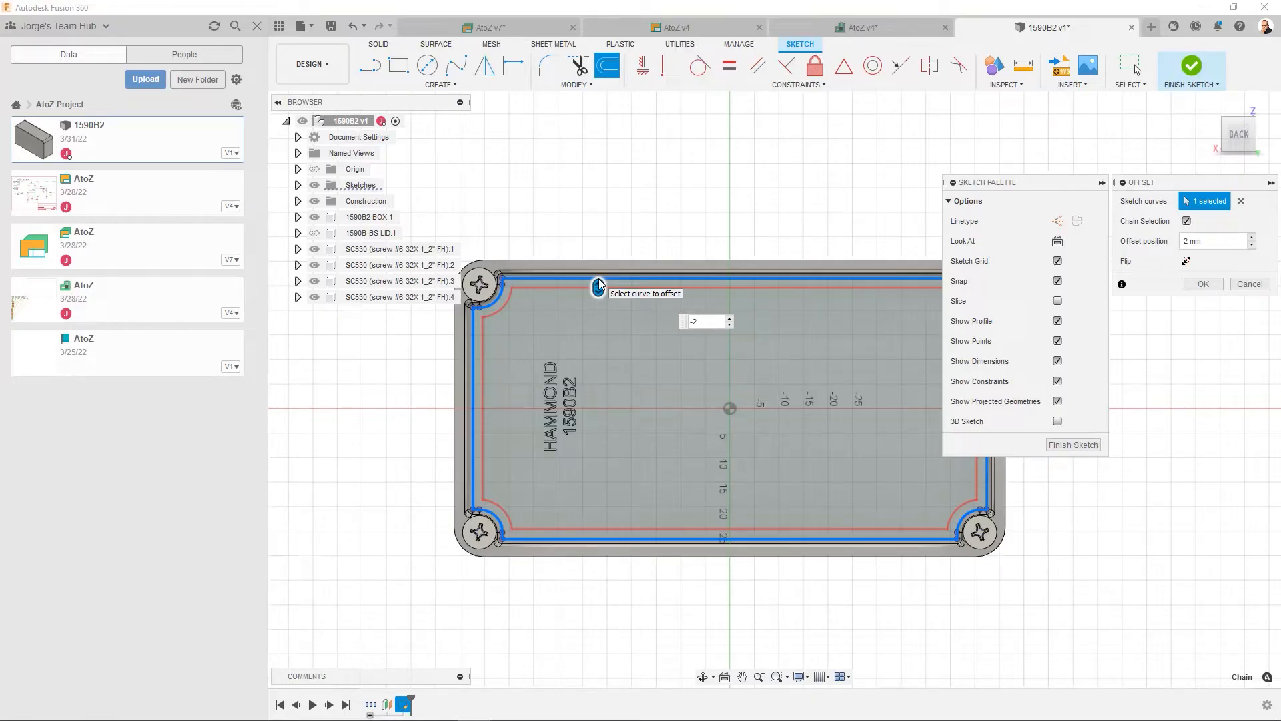
{"action": "key", "text": "Return"}
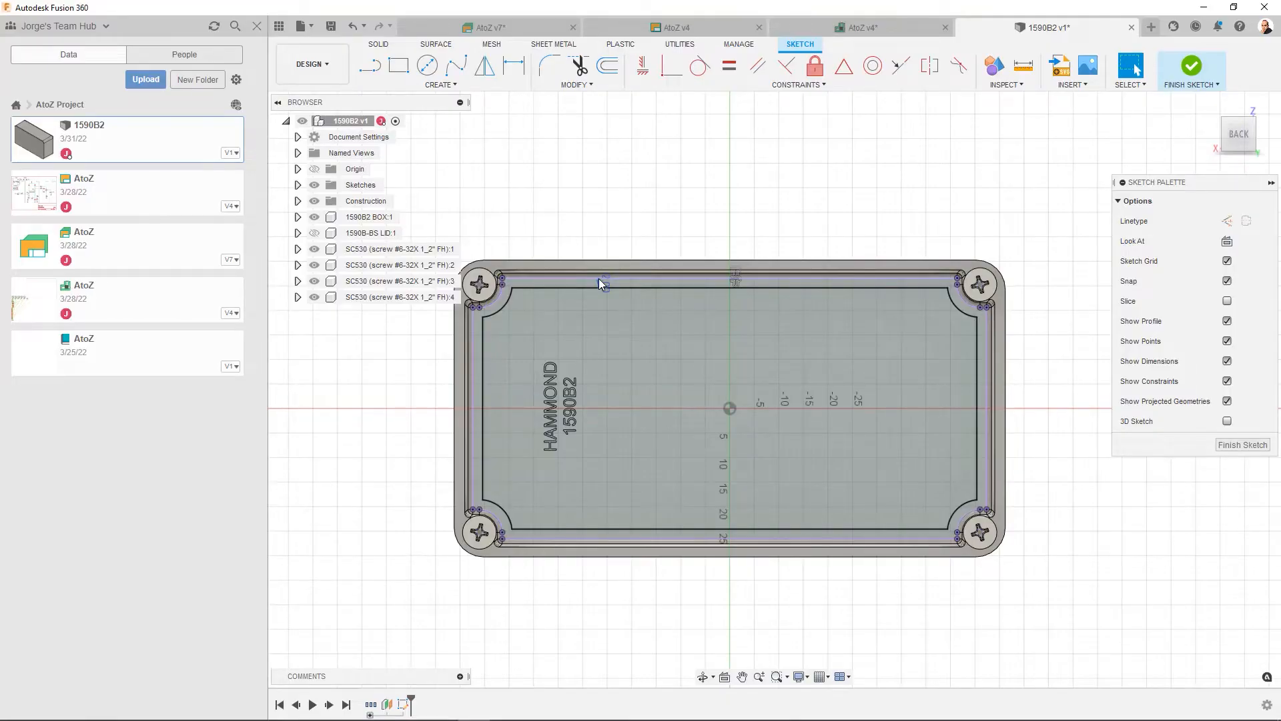
- Draw a vertical centre line from the upper to the lower edge of the offset outline and finish the sketch
{"action": "left_click", "coordinate": [371, 66]}
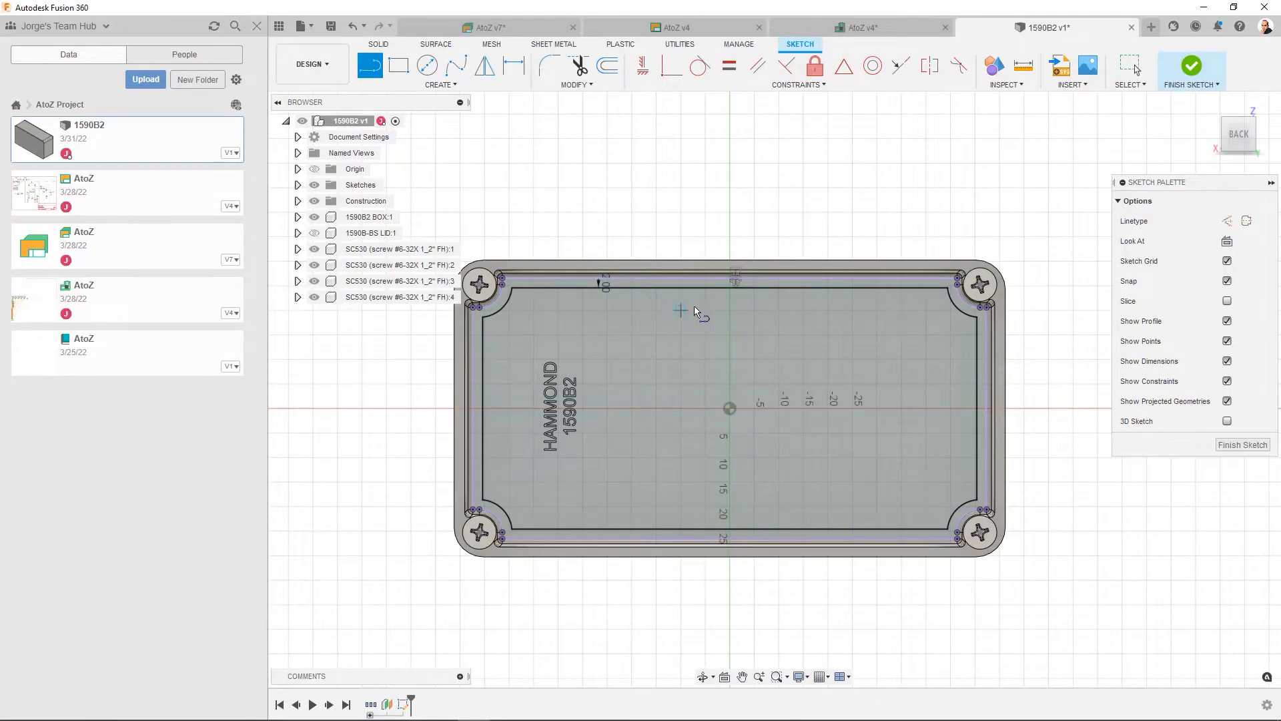
{"action": "left_click", "coordinate": [729, 290]}
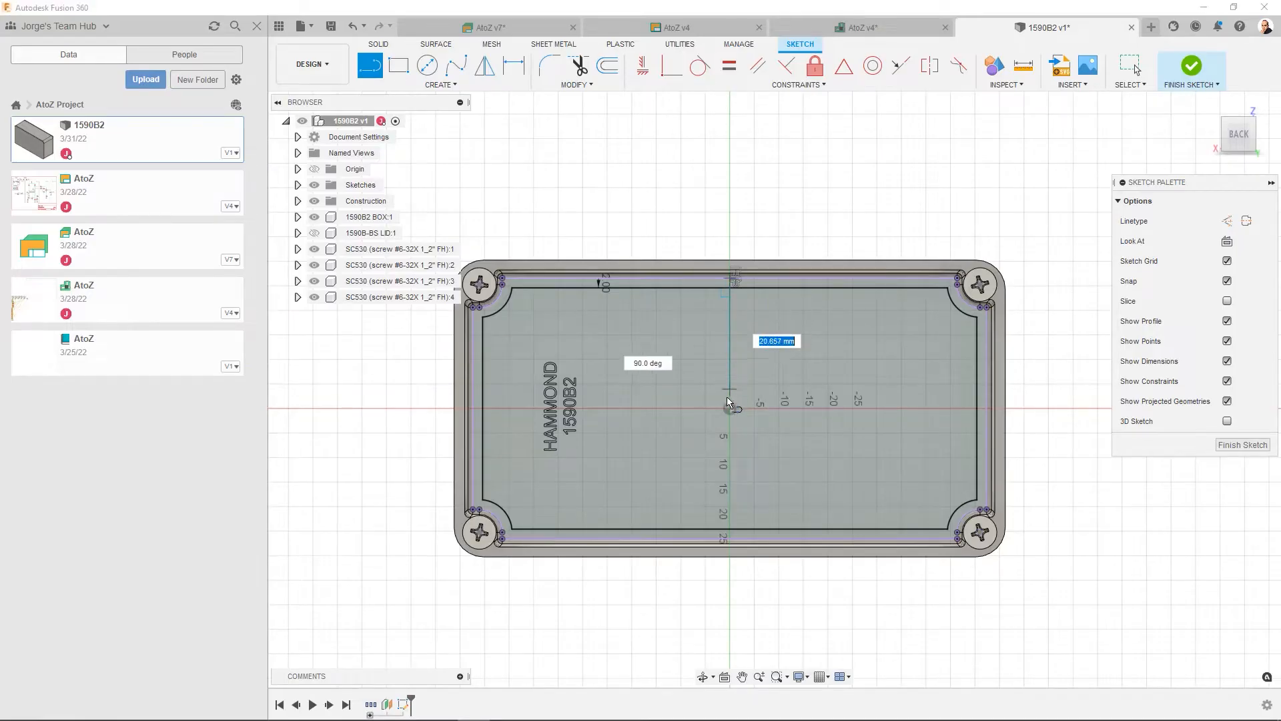
{"action": "double_click", "coordinate": [727, 526]}
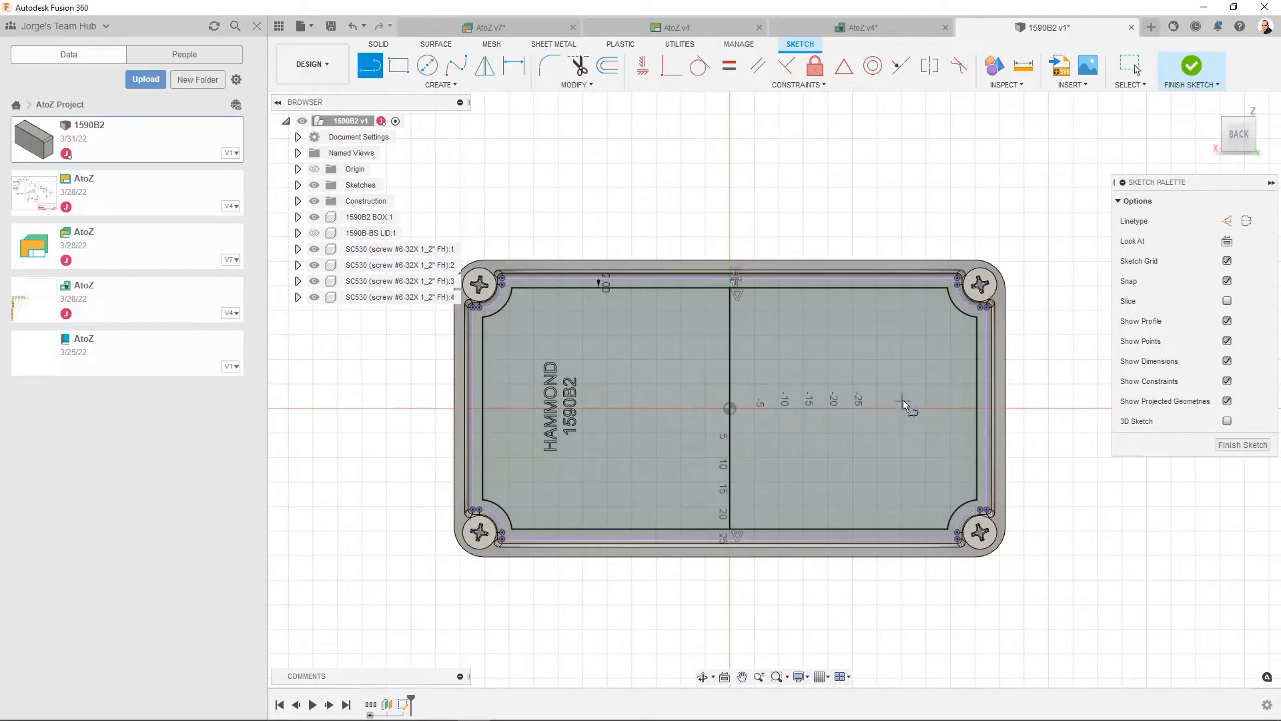
{"action": "left_click", "coordinate": [1243, 445]}
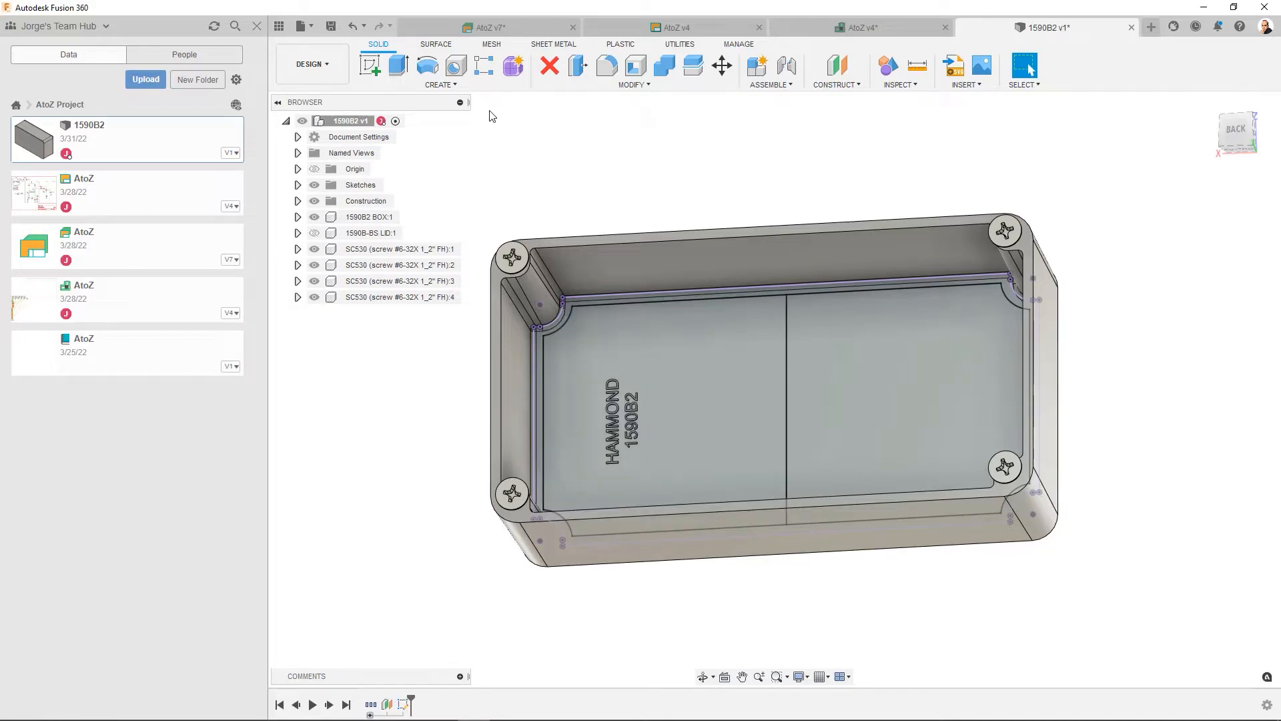
- Set up an independent PCB from the half profile over the HAMMOND lettering, with its origin at the centre line's lower end
{"action": "left_click", "coordinate": [455, 88]}
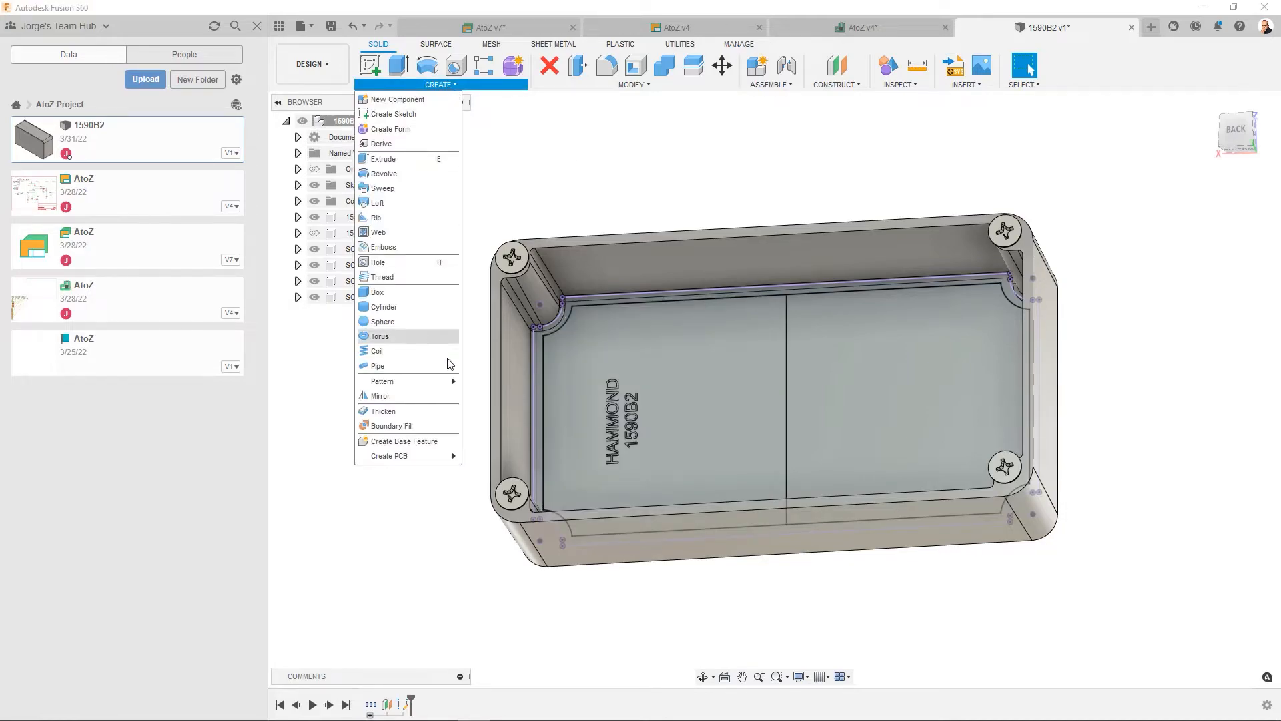
{"action": "mouse_move", "coordinate": [431, 464]}
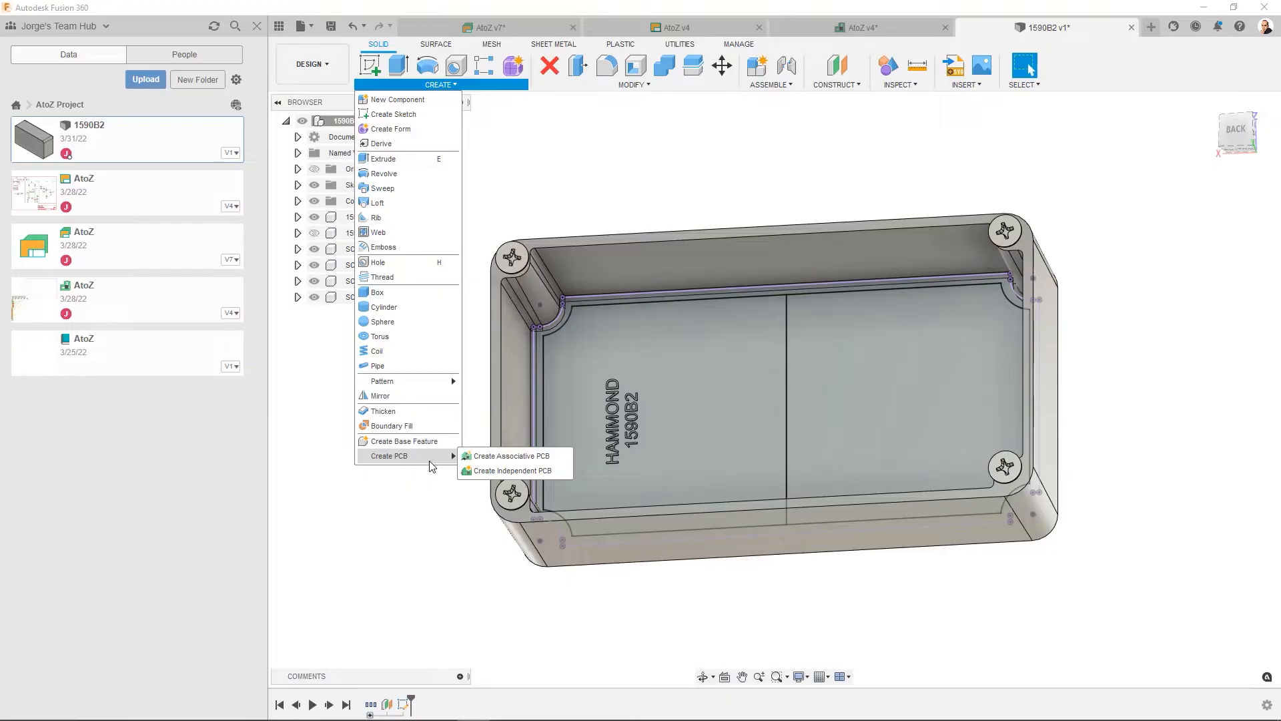
{"action": "left_click", "coordinate": [492, 473]}
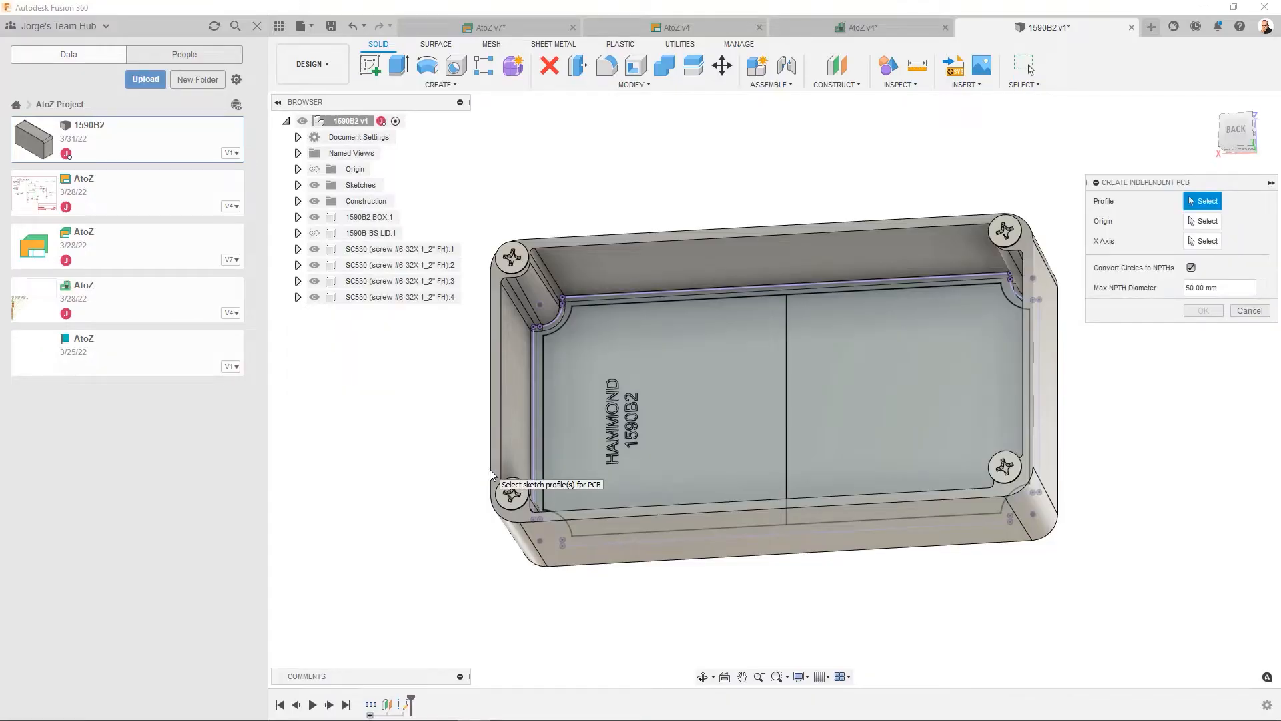
{"action": "left_click", "coordinate": [696, 407]}
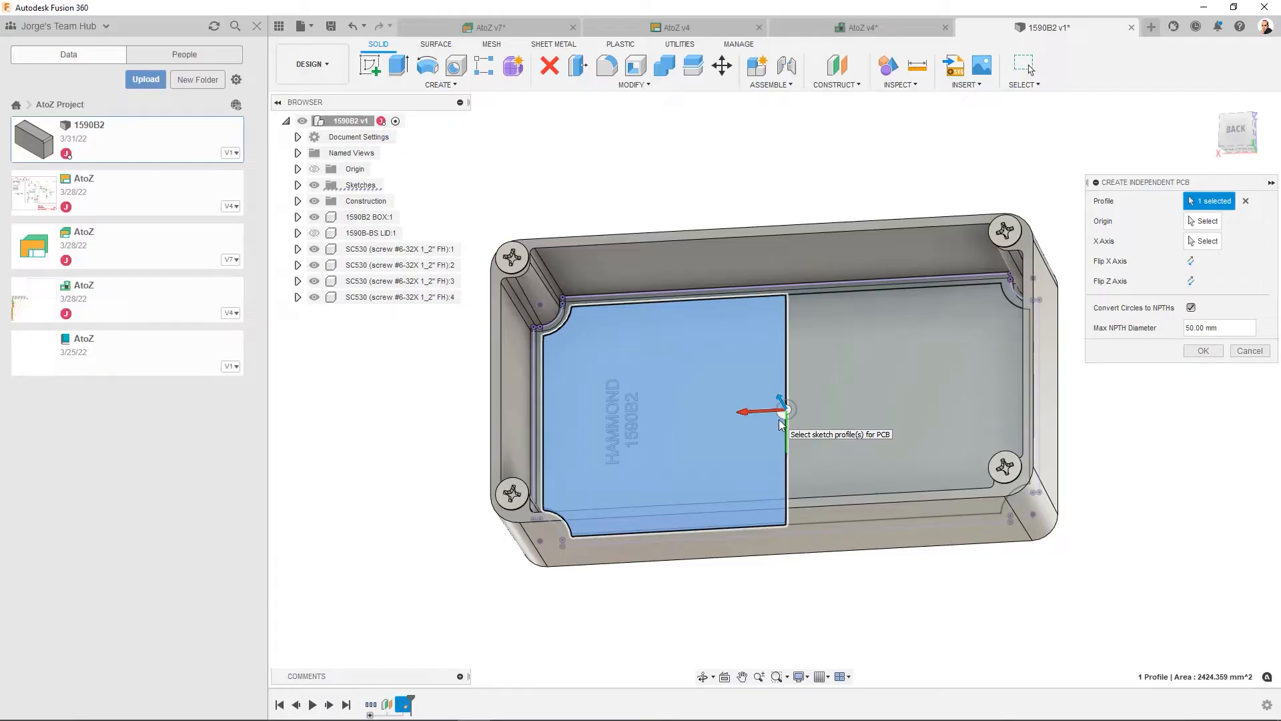
{"action": "left_click", "coordinate": [1203, 221]}
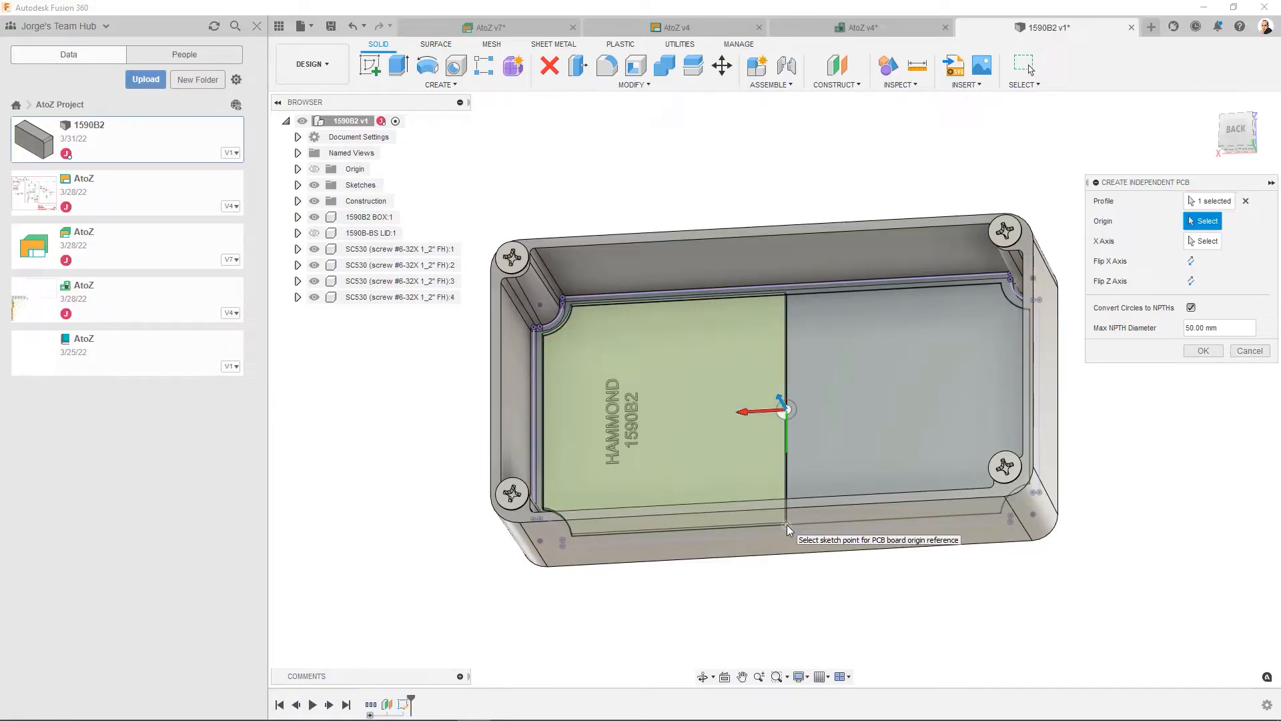
{"action": "left_click", "coordinate": [787, 527]}
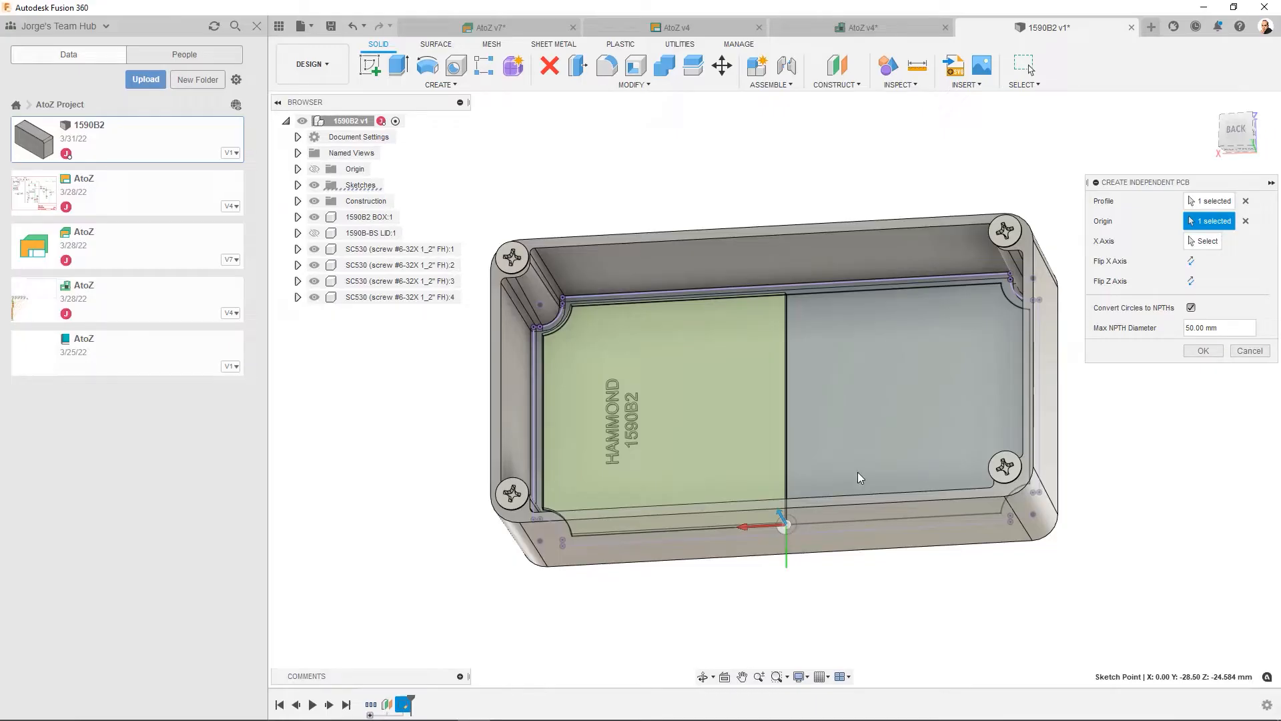
- Align the PCB's X axis with the centre line, flip it to point up along the line, and create the board
{"action": "left_click", "coordinate": [1206, 242]}
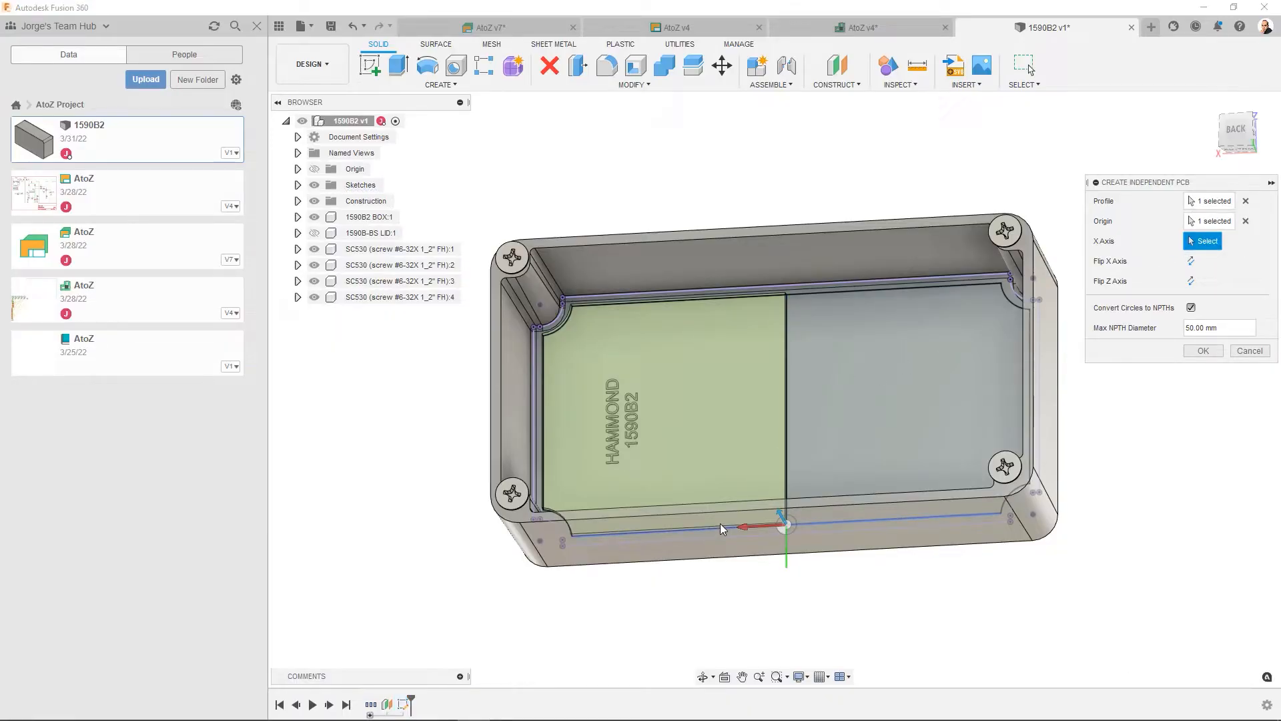
{"action": "left_click", "coordinate": [787, 434]}
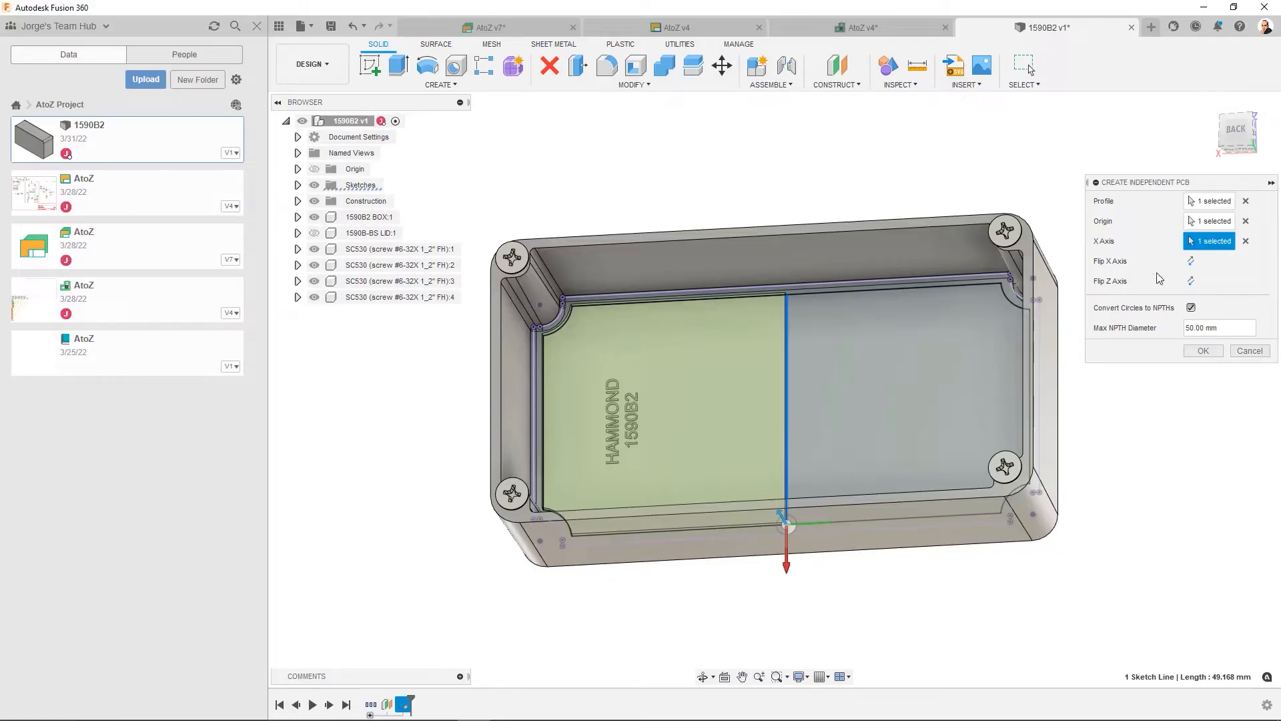
{"action": "left_click", "coordinate": [1191, 262]}
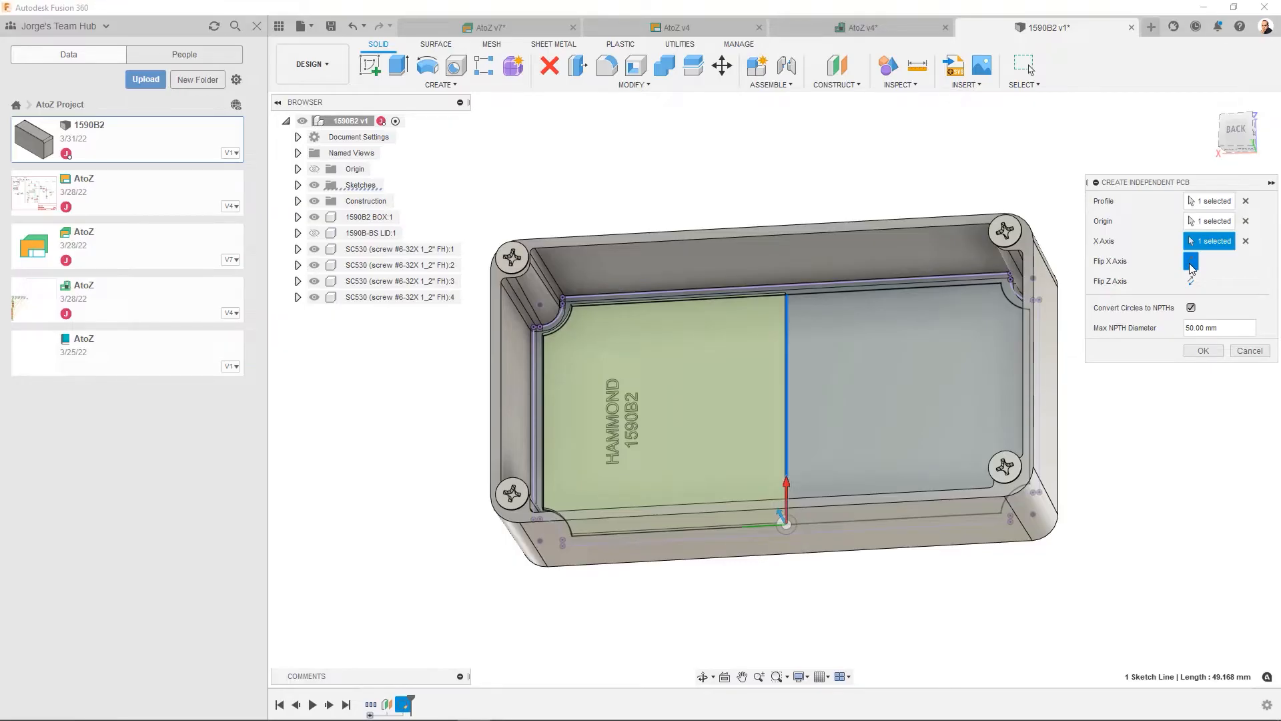
{"action": "left_click", "coordinate": [1202, 351]}
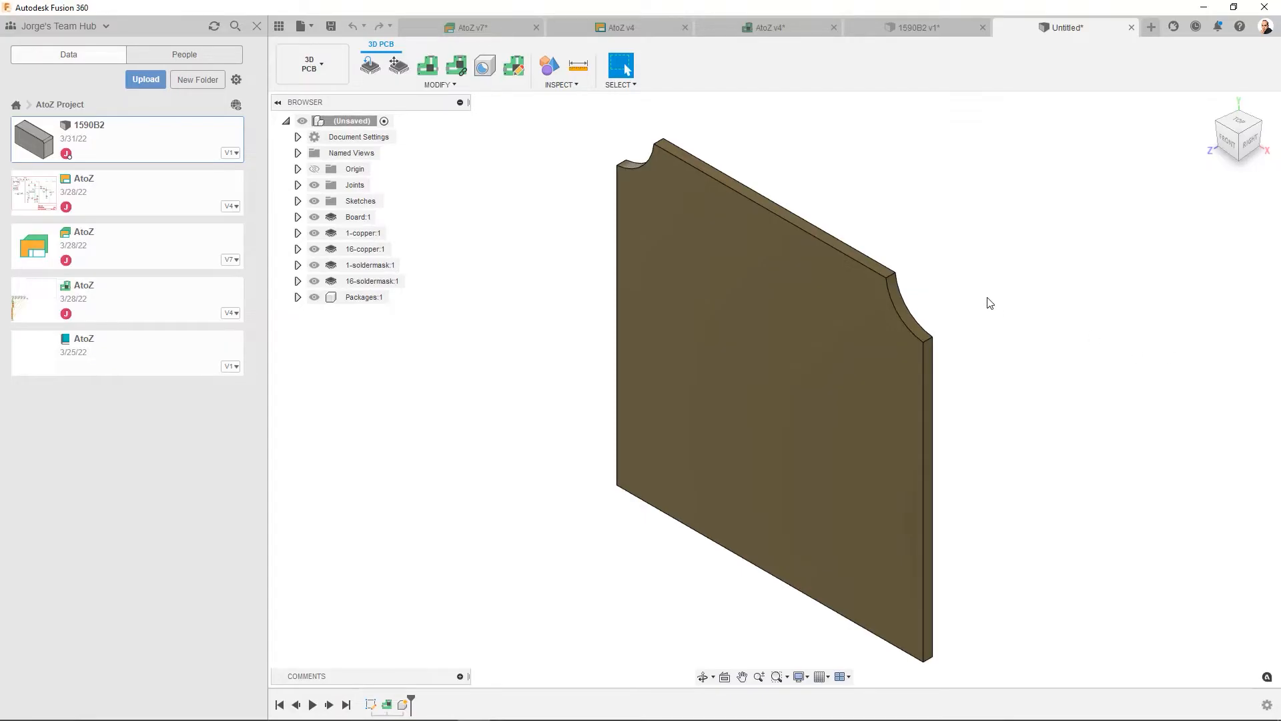
- Save the new 3D board as IndependentPCB in the AtoZ Project folder
{"action": "left_click", "coordinate": [915, 30]}
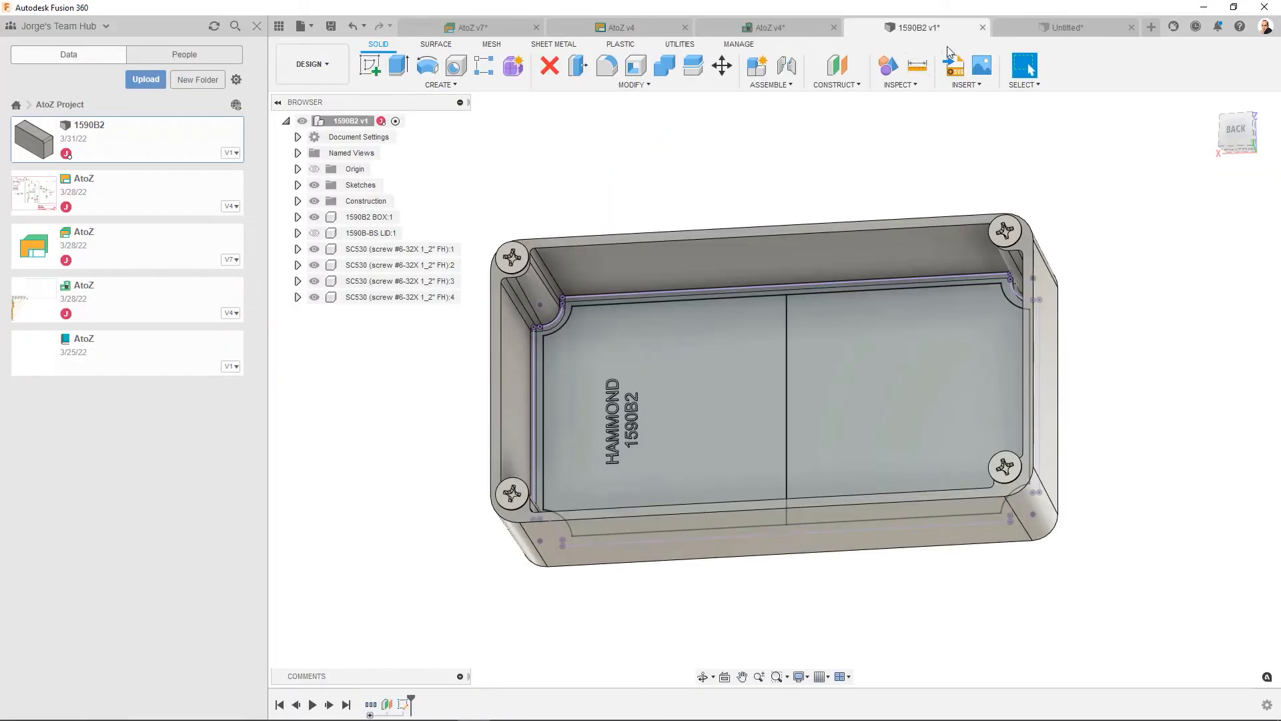
{"action": "left_click", "coordinate": [1022, 31]}
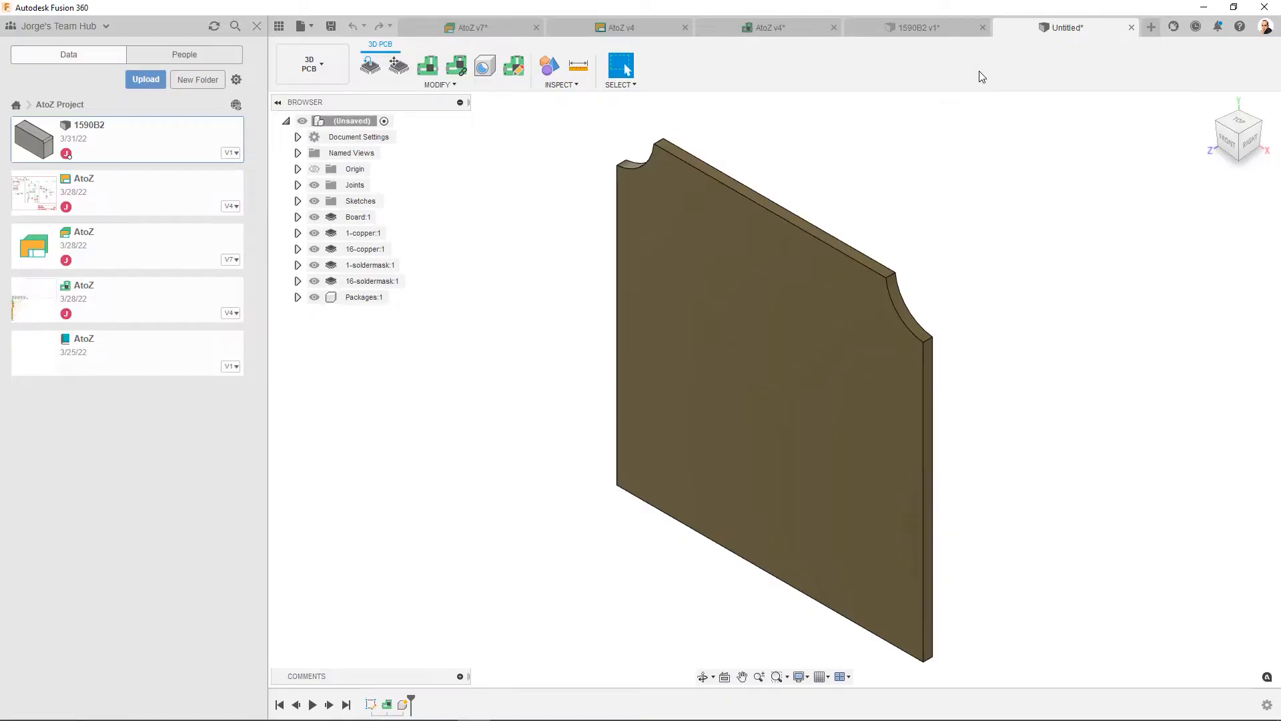
{"action": "left_click", "coordinate": [331, 26]}
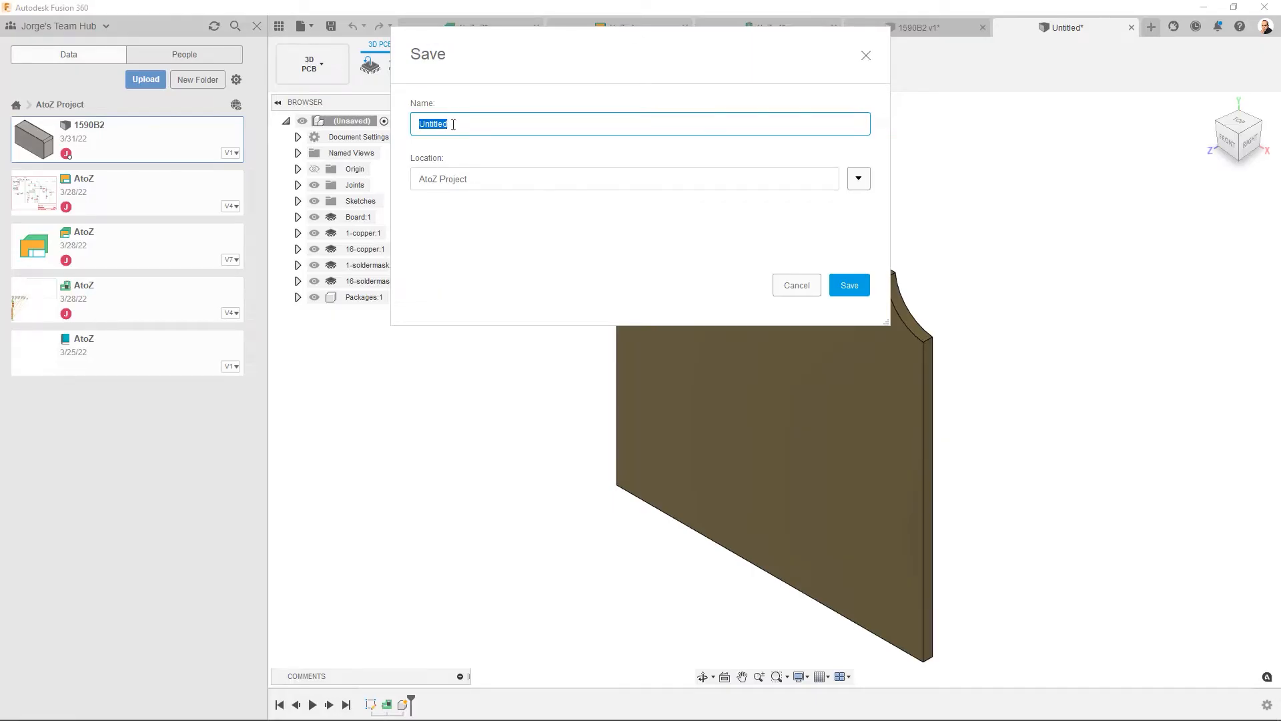
{"action": "type", "text": "independentPCB"}
{"action": "left_click", "coordinate": [839, 285]}
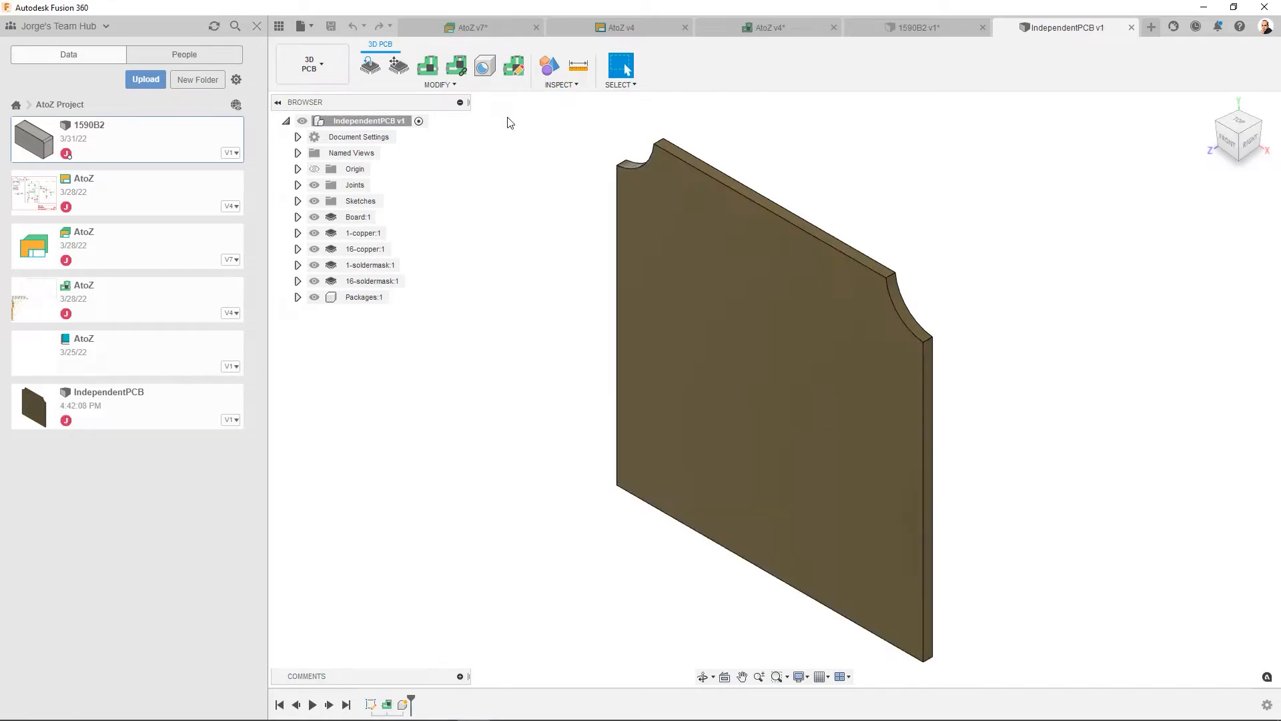
- Link IndependentPCB to the AtoZ 2D board in the AtoZ Project
{"action": "left_click", "coordinate": [460, 70]}
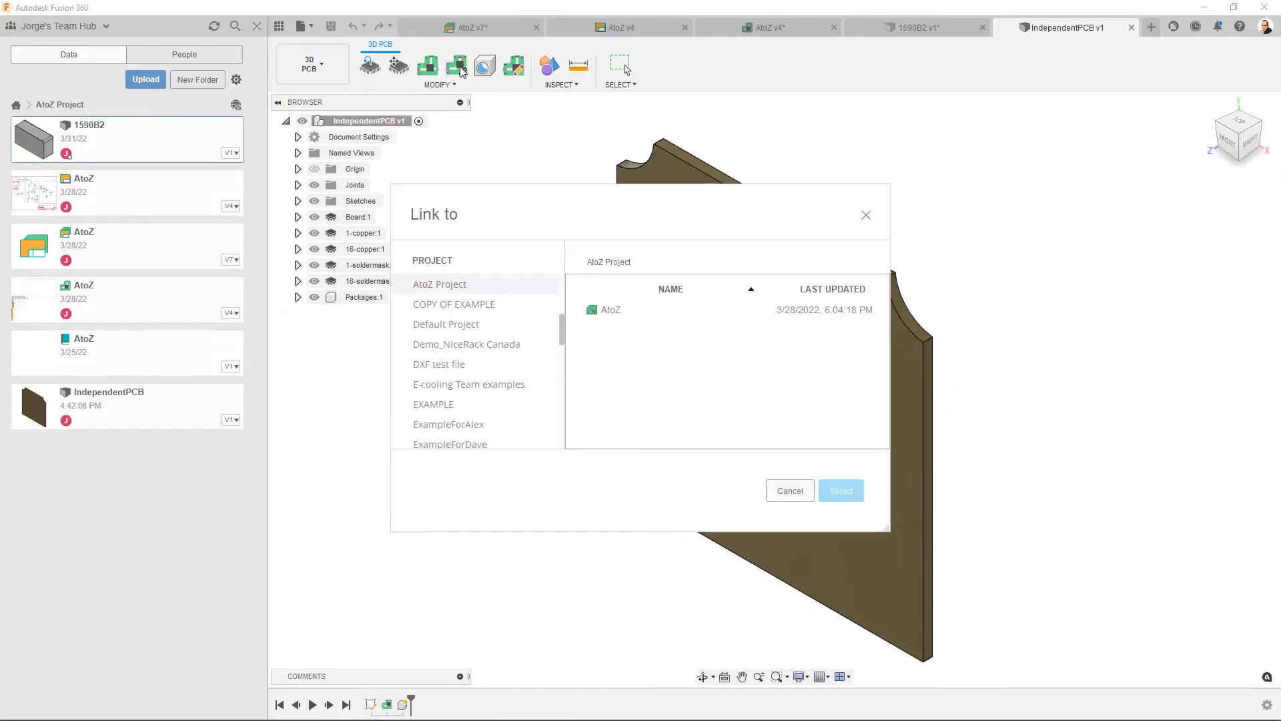
{"action": "left_click", "coordinate": [611, 315]}
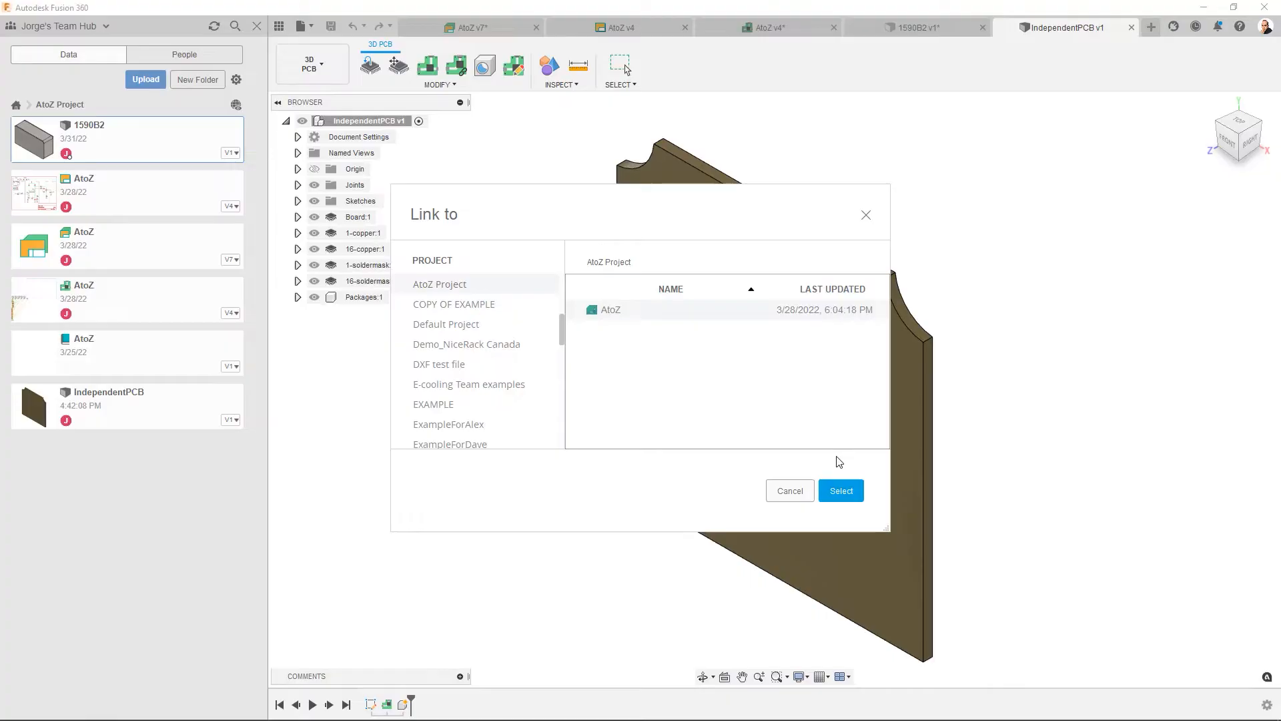
{"action": "left_click", "coordinate": [842, 494]}
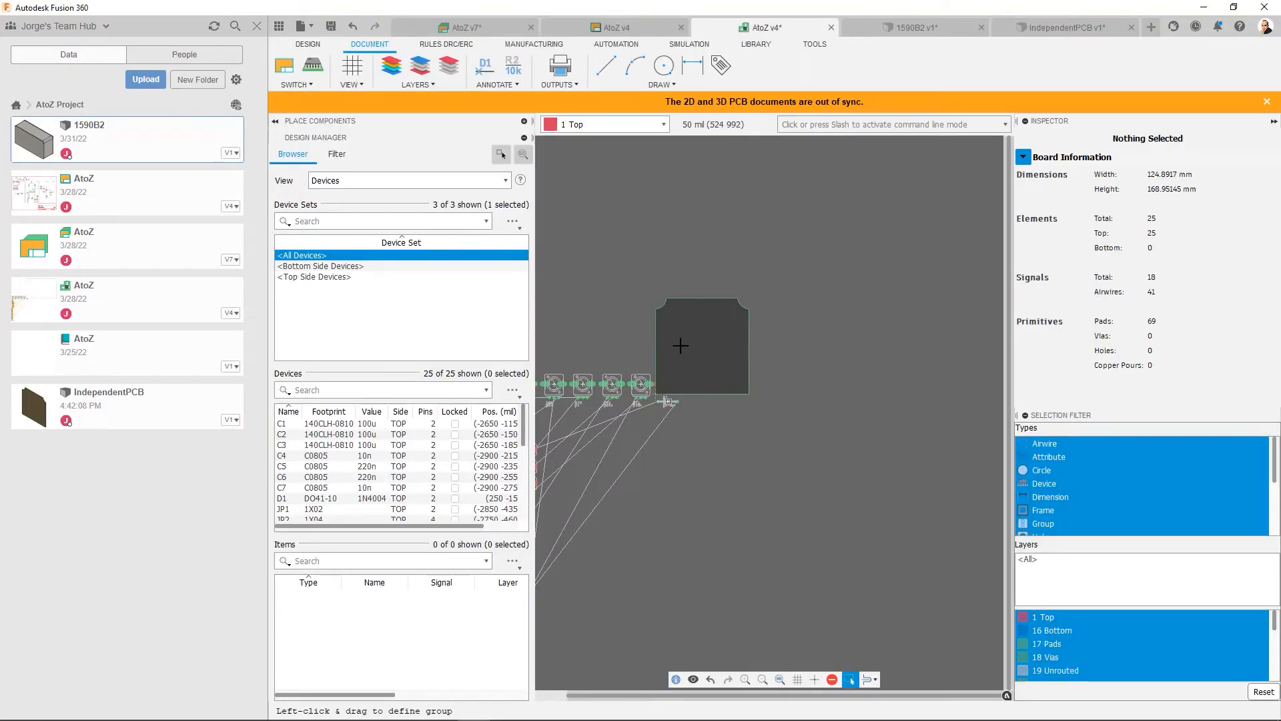
- Check the PCB components' 3D packages and push the AtoZ layout to the 3D PCB without canvases or stop layer geometry
{"action": "scroll", "coordinate": [678, 343], "scroll_direction": "up", "scroll_amount": 5}
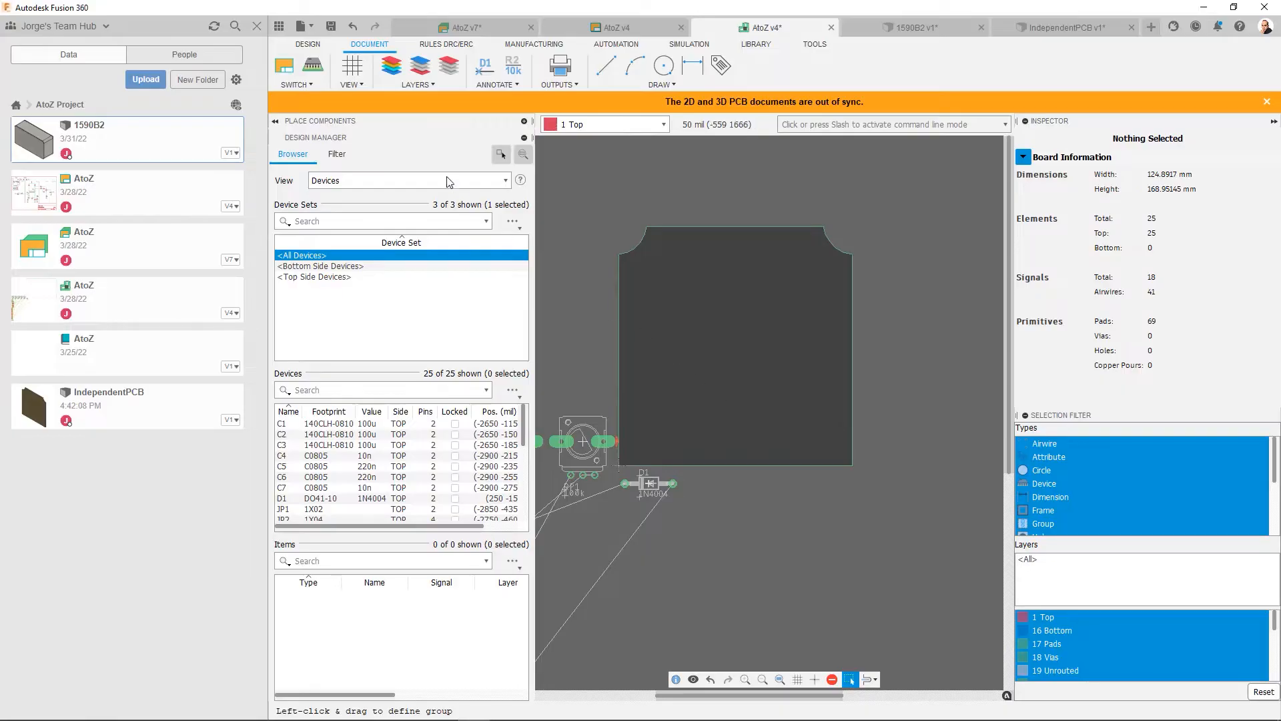
{"action": "left_click", "coordinate": [313, 66]}
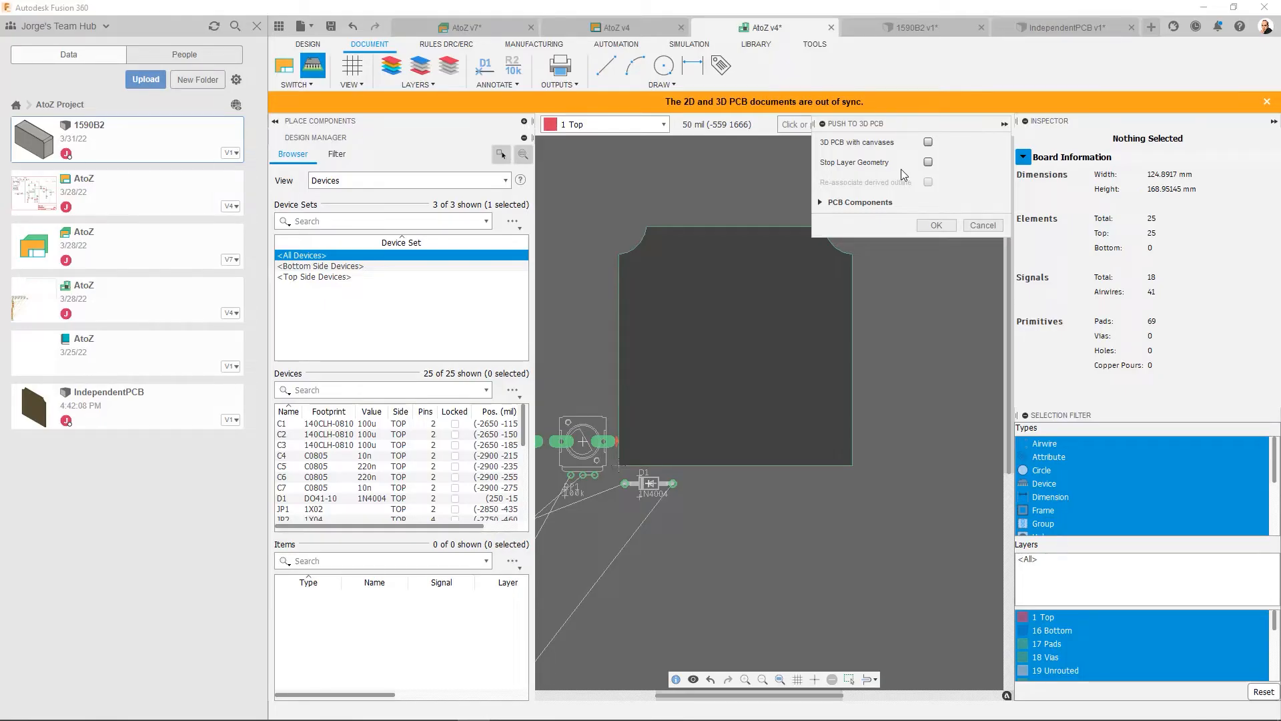
{"action": "left_click", "coordinate": [822, 203]}
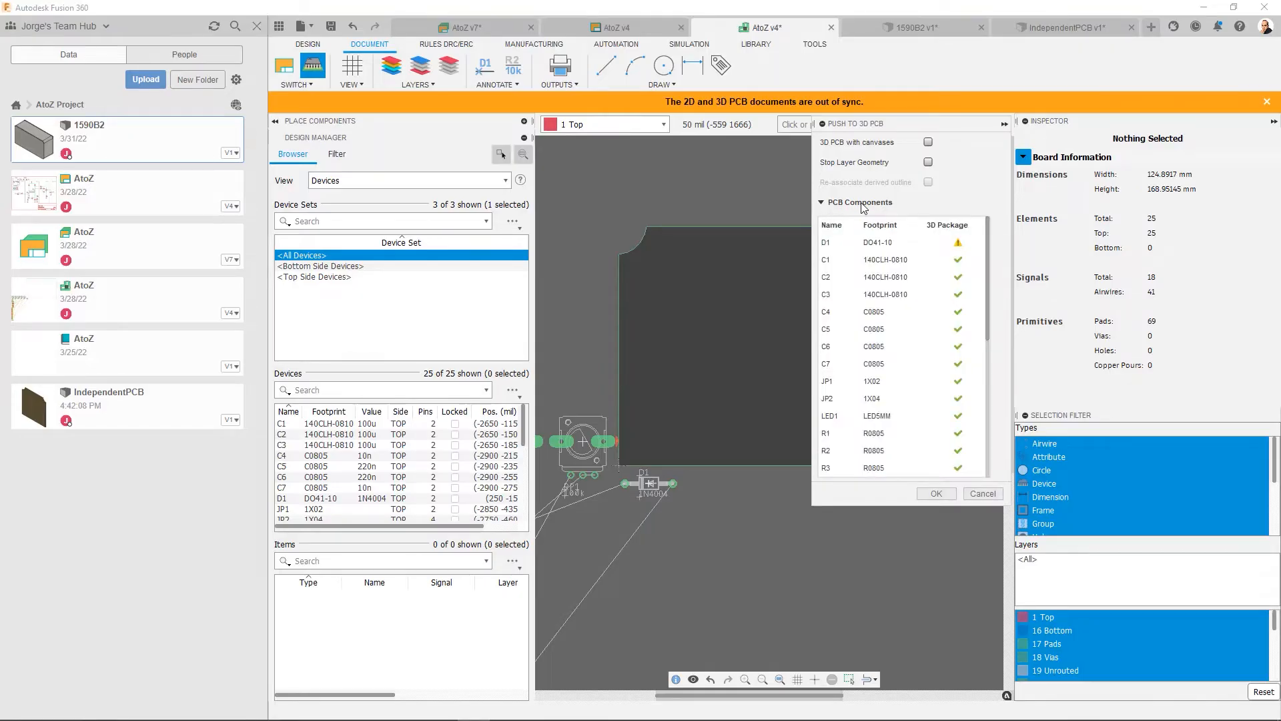
{"action": "left_click", "coordinate": [822, 202]}
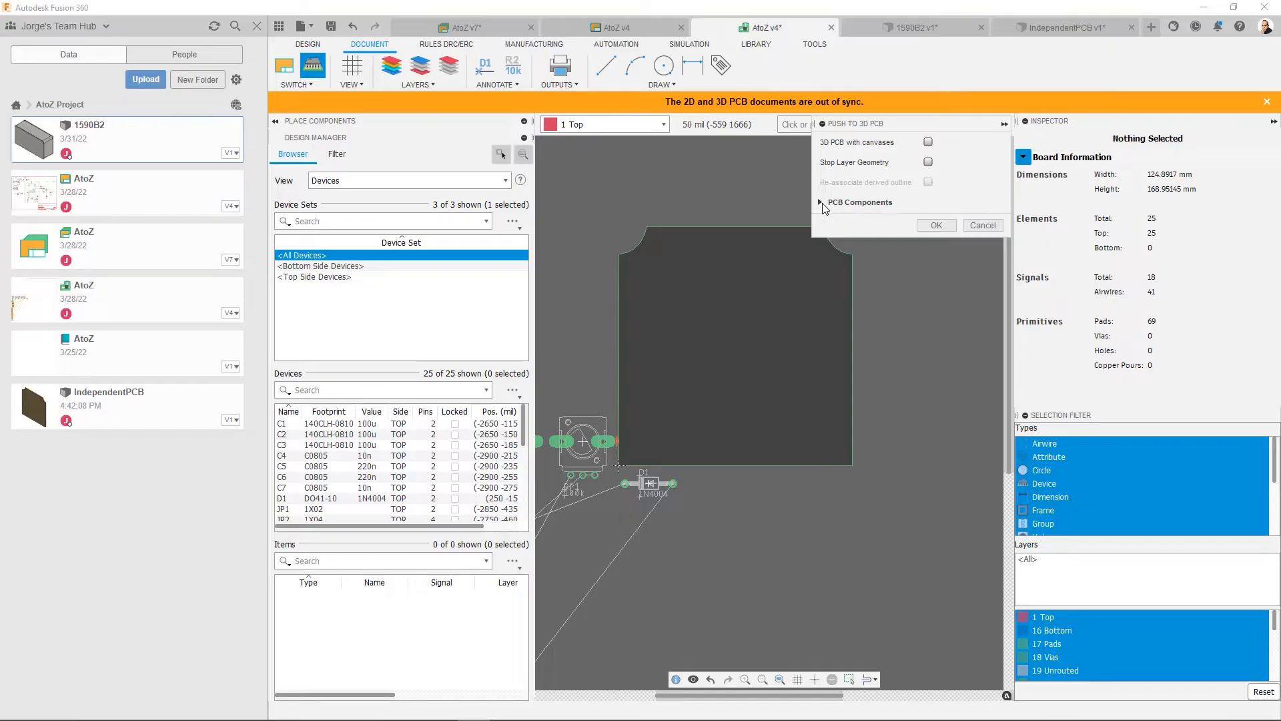
{"action": "left_click", "coordinate": [936, 226]}
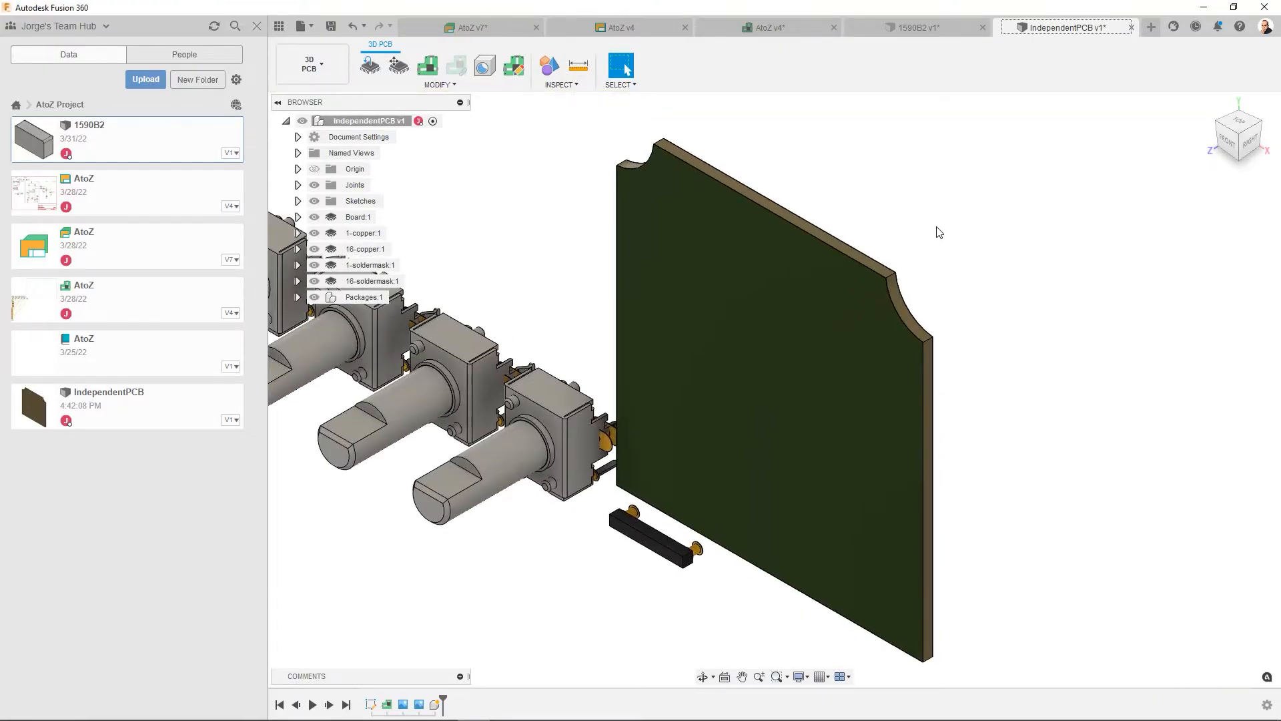
{"action": "scroll", "coordinate": [796, 272], "scroll_direction": "up", "scroll_amount": 3}
{"action": "scroll", "coordinate": [797, 273], "scroll_direction": "down", "scroll_amount": 3}
{"action": "scroll", "coordinate": [802, 272], "scroll_direction": "down", "scroll_amount": 5}
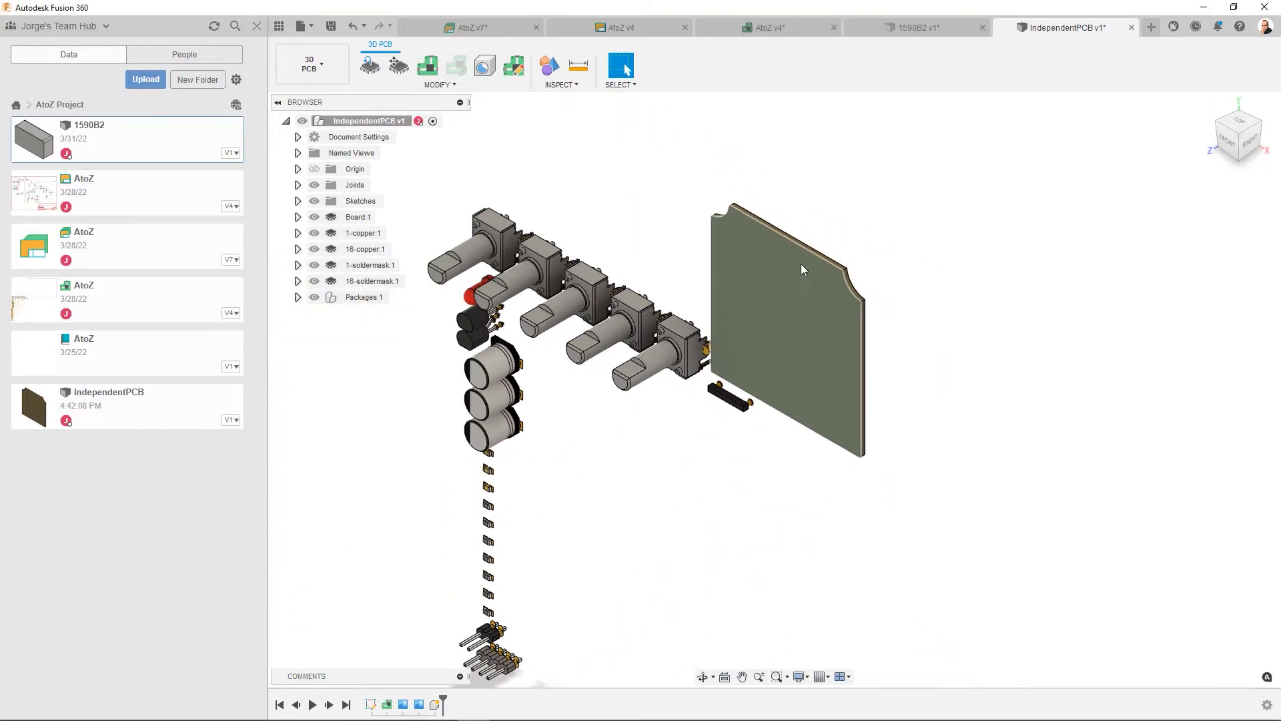
{"action": "scroll", "coordinate": [801, 263], "scroll_direction": "up", "scroll_amount": 4}
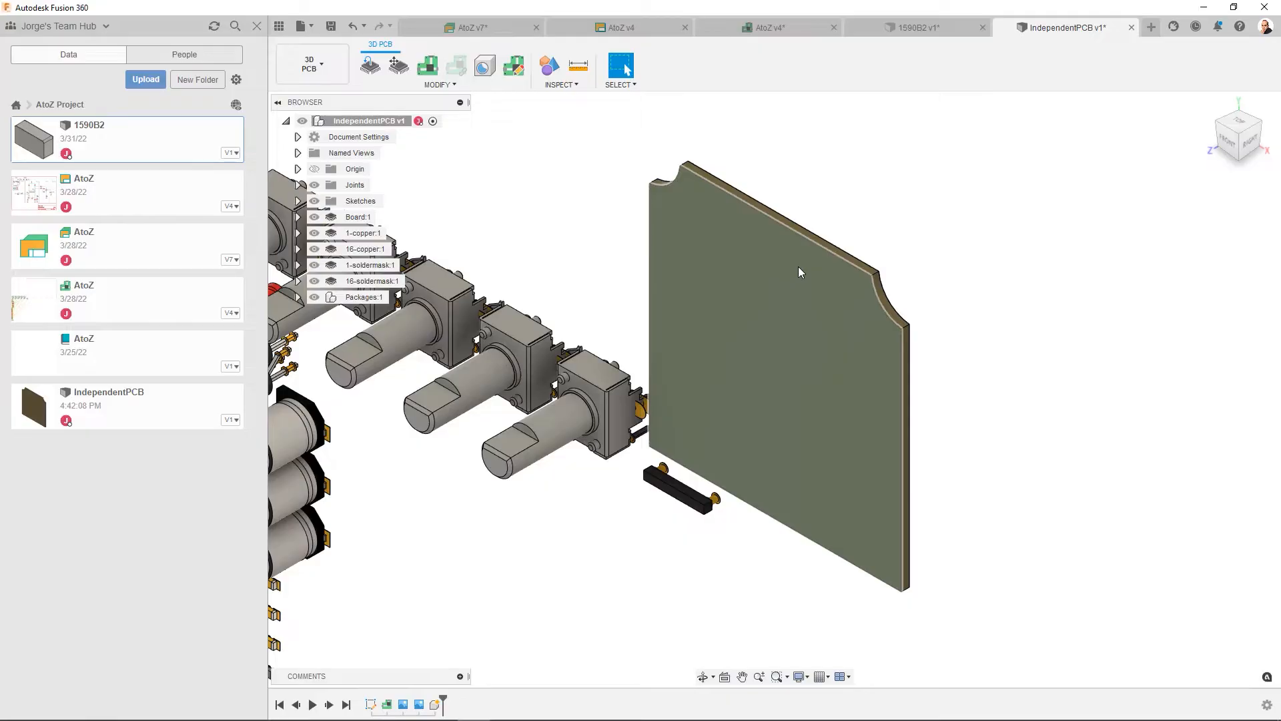
- Save the AtoZ electronics design with the version description "Added independent PCB" and expand its linked documents
{"action": "left_click", "coordinate": [495, 28]}
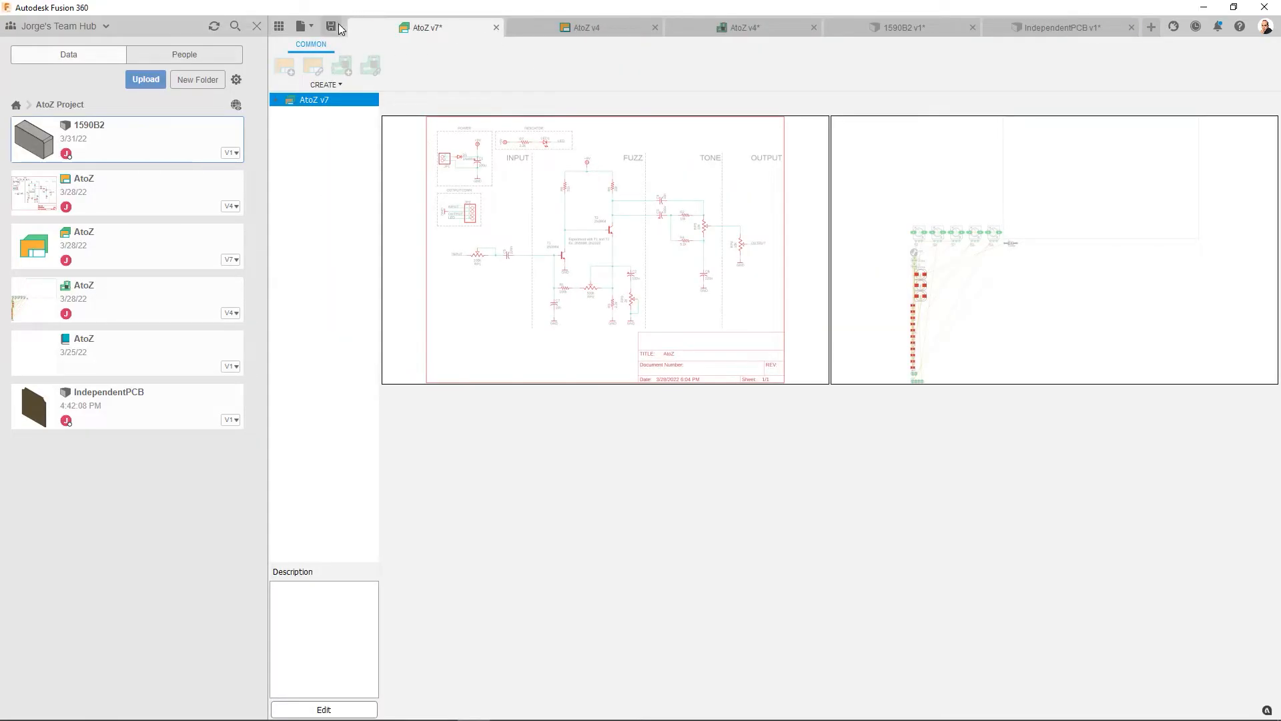
{"action": "left_click", "coordinate": [332, 26]}
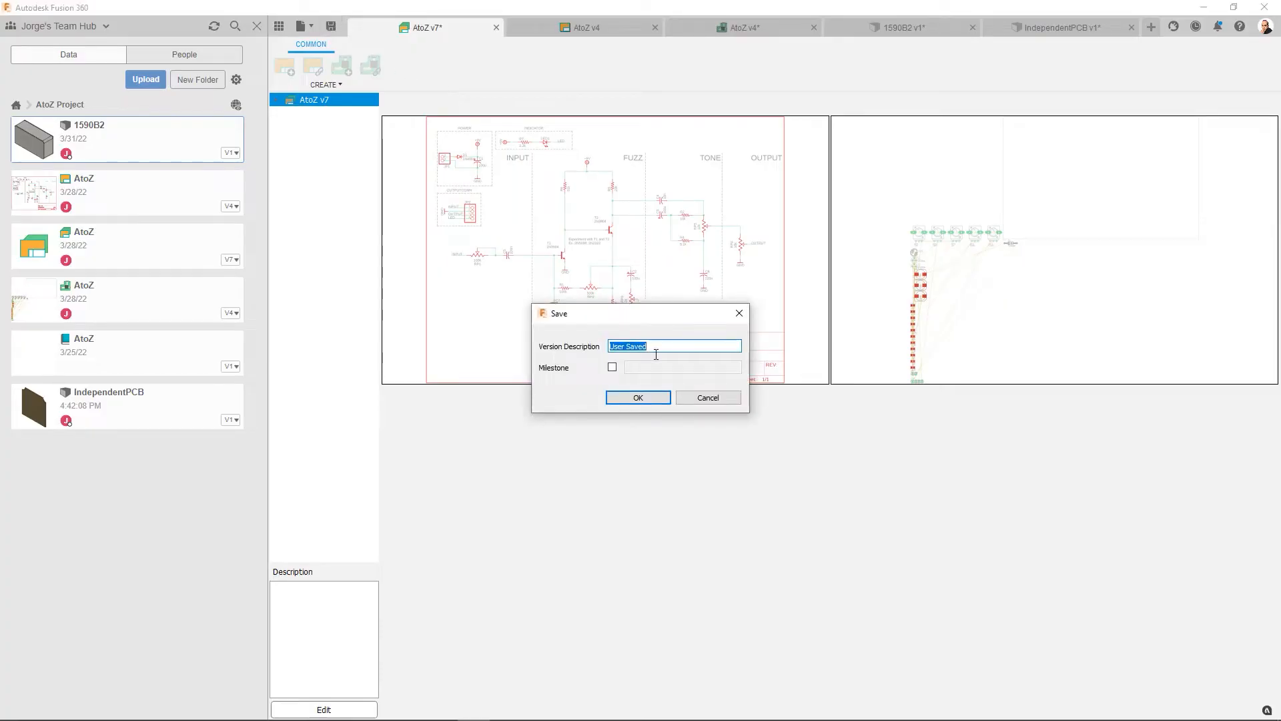
{"action": "key", "text": "BackSpace"}
{"action": "type", "text": "Added independent PCB"}
{"action": "left_click", "coordinate": [639, 399]}
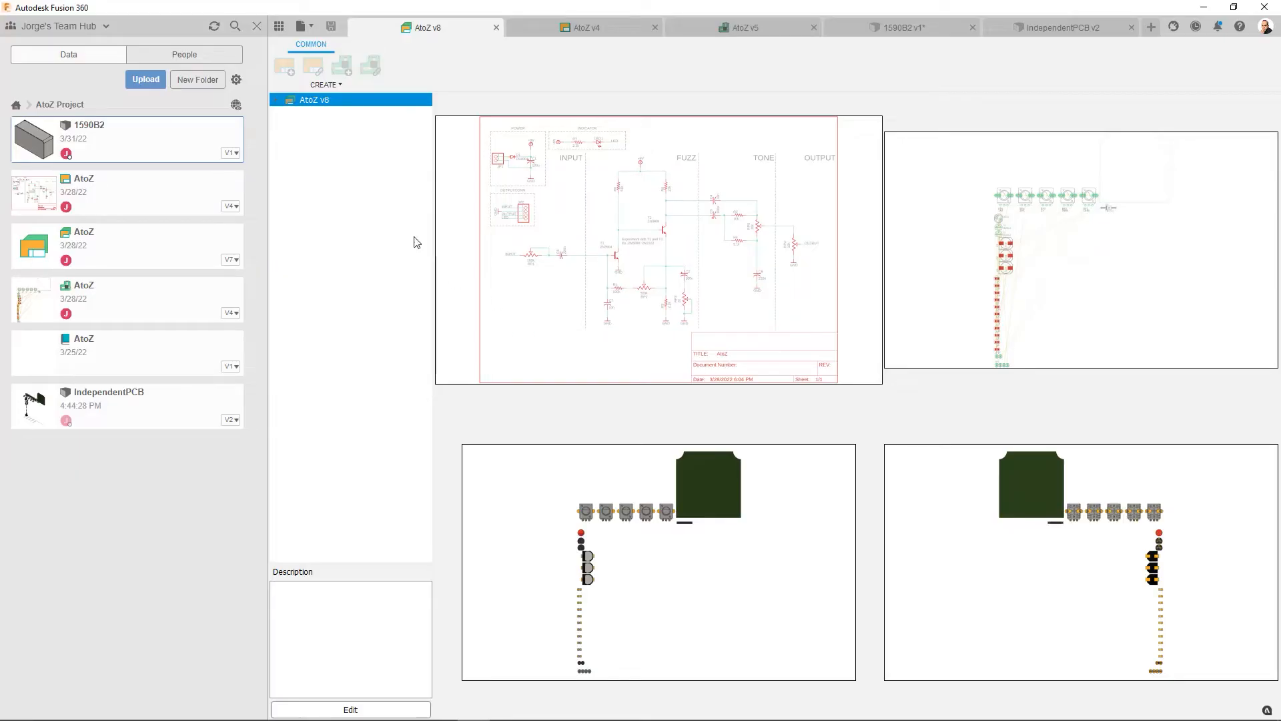
{"action": "left_click", "coordinate": [276, 100]}
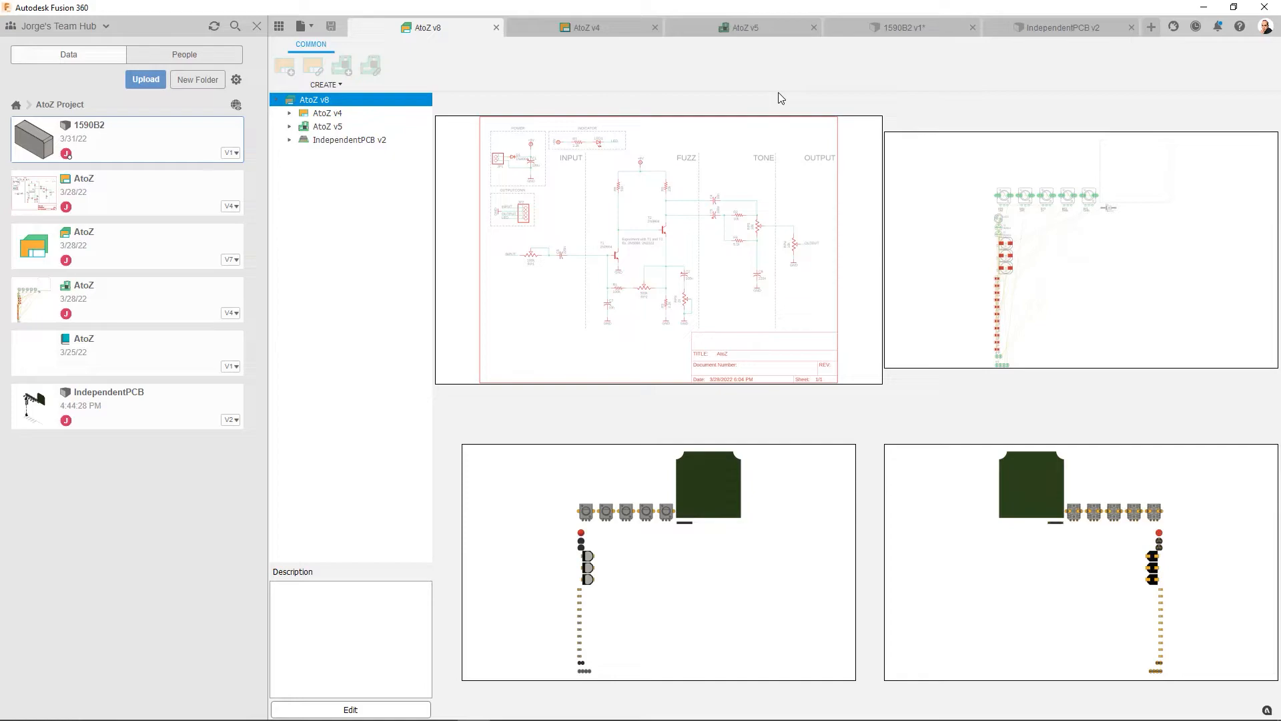
- Save the 1590B2 enclosure design with a version description noting the added sketch
{"action": "left_click", "coordinate": [860, 30]}
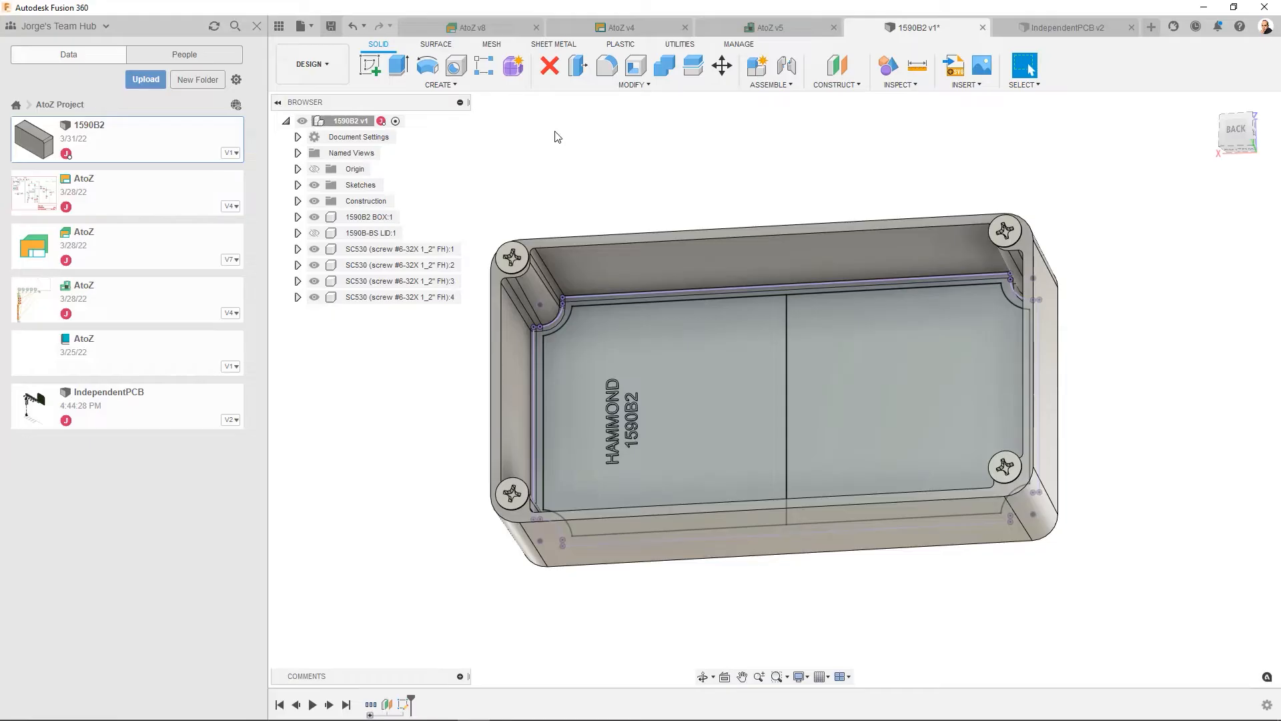
{"action": "key", "text": "ctrl+s"}
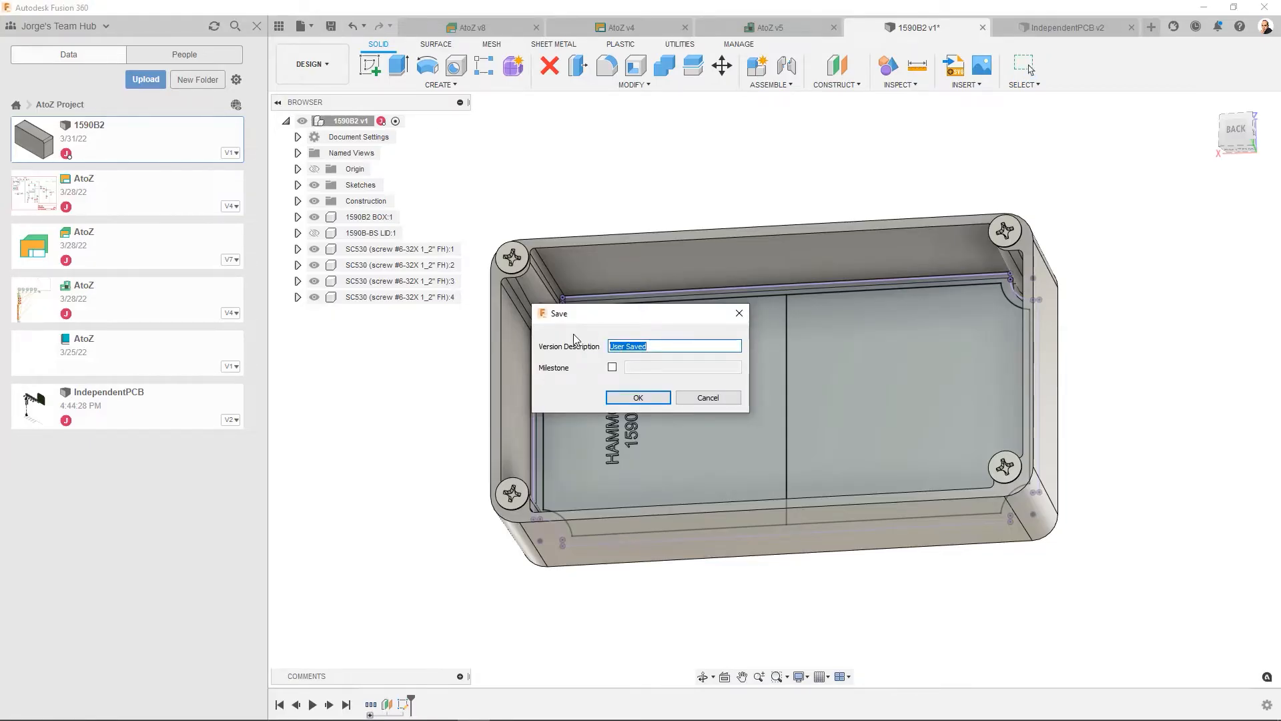
{"action": "type", "text": "Added a Sketch"}
{"action": "left_click", "coordinate": [637, 398]}
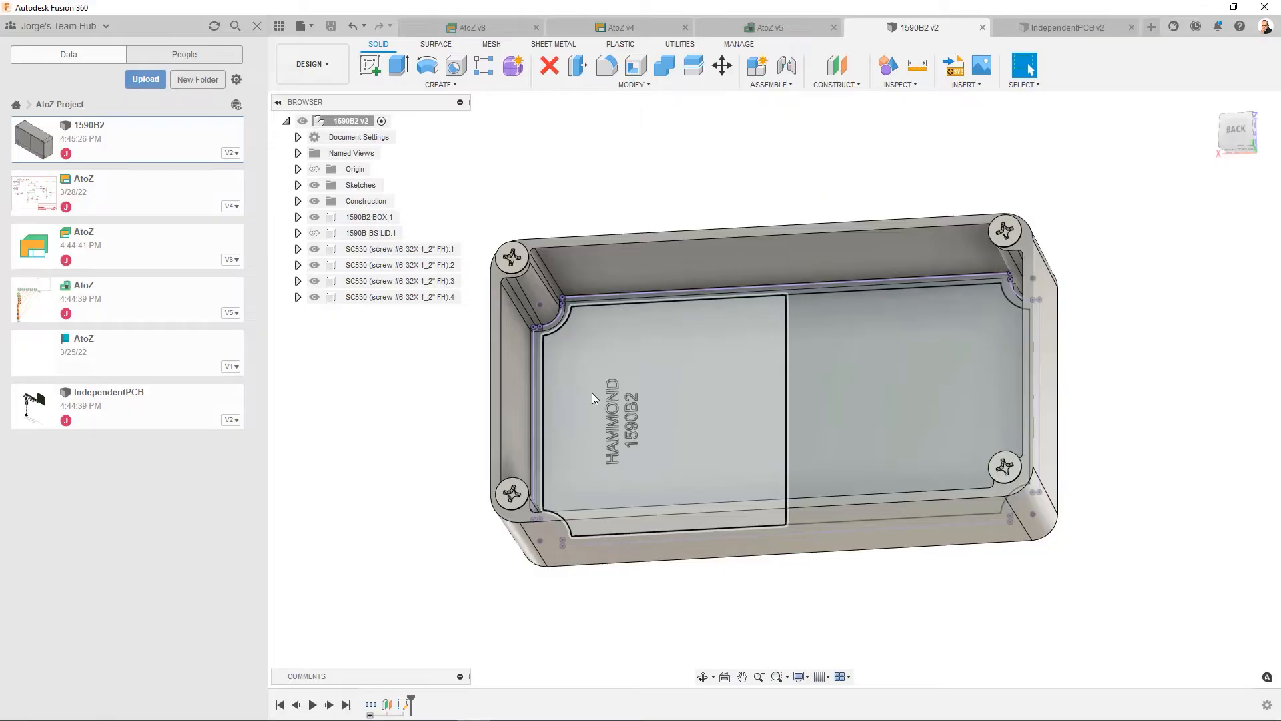
- Insert IndependentPCB into the 1590B2 design and rotate it -90 degrees about the Z axis
{"action": "right_click", "coordinate": [194, 403]}
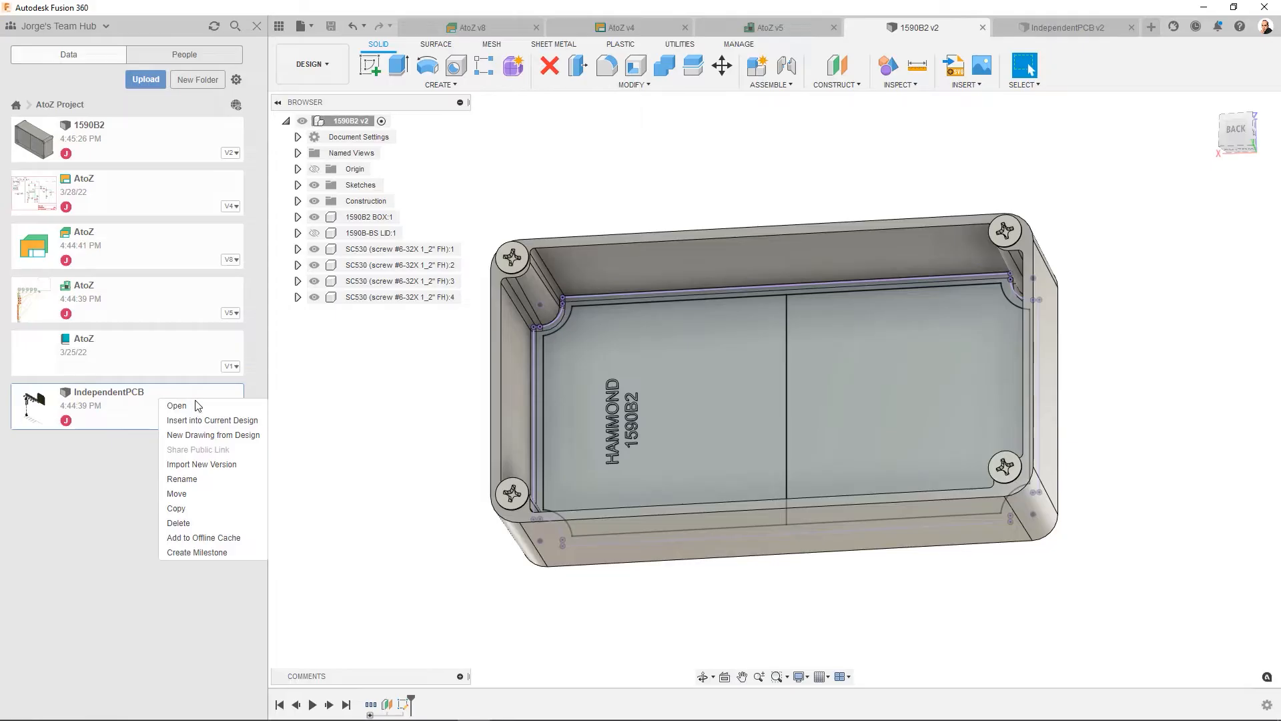
{"action": "left_click", "coordinate": [215, 421]}
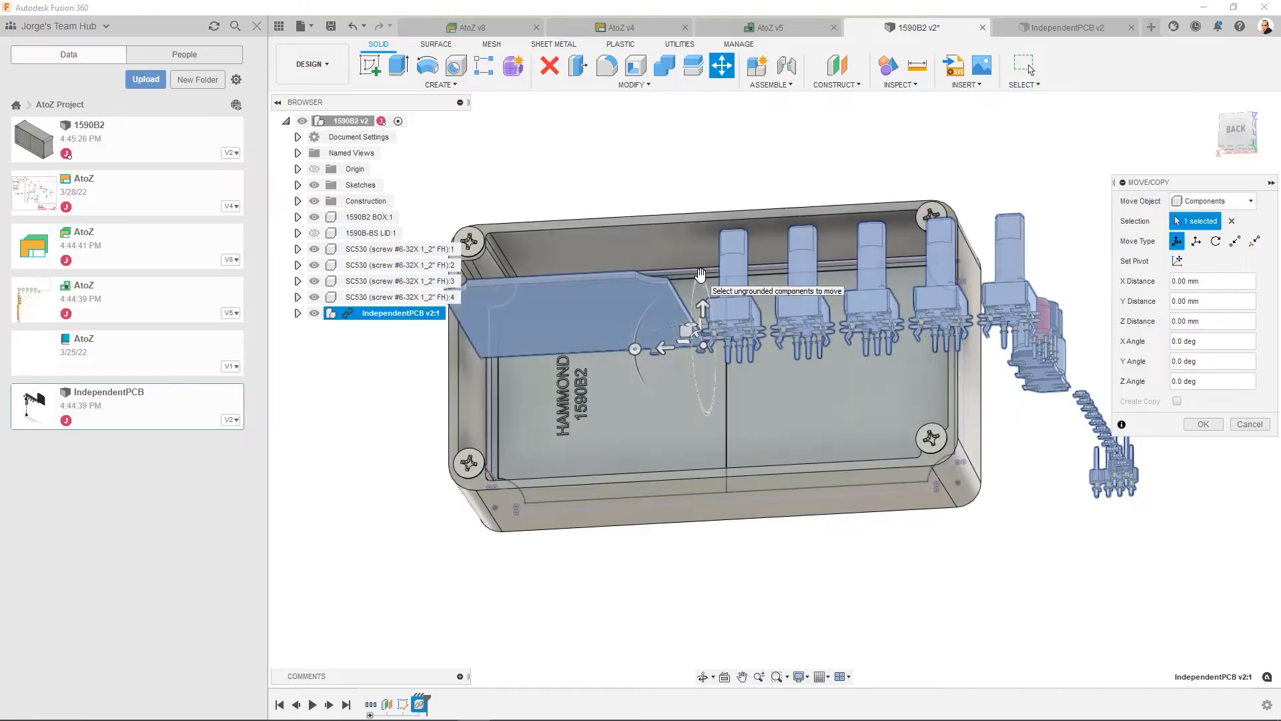
{"action": "left_click_drag", "start_coordinate": [700, 274], "coordinate": [682, 343]}
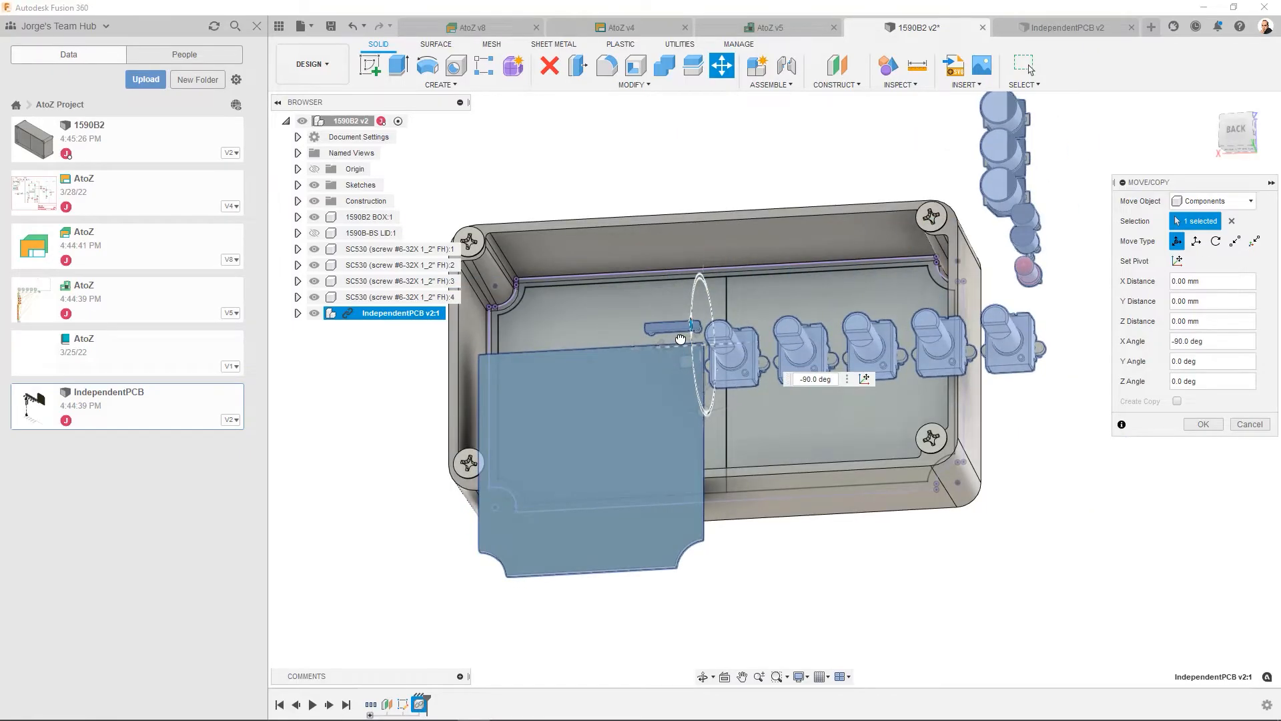
{"action": "left_click_drag", "start_coordinate": [702, 414], "coordinate": [590, 351]}
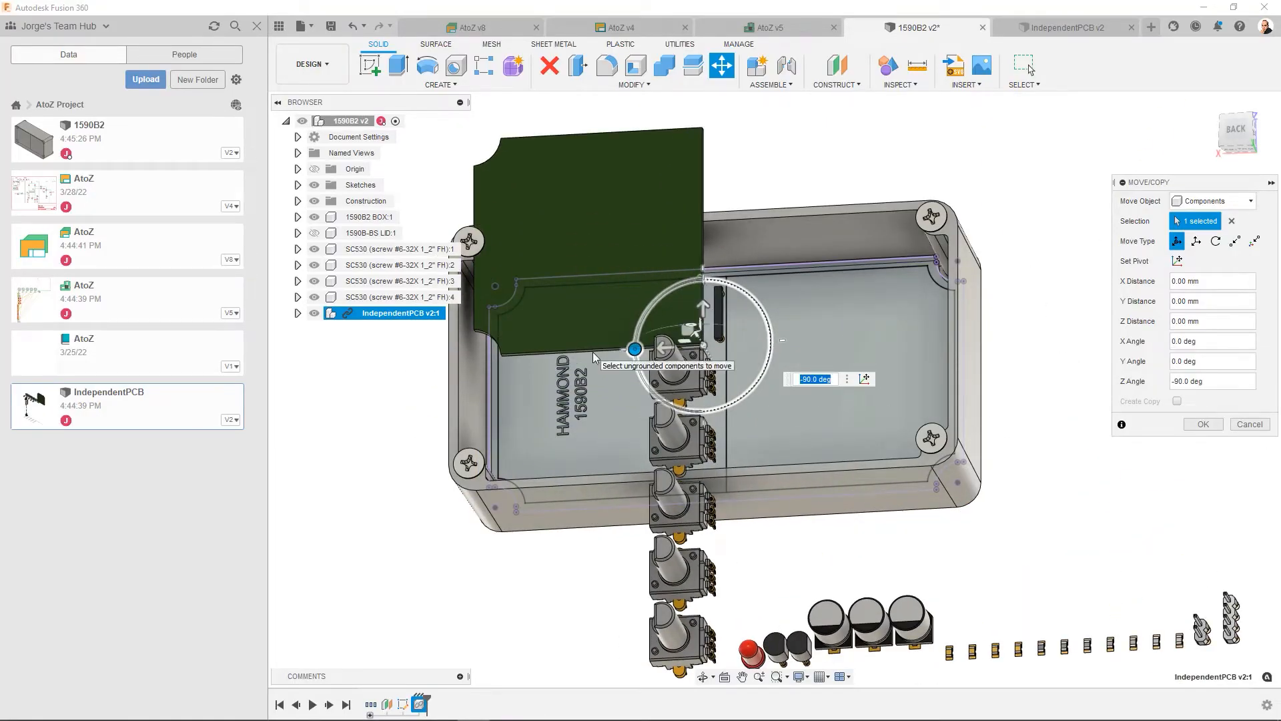
- Try a point-to-point move of the PCB's corner onto the centre line's lower endpoint, and delete the inserted IndependentPCB component
{"action": "left_click", "coordinate": [1234, 241]}
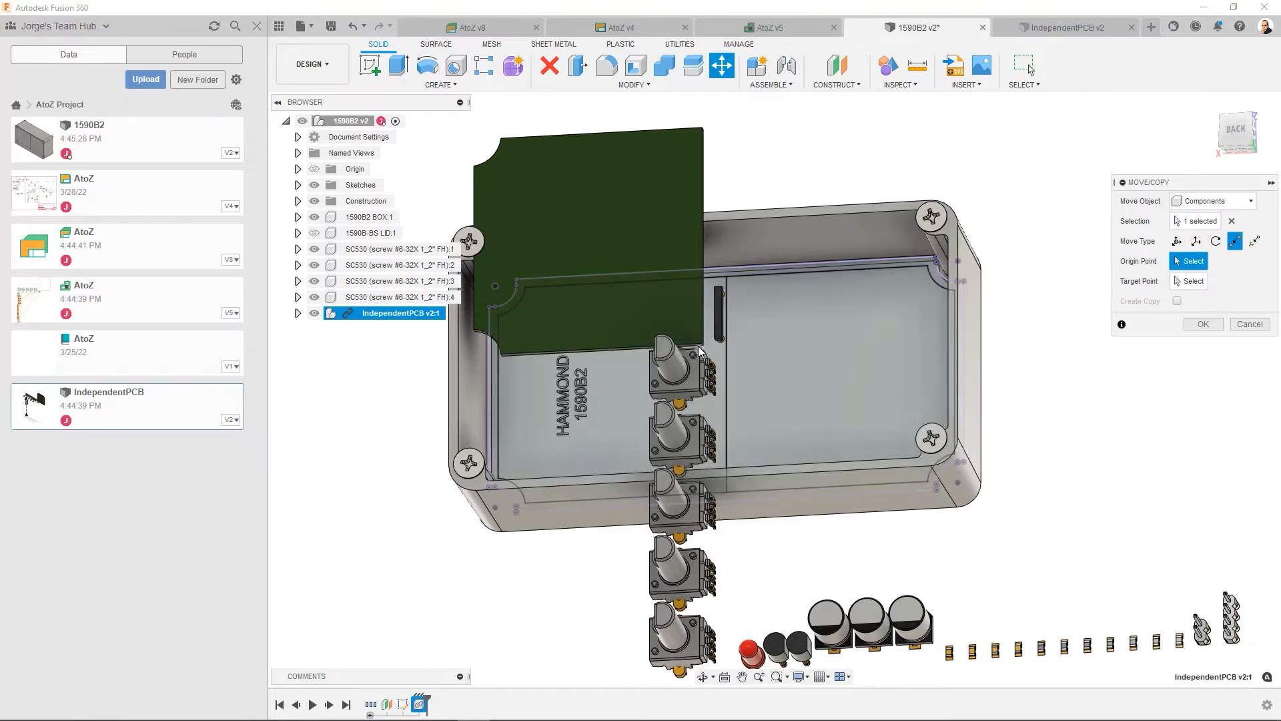
{"action": "left_click", "coordinate": [702, 345]}
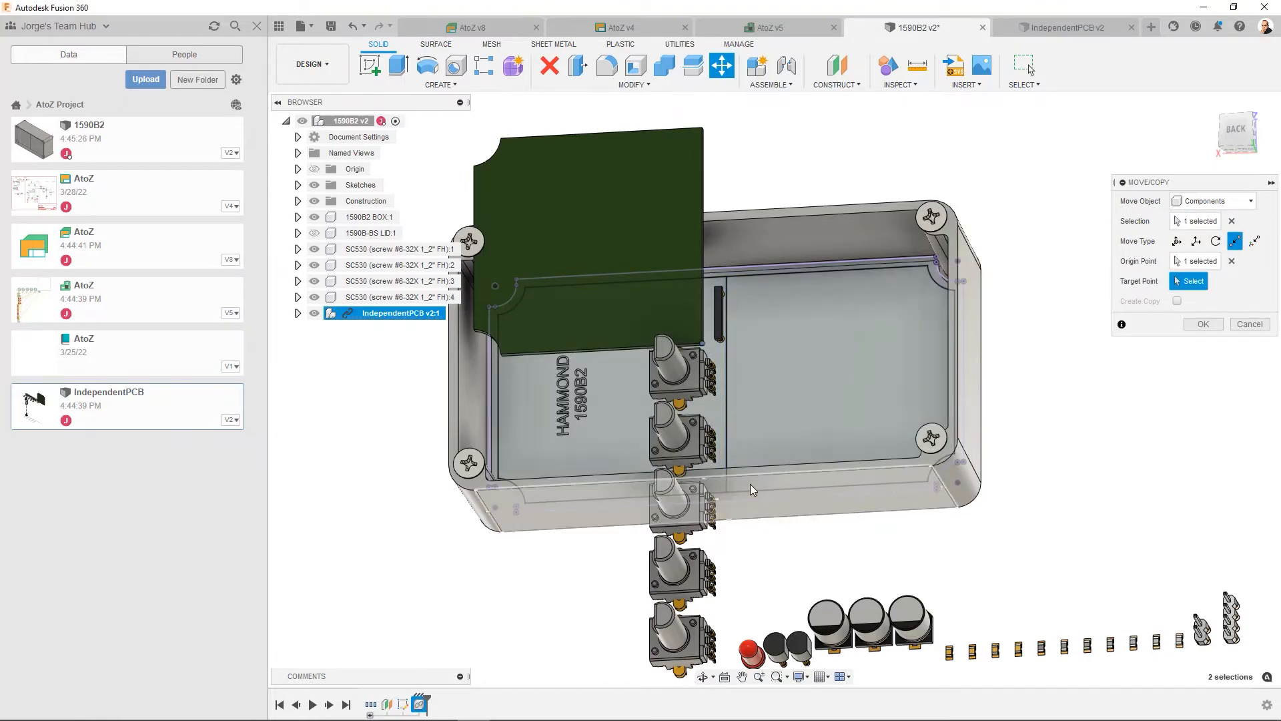
{"action": "left_click", "coordinate": [728, 494]}
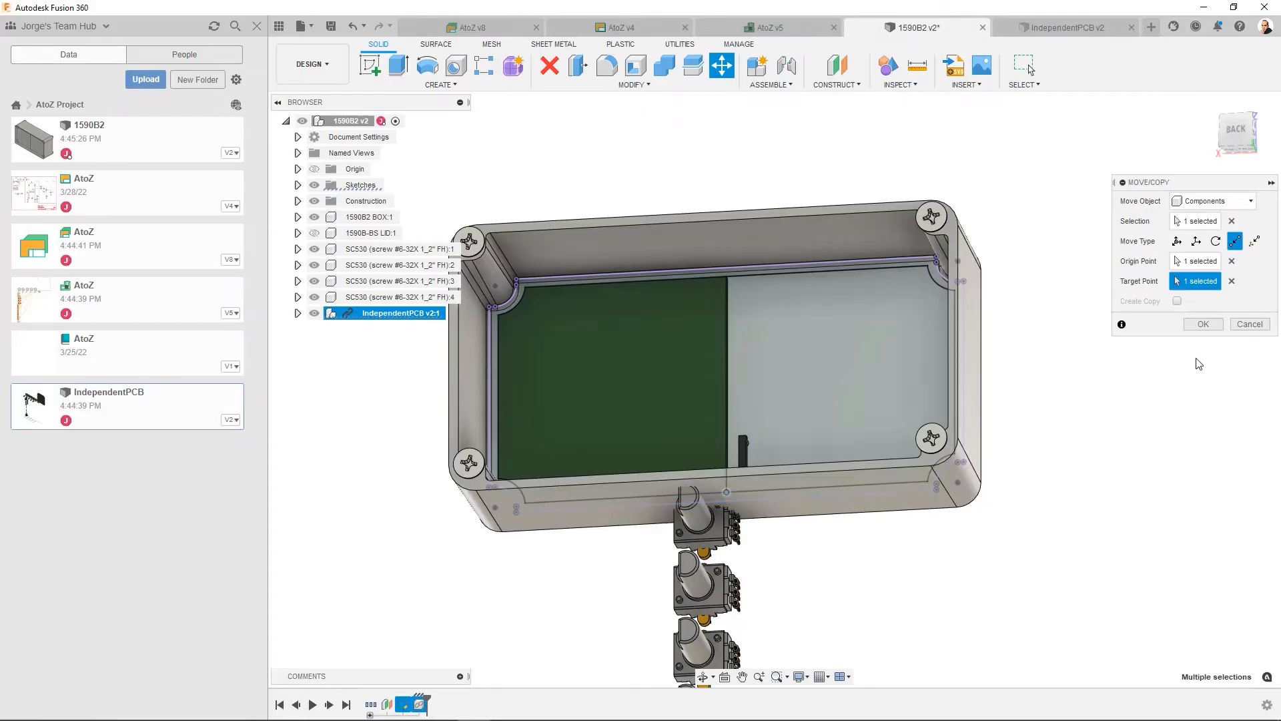
{"action": "left_click", "coordinate": [1249, 324]}
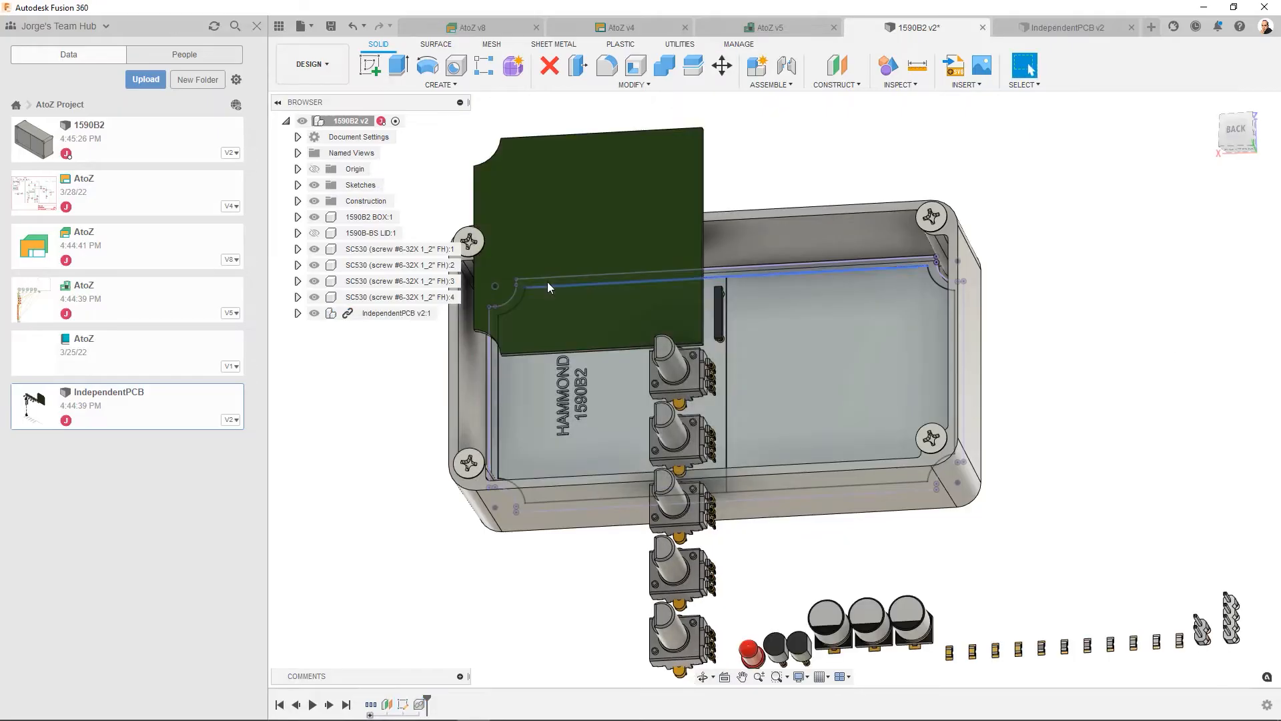
{"action": "right_click", "coordinate": [369, 314]}
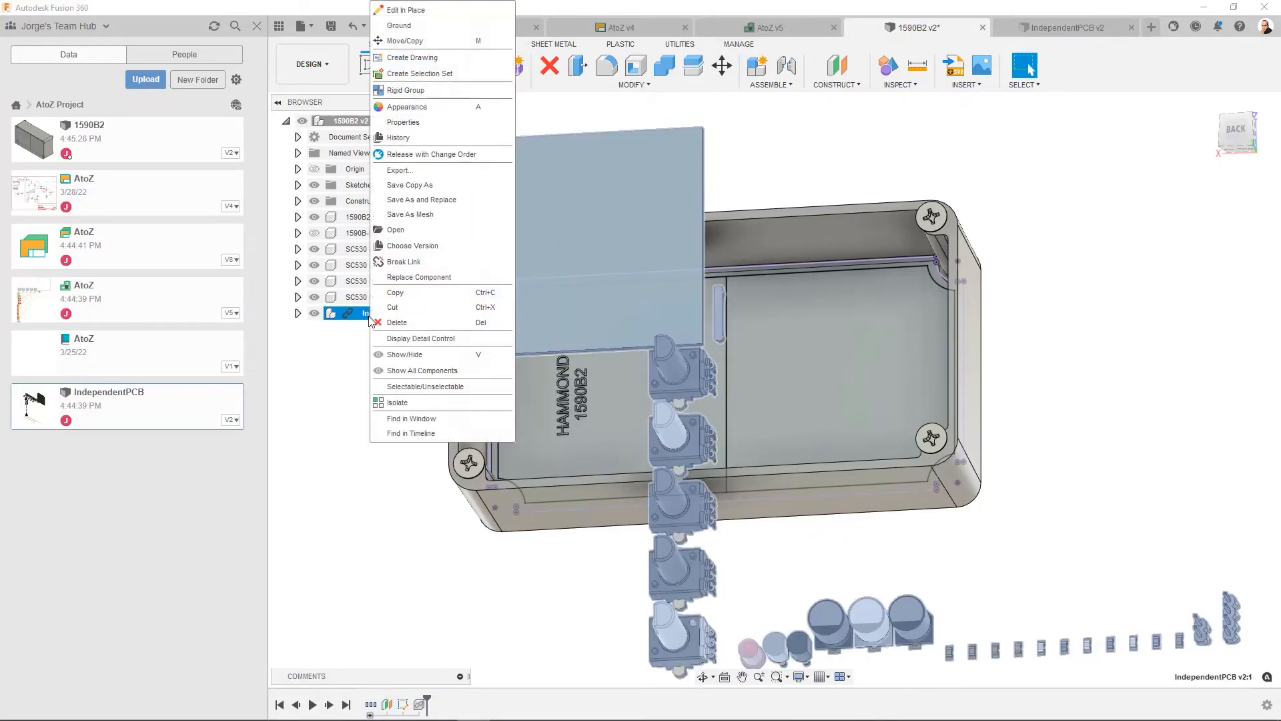
{"action": "left_click", "coordinate": [407, 323]}
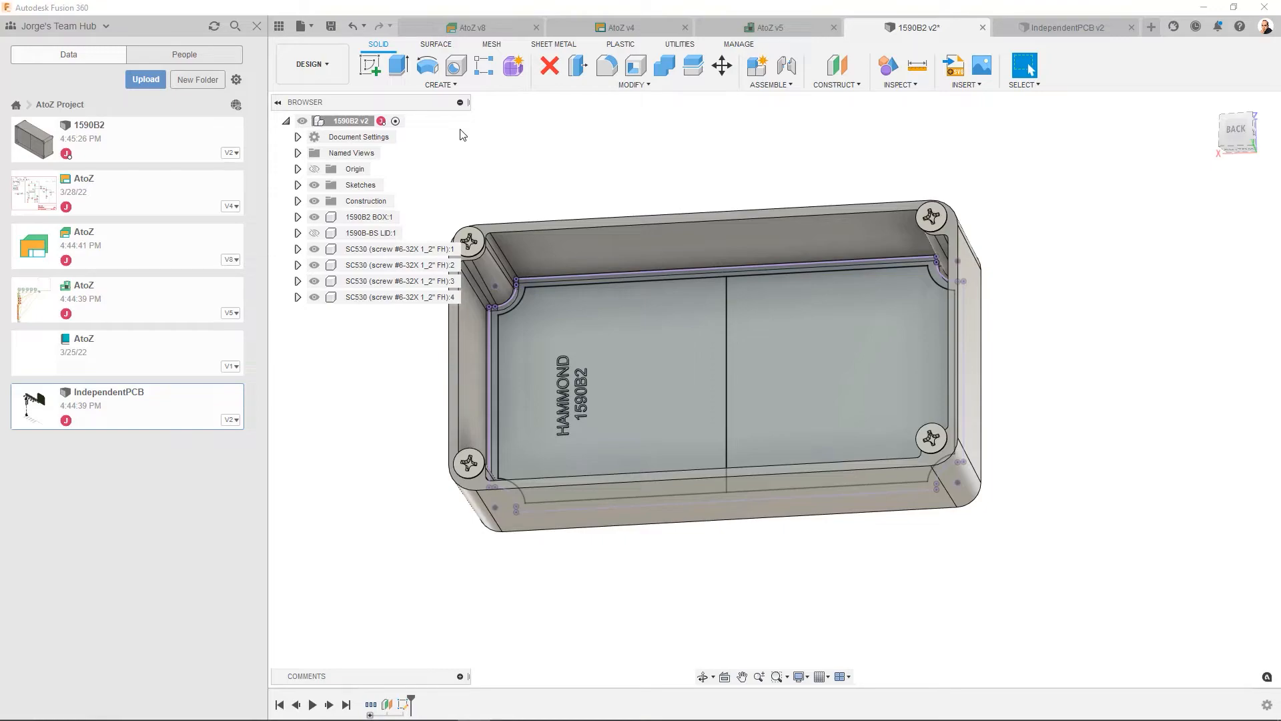
- Start an associative PCB in the 1590B2 design, saving the design with the version description "Added then removed independent PCB"
{"action": "left_click", "coordinate": [452, 85]}
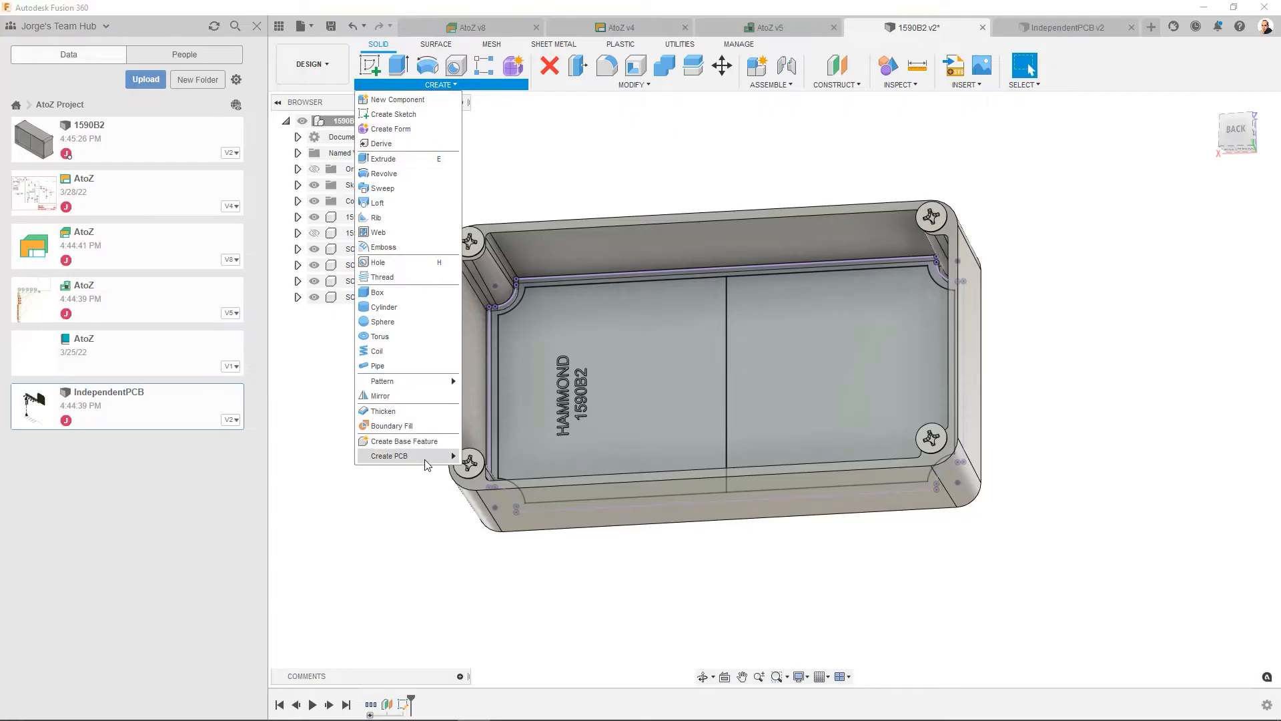
{"action": "mouse_move", "coordinate": [425, 459]}
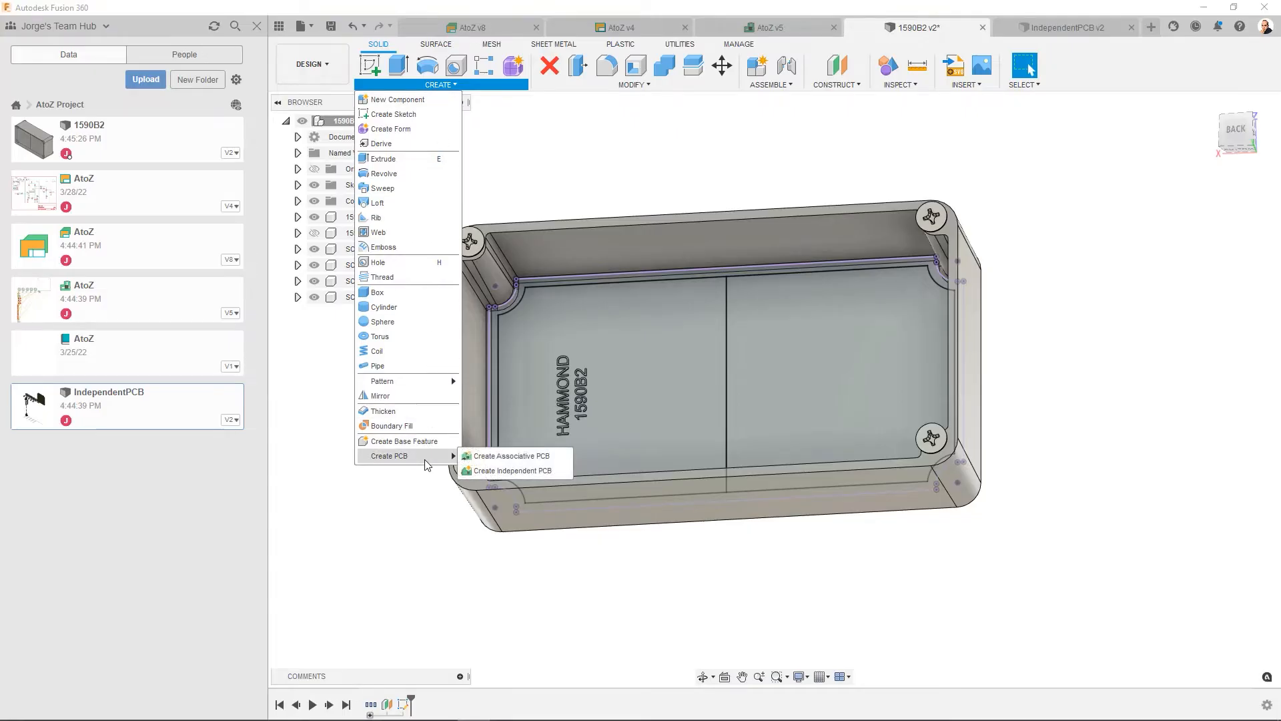
{"action": "left_click", "coordinate": [493, 459]}
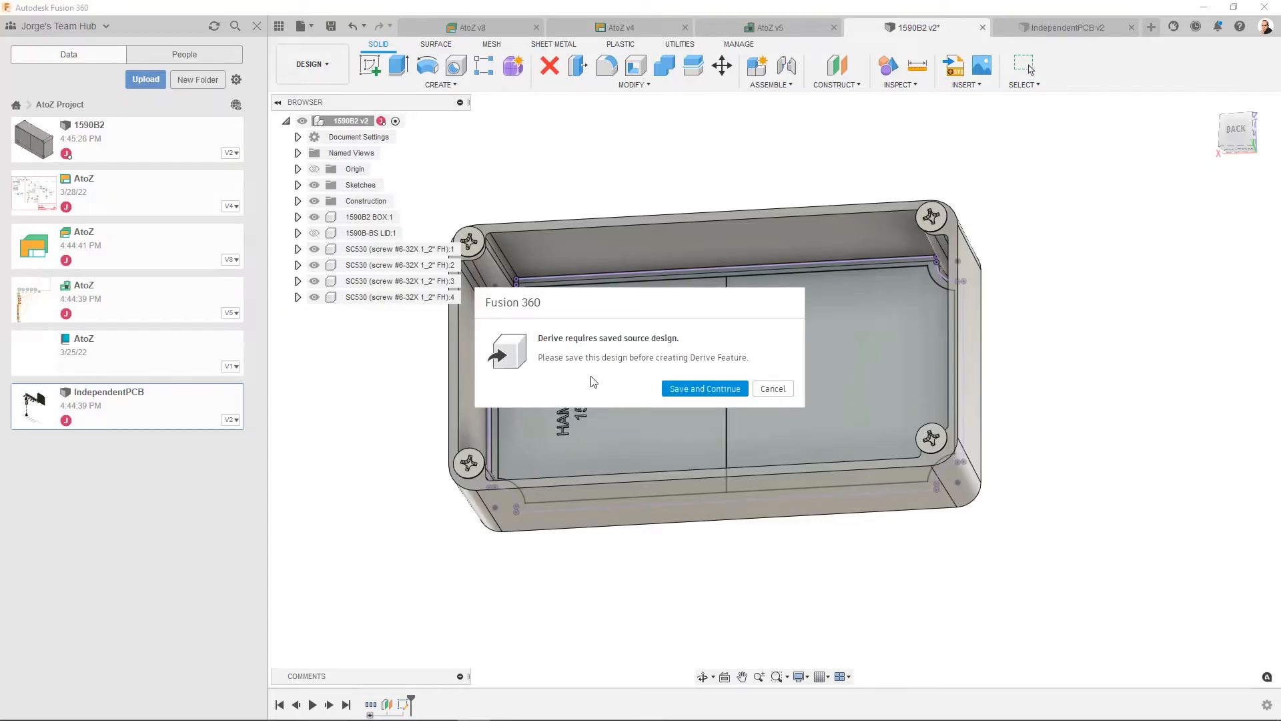
{"action": "left_click", "coordinate": [694, 390]}
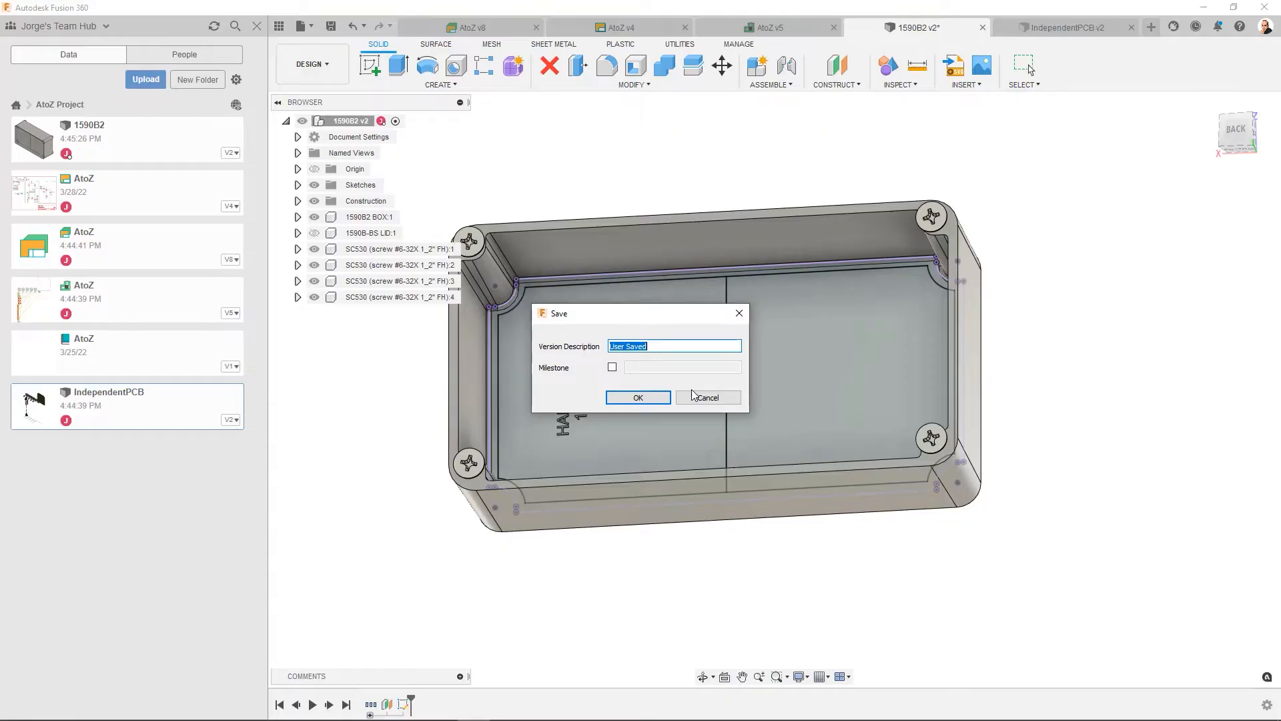
{"action": "left_click", "coordinate": [662, 345]}
{"action": "left_click_drag", "start_coordinate": [662, 345], "coordinate": [586, 345]}
{"action": "type", "text": "Added then removed independent PCB"}
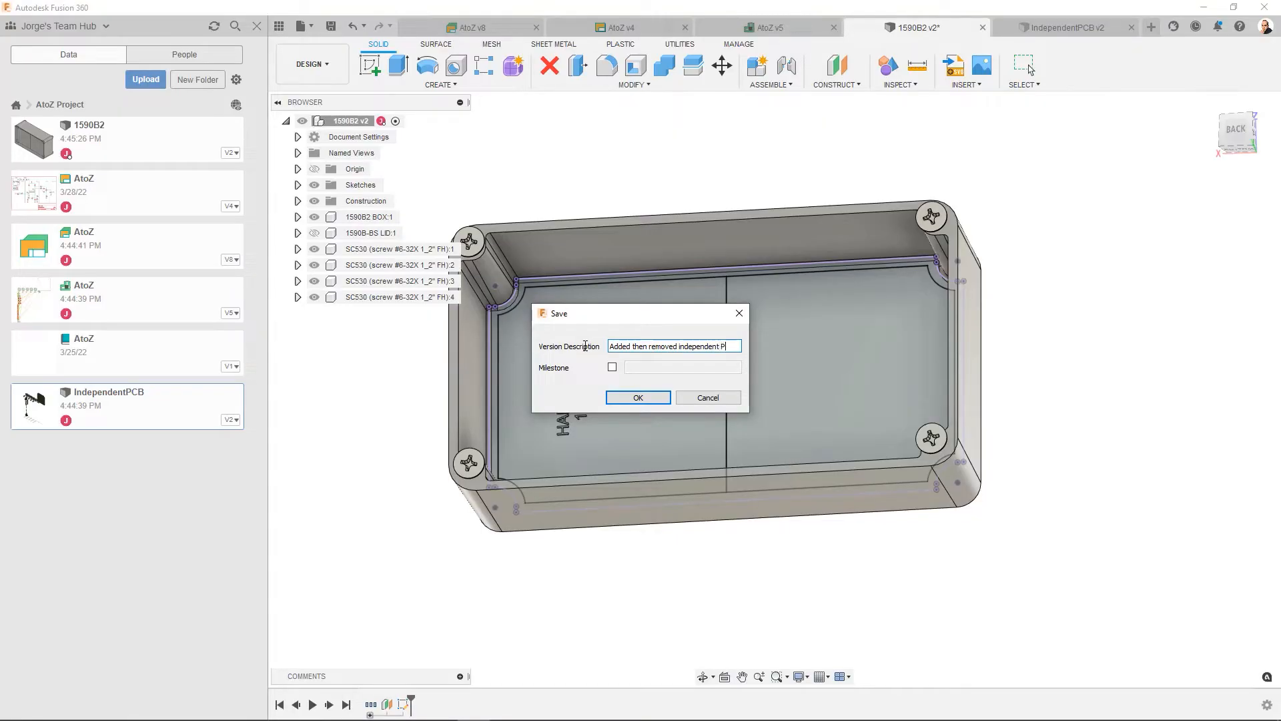
{"action": "left_click", "coordinate": [638, 399]}
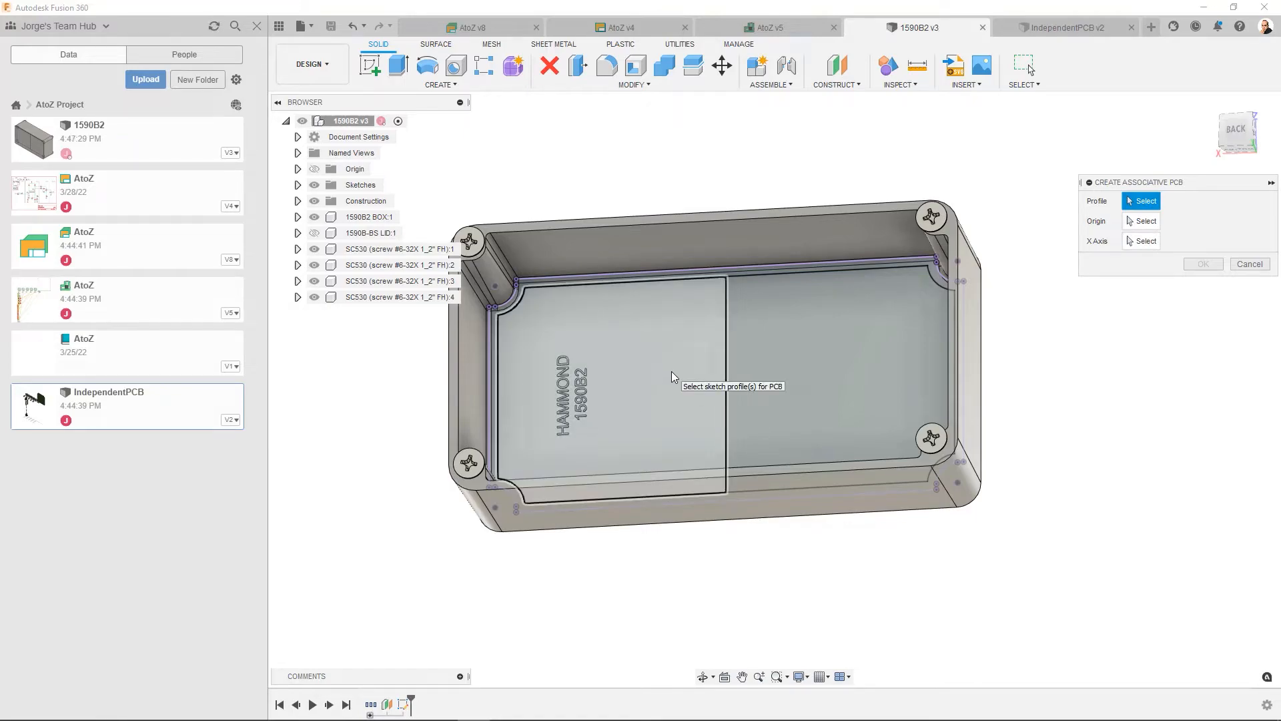
- Create the associative PCB from the half profile with the HAMMOND lettering, with its origin at the centre line's lower endpoint and the X axis flipped upward along it
{"action": "left_click", "coordinate": [672, 378]}
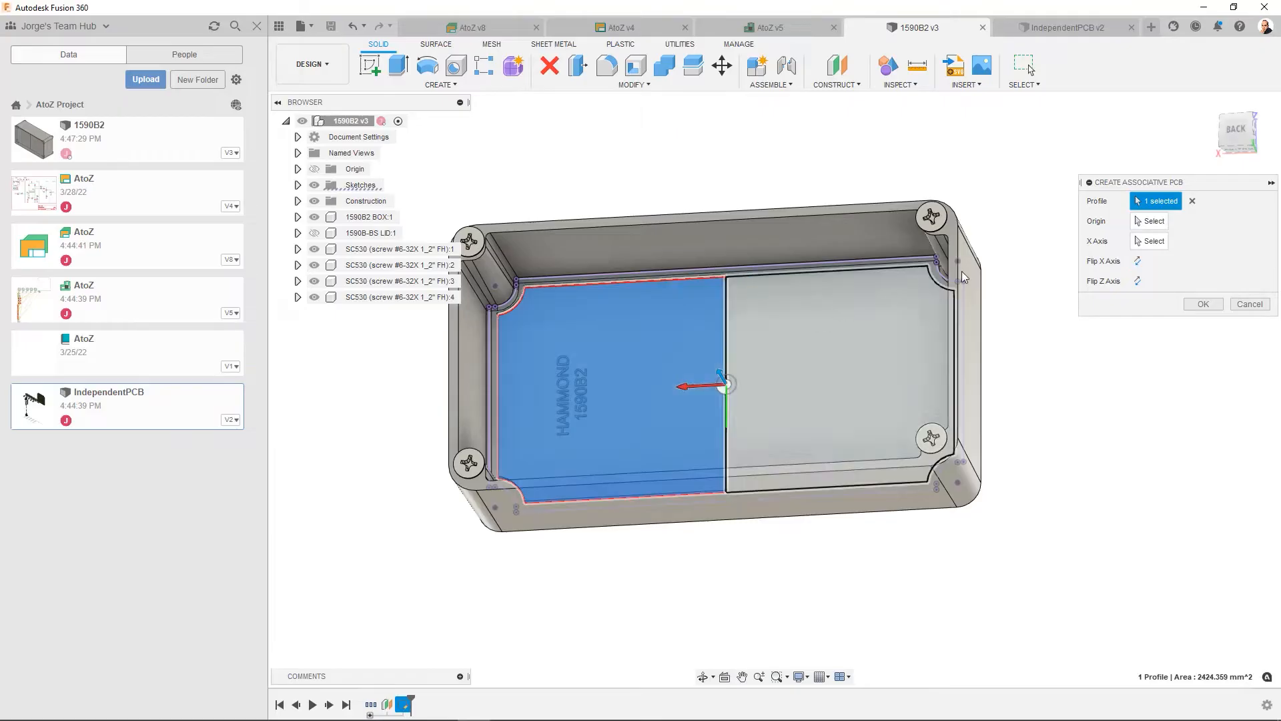
{"action": "left_click", "coordinate": [1145, 227]}
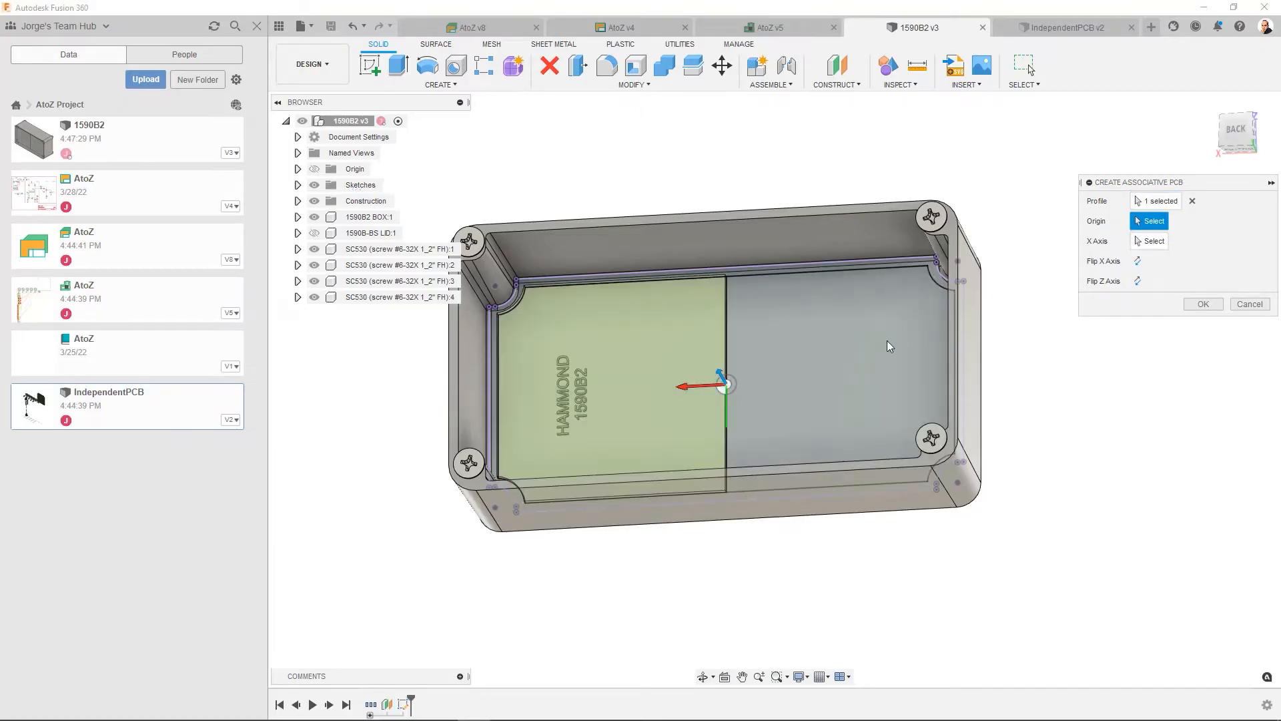
{"action": "left_click", "coordinate": [726, 494]}
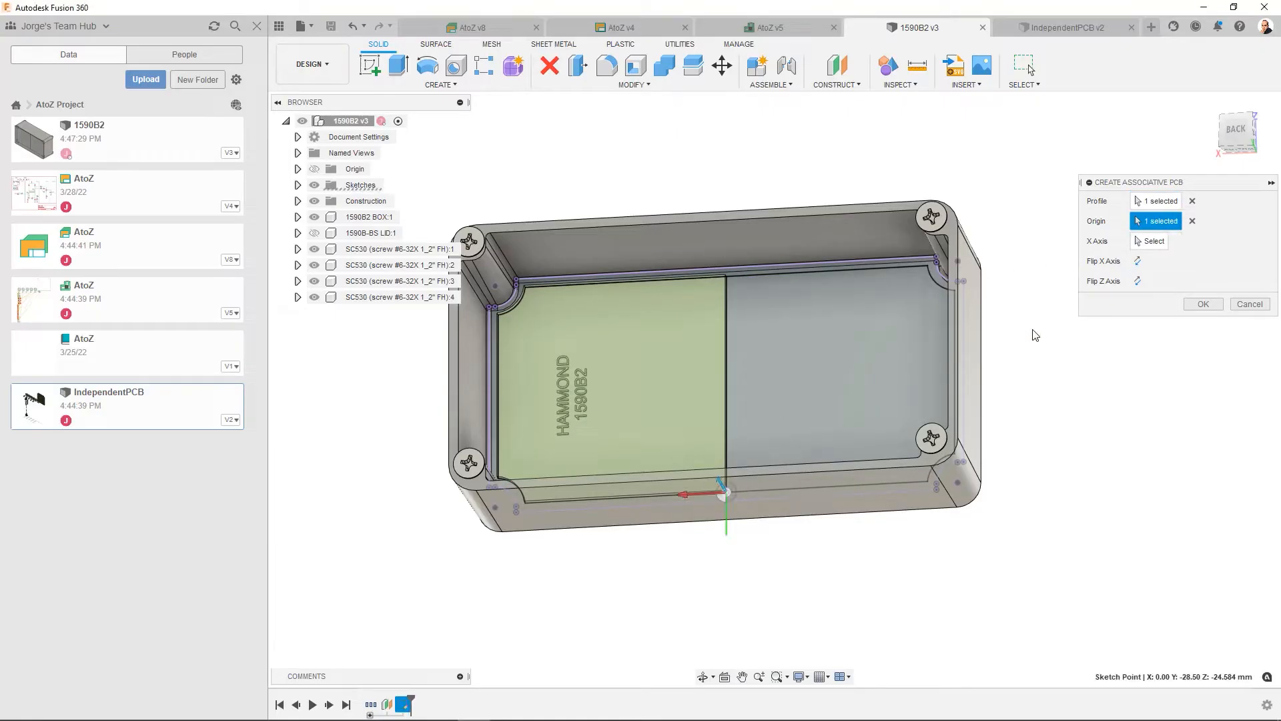
{"action": "left_click", "coordinate": [1149, 241]}
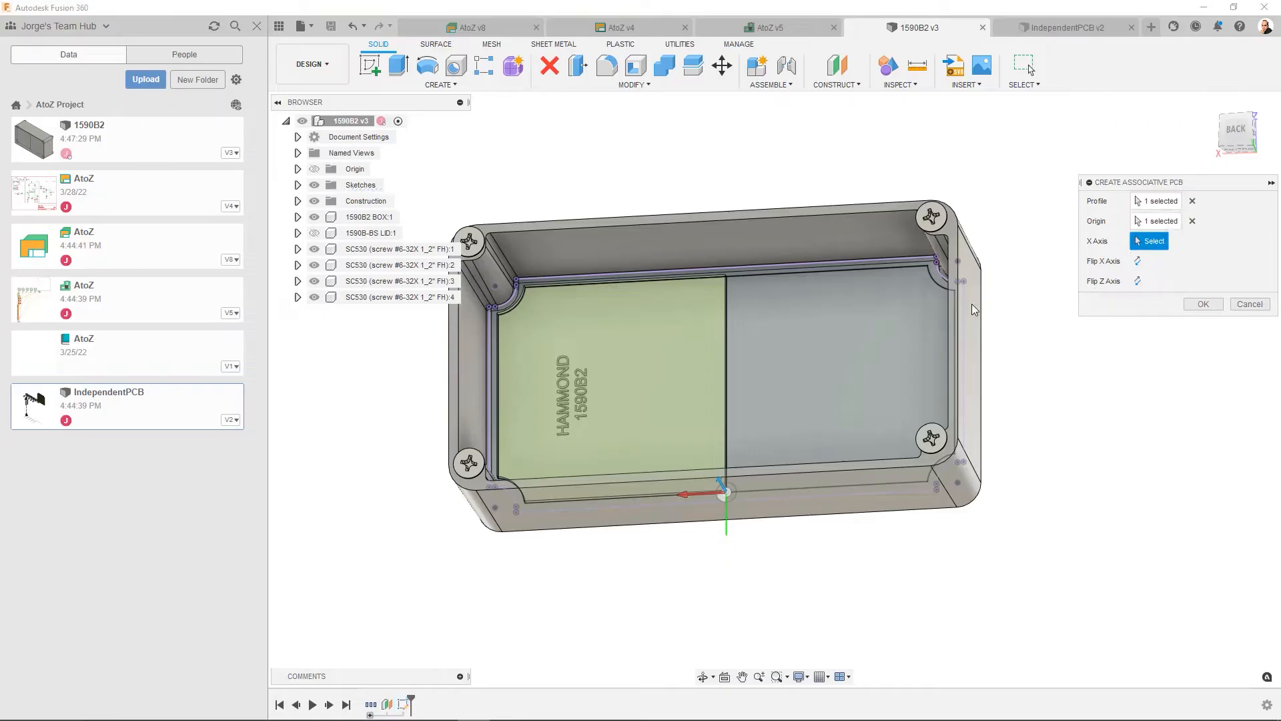
{"action": "left_click", "coordinate": [726, 362]}
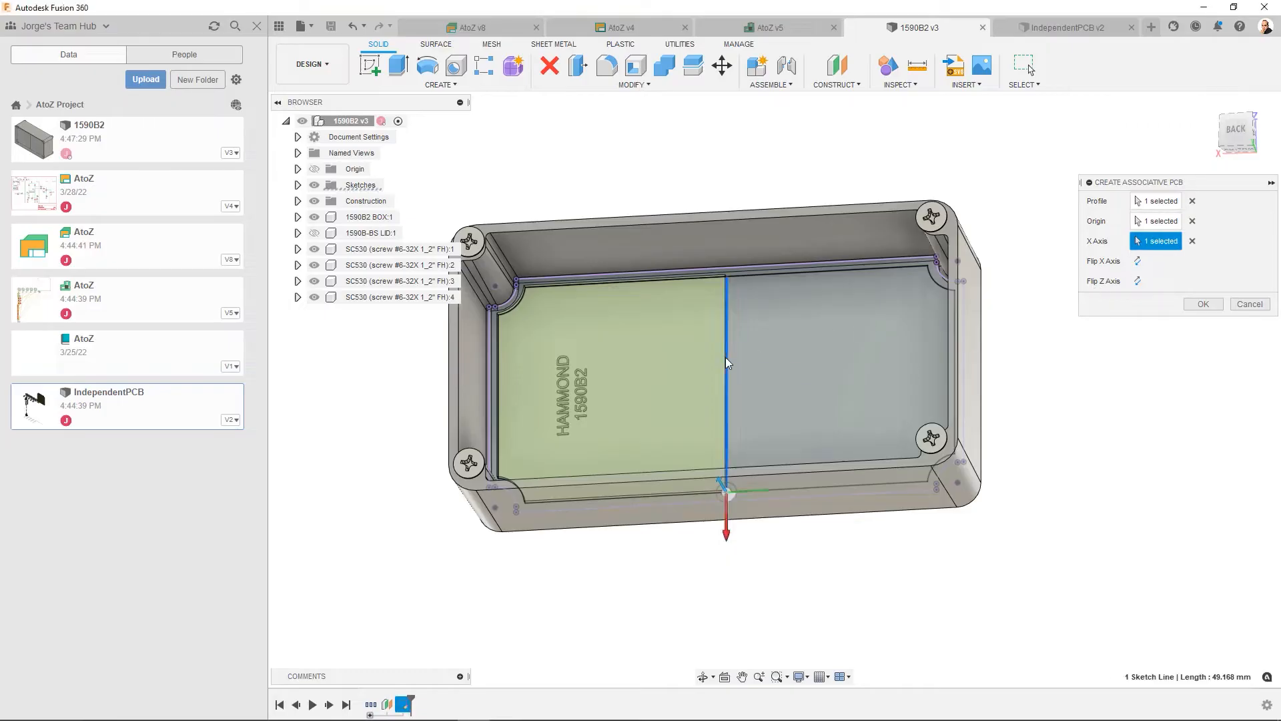
{"action": "left_click", "coordinate": [1137, 261]}
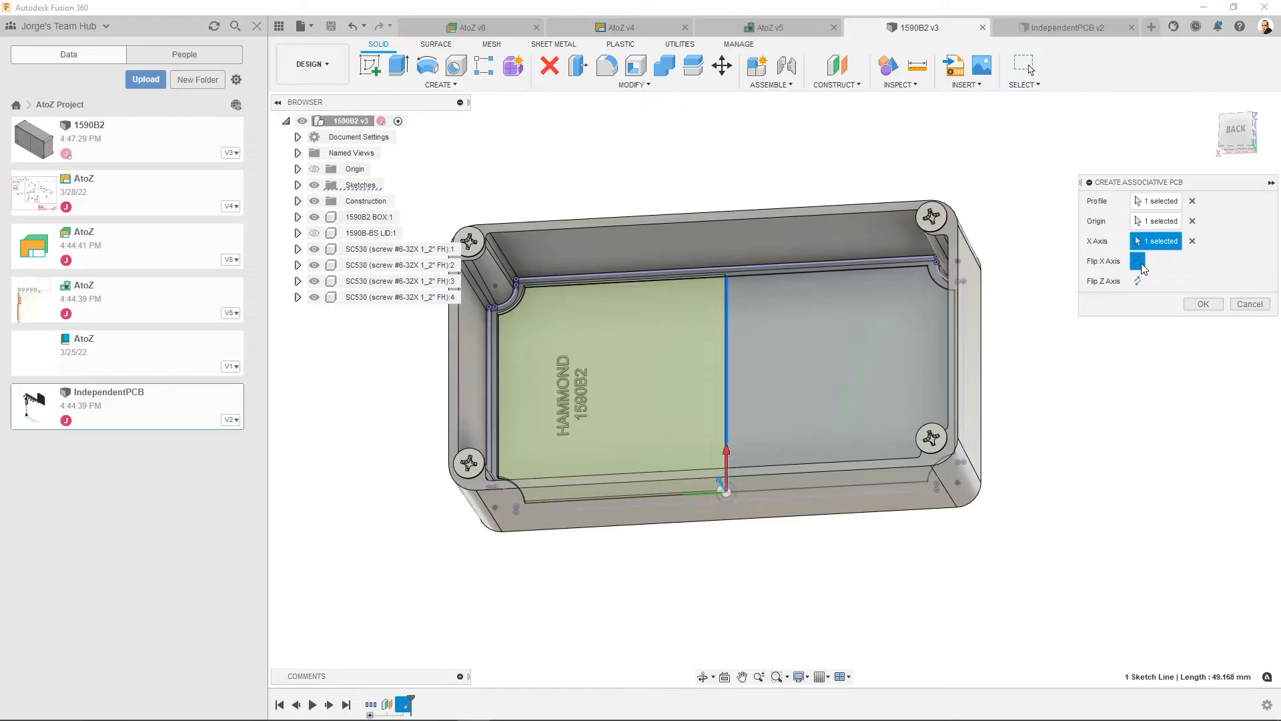
{"action": "left_click", "coordinate": [1206, 305]}
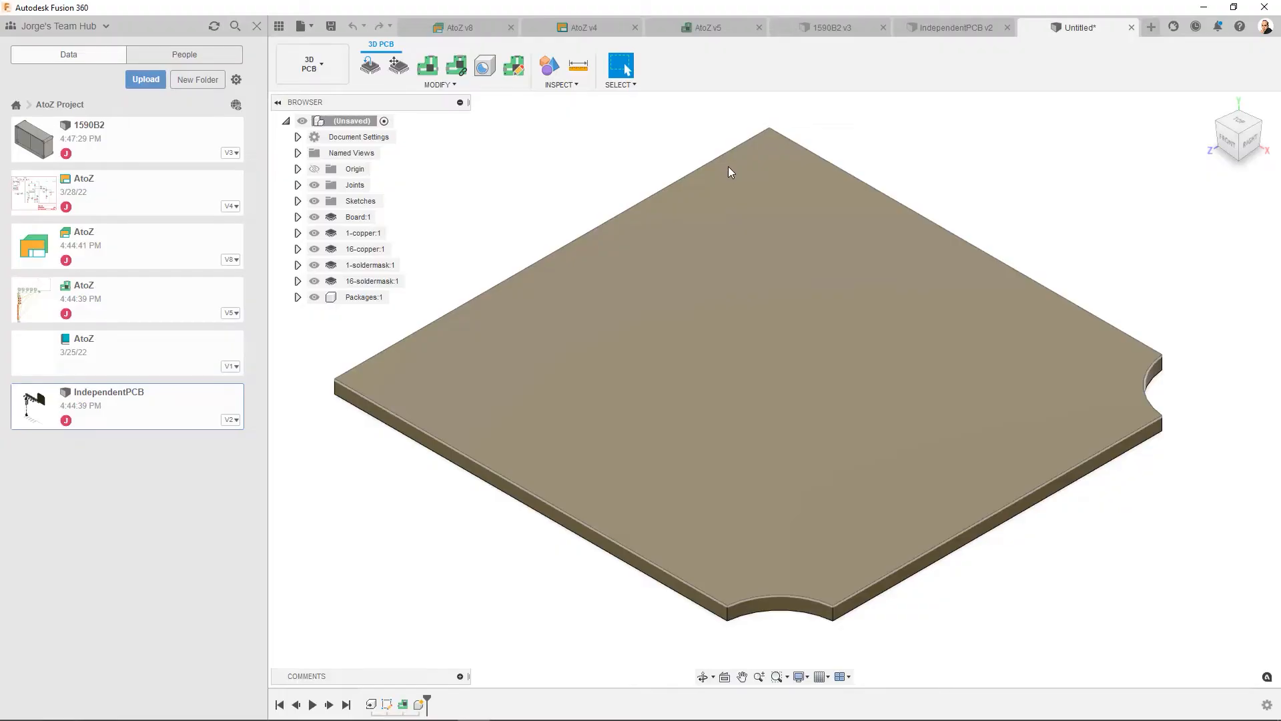
- Save the new 3D board as AssociativePCB in the AtoZ Project folder
{"action": "left_click", "coordinate": [333, 27]}
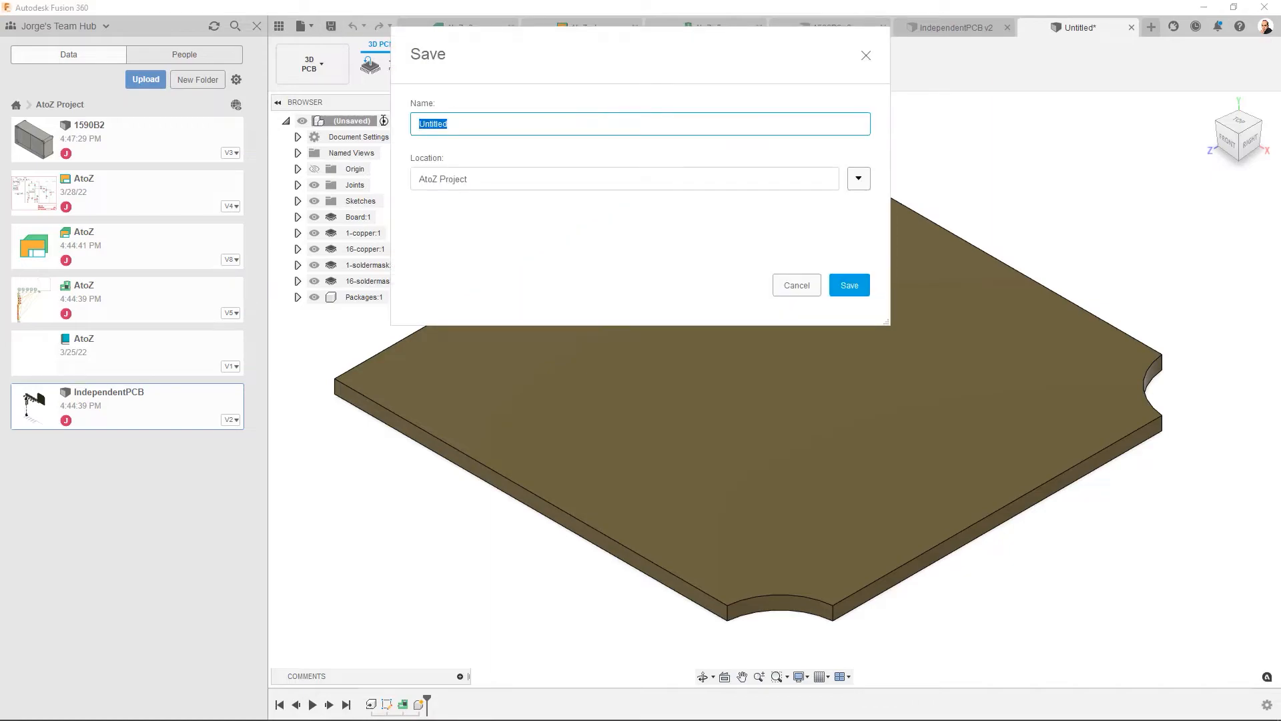
{"action": "type", "text": "AssociativePCB"}
{"action": "left_click", "coordinate": [850, 285]}
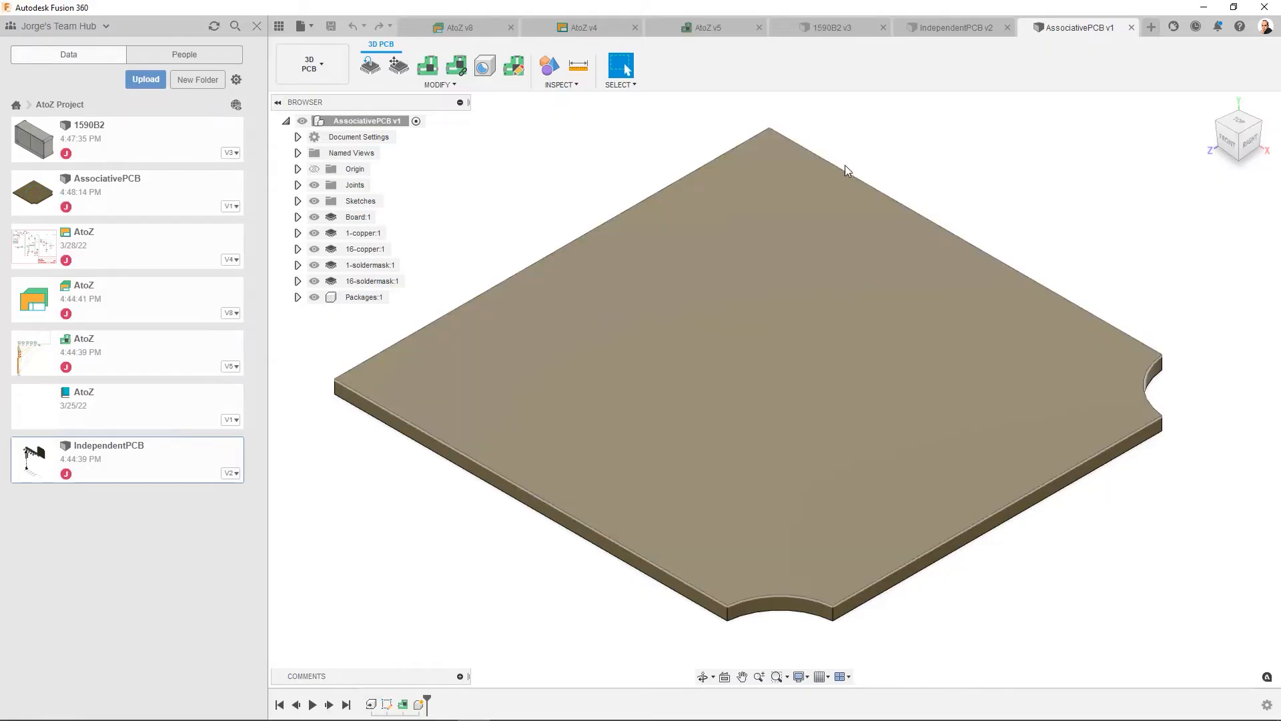
- Compare the AssociativePCB board with its source profile in the 1590B2 enclosure design, ending in 1590B2
{"action": "left_click", "coordinate": [821, 33]}
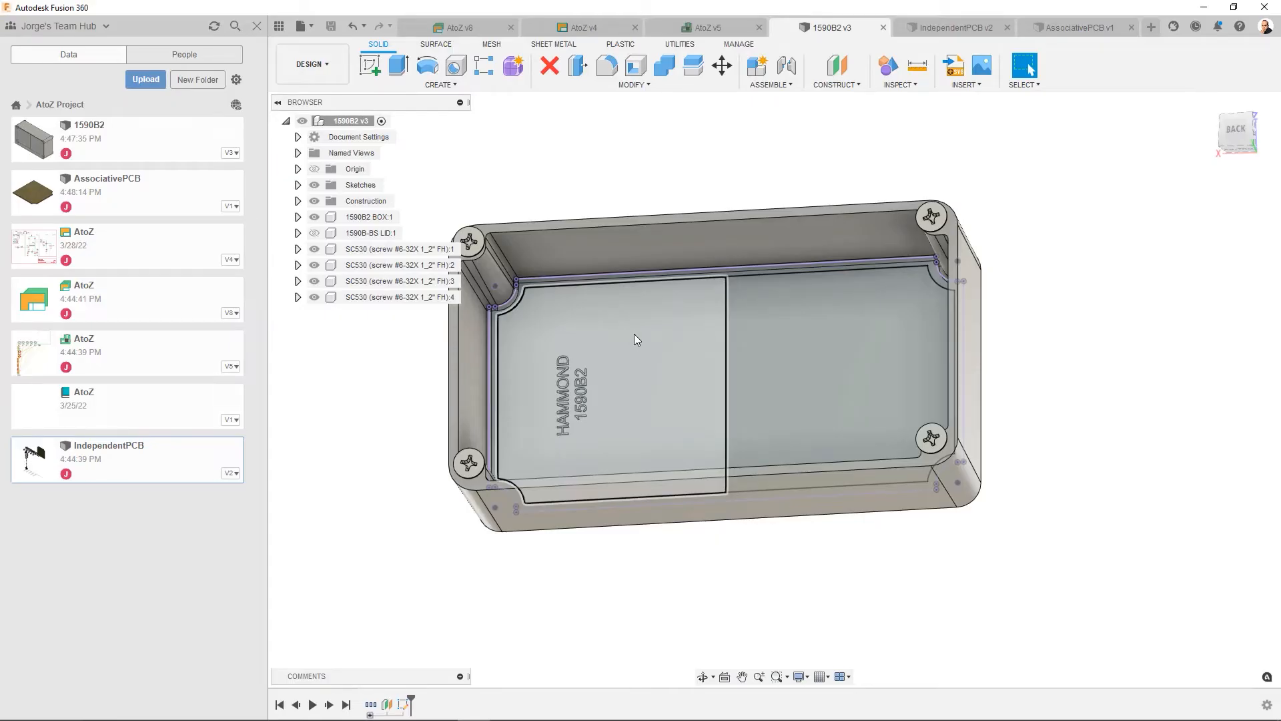
{"action": "left_click", "coordinate": [1073, 28]}
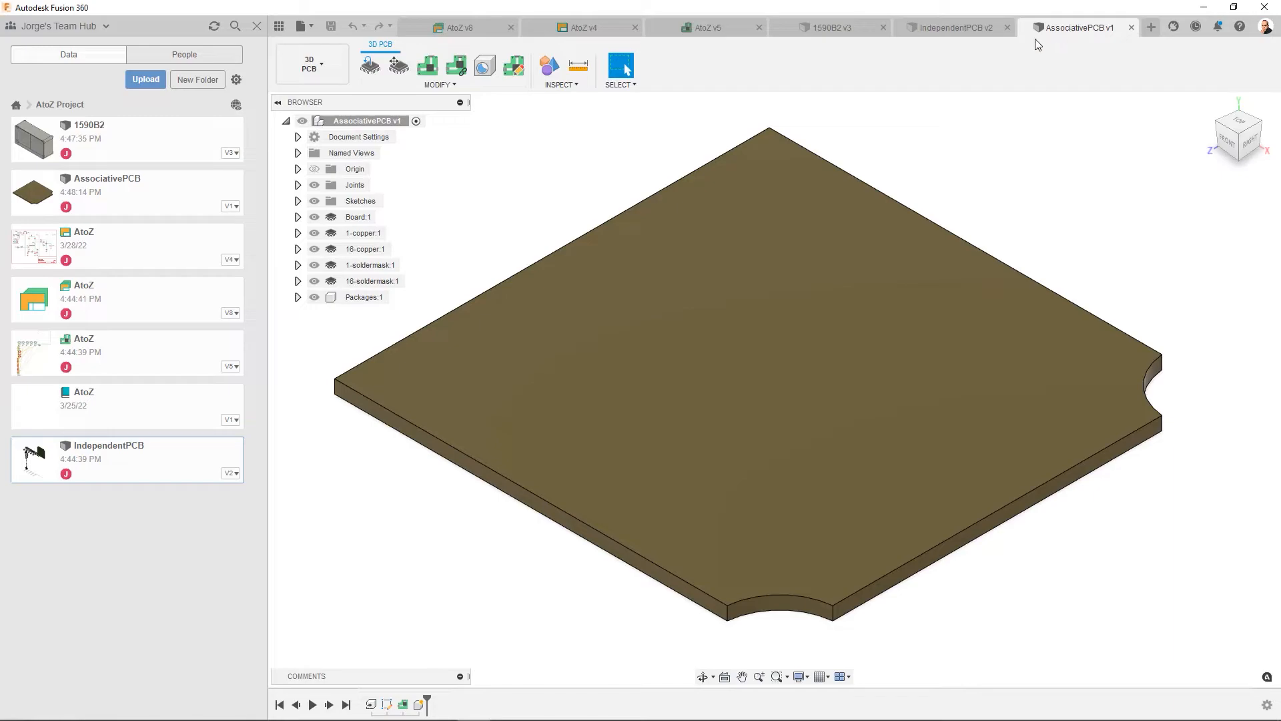
{"action": "left_click", "coordinate": [814, 24]}
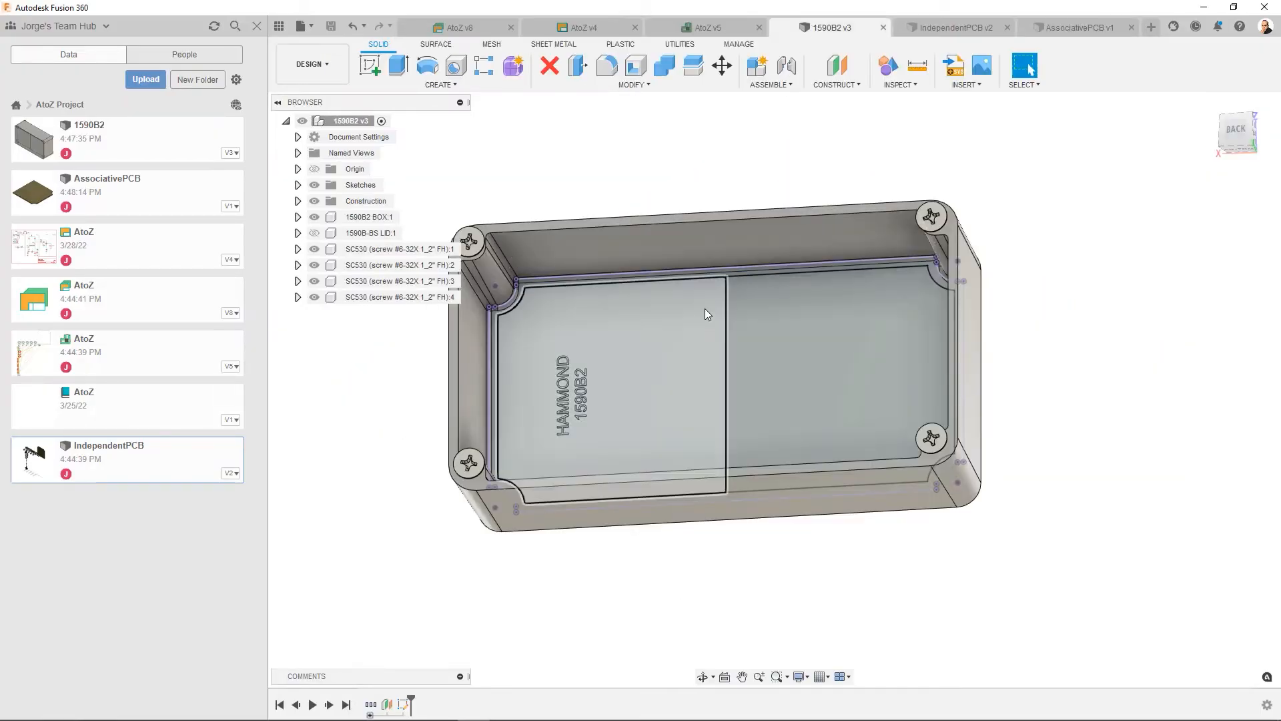
- Edit the enclosure's PCB outline sketch, adding a circle about 5 mm in diameter beside the centre line in the HAMMOND half, and finish the sketch
{"action": "left_click", "coordinate": [405, 709]}
{"action": "right_click", "coordinate": [405, 708]}
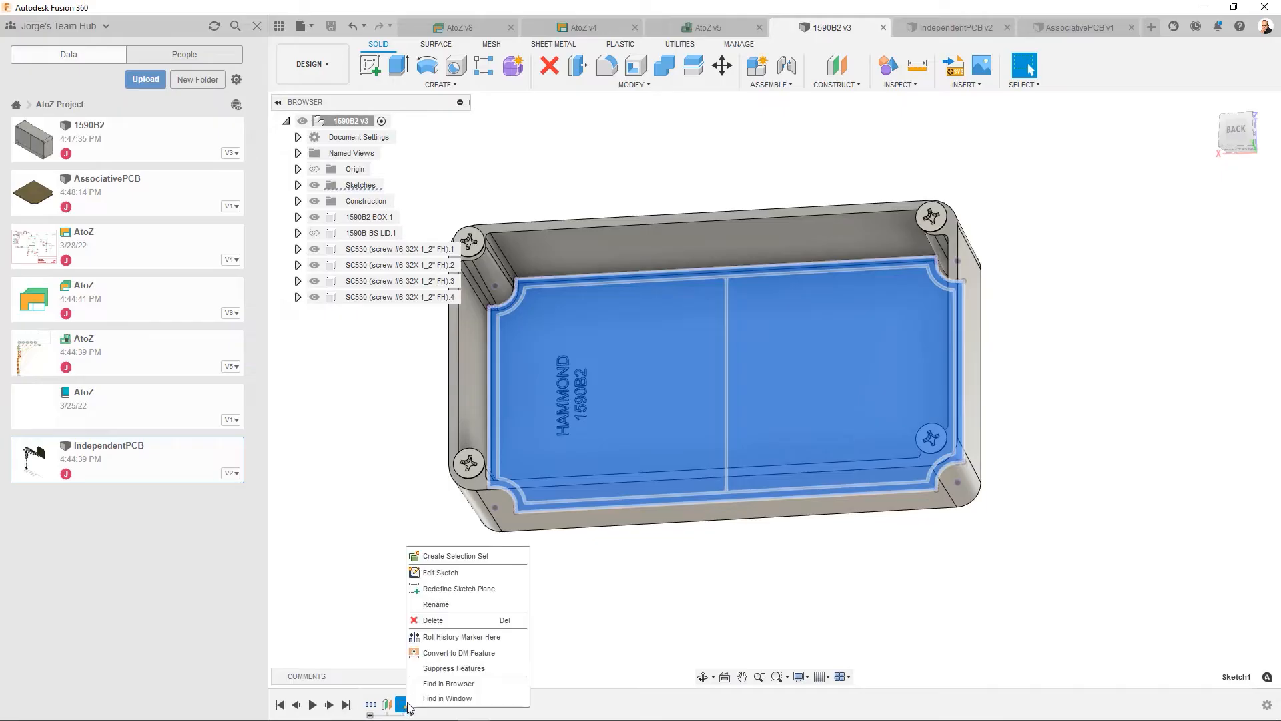
{"action": "left_click", "coordinate": [454, 567]}
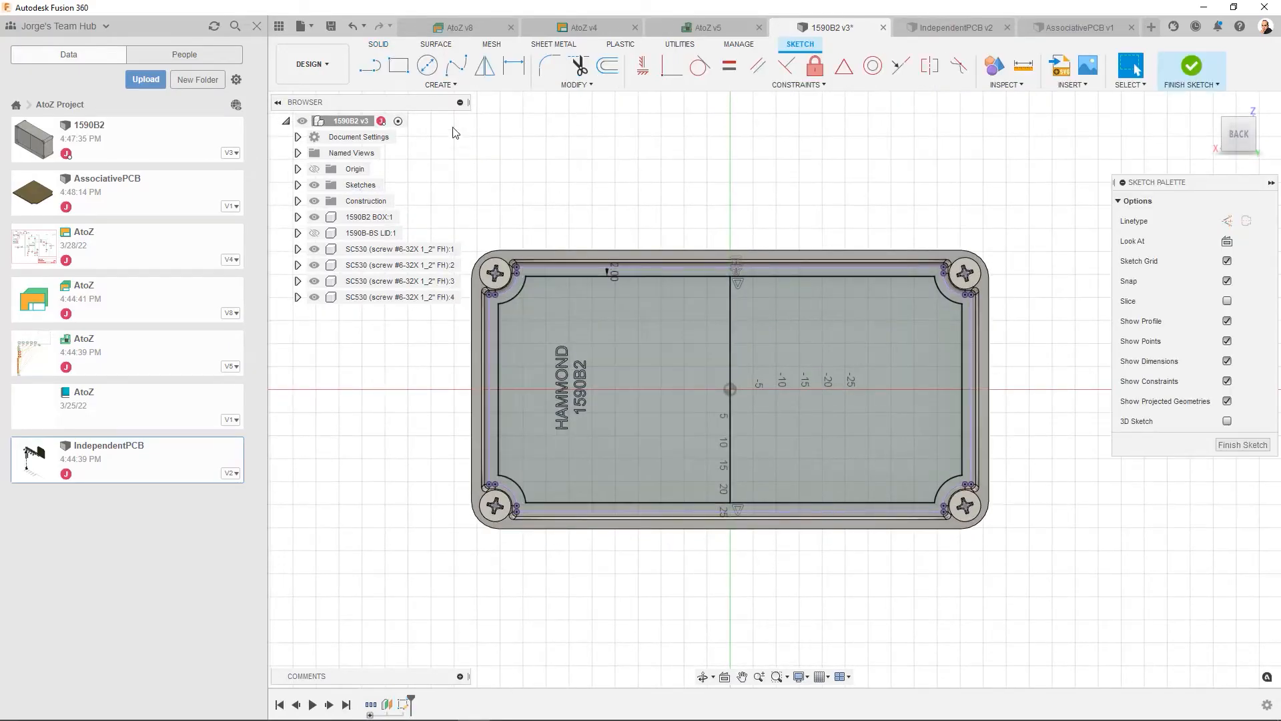
{"action": "left_click", "coordinate": [430, 69]}
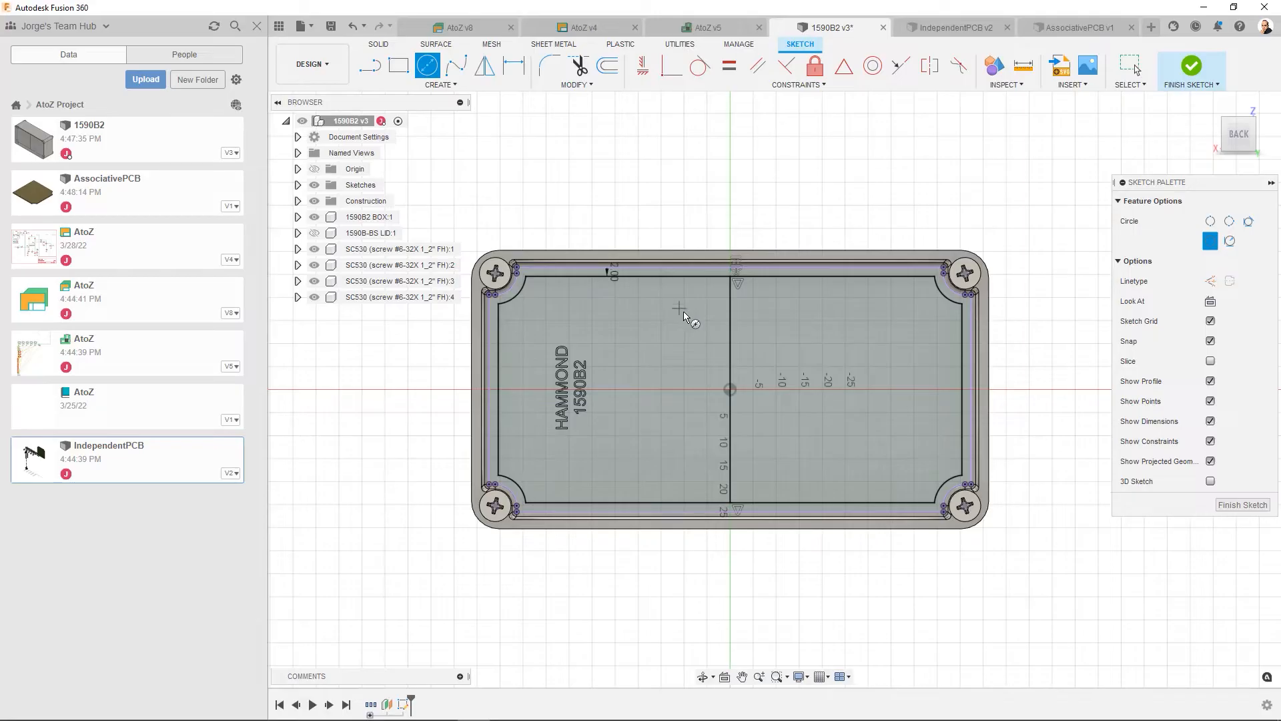
{"action": "left_click", "coordinate": [707, 298]}
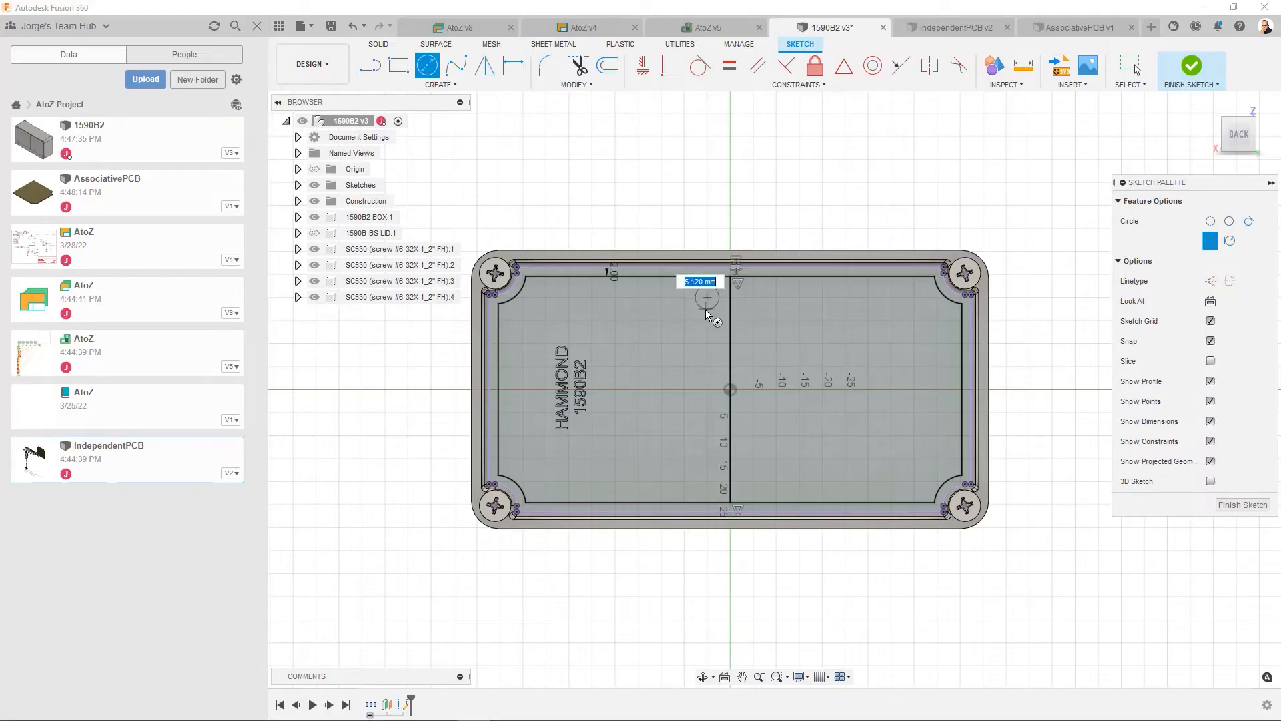
{"action": "left_click", "coordinate": [706, 310]}
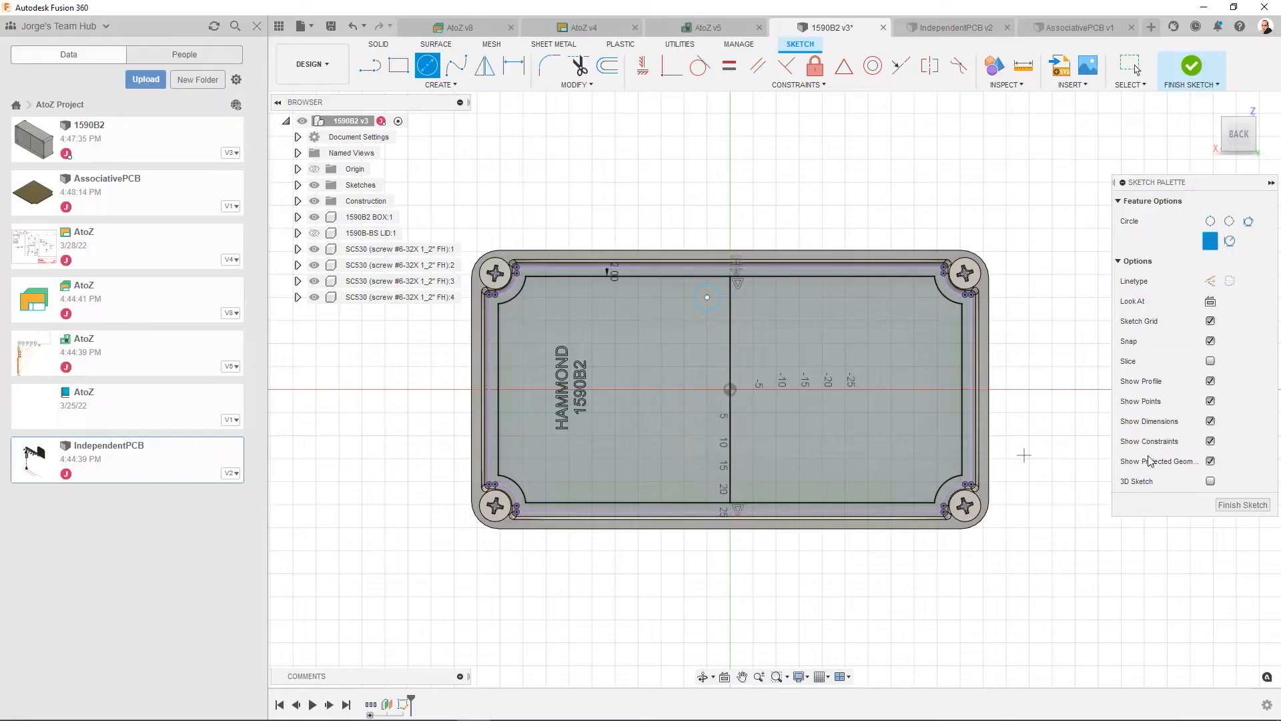
{"action": "left_click", "coordinate": [1243, 505]}
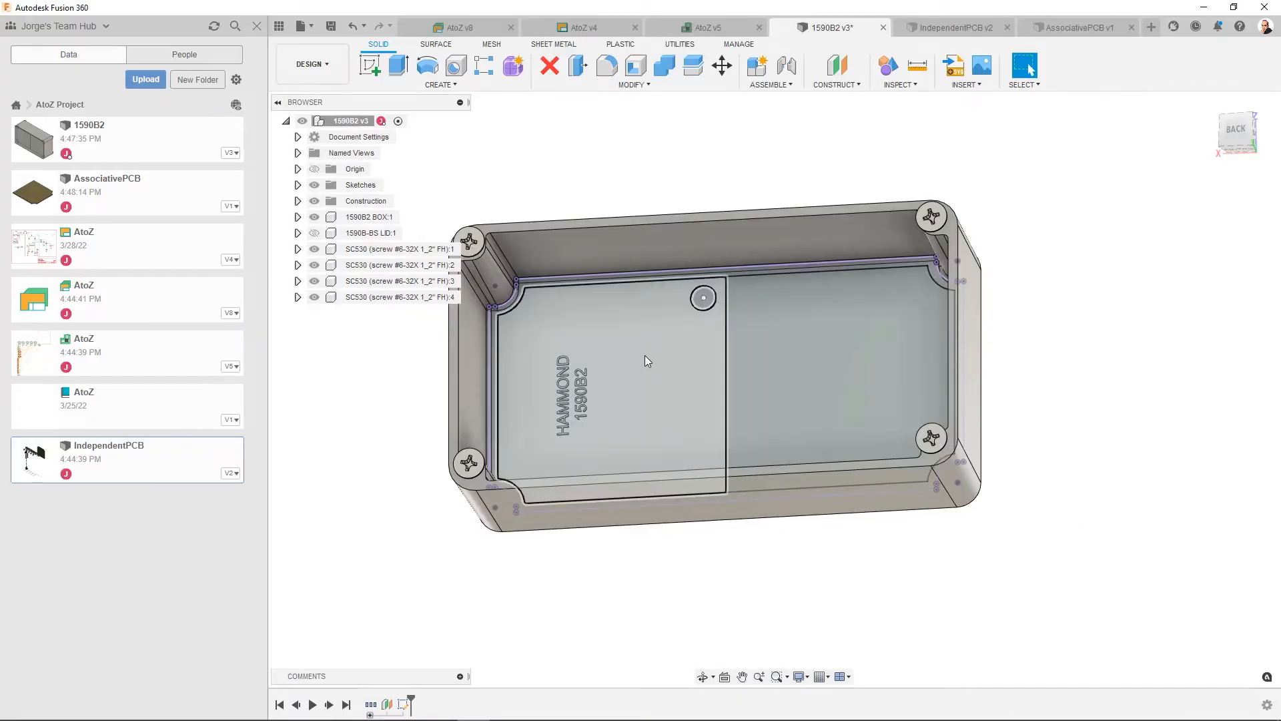
- Save the 1590B2 design with the version description "Added a hole to the PCB outline"
{"action": "left_click", "coordinate": [334, 28]}
{"action": "left_click_drag", "start_coordinate": [649, 347], "coordinate": [580, 339]}
{"action": "type", "text": "A"}
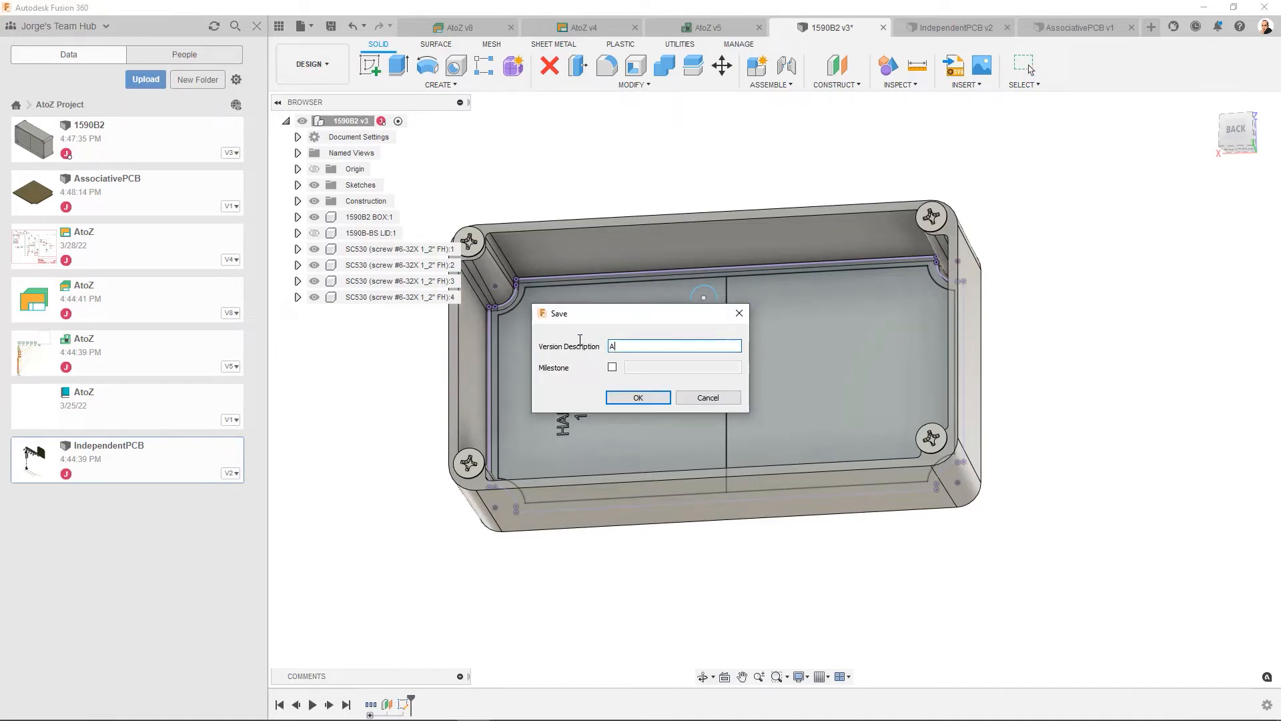
{"action": "type", "text": "dded a hole to the PCB outline"}
{"action": "left_click", "coordinate": [621, 397]}
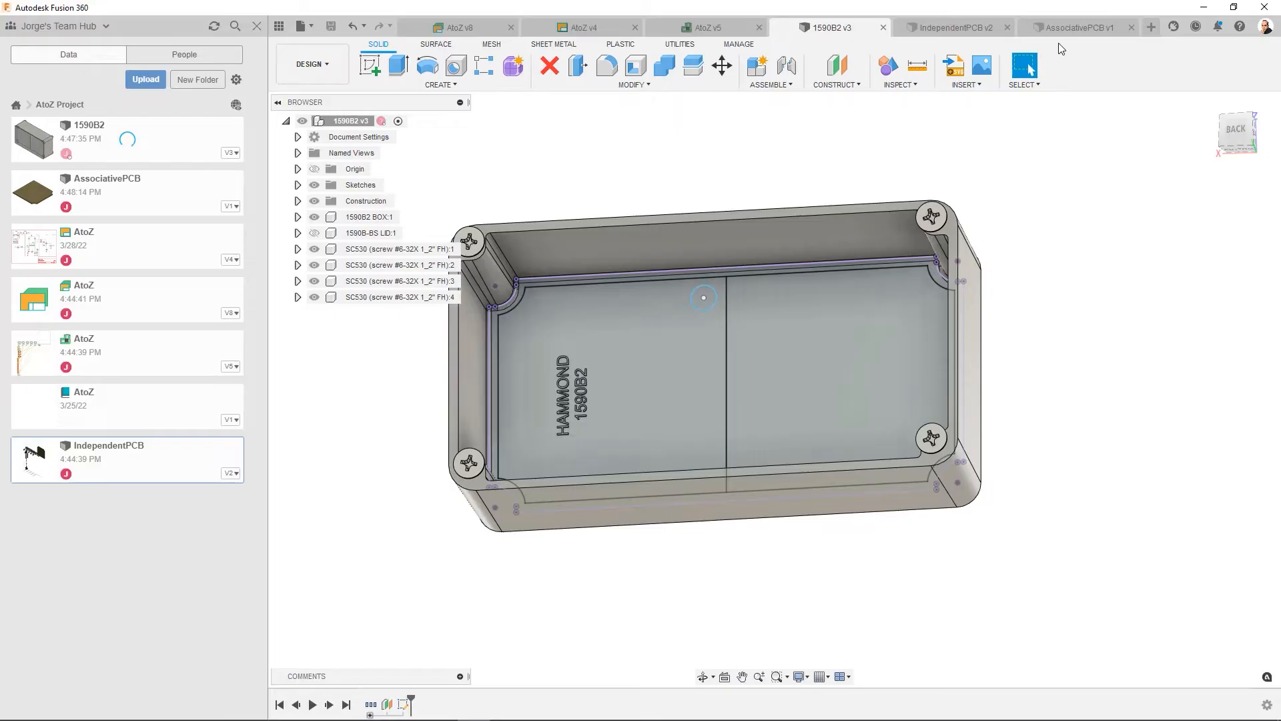
- Update AssociativePCB to the latest enclosure version and edit its board, removing the circle from the selected profiles to cut the hole
{"action": "left_click", "coordinate": [1070, 26]}
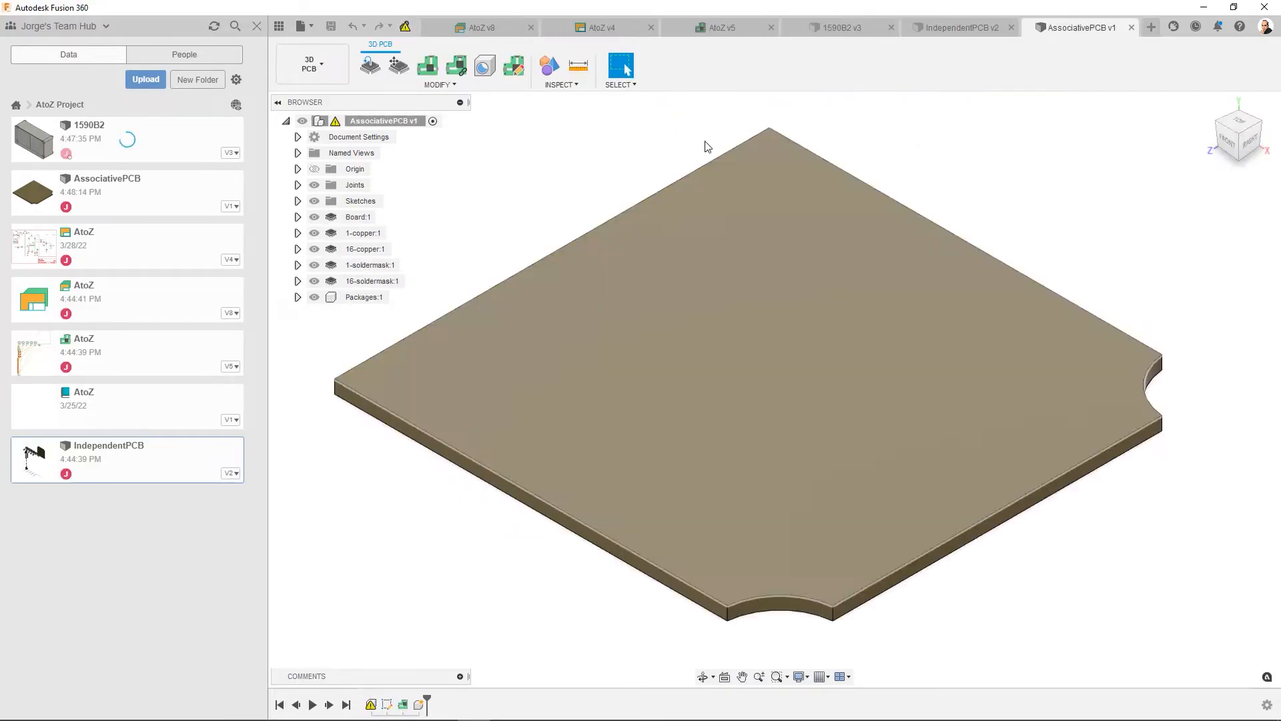
{"action": "left_click", "coordinate": [405, 26]}
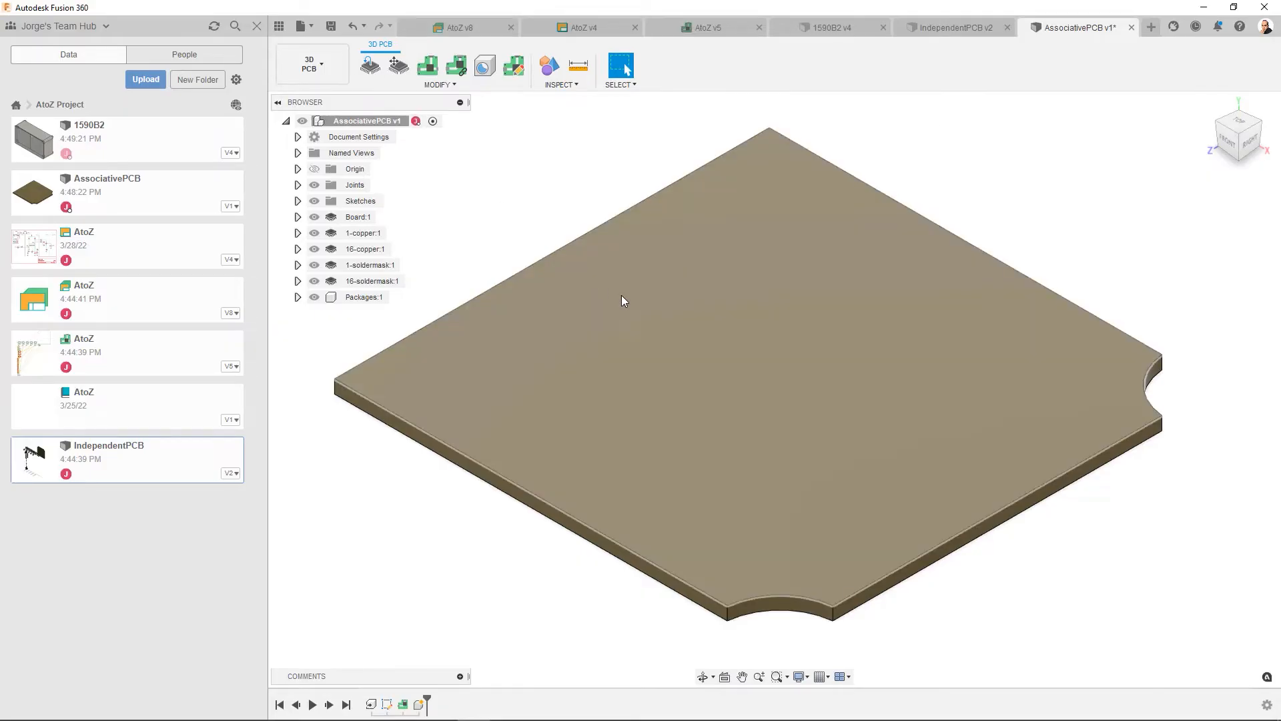
{"action": "left_click", "coordinate": [403, 704]}
{"action": "right_click", "coordinate": [403, 705]}
{"action": "left_click", "coordinate": [437, 673]}
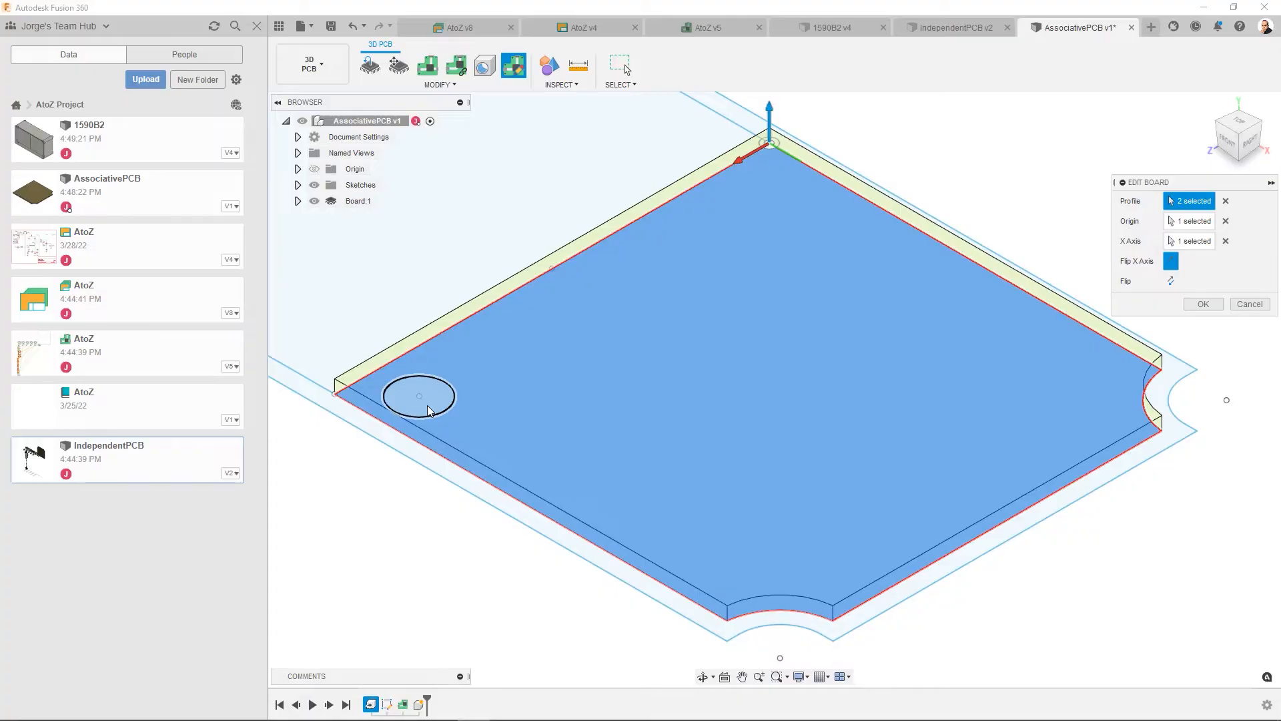
{"action": "left_click", "coordinate": [433, 409]}
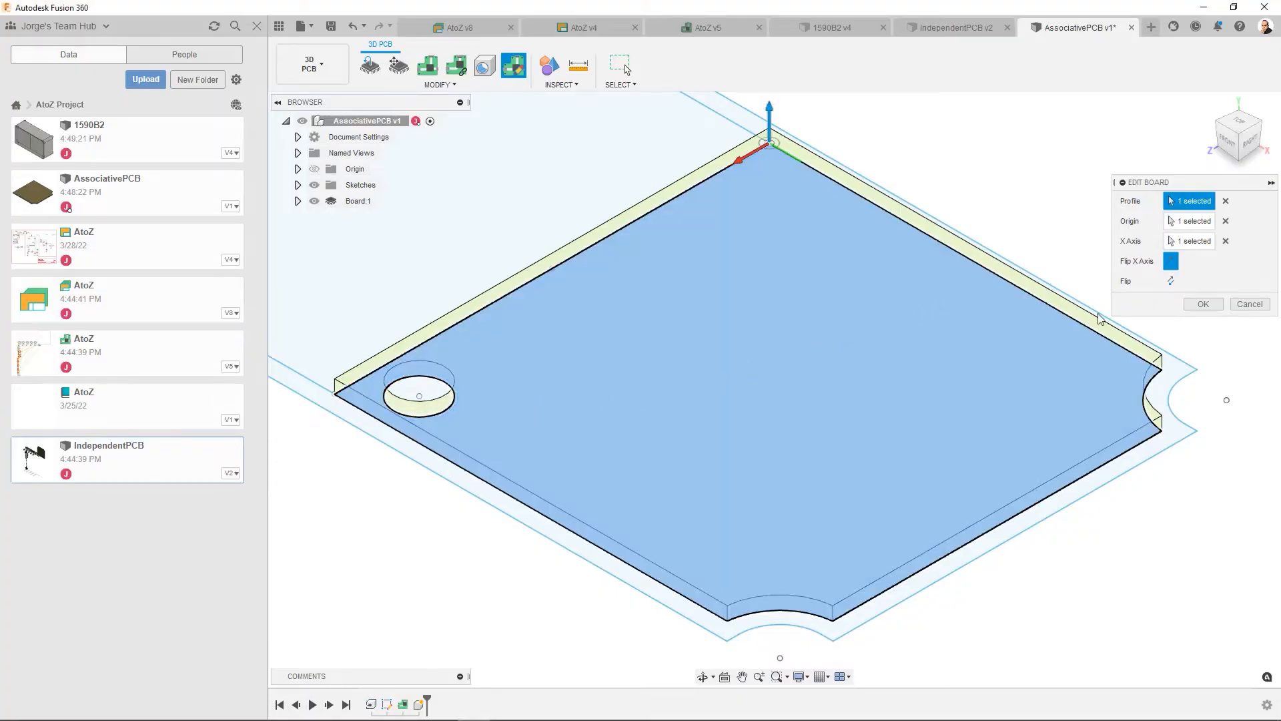
{"action": "left_click", "coordinate": [1201, 305]}
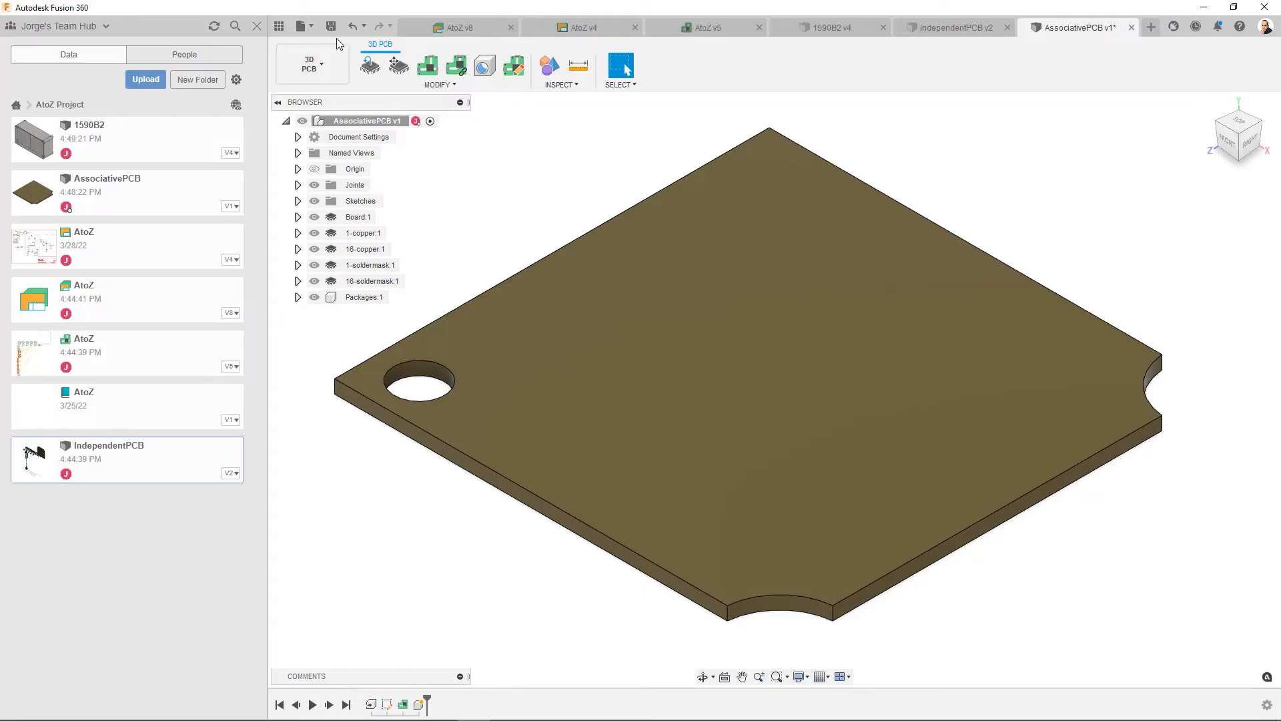
- Save the AssociativePCB board with the version description "Added hole to 3D PCB"
{"action": "left_click", "coordinate": [333, 29]}
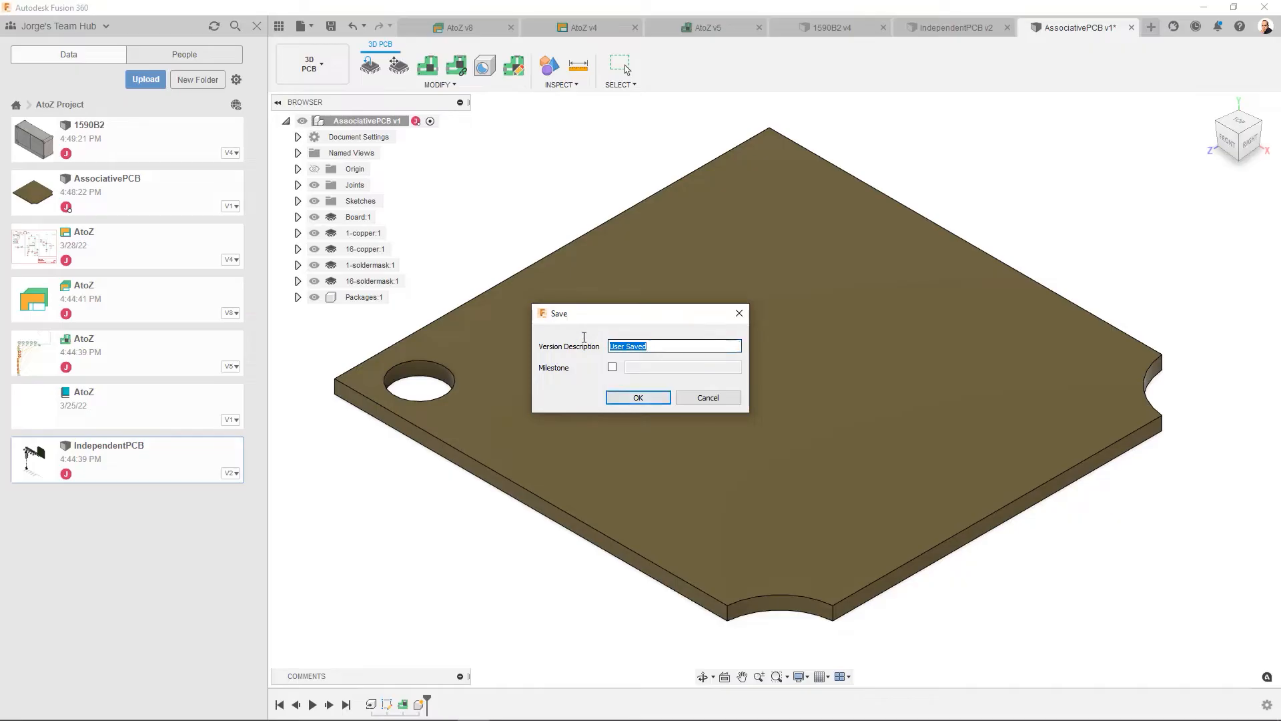
{"action": "type", "text": "Added "}
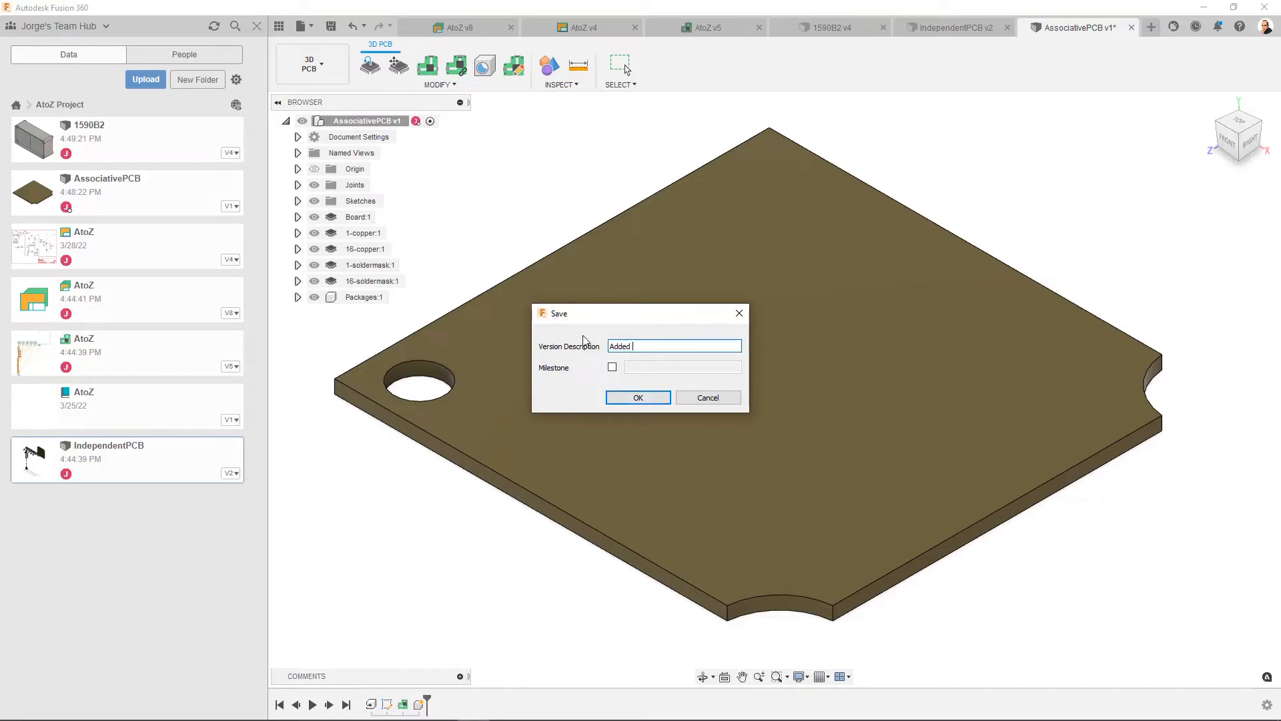
{"action": "type", "text": "hole to 3D PCB"}
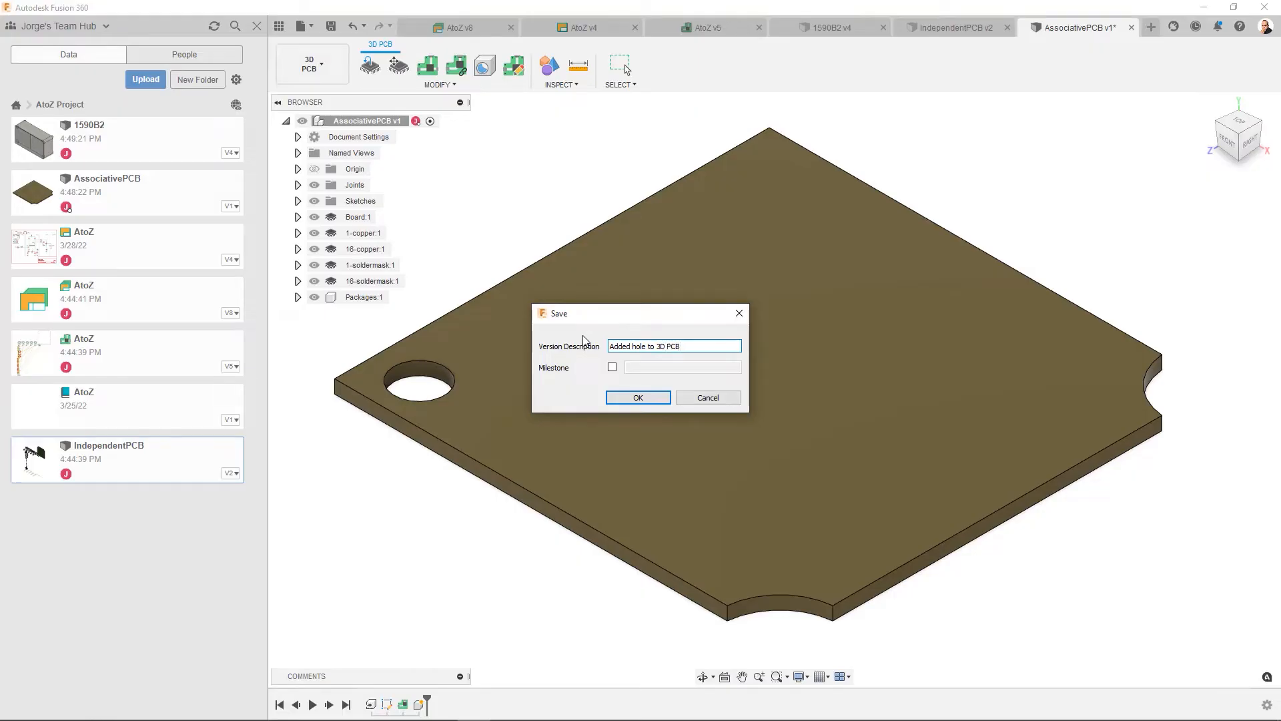
{"action": "left_click", "coordinate": [638, 398]}
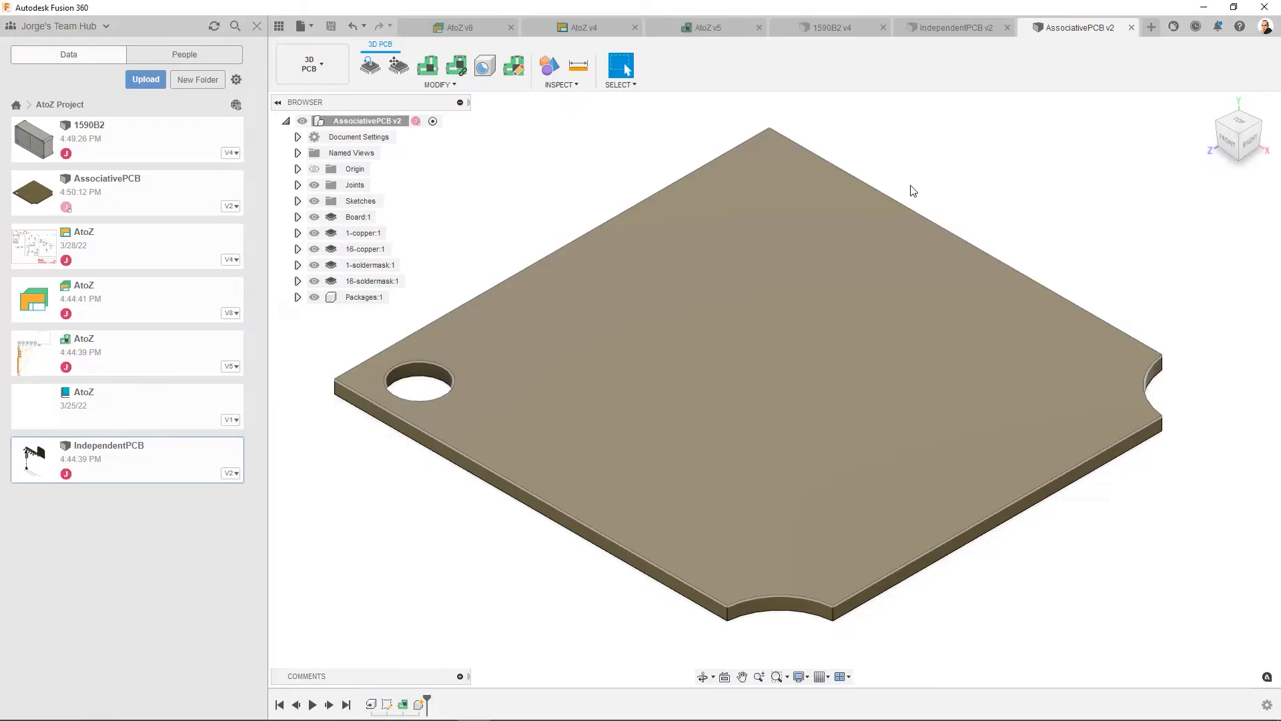
- Try to insert AssociativePCB into the 1590B2 enclosure design
{"action": "left_click", "coordinate": [814, 25]}
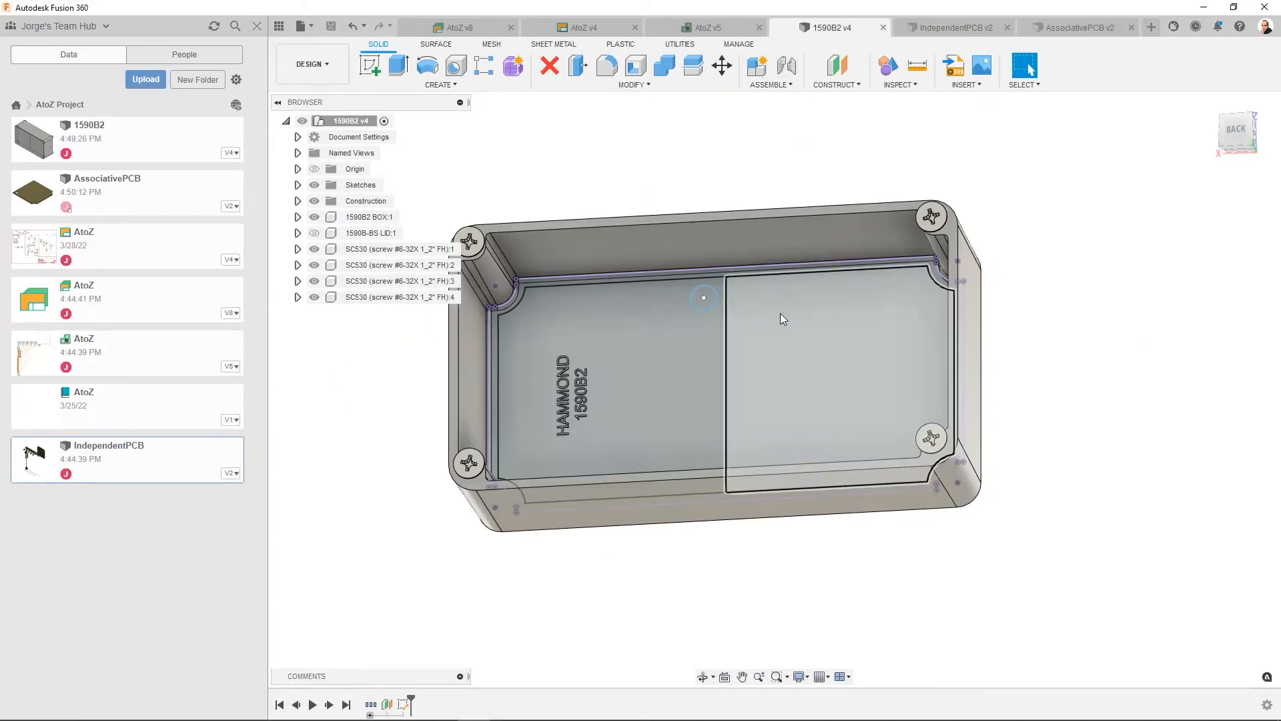
{"action": "right_click", "coordinate": [182, 195]}
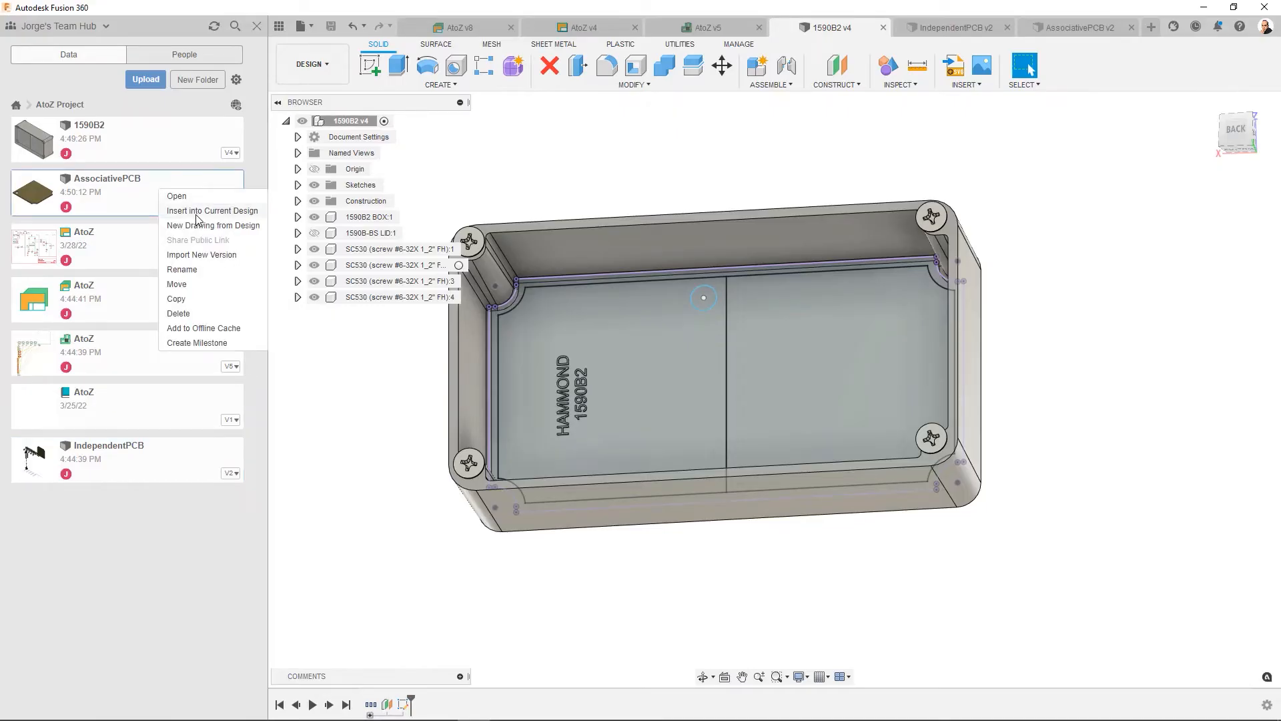
{"action": "left_click", "coordinate": [196, 211]}
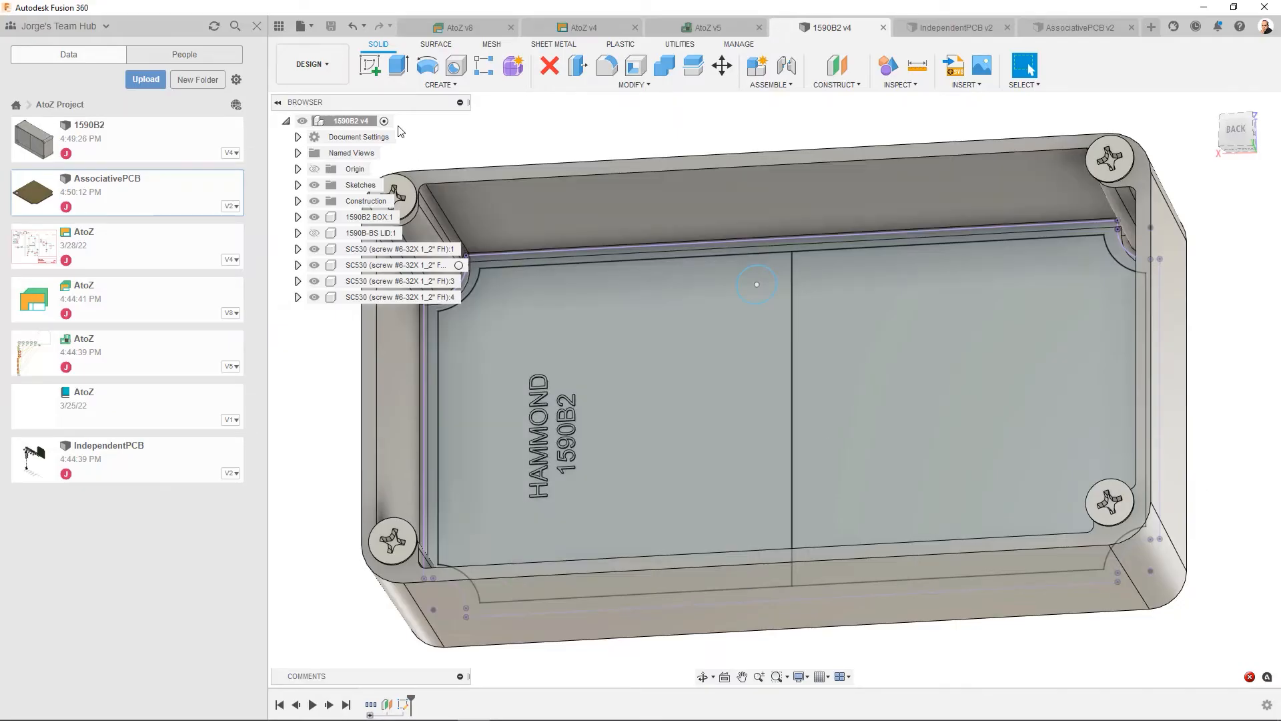
- Create a new design and save it as "Combined File" in the AtoZ Project folder
{"action": "left_click", "coordinate": [311, 27]}
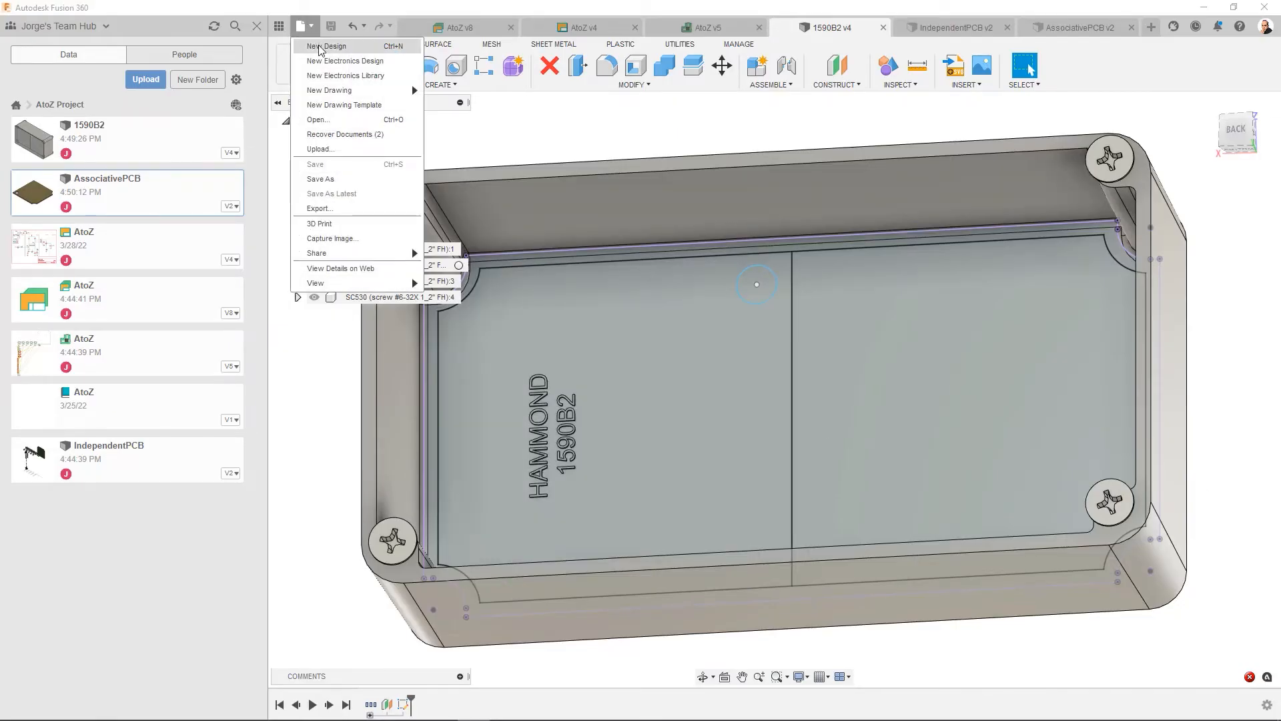
{"action": "left_click", "coordinate": [321, 48]}
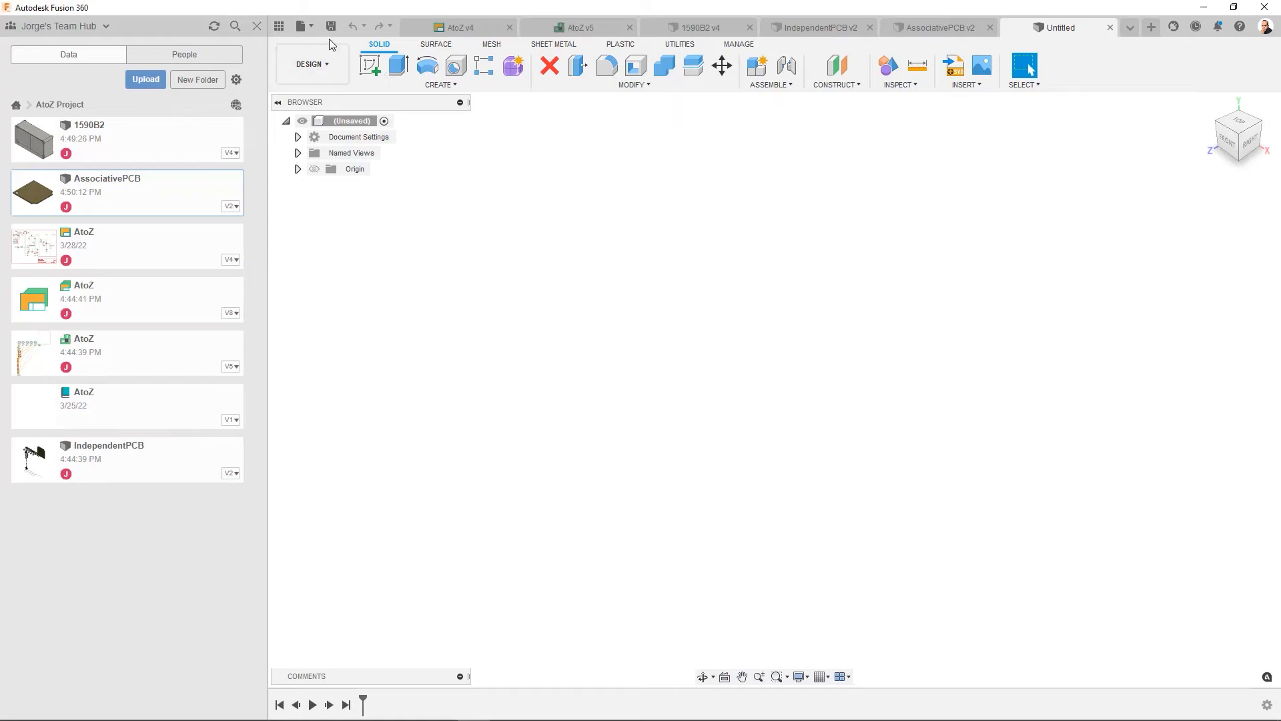
{"action": "left_click", "coordinate": [331, 28]}
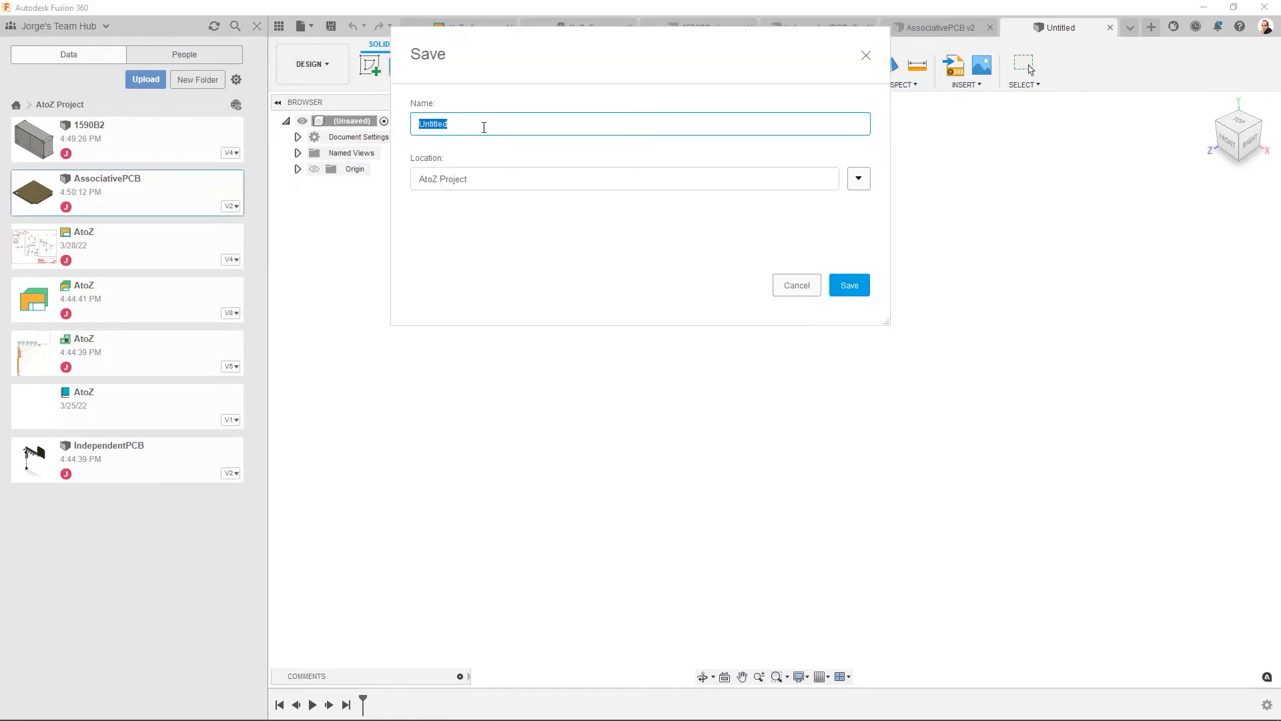
{"action": "type", "text": "Combined File"}
{"action": "left_click", "coordinate": [851, 284]}
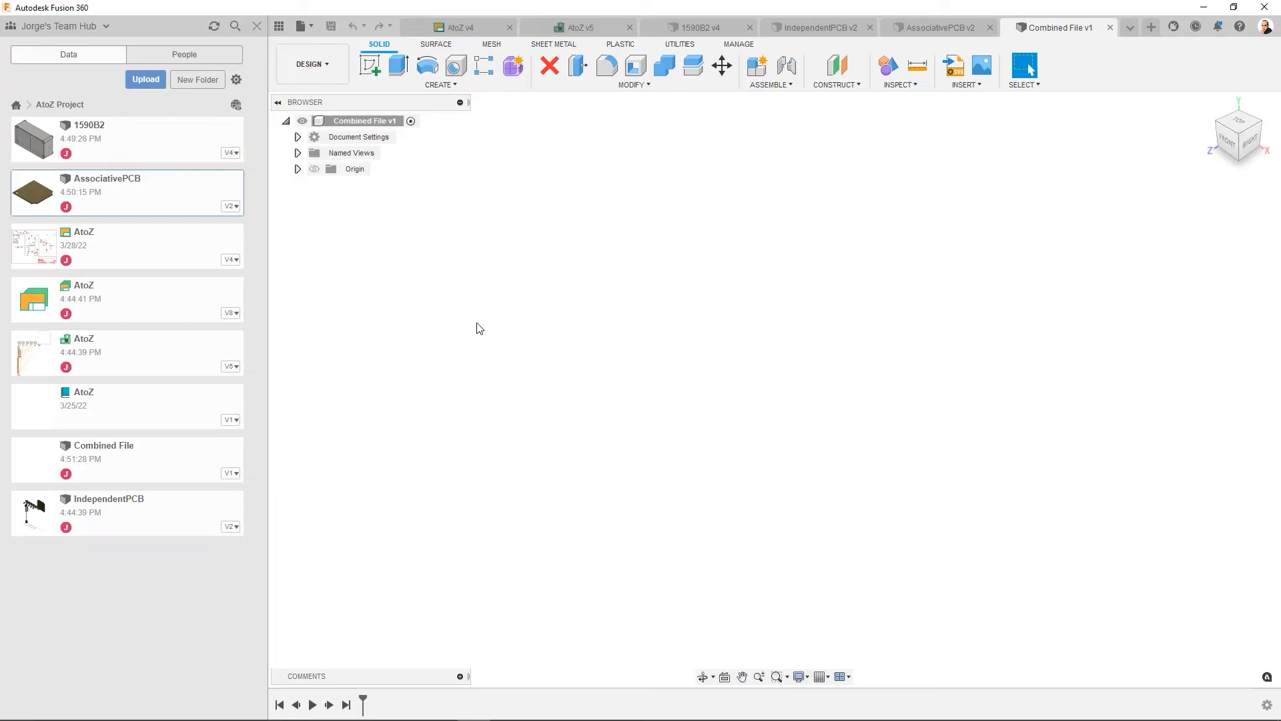
- Insert the 1590B2 enclosure into the Combined File design at its default position
{"action": "right_click", "coordinate": [127, 146]}
{"action": "left_click", "coordinate": [190, 168]}
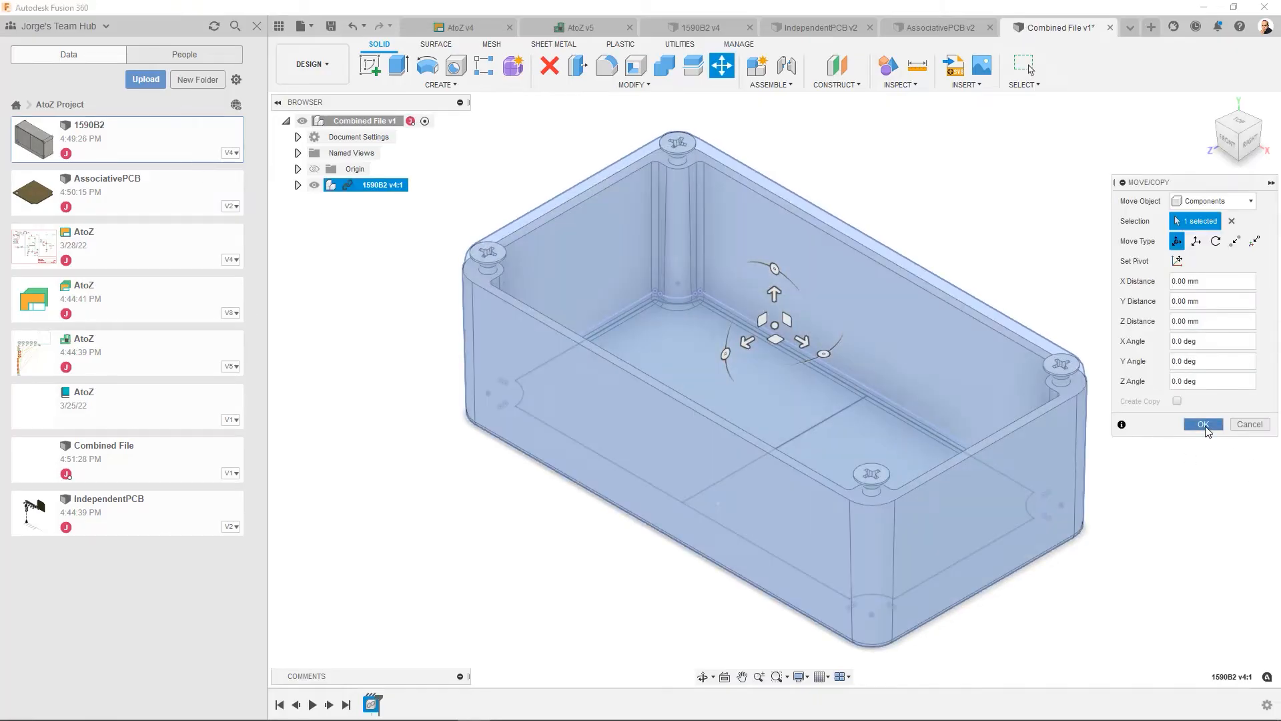
{"action": "left_click", "coordinate": [1203, 424]}
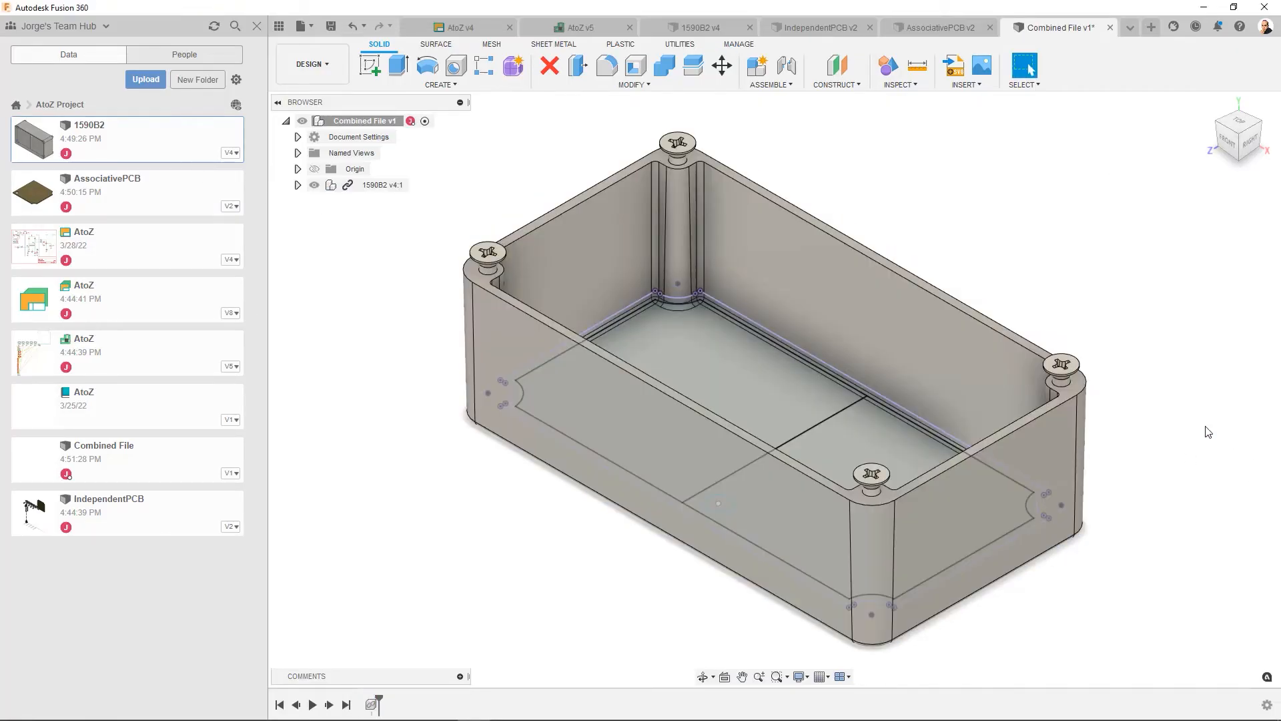
- Insert AssociativePCB into the Combined File design and rotate it 180 degrees about the Z axis
{"action": "right_click", "coordinate": [119, 193]}
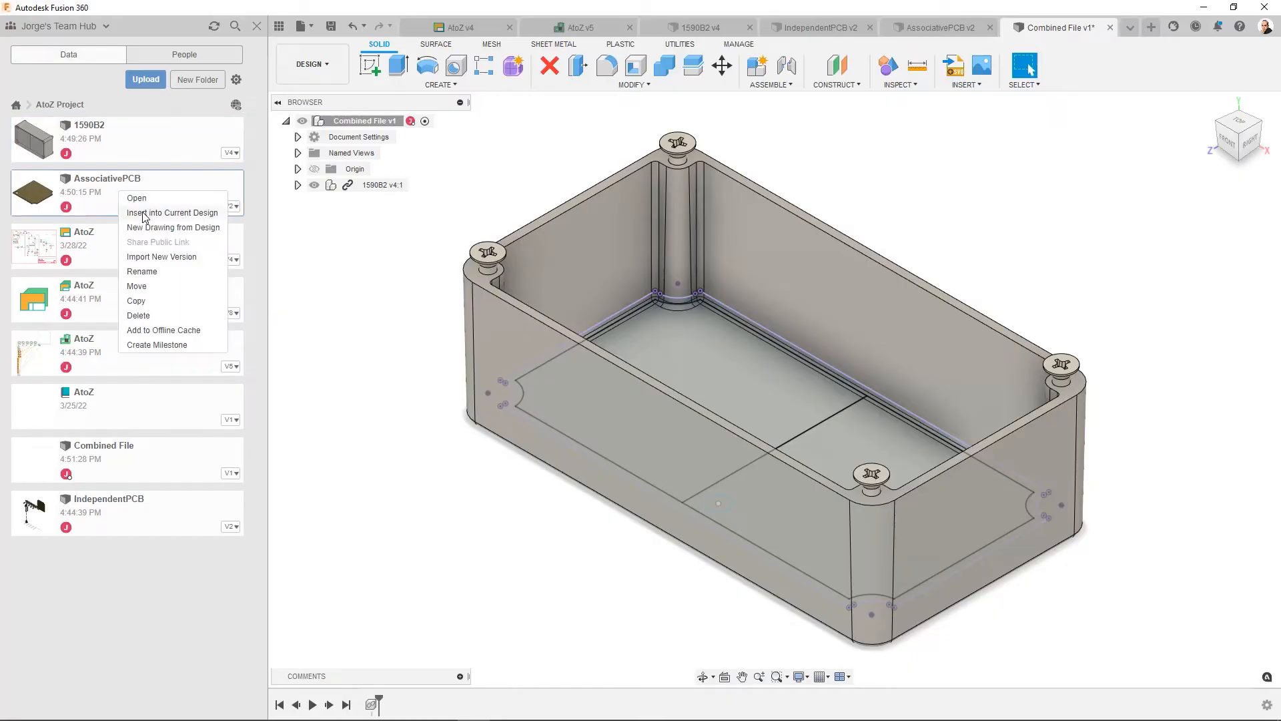
{"action": "left_click", "coordinate": [144, 212]}
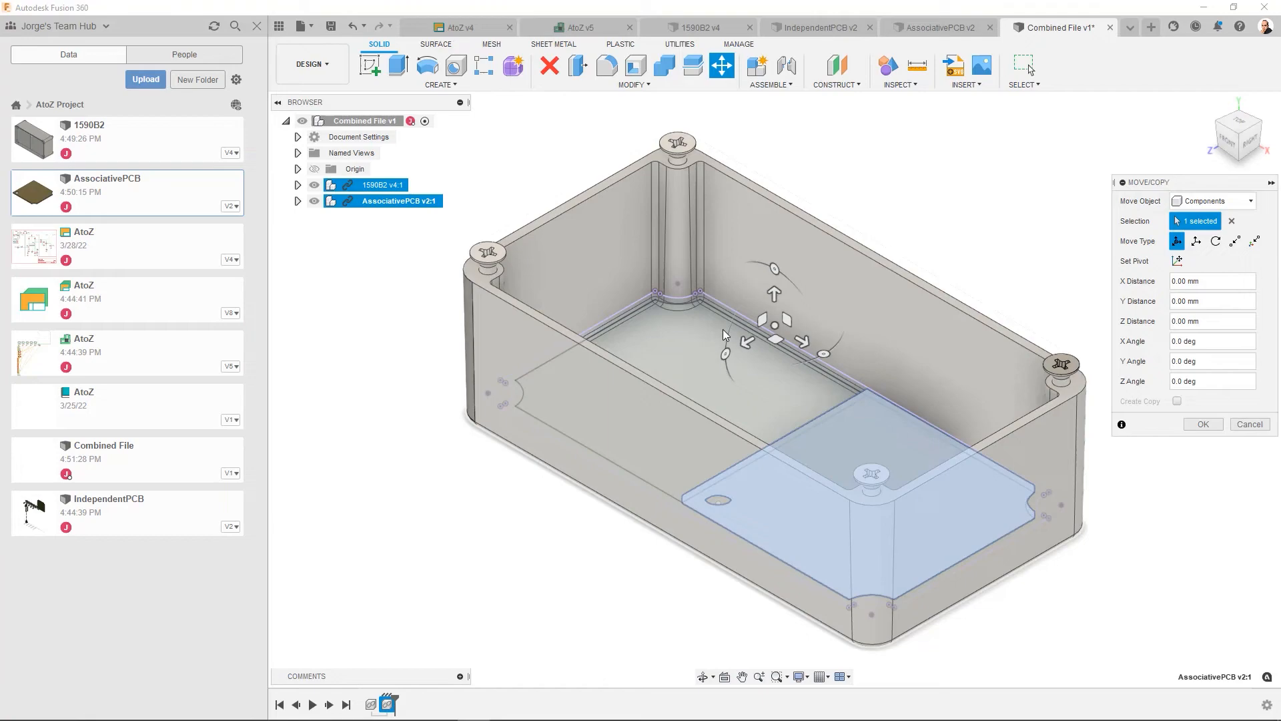
{"action": "left_click_drag", "start_coordinate": [773, 269], "coordinate": [765, 539]}
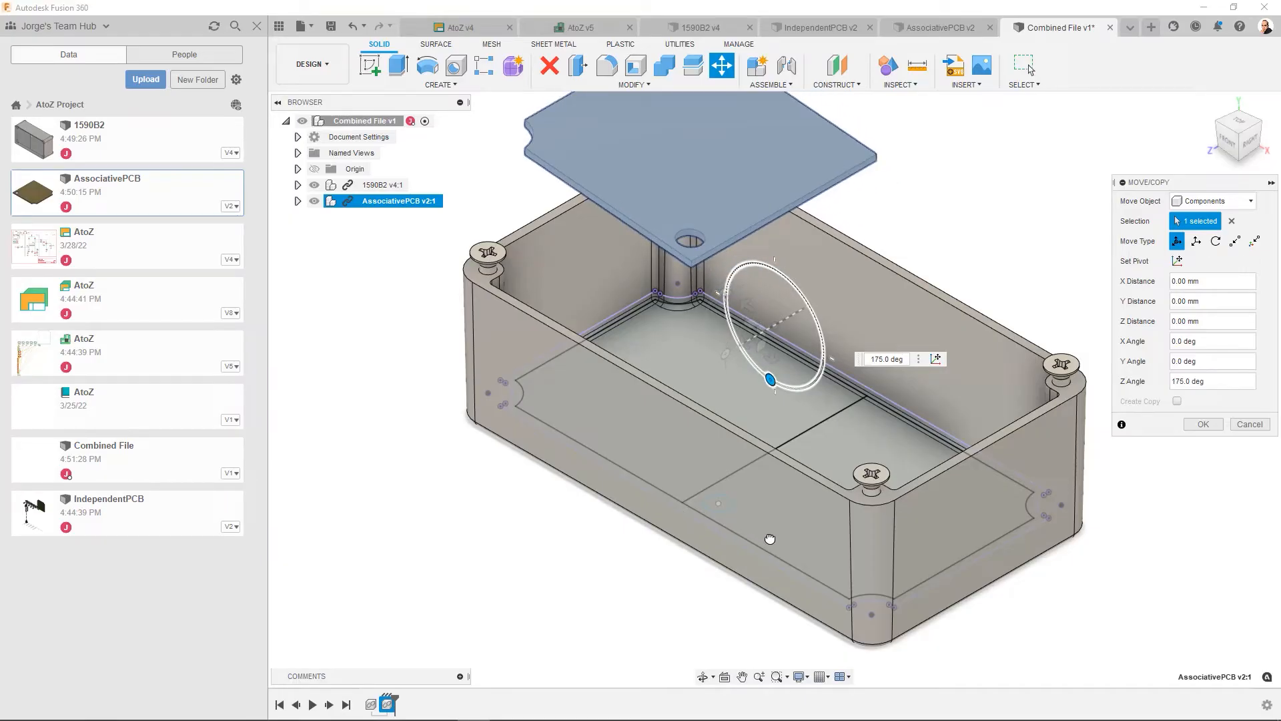
{"action": "left_click_drag", "start_coordinate": [770, 538], "coordinate": [777, 537]}
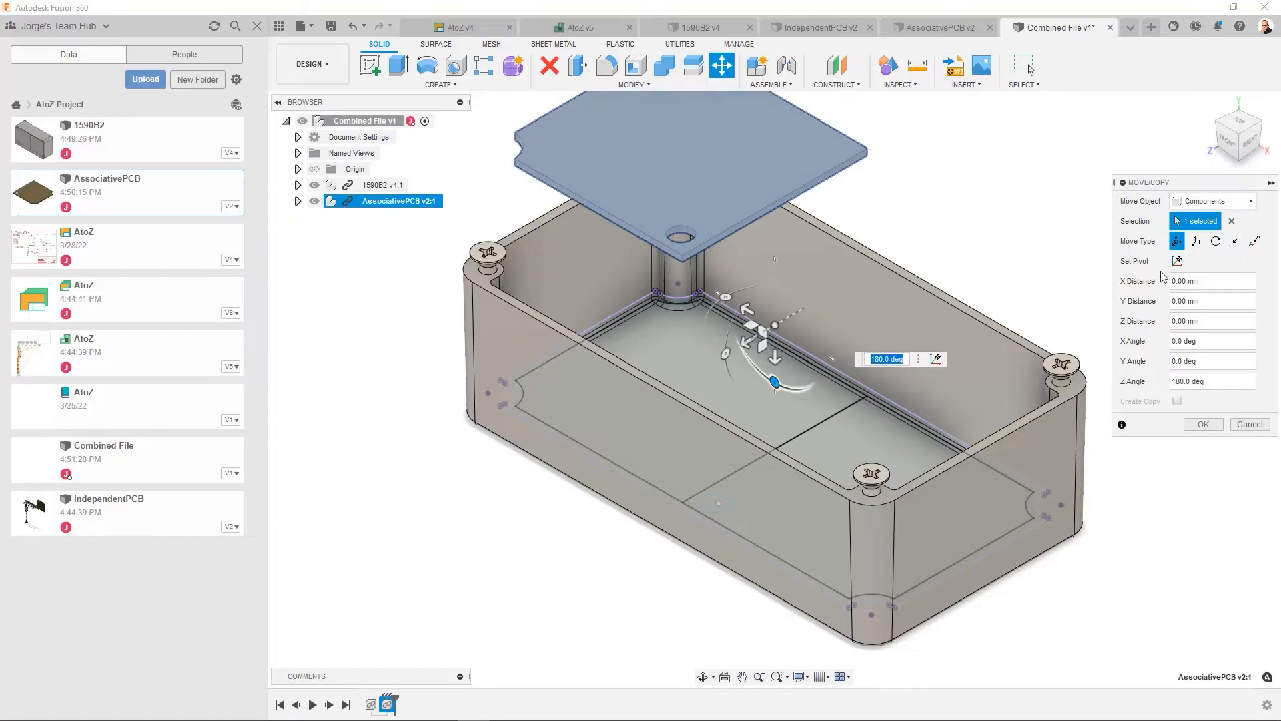
- Move AssociativePCB point to point from its corner beside the hole to the near end of the enclosure's middle sketch line
{"action": "left_click", "coordinate": [1235, 241]}
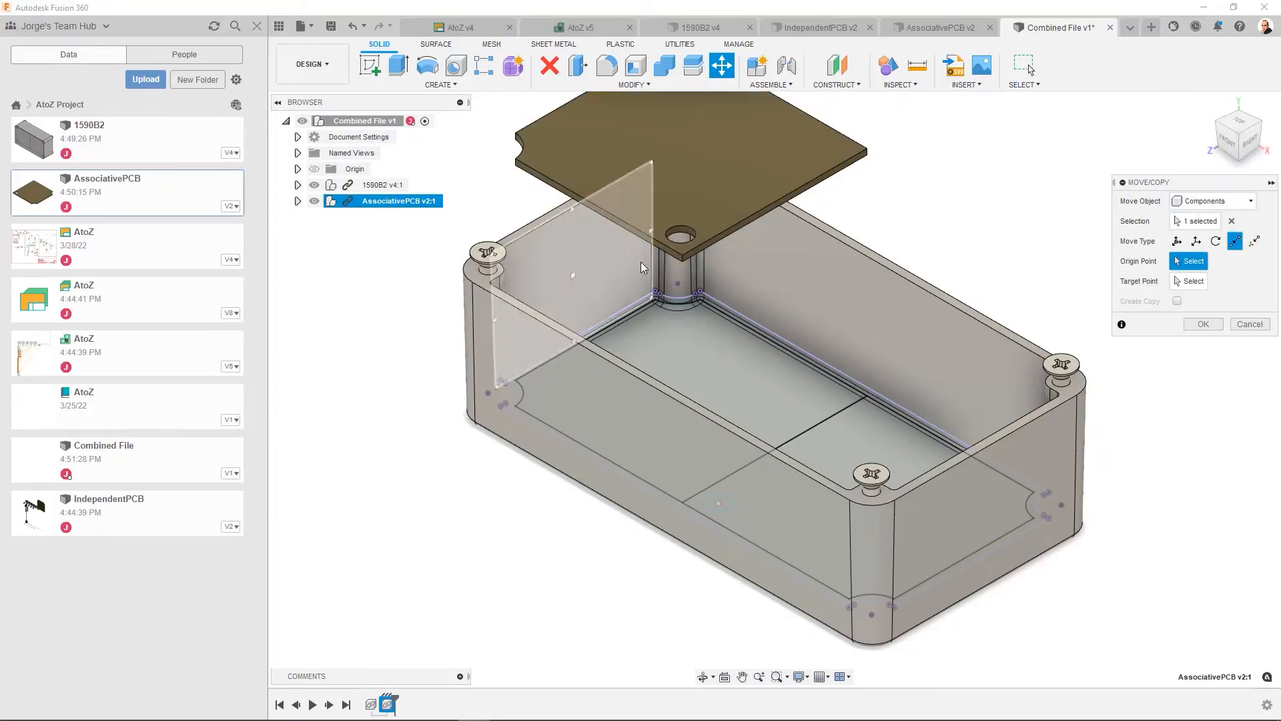
{"action": "left_click", "coordinate": [682, 262]}
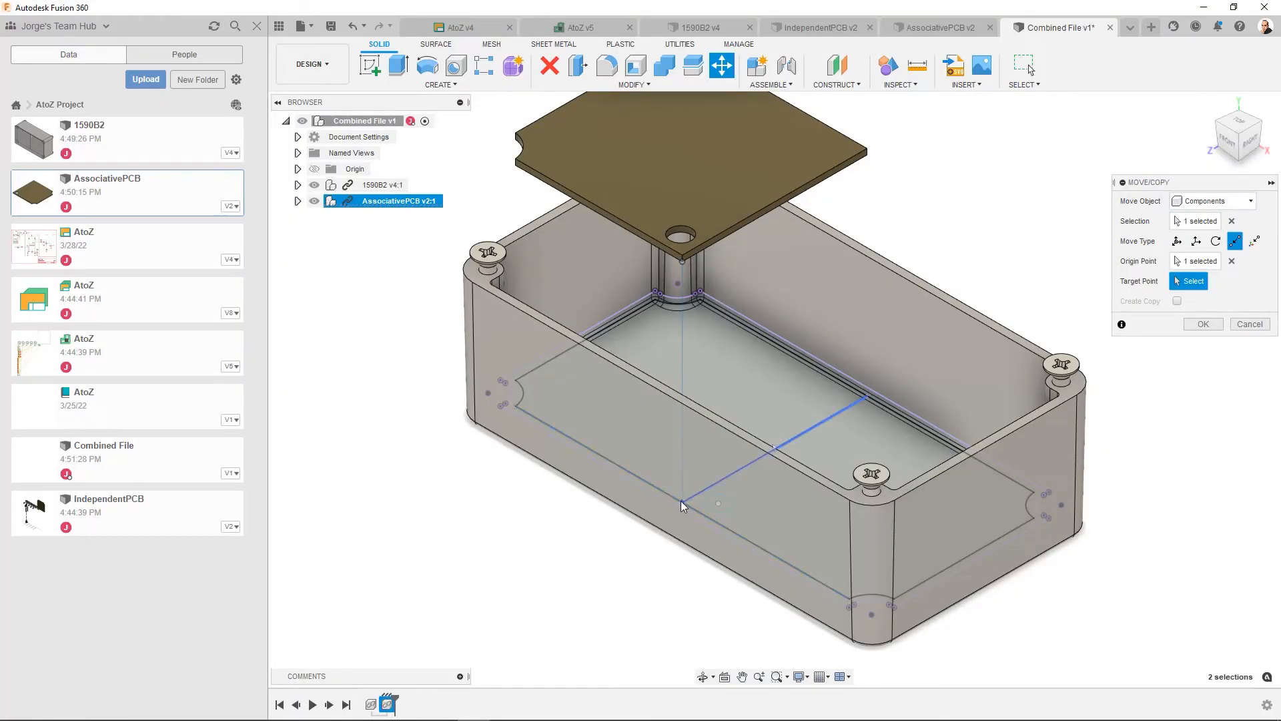
{"action": "left_click", "coordinate": [681, 502]}
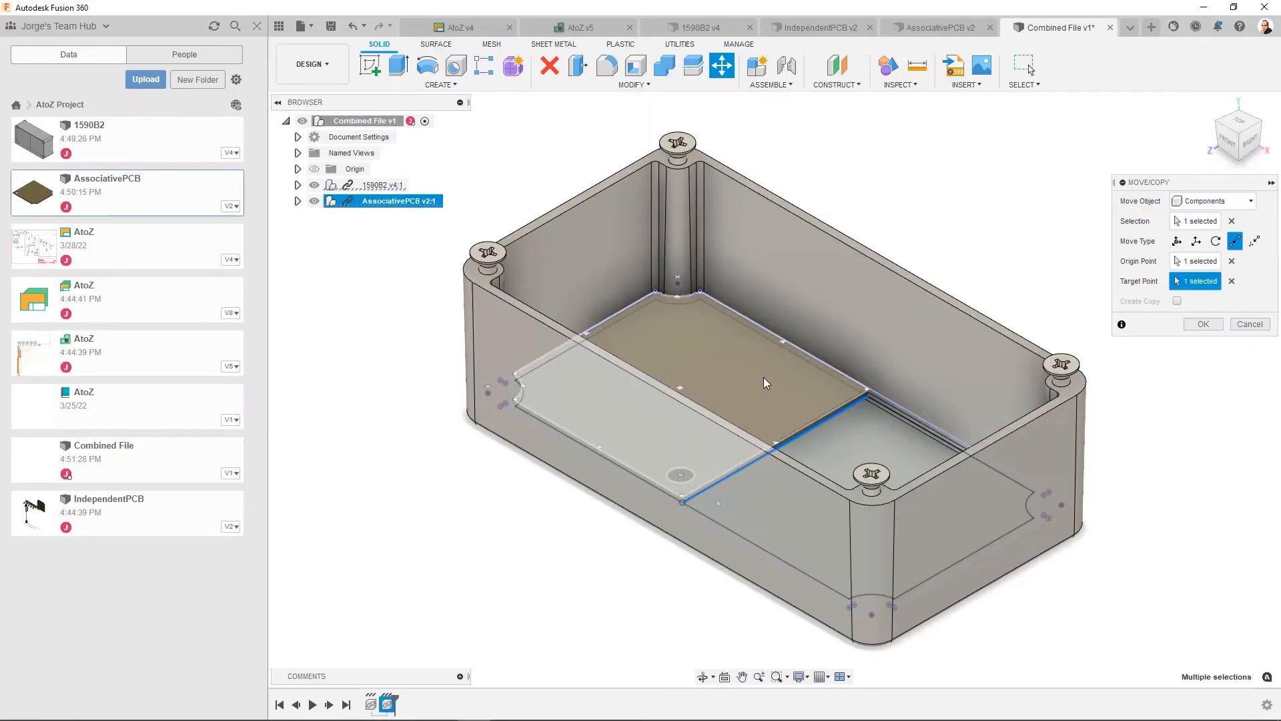
{"action": "middle_click_drag", "start_coordinate": [742, 389], "coordinate": [695, 442], "text": "shift"}
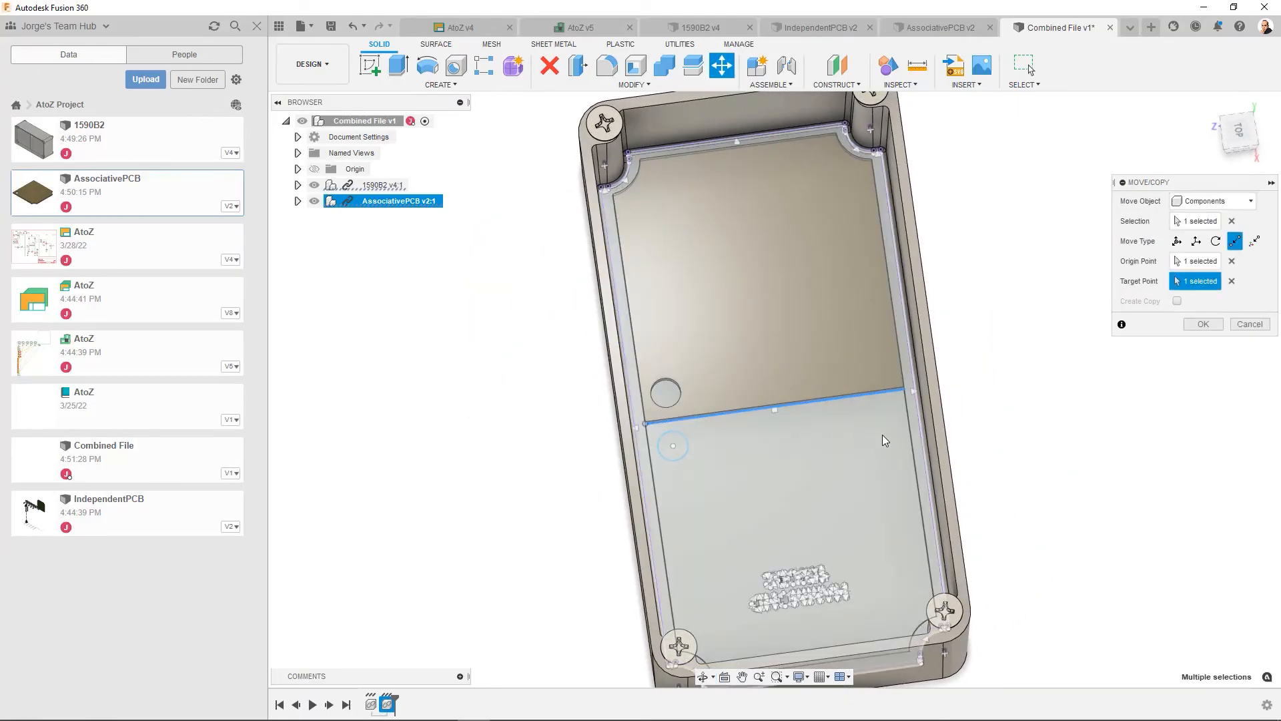
{"action": "left_click", "coordinate": [1199, 325]}
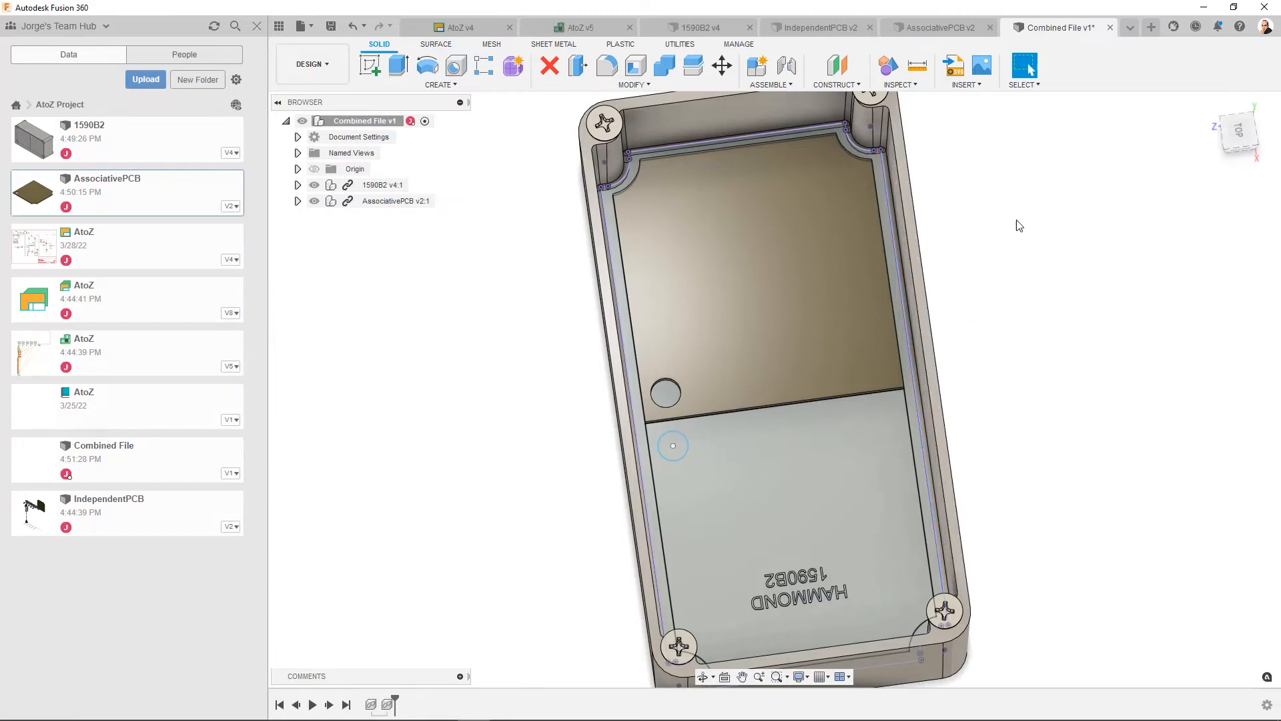
- Save Combined File with the version description "Showed issue with associative PC"
{"action": "left_click", "coordinate": [332, 28]}
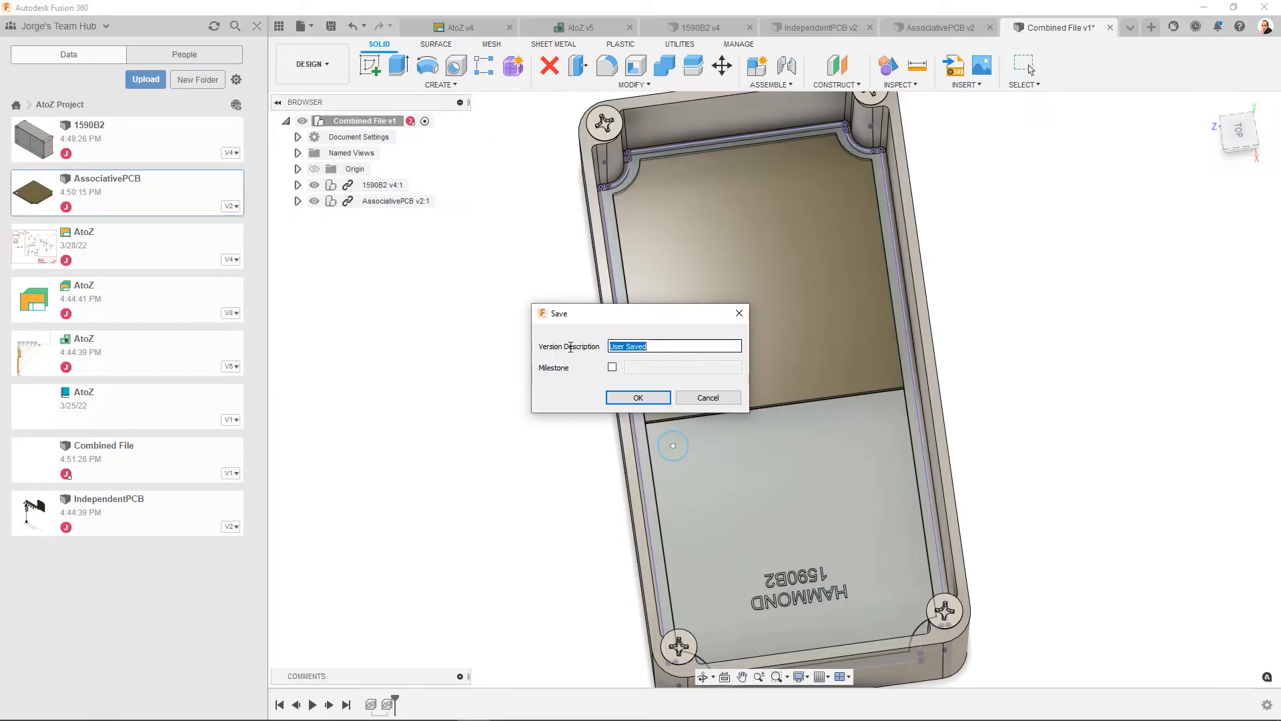
{"action": "type", "text": "Show"}
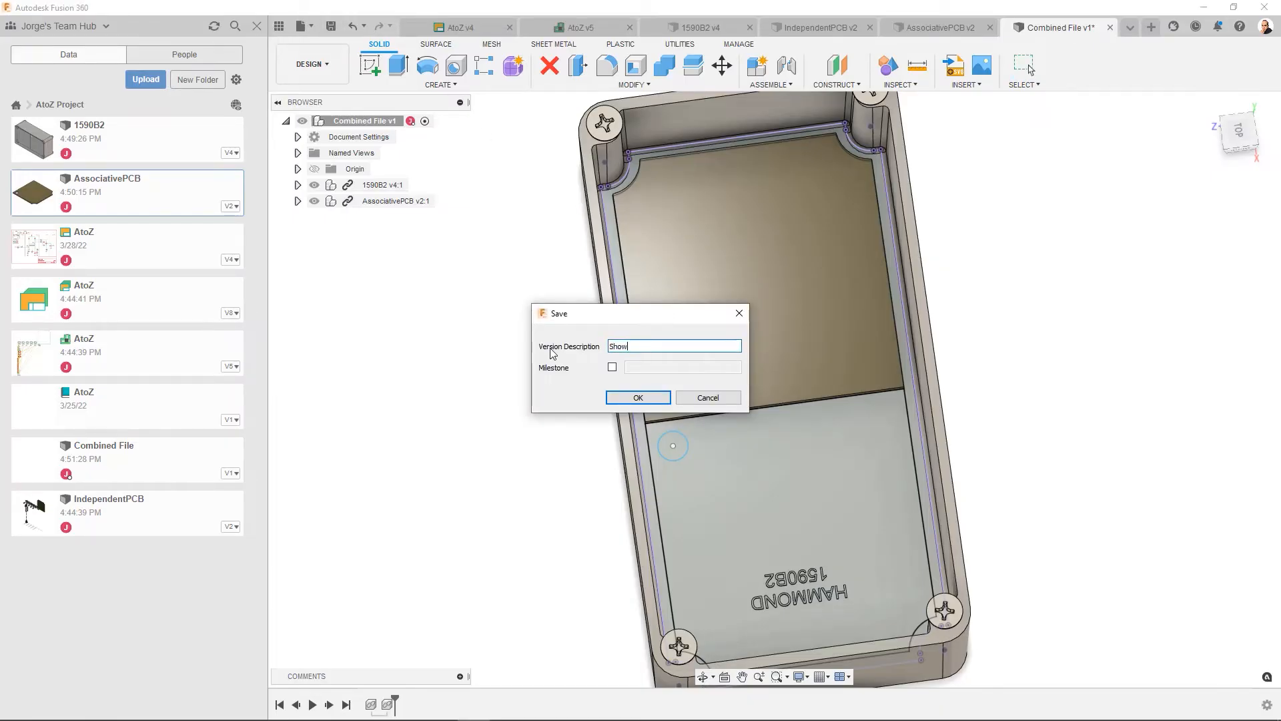
{"action": "type", "text": "ed issue with associative PCB"}
{"action": "left_click", "coordinate": [627, 398]}
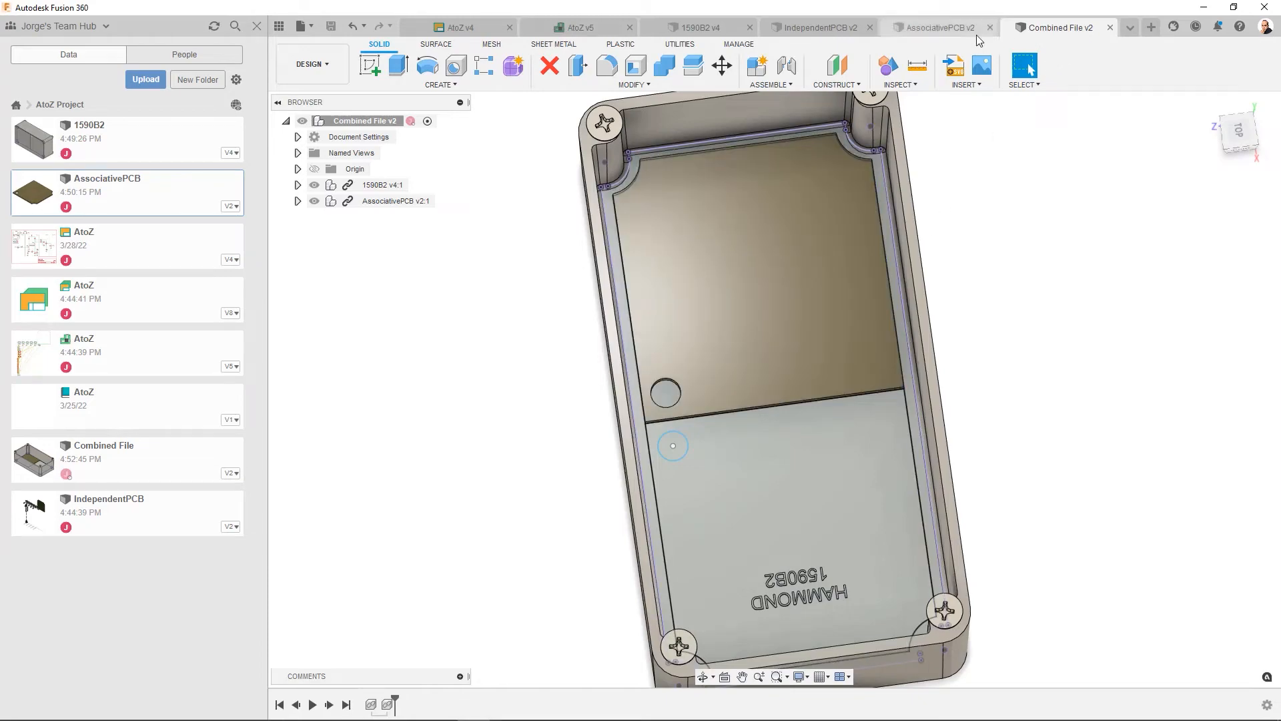
- Remove the 3D PCB link from the AtoZ 2D board document
{"action": "left_click", "coordinate": [912, 30]}
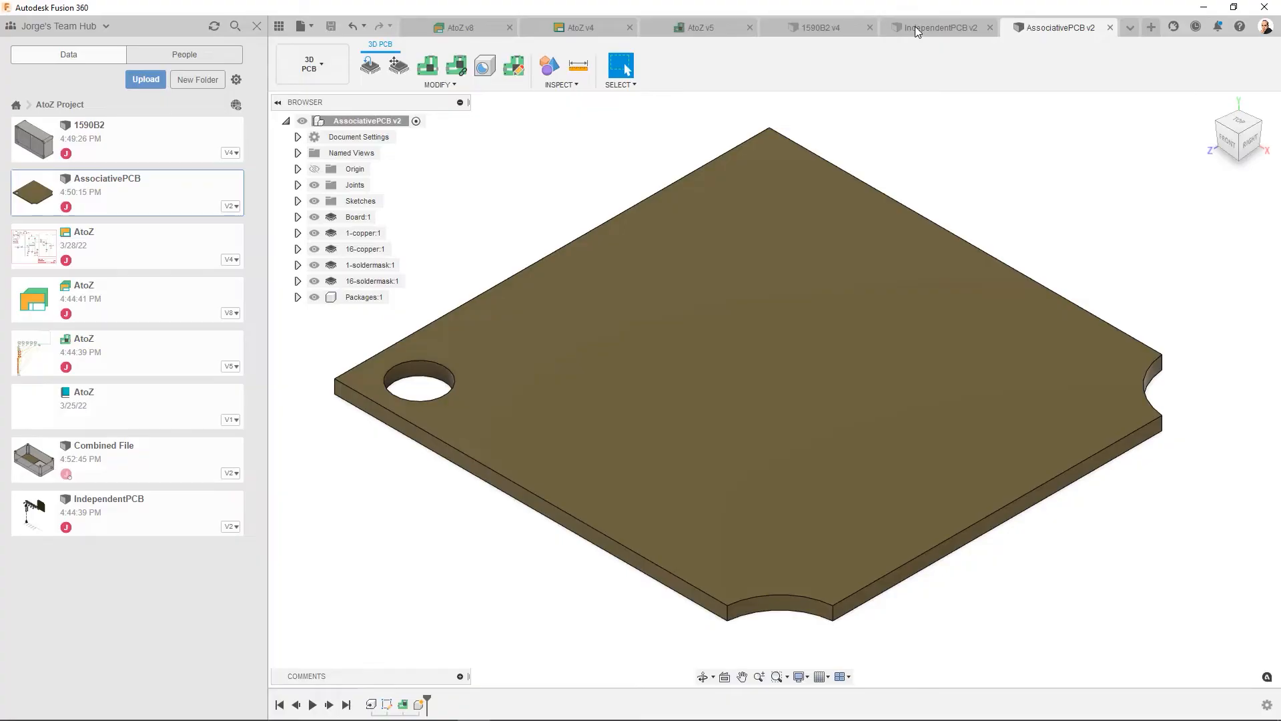
{"action": "left_click", "coordinate": [713, 30]}
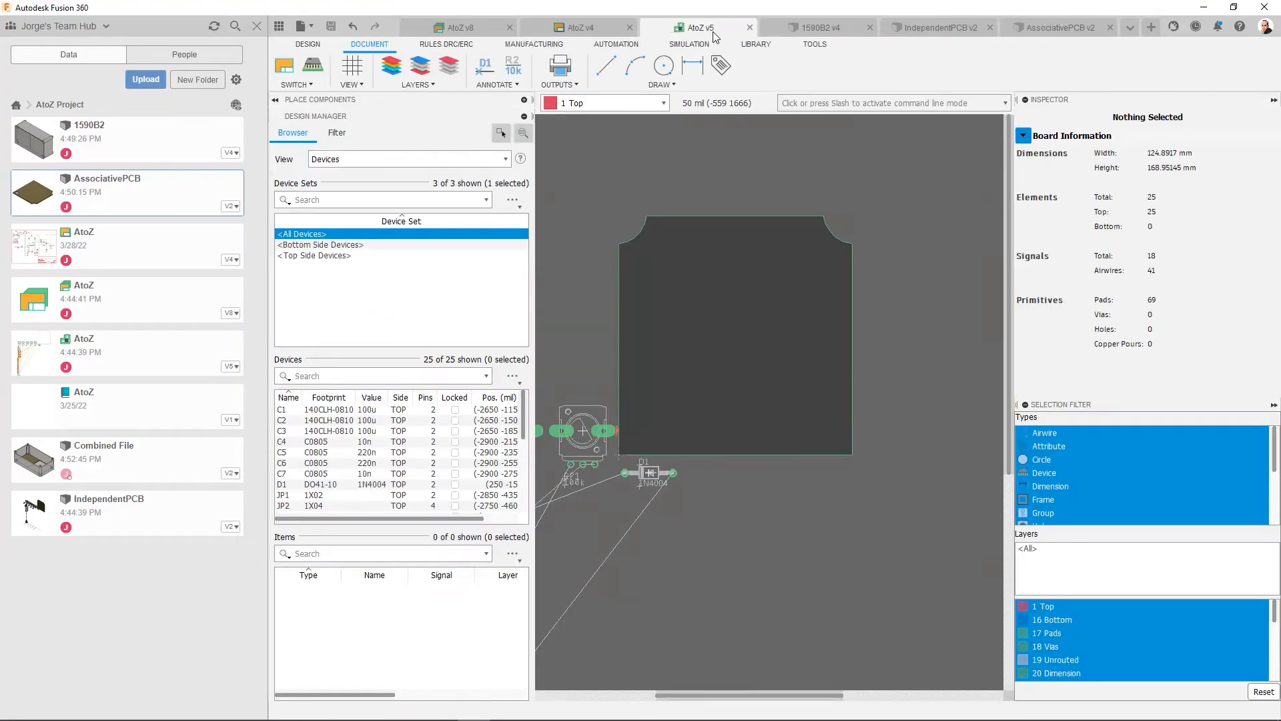
{"action": "left_click", "coordinate": [315, 85]}
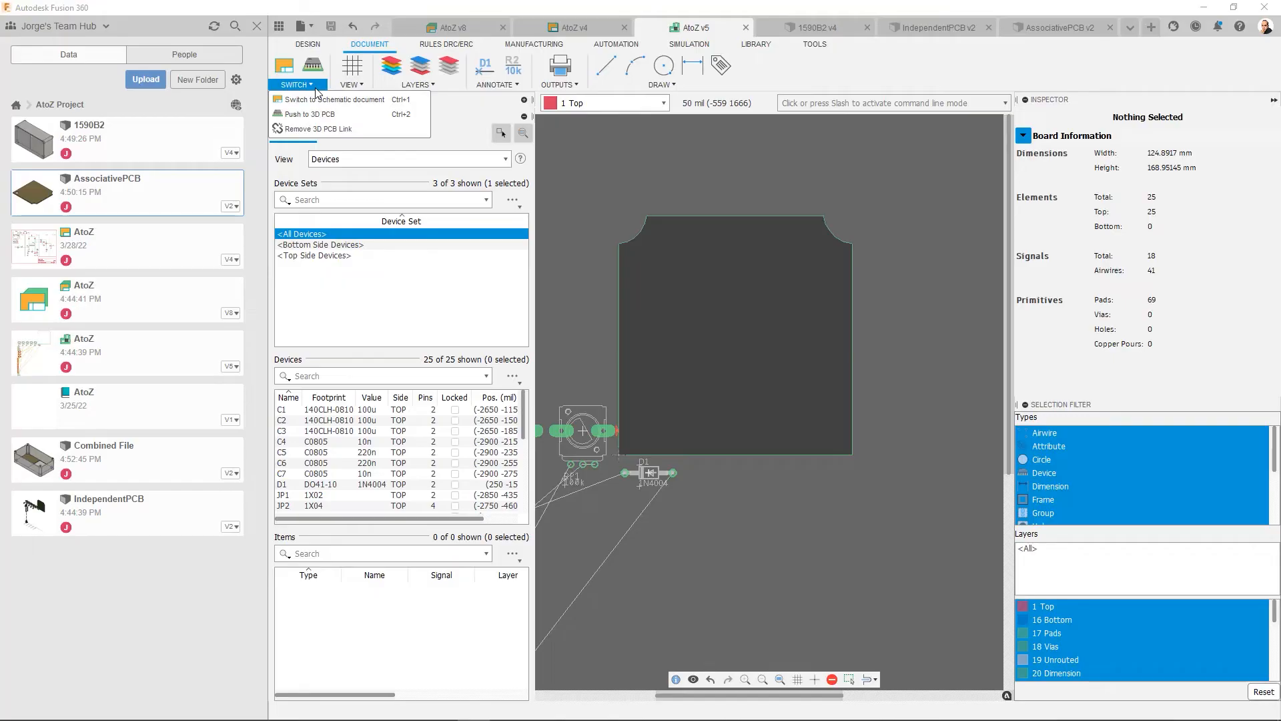
{"action": "left_click", "coordinate": [320, 131]}
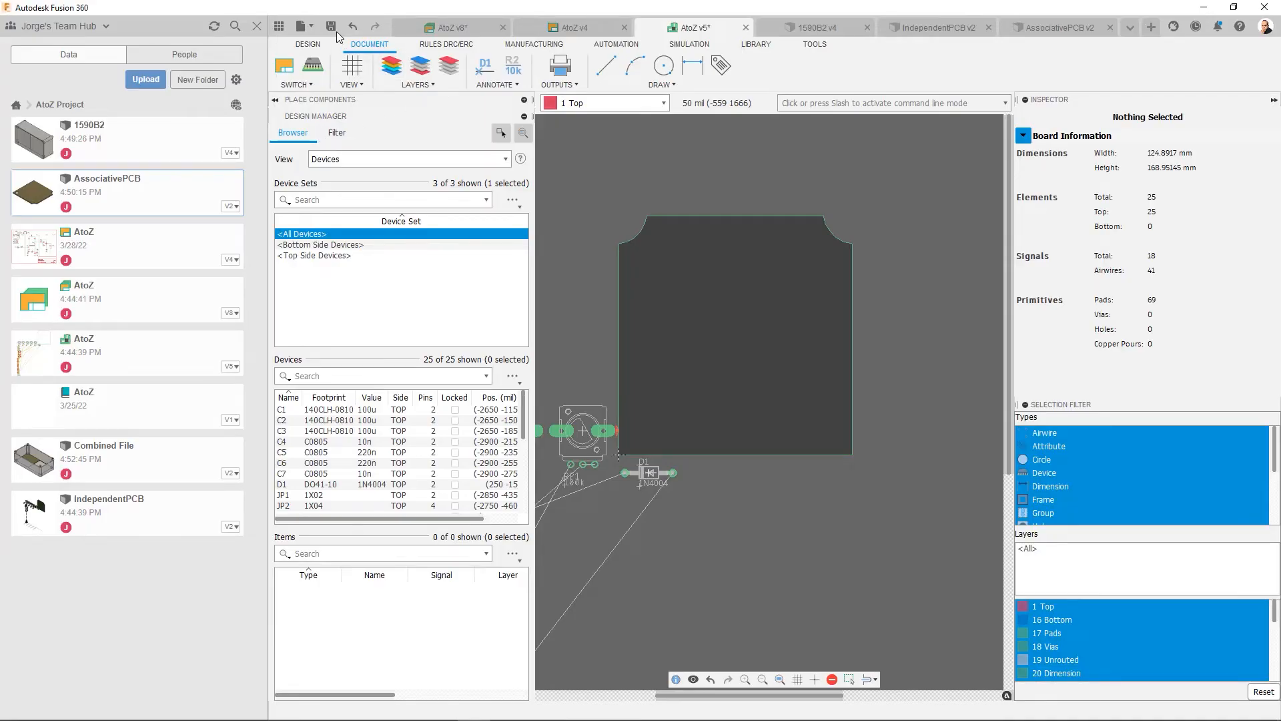
- Save the AtoZ electronics design with the version description "Broke link to Independent PCB"
{"action": "left_click", "coordinate": [432, 27]}
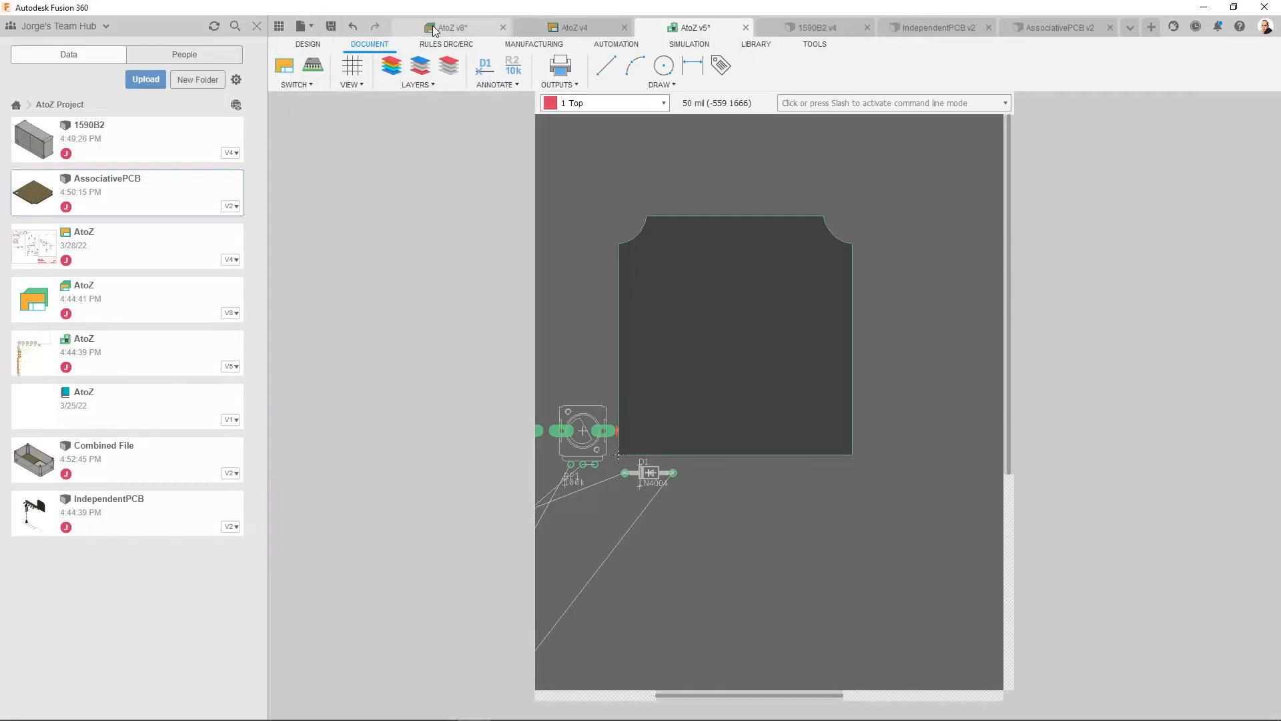
{"action": "left_click", "coordinate": [331, 27]}
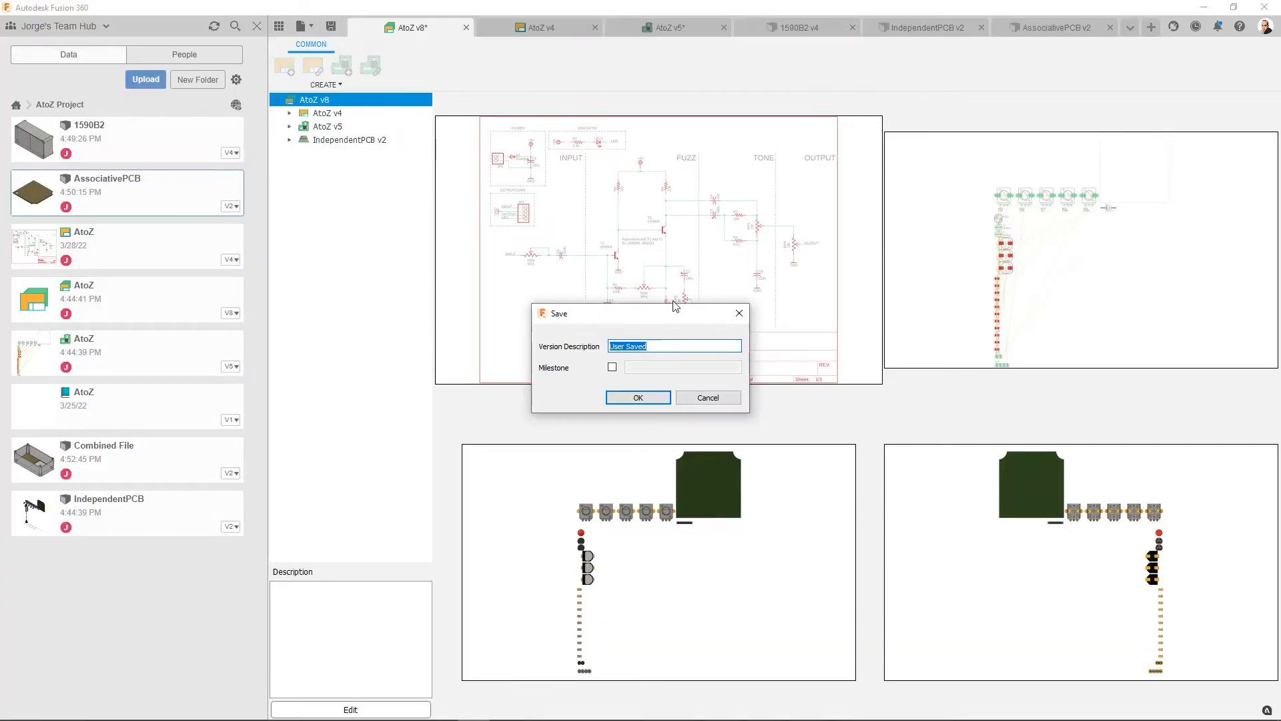
{"action": "type", "text": "Broke link to Independent PCB"}
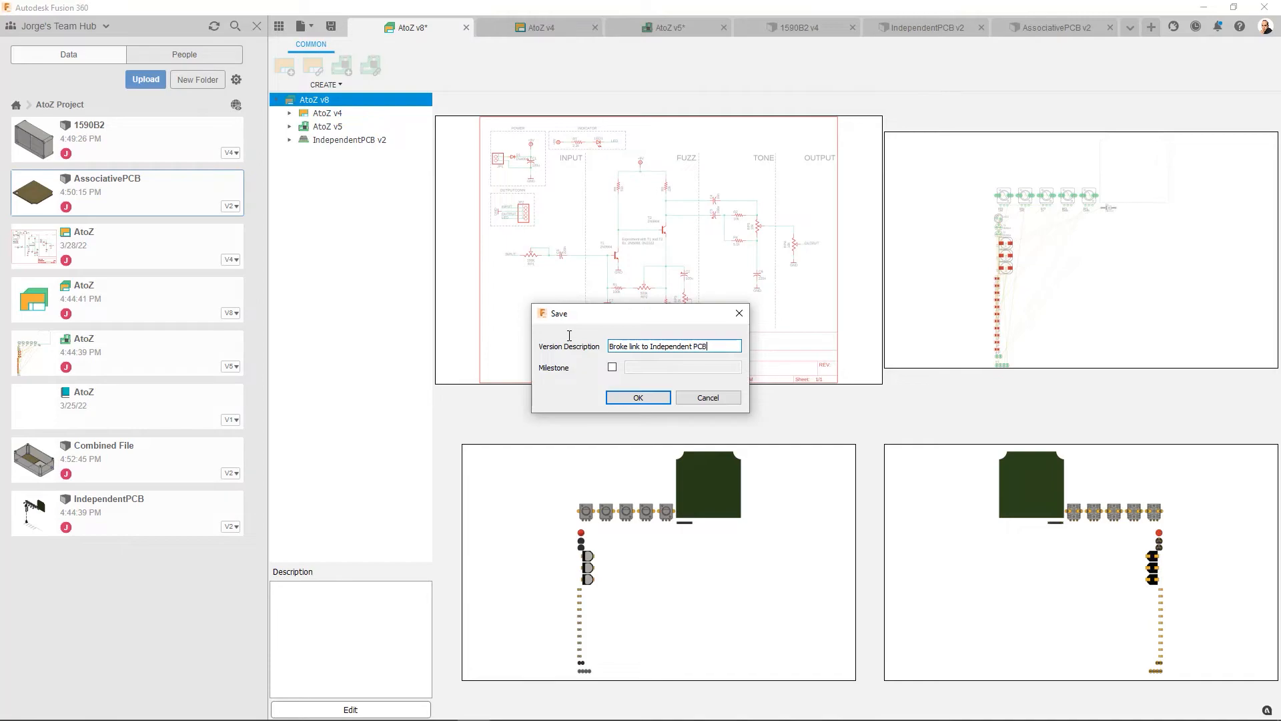
{"action": "left_click", "coordinate": [647, 398]}
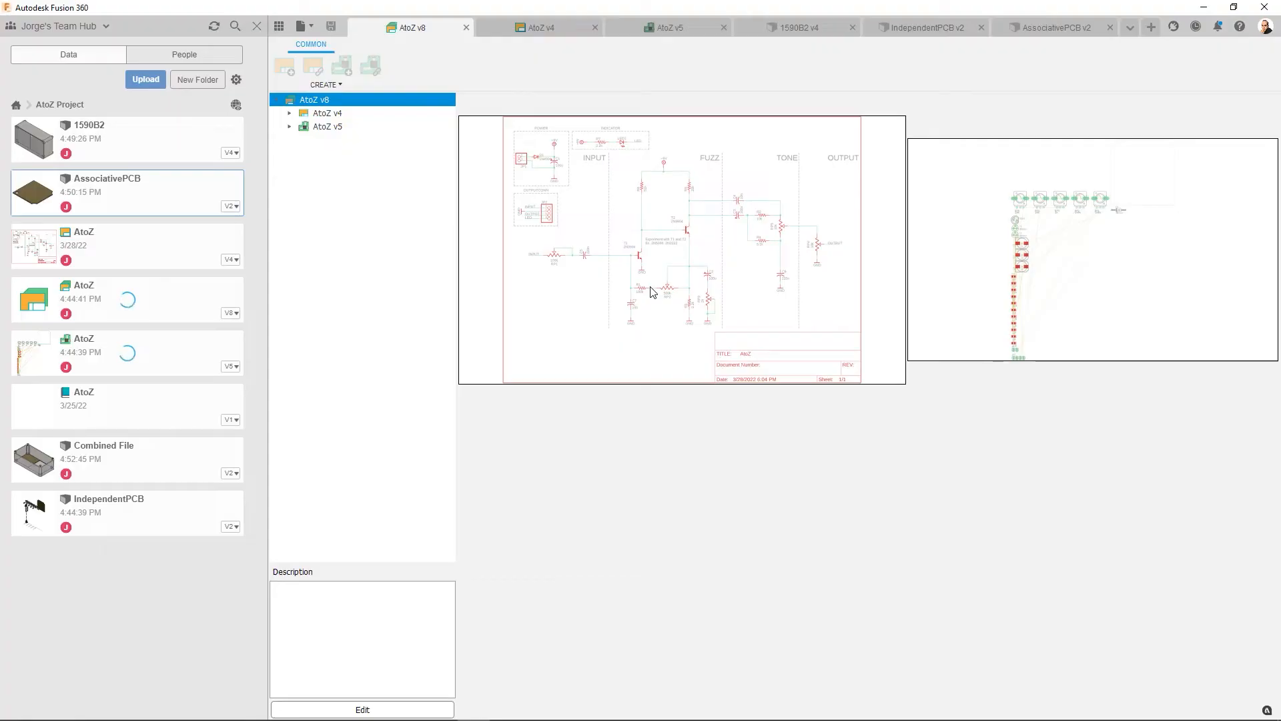
- Link the AssociativePCB 3D board to the AtoZ electronics design in AtoZ Project
{"action": "left_click", "coordinate": [1042, 28]}
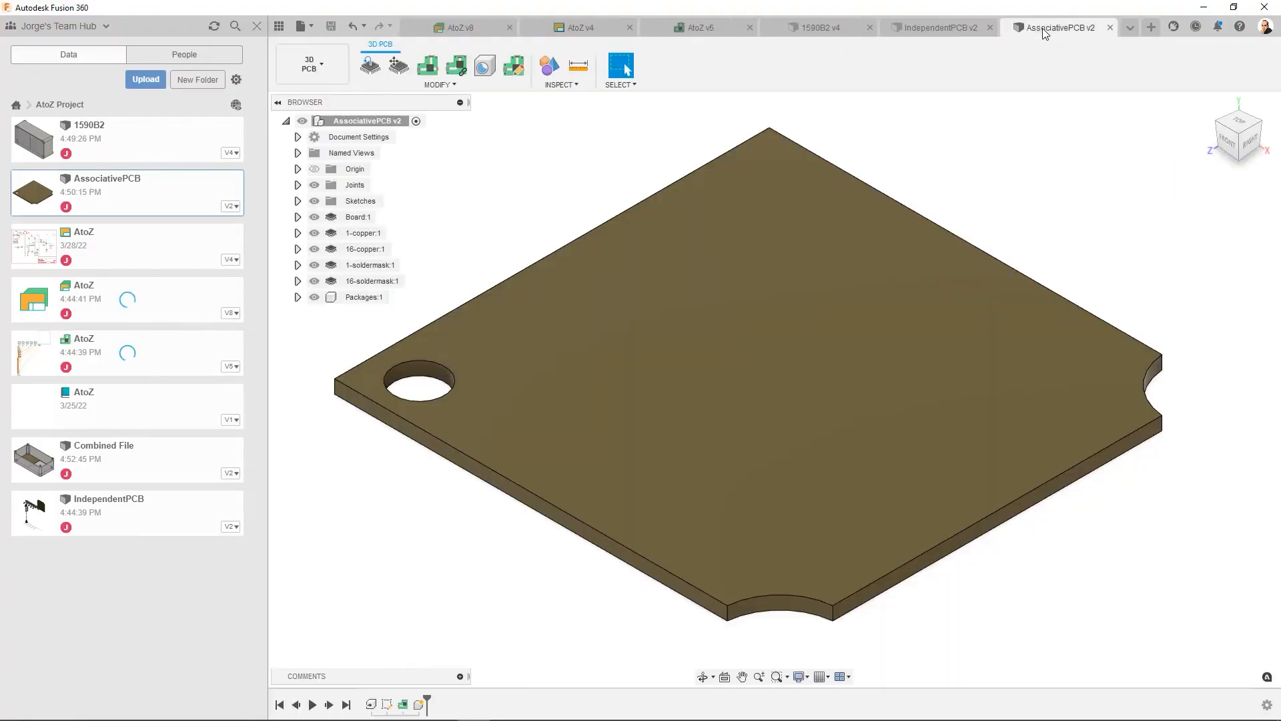
{"action": "left_click", "coordinate": [458, 67]}
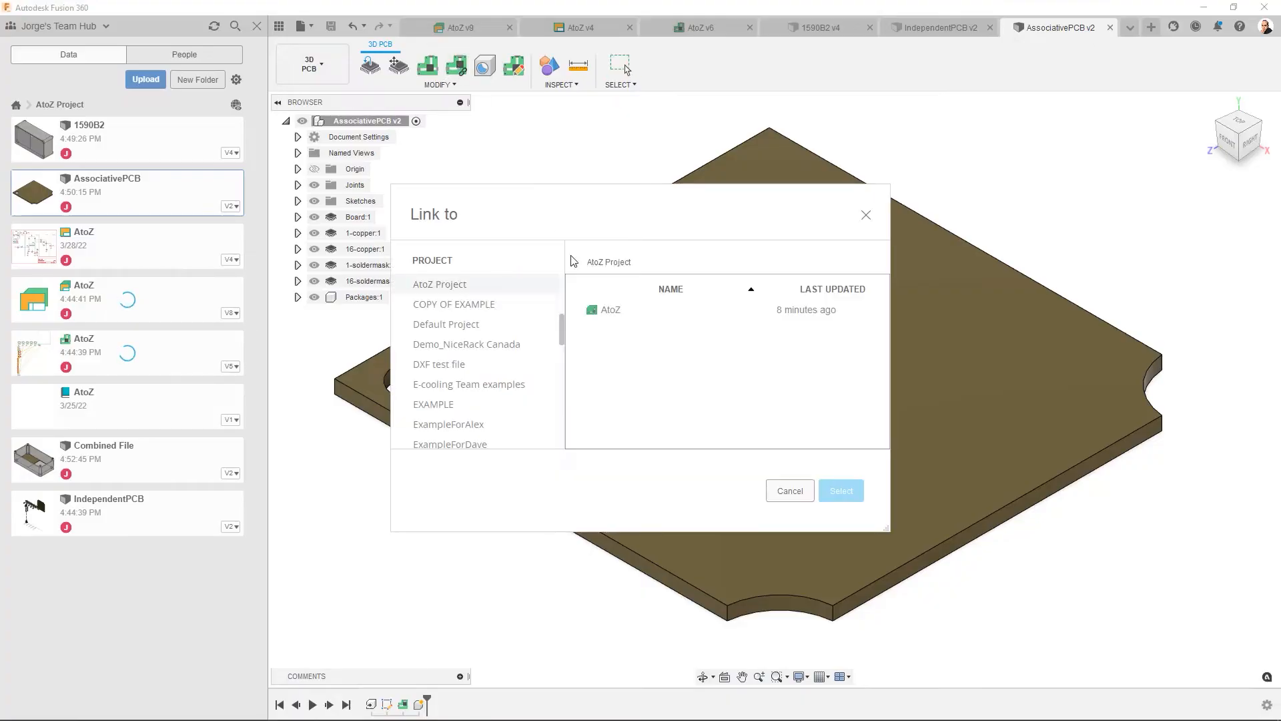
{"action": "left_click", "coordinate": [603, 310]}
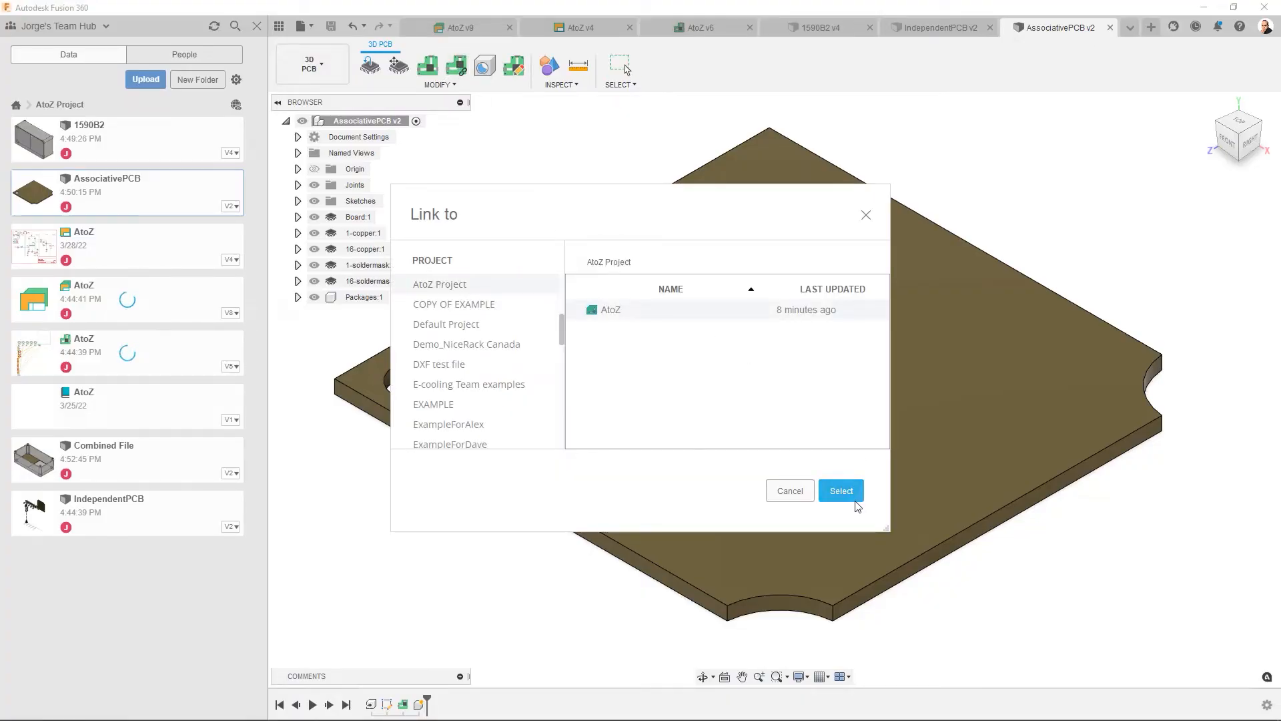
{"action": "left_click", "coordinate": [840, 491]}
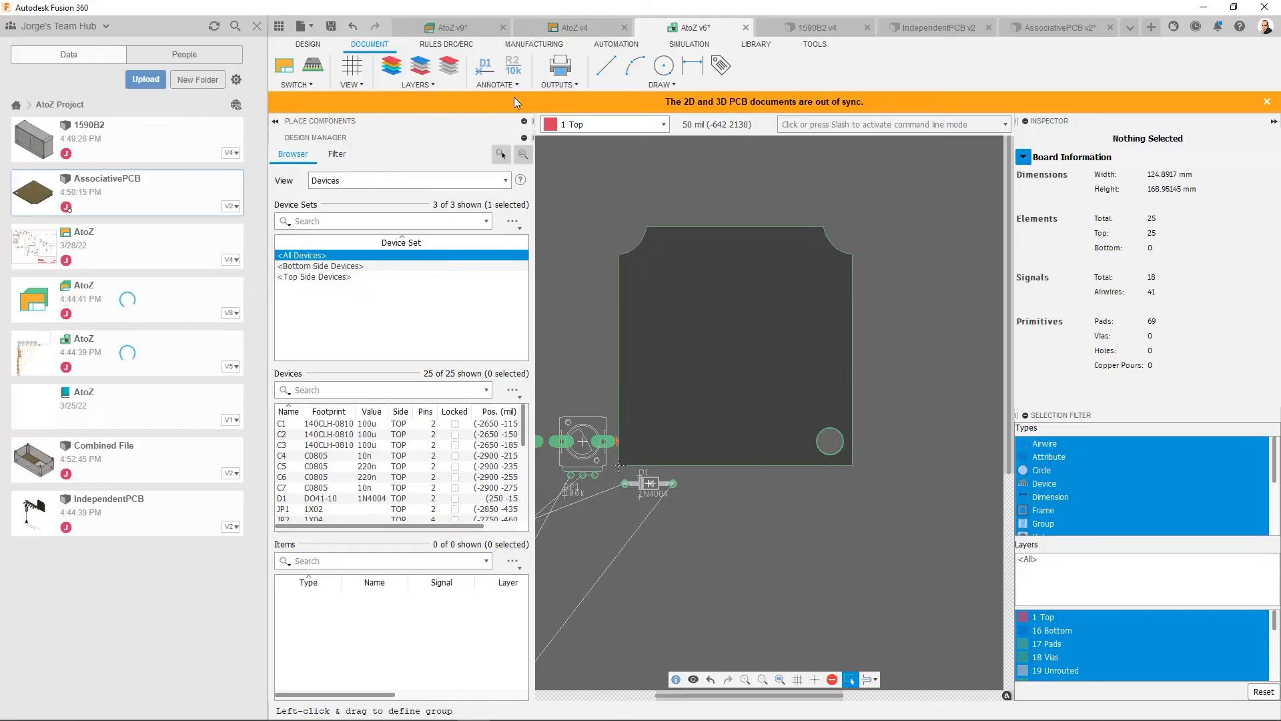
- Push the AtoZ 2D board to the 3D PCB with the default options and view the board with its components
{"action": "left_click", "coordinate": [318, 69]}
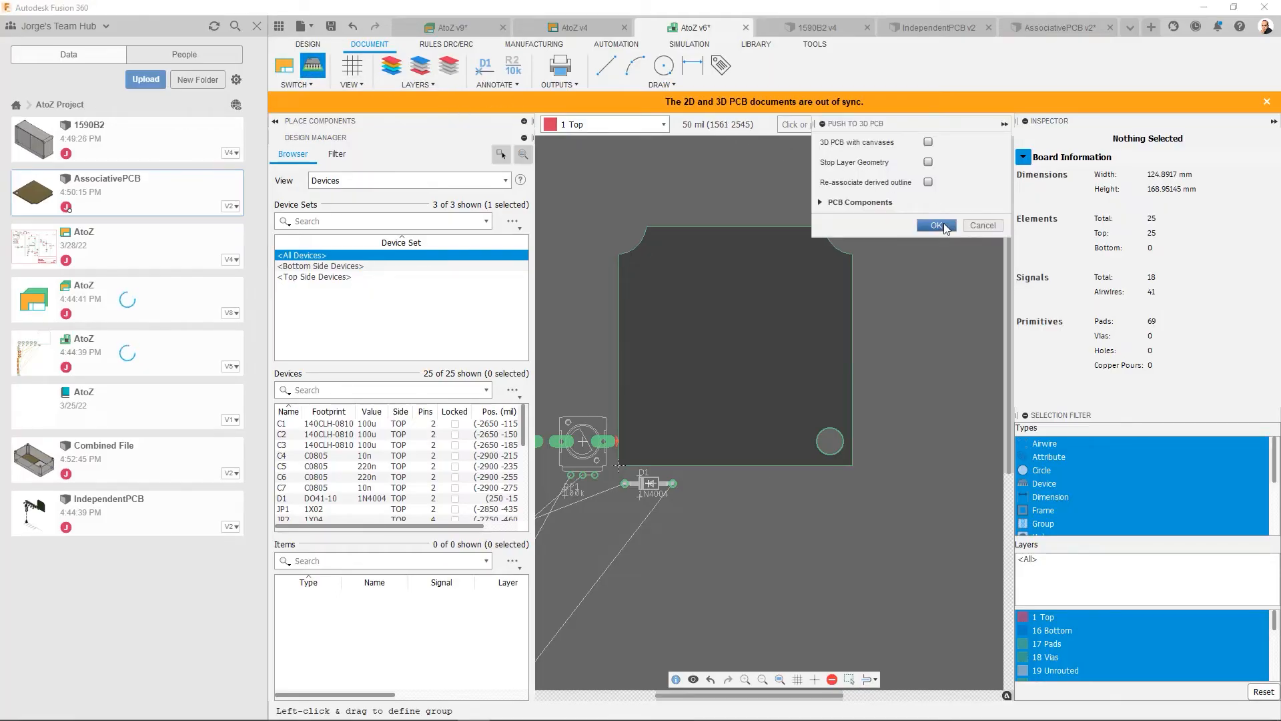
{"action": "left_click", "coordinate": [938, 225]}
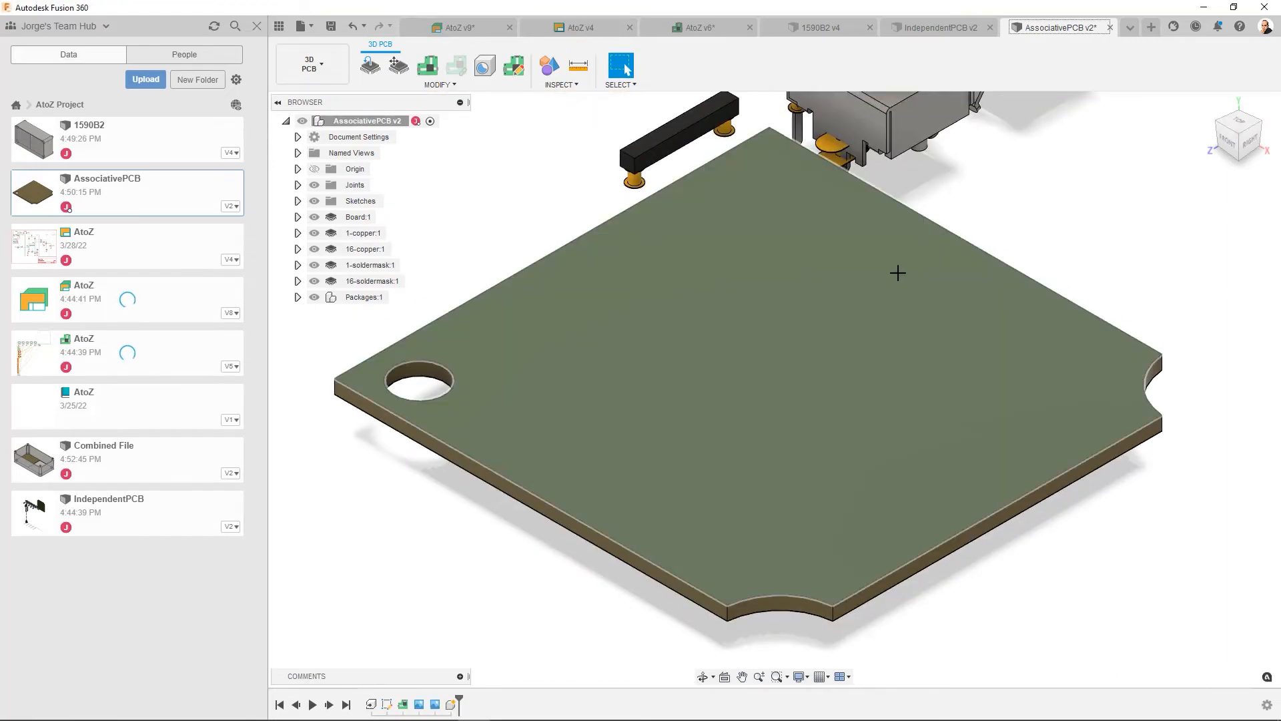
{"action": "scroll", "coordinate": [895, 281], "scroll_direction": "down", "scroll_amount": 10}
{"action": "scroll", "coordinate": [894, 282], "scroll_direction": "down", "scroll_amount": 2}
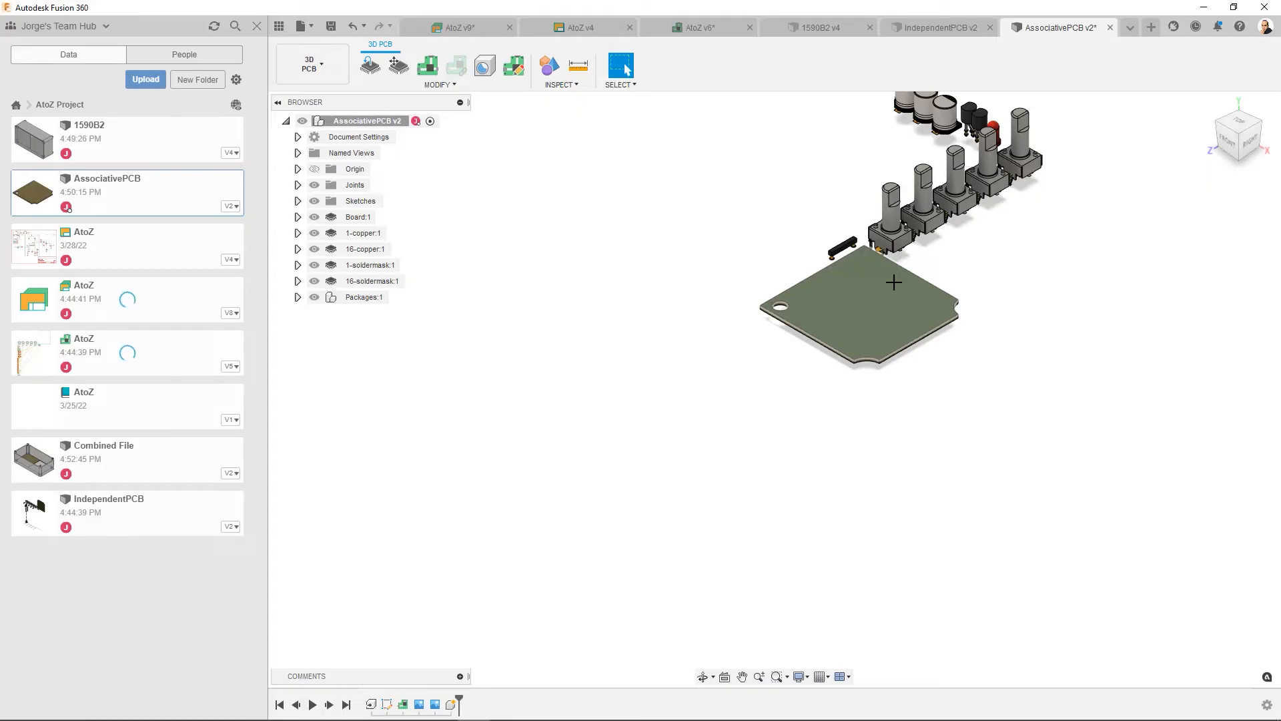
{"action": "scroll", "coordinate": [889, 285], "scroll_direction": "up", "scroll_amount": 4}
{"action": "middle_click_drag", "start_coordinate": [921, 264], "coordinate": [764, 404]}
{"action": "scroll", "coordinate": [764, 404], "scroll_direction": "up", "scroll_amount": 3}
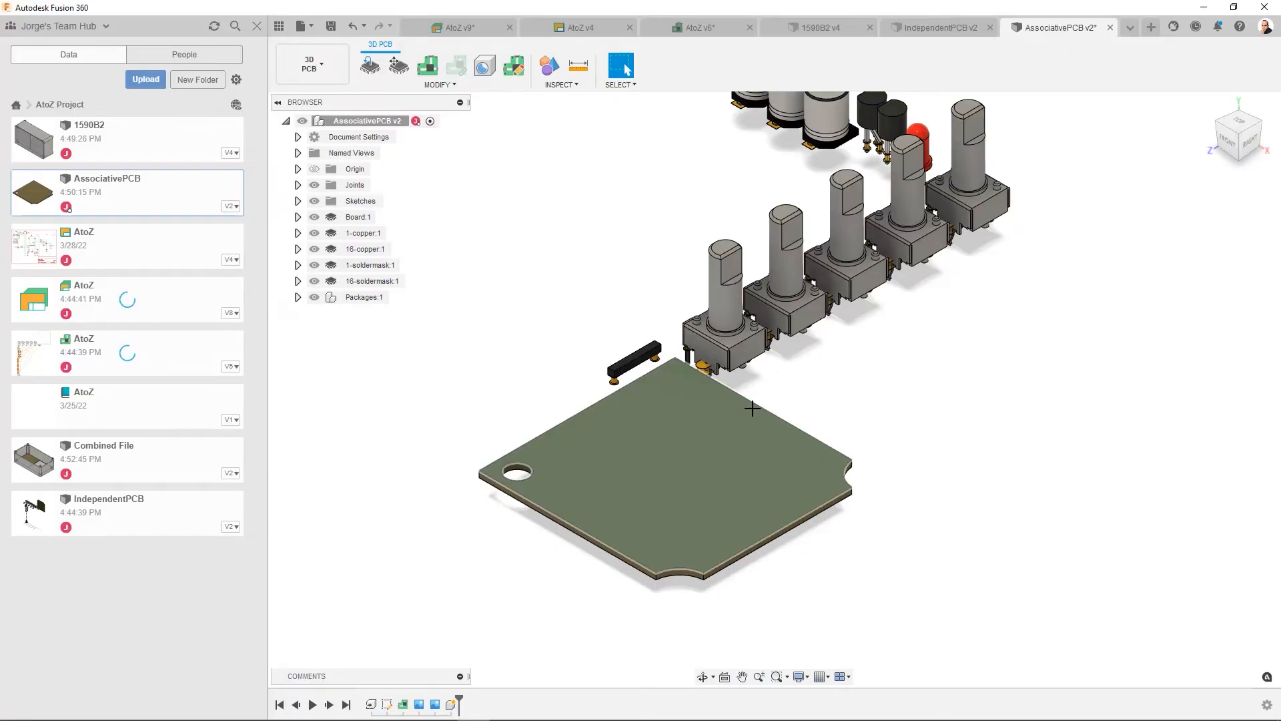
- In the 1590B2 outline sketch, draw a second circle about 6.2 mm in diameter, aligned with the first near the opposite long edge
{"action": "left_click", "coordinate": [814, 26]}
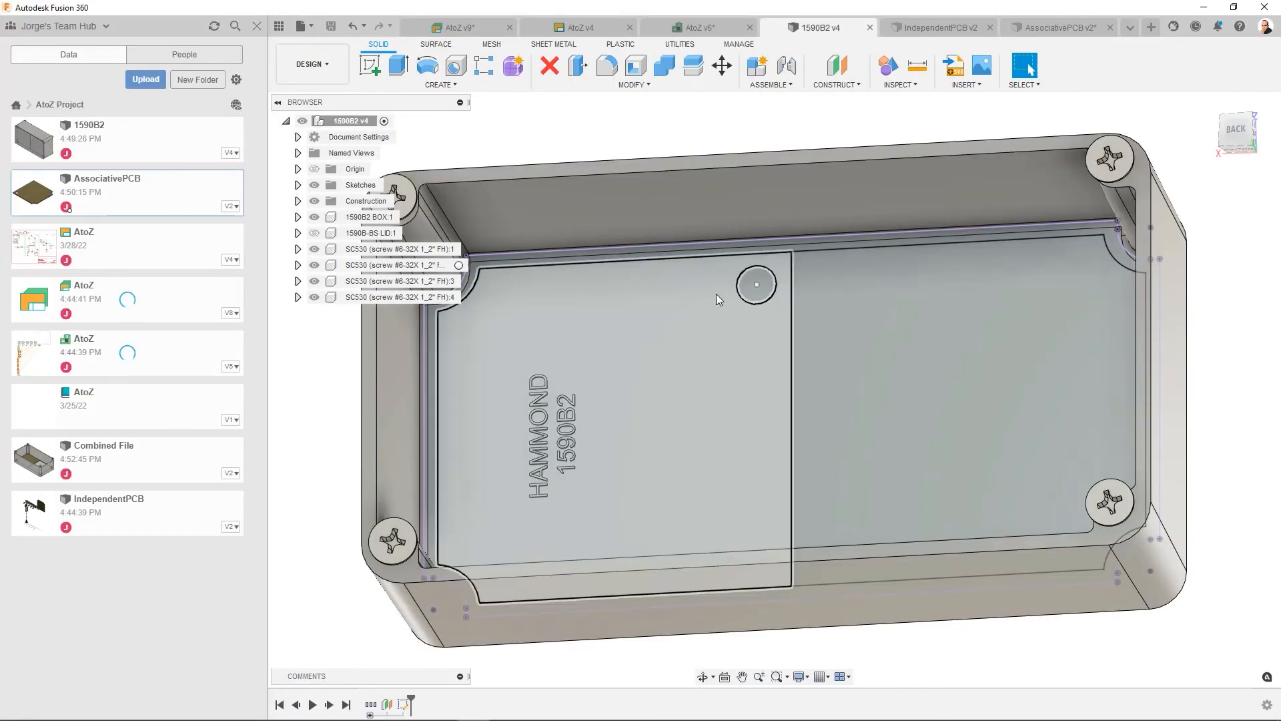
{"action": "right_click", "coordinate": [402, 709]}
{"action": "left_click", "coordinate": [445, 572]}
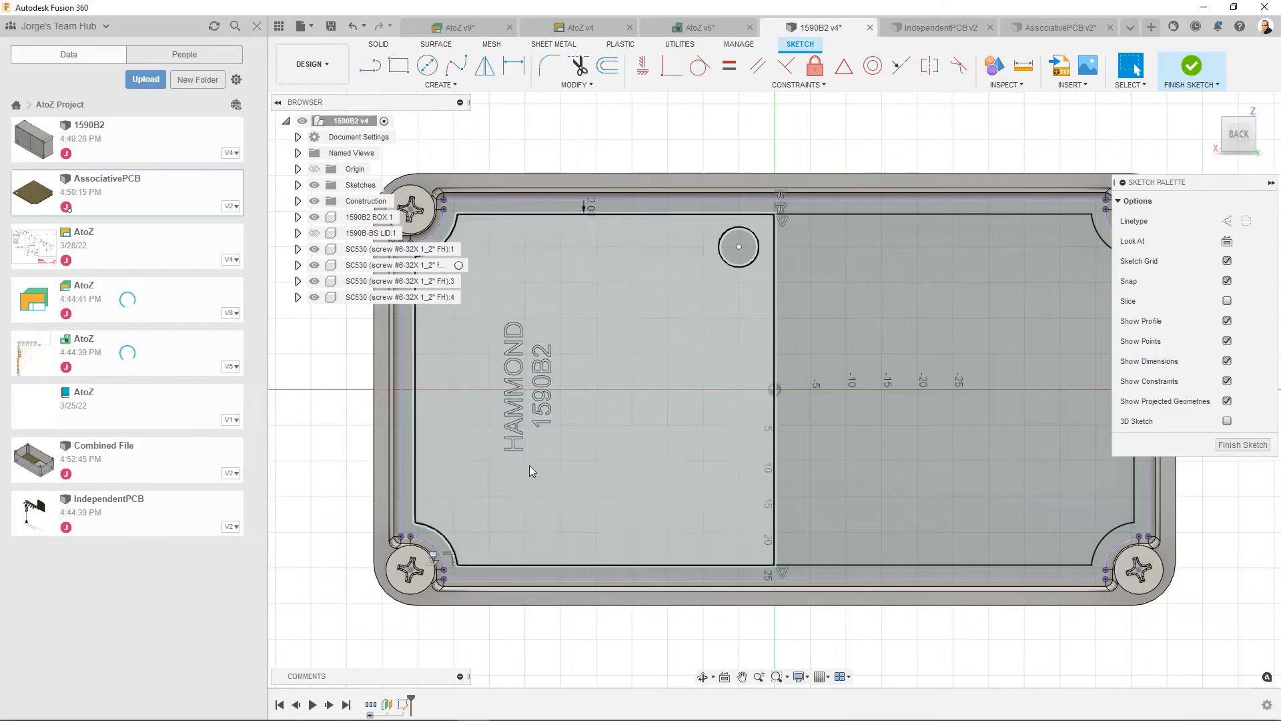
{"action": "left_click", "coordinate": [428, 67]}
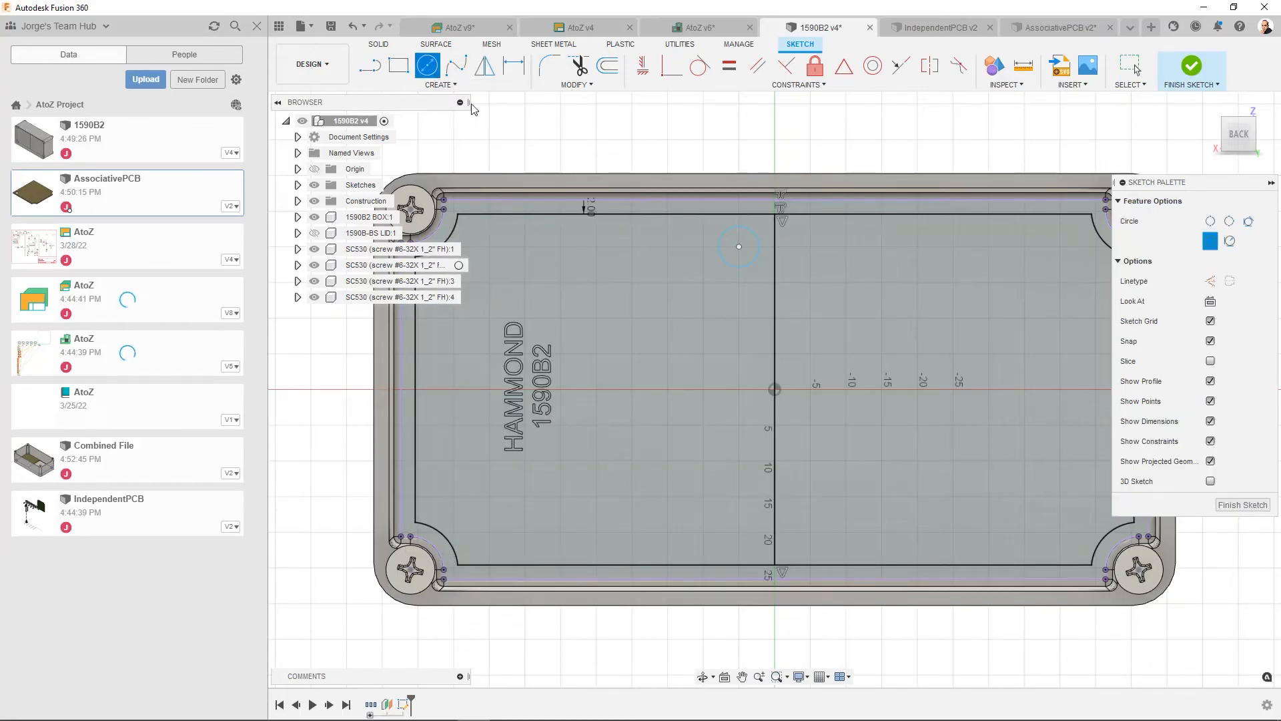
{"action": "left_click", "coordinate": [738, 532]}
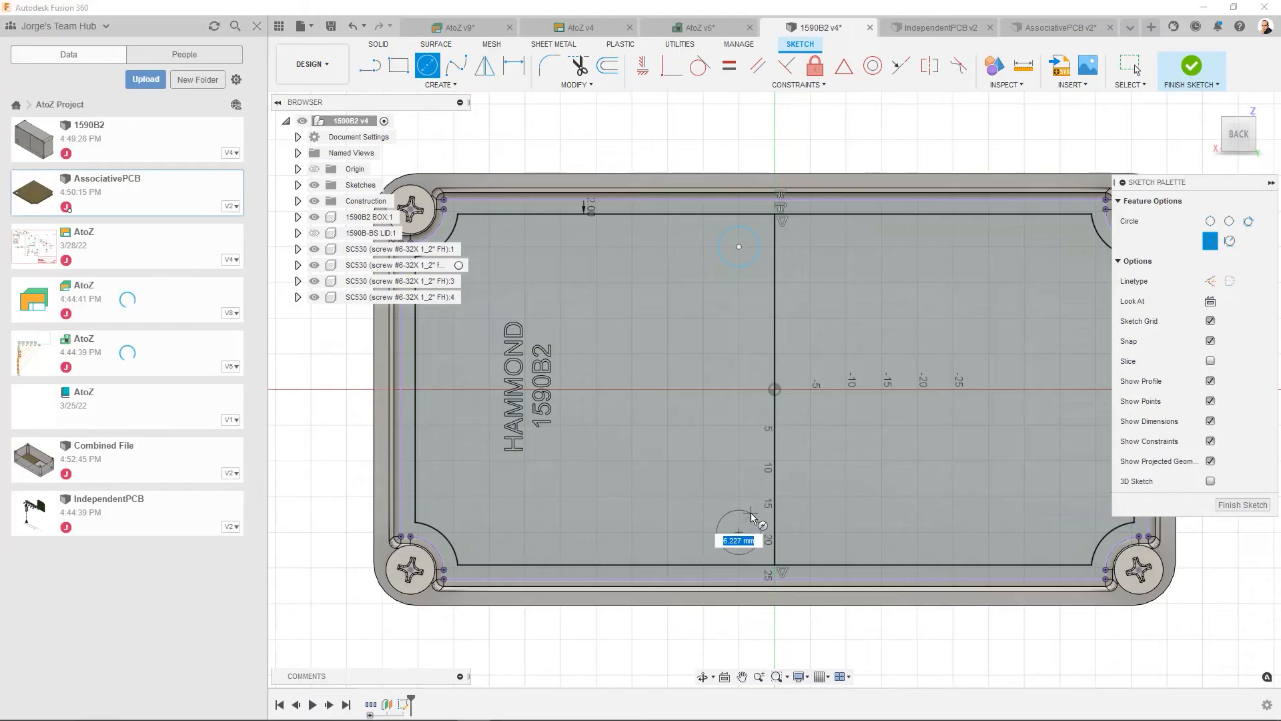
{"action": "left_click", "coordinate": [751, 514]}
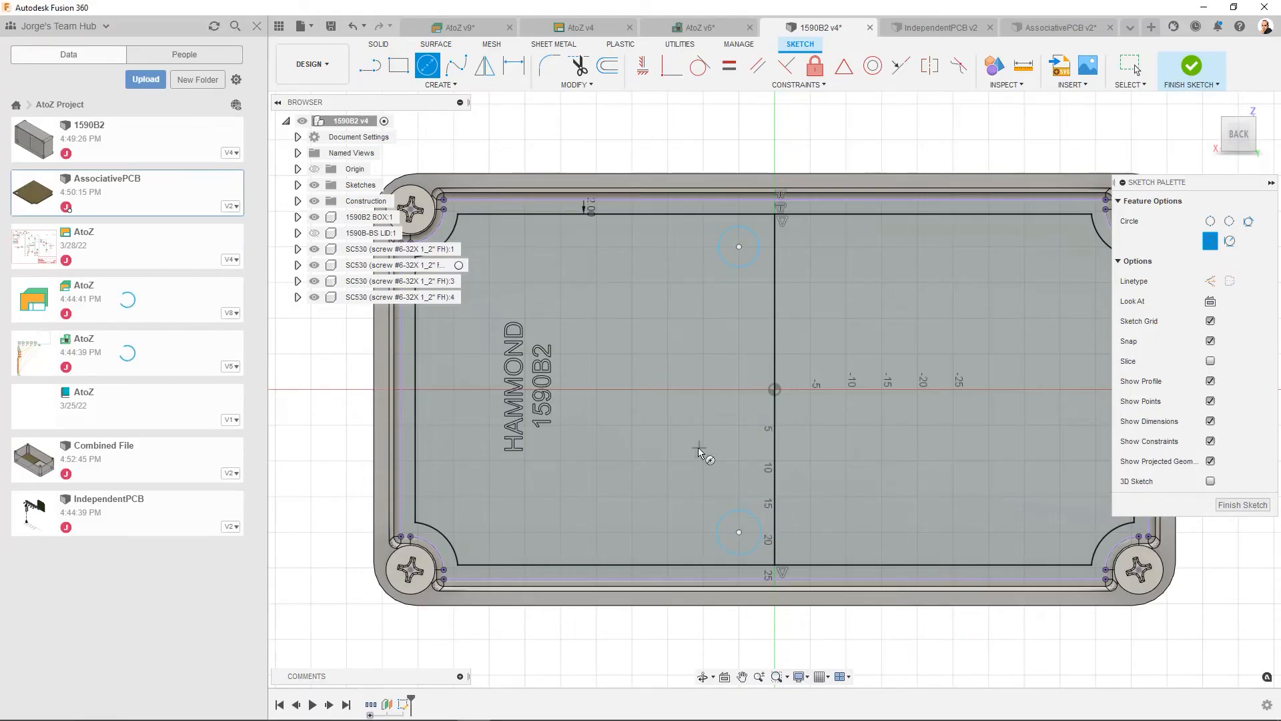
{"action": "left_click", "coordinate": [1240, 504]}
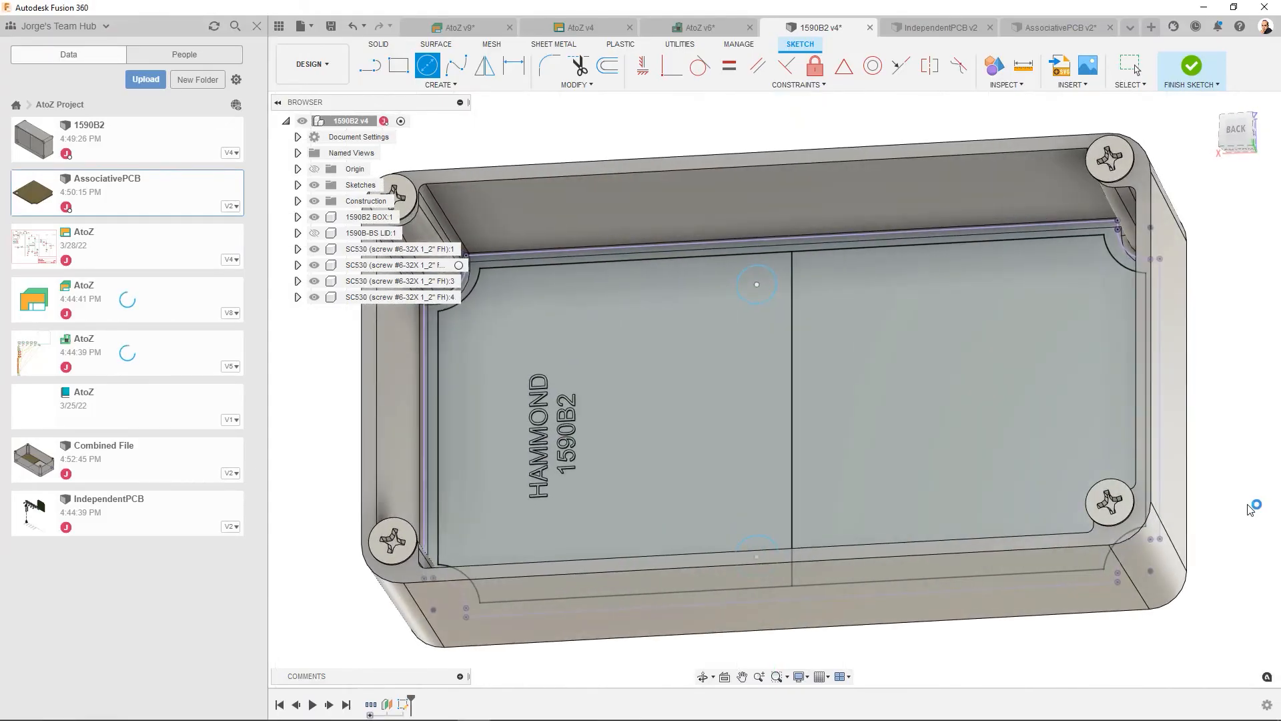
- Save the 1590B2 enclosure with the version description "Added another hole"
{"action": "left_click", "coordinate": [334, 30]}
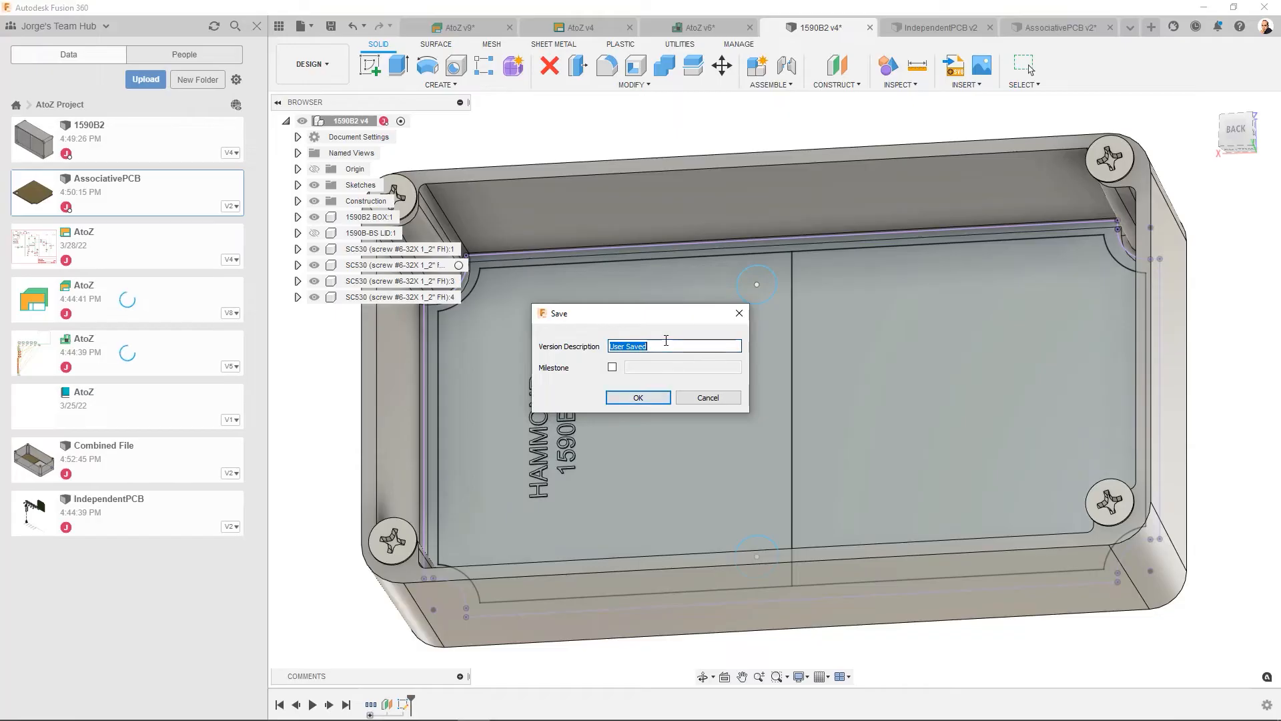
{"action": "key", "text": "BackSpace"}
{"action": "type", "text": "Added another hole"}
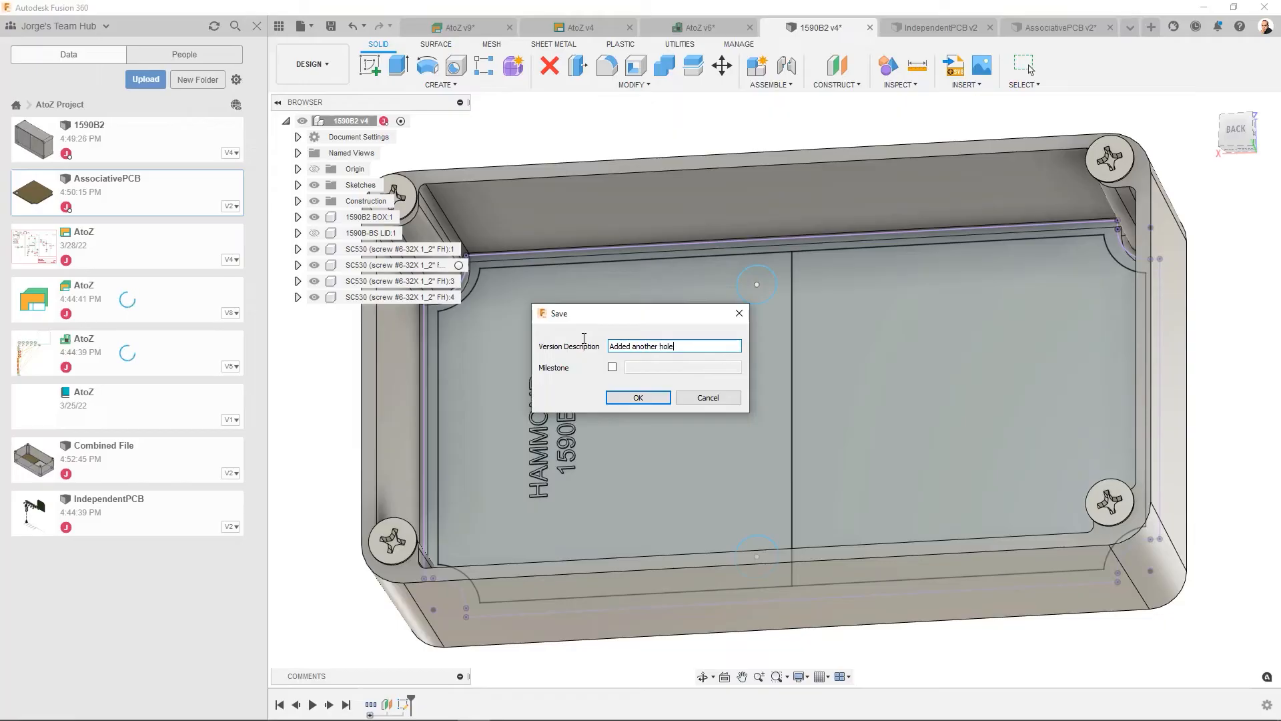
{"action": "left_click", "coordinate": [619, 400]}
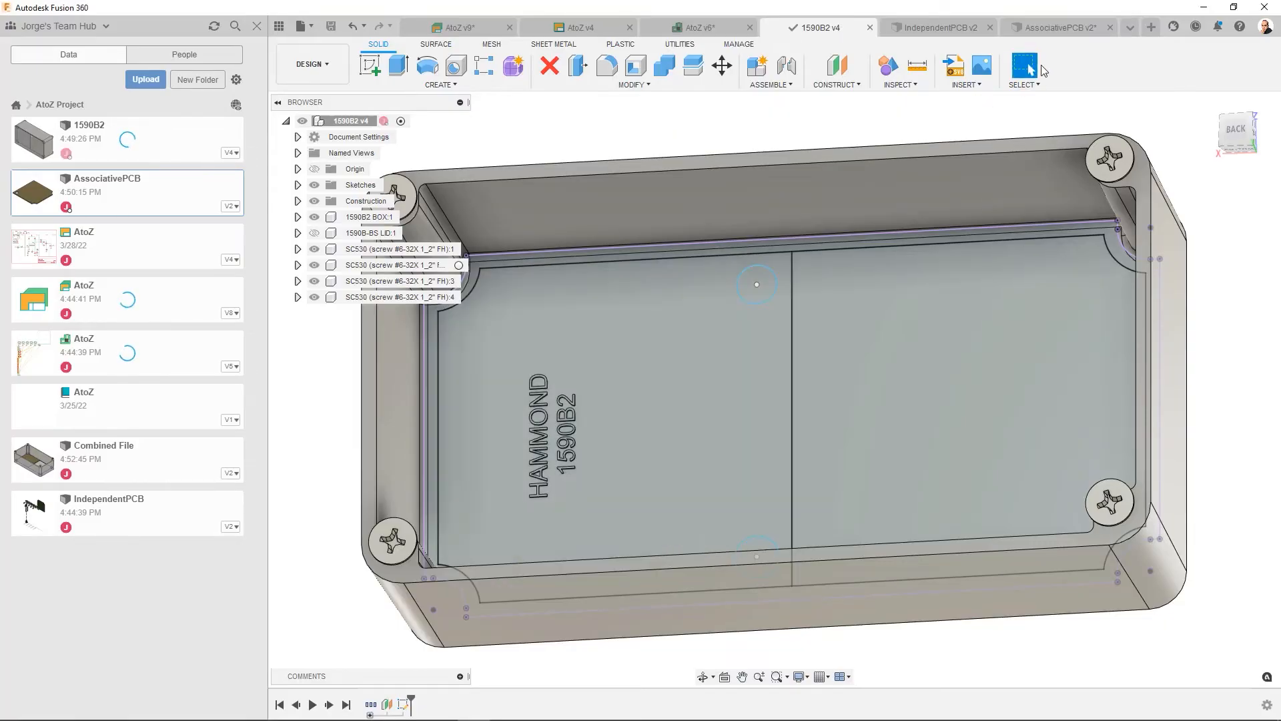
- Update AssociativePCB to the latest version of the referenced 1590B2 enclosure
{"action": "left_click", "coordinate": [1060, 30]}
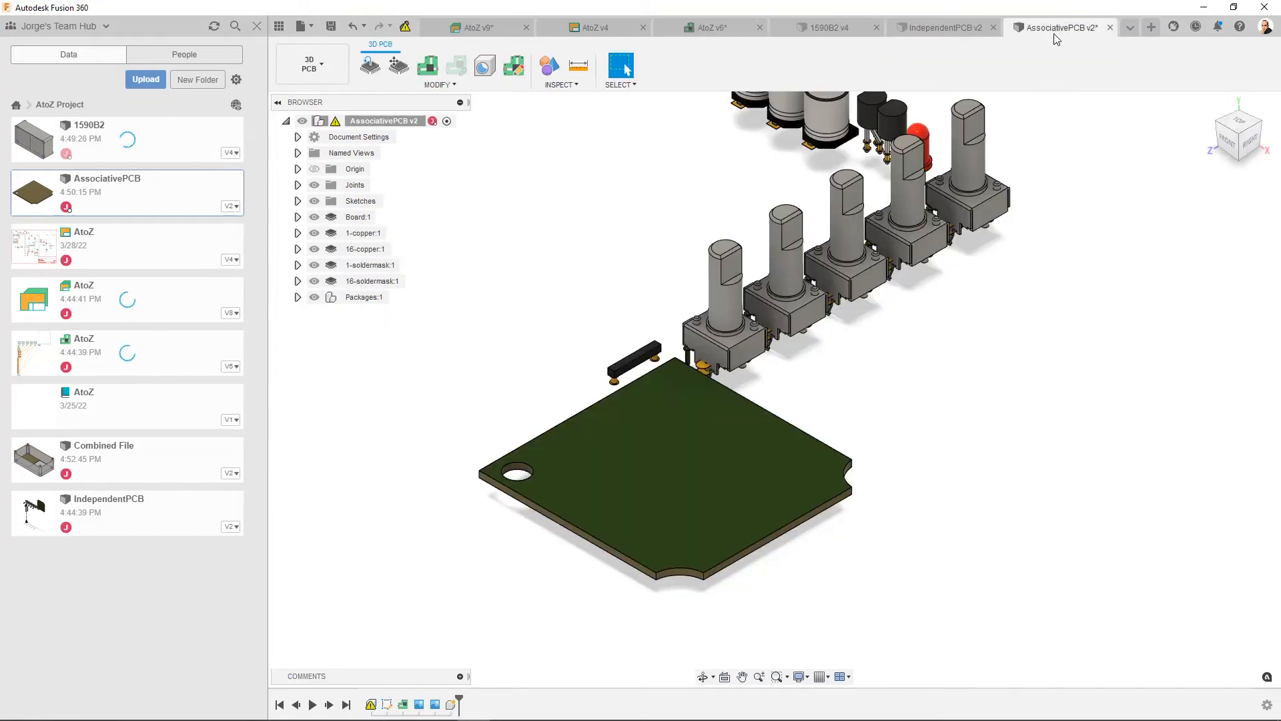
{"action": "left_click", "coordinate": [405, 28]}
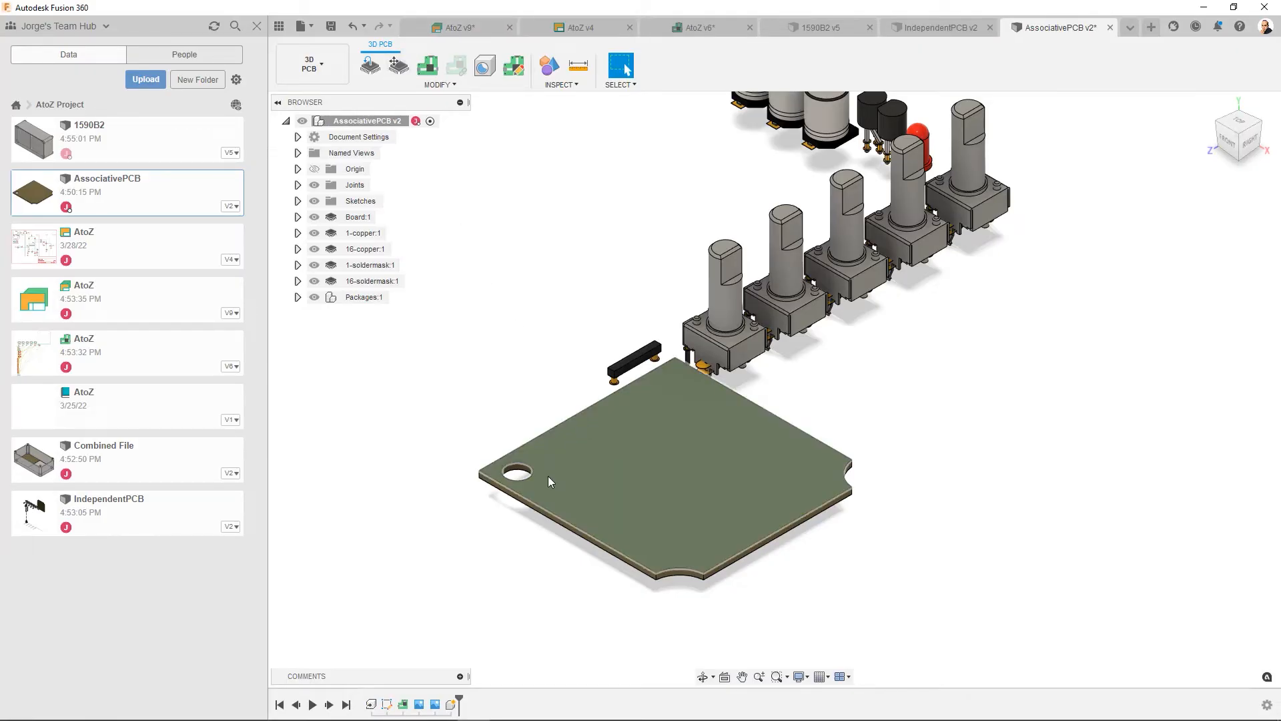
- Edit the AssociativePCB board feature and deselect the new circle's region from the profile so it becomes a second hole
{"action": "right_click", "coordinate": [403, 706]}
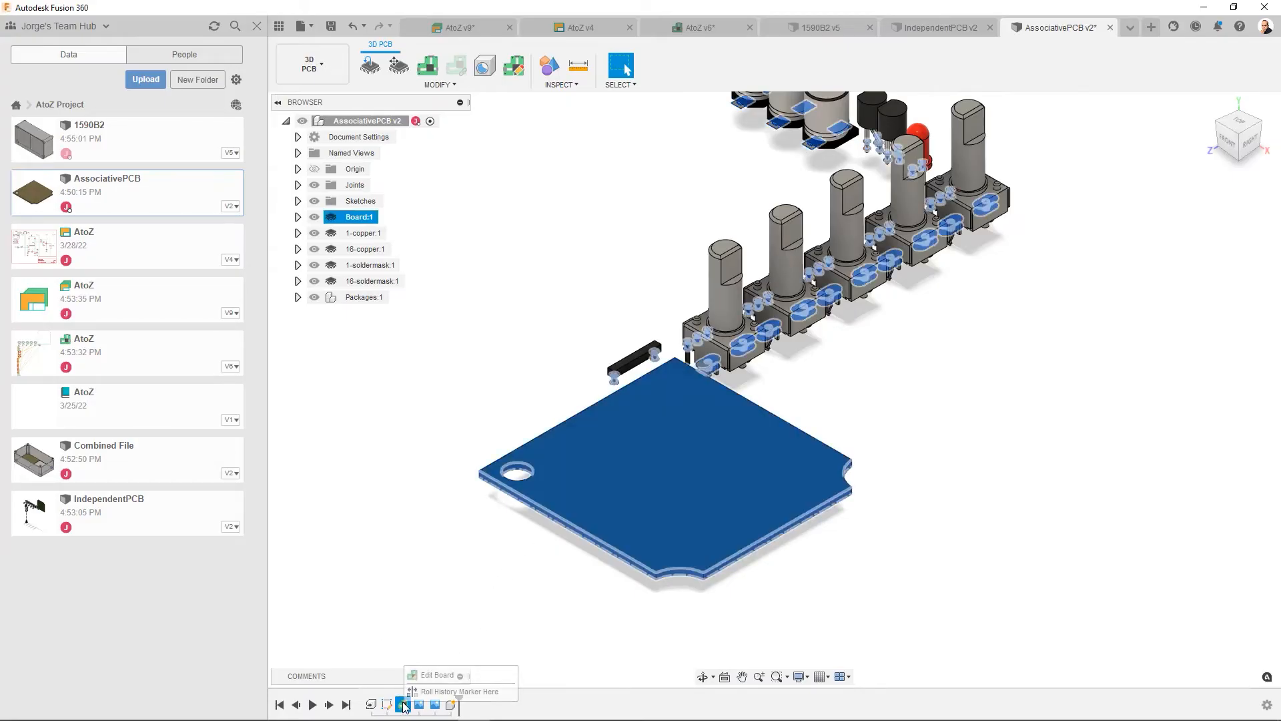
{"action": "left_click", "coordinate": [437, 675]}
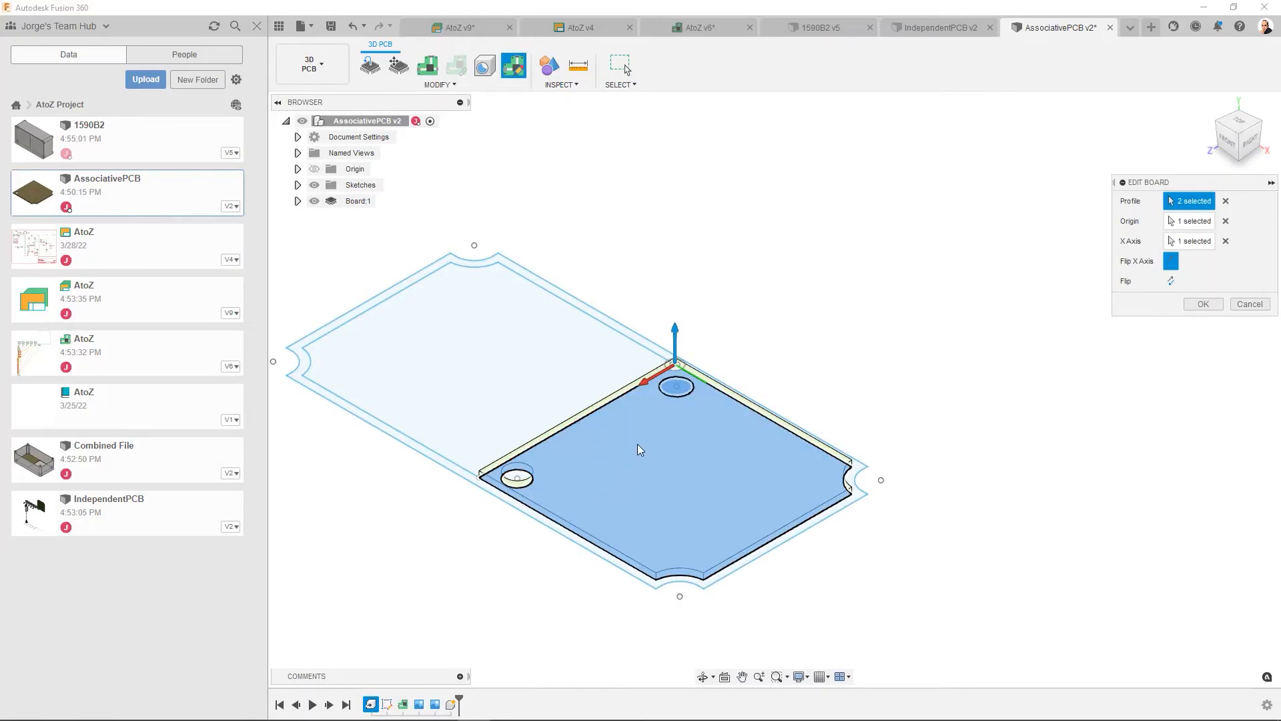
{"action": "left_click", "coordinate": [688, 395]}
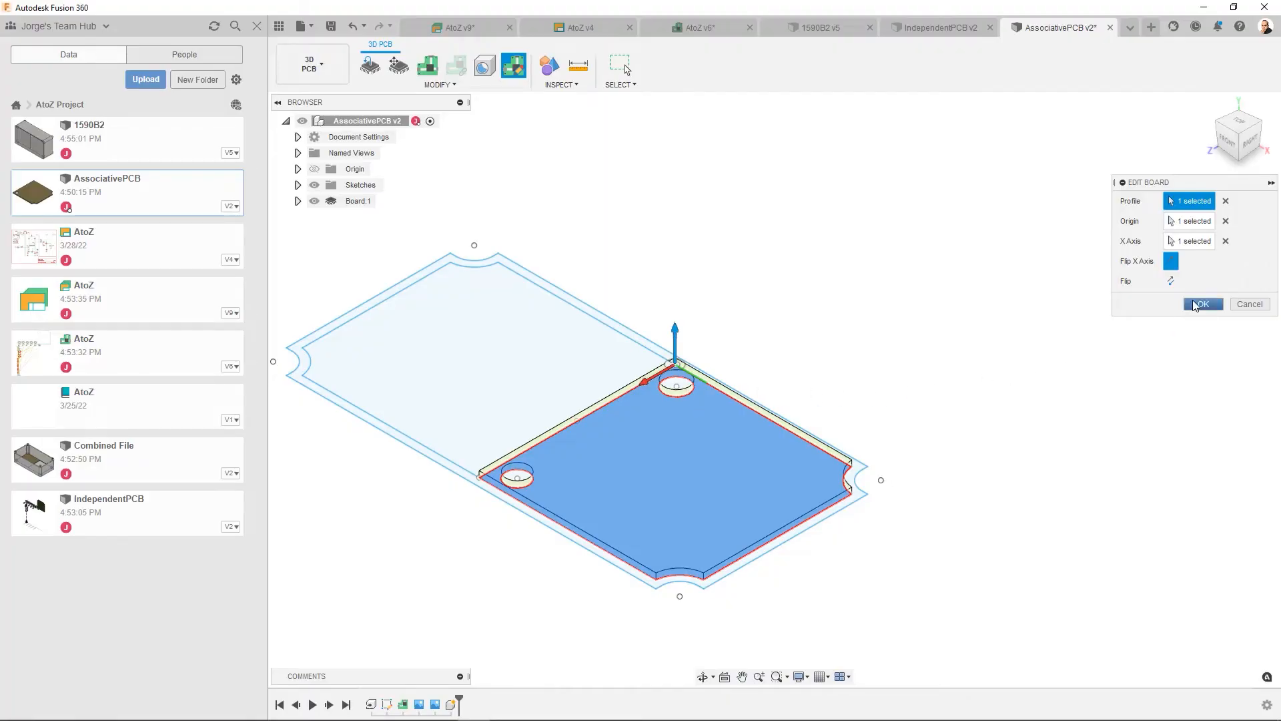
{"action": "left_click", "coordinate": [1199, 305]}
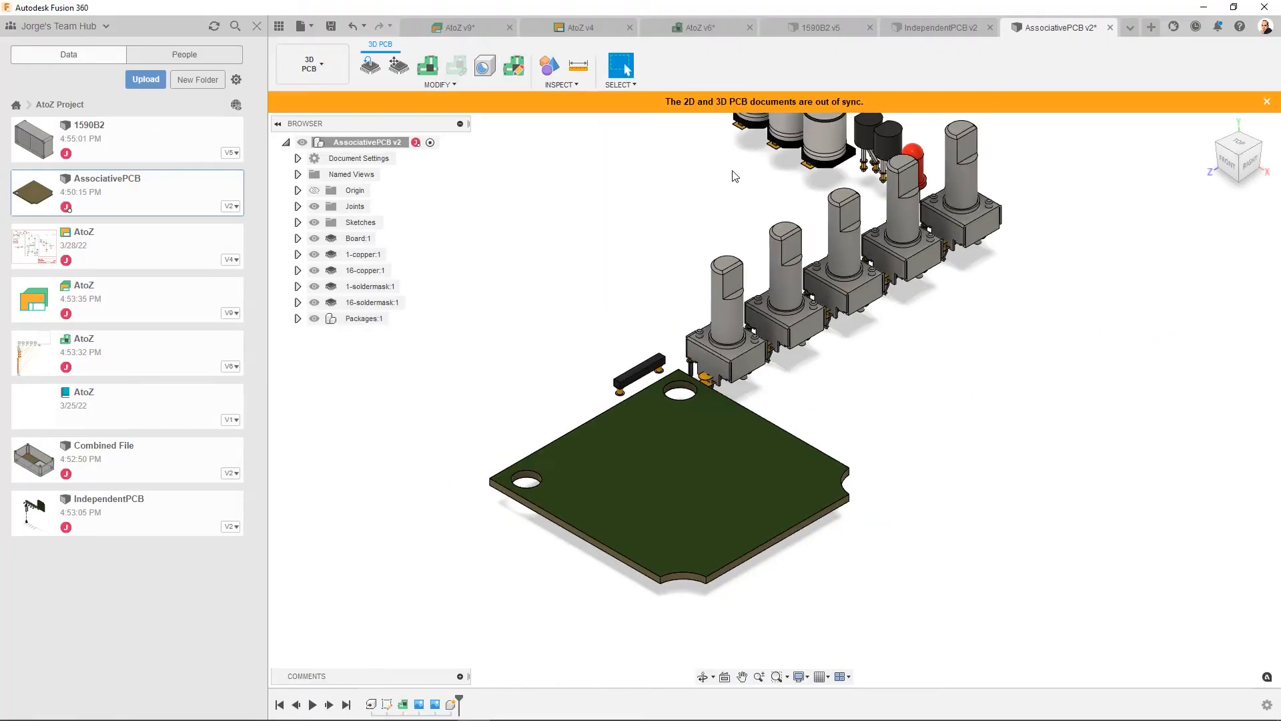
- Push the updated 3D board outline to the AtoZ 2D PCB, and push it back to the 3D PCB with the default options
{"action": "left_click", "coordinate": [430, 67]}
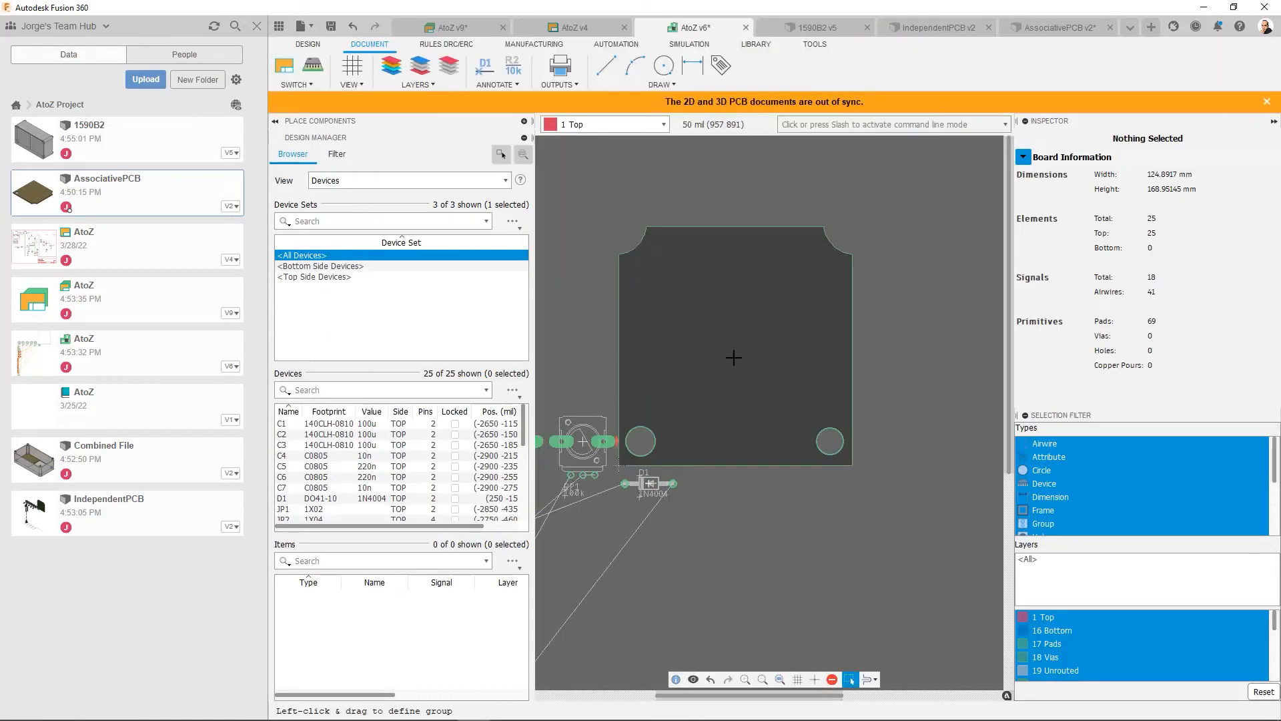
{"action": "left_click", "coordinate": [321, 70]}
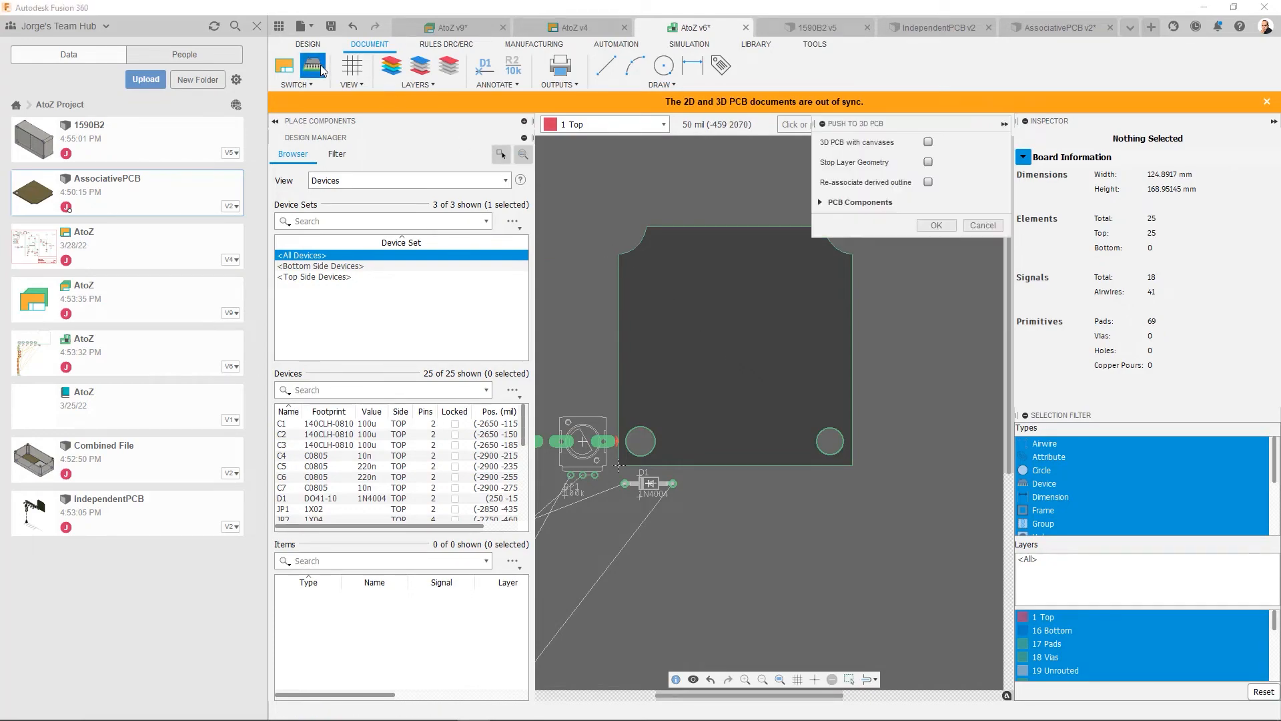
{"action": "left_click", "coordinate": [937, 225]}
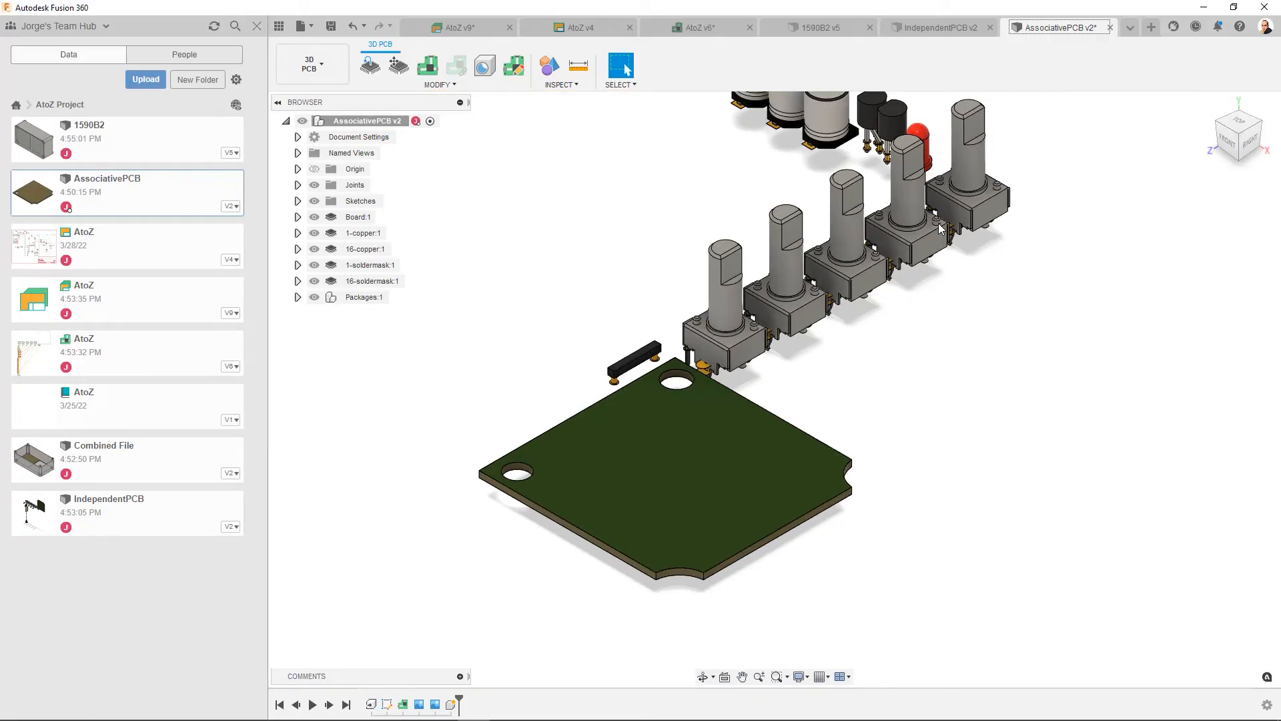
- Save the AtoZ electronics design with the version description "Full workflow from enclosure to 2D PCB Associative"
{"action": "left_click", "coordinate": [466, 29]}
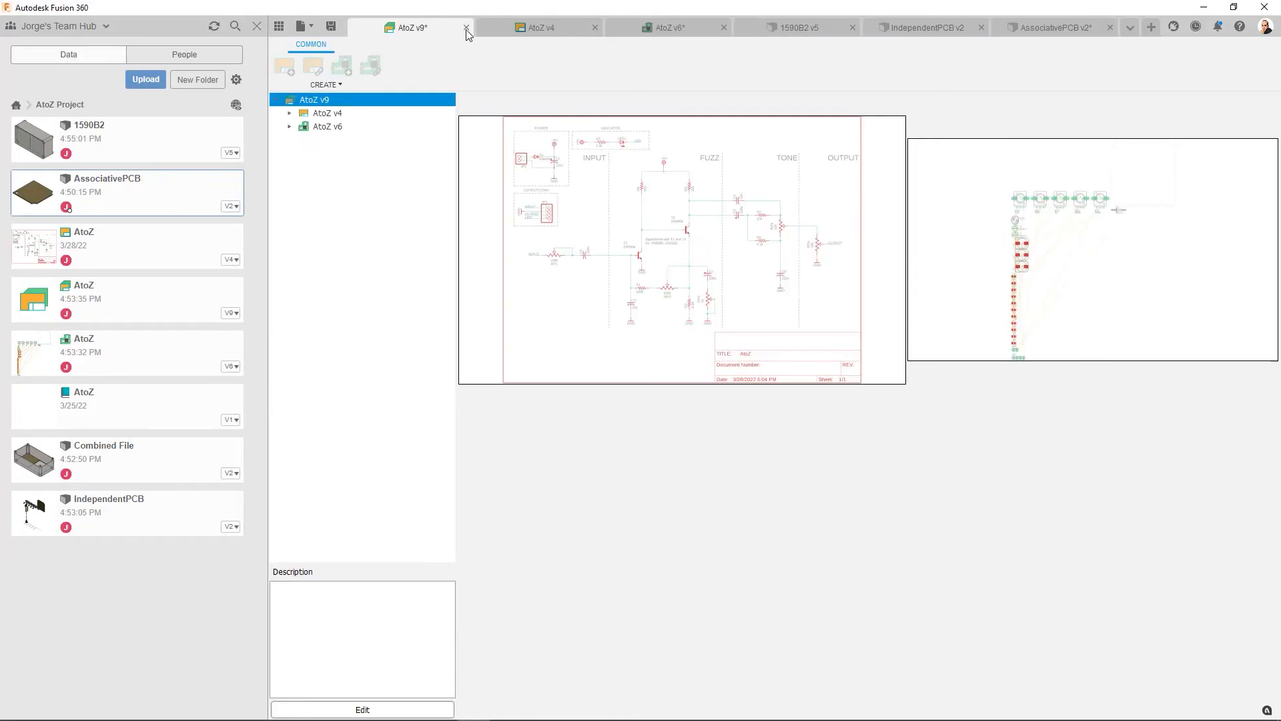
{"action": "left_click", "coordinate": [331, 27]}
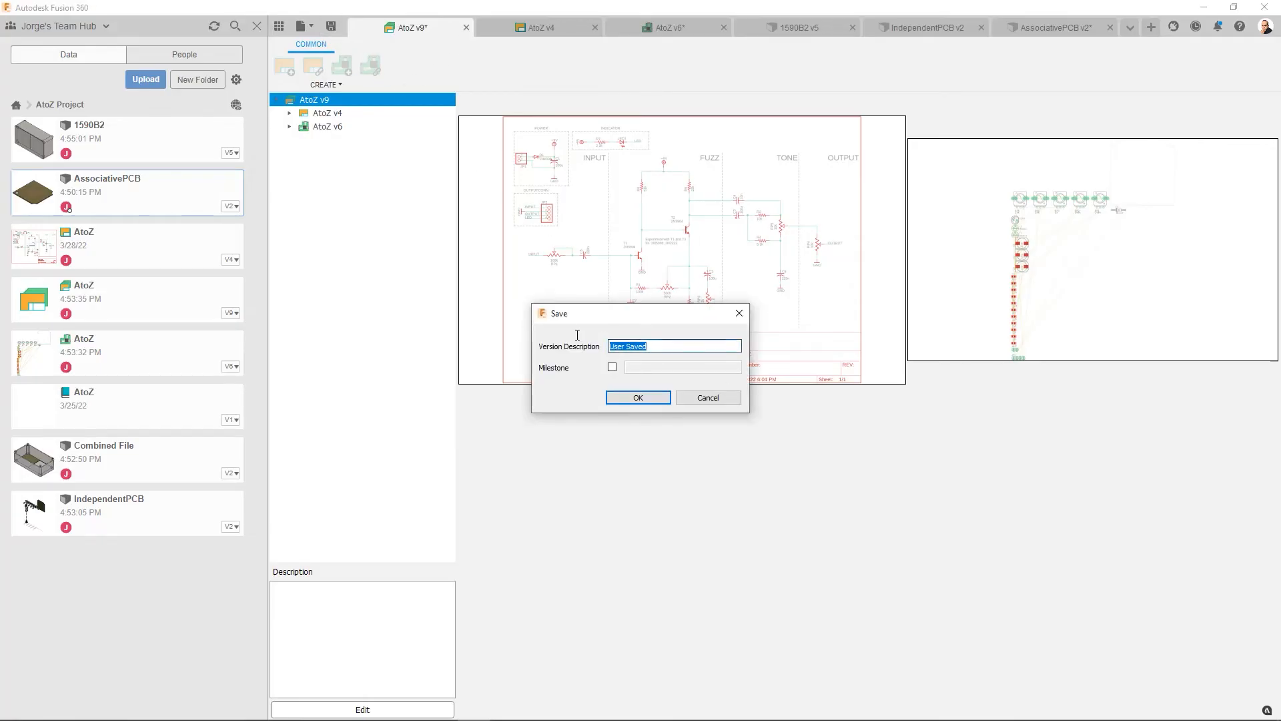
{"action": "key", "text": "BackSpace"}
{"action": "type", "text": "Full workflow from "}
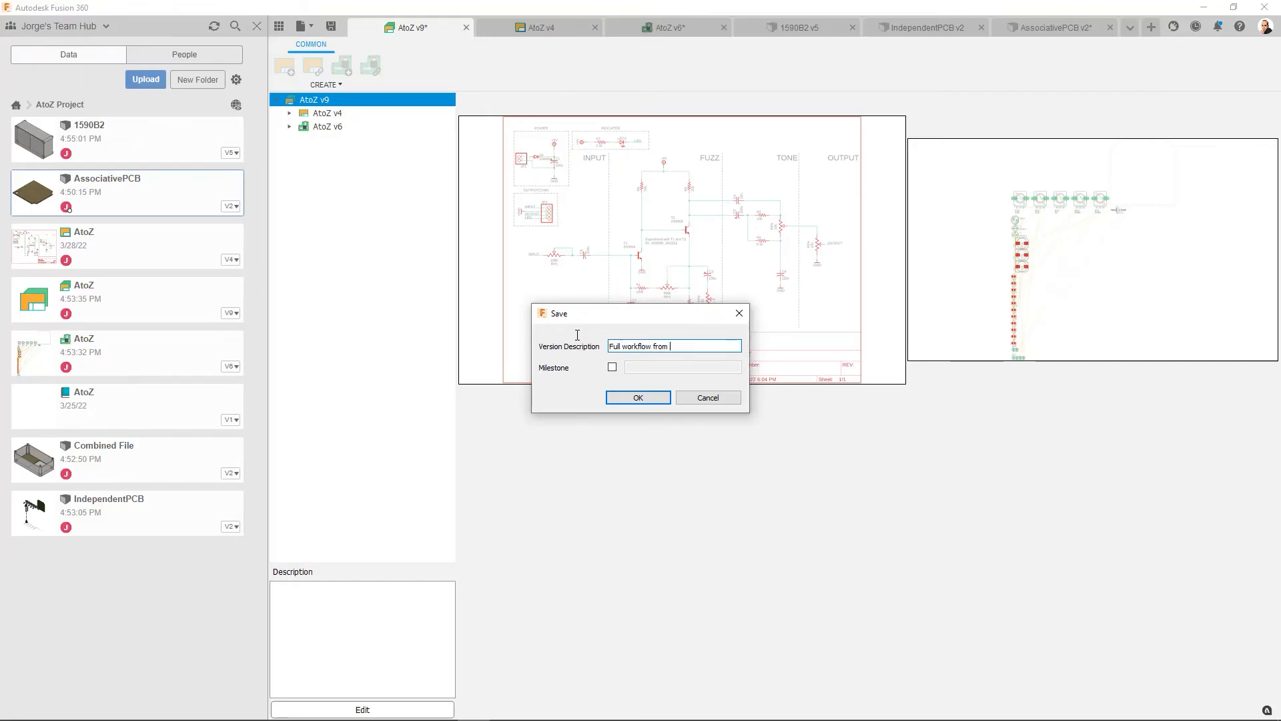
{"action": "type", "text": "enclosure to 2D PCB A"}
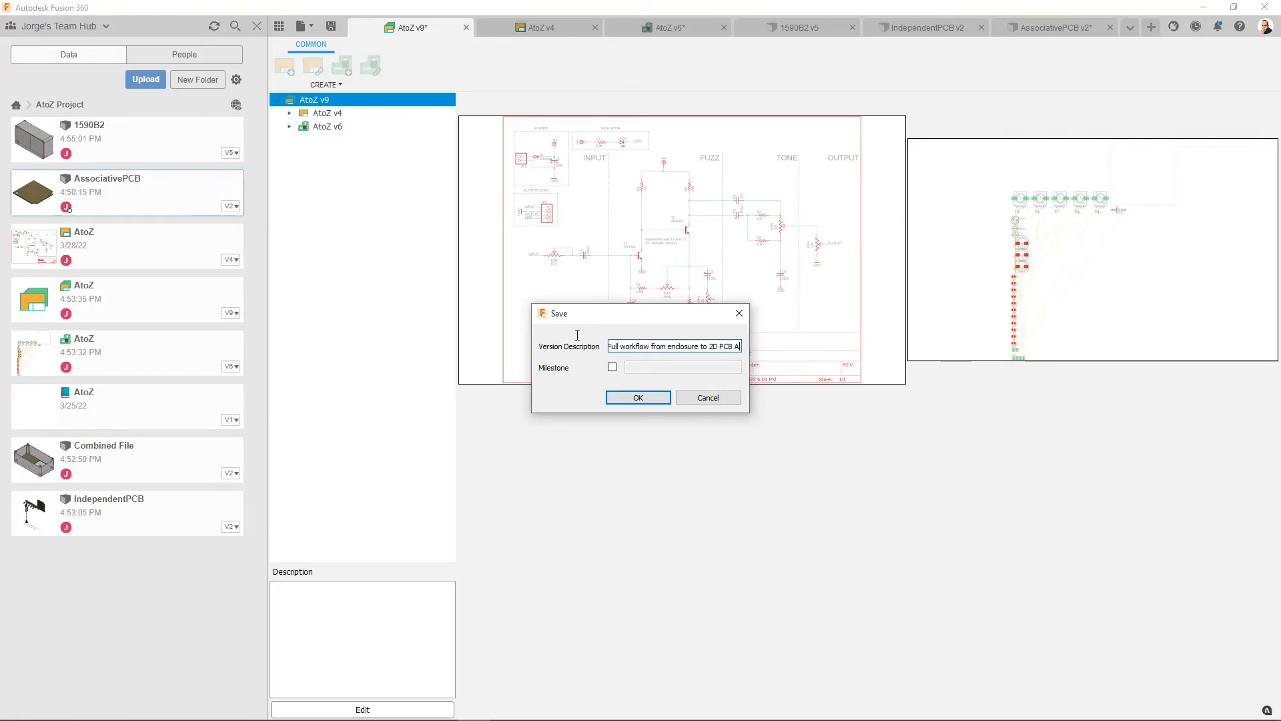
{"action": "type", "text": "ssociative"}
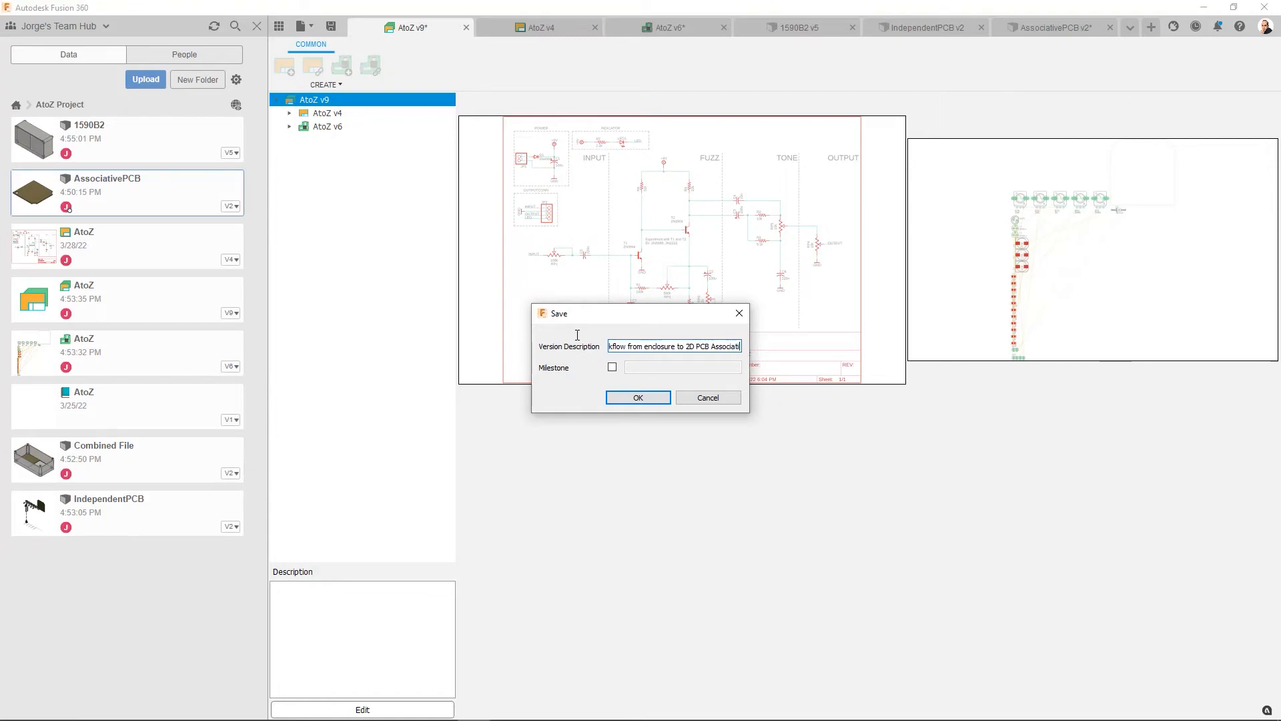
{"action": "left_click", "coordinate": [637, 398]}
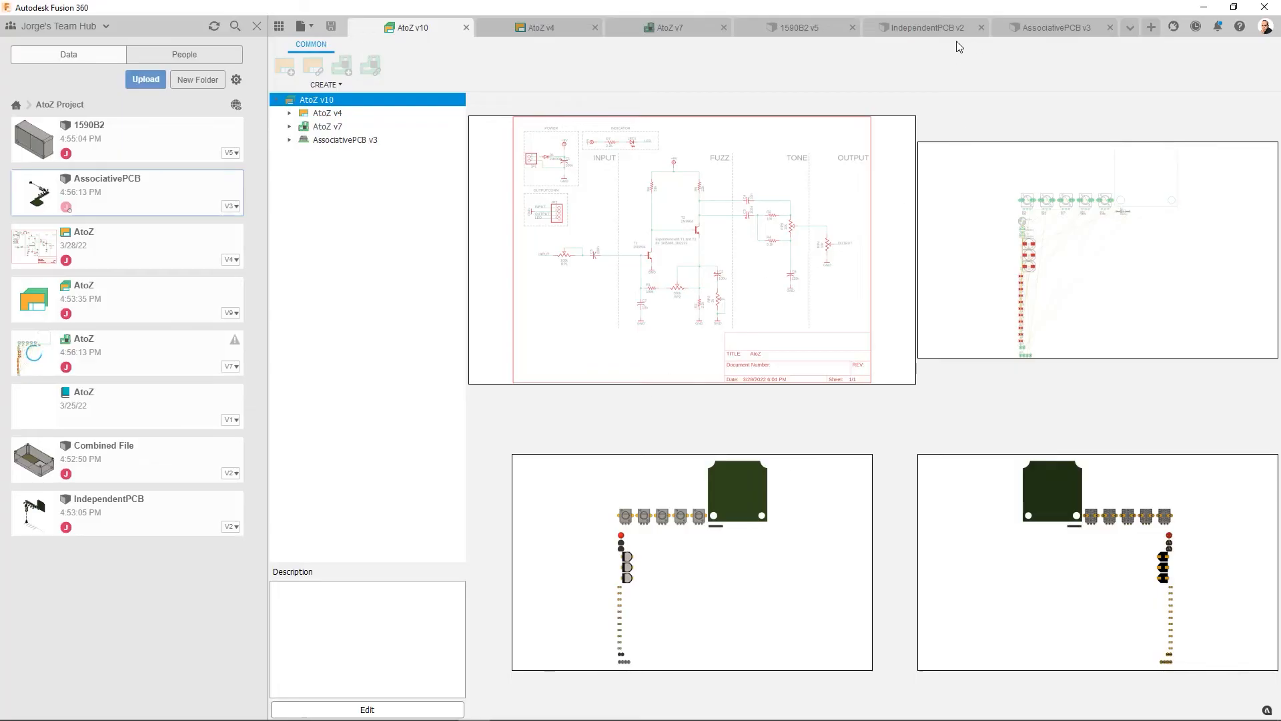
- Switch to the 1590B2 enclosure design and show its options for creating an associative or independent PCB
{"action": "left_click", "coordinate": [771, 30]}
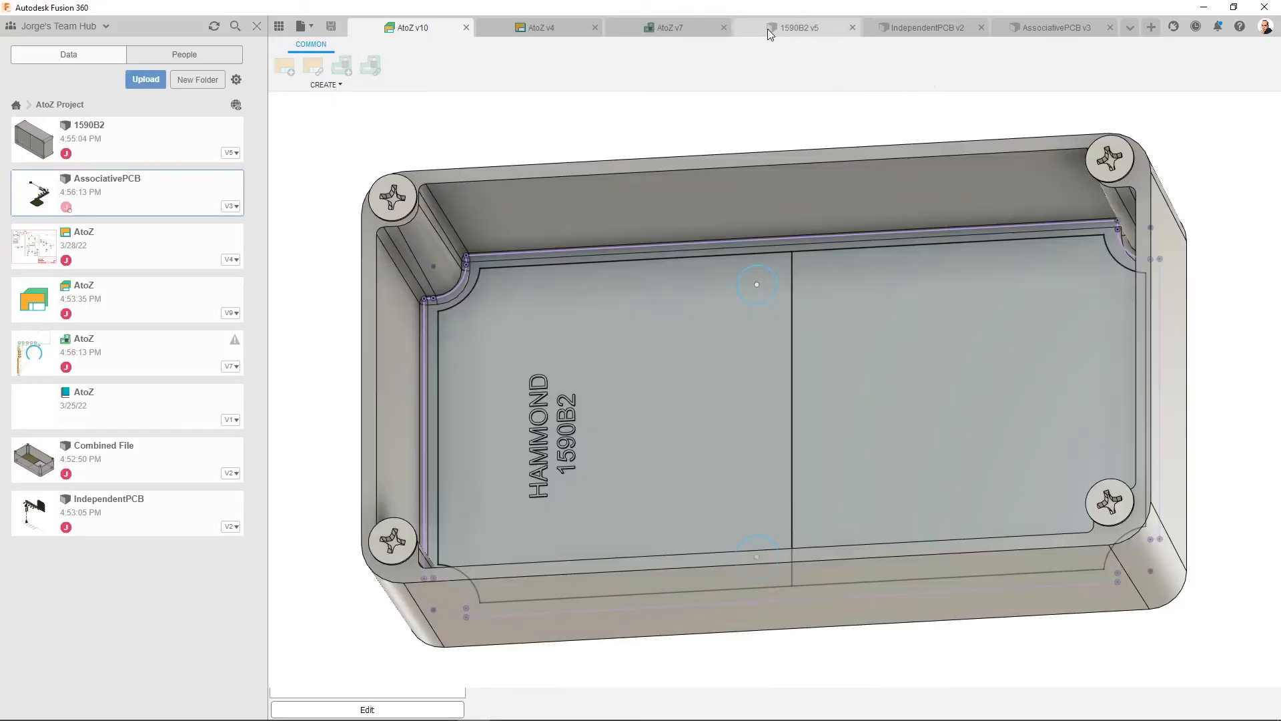
{"action": "left_click", "coordinate": [448, 86]}
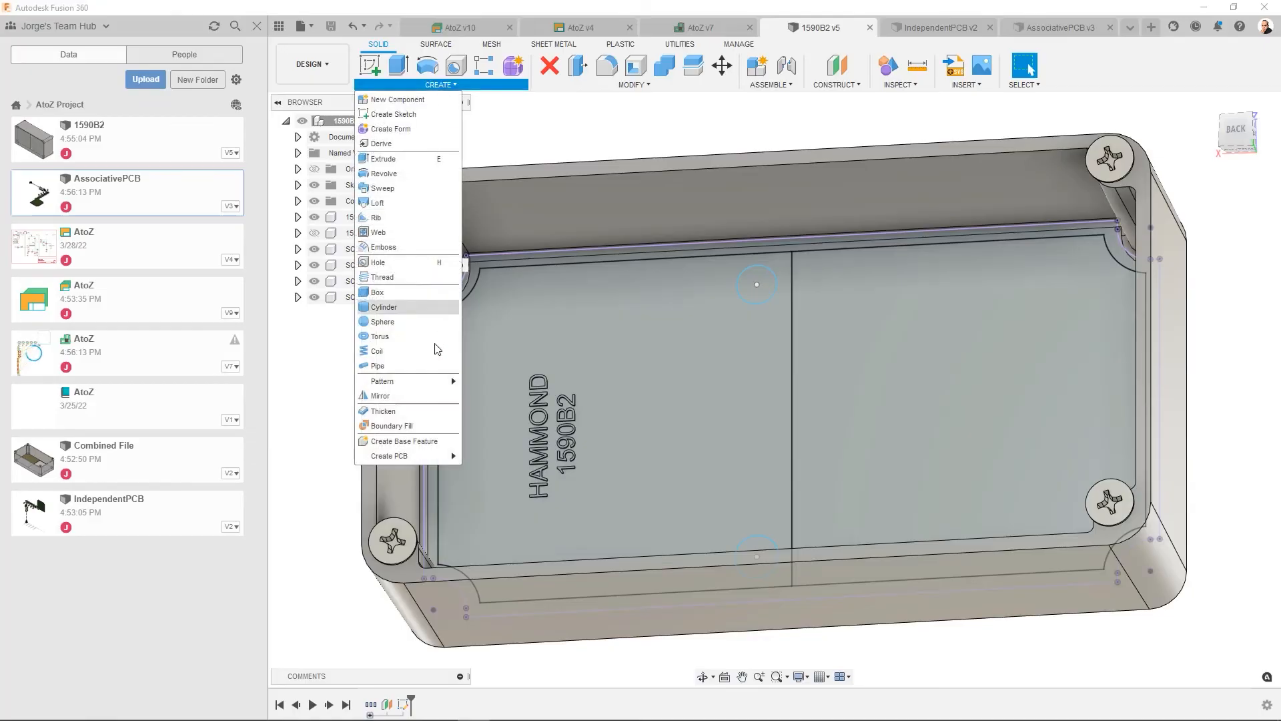
{"action": "mouse_move", "coordinate": [413, 459]}
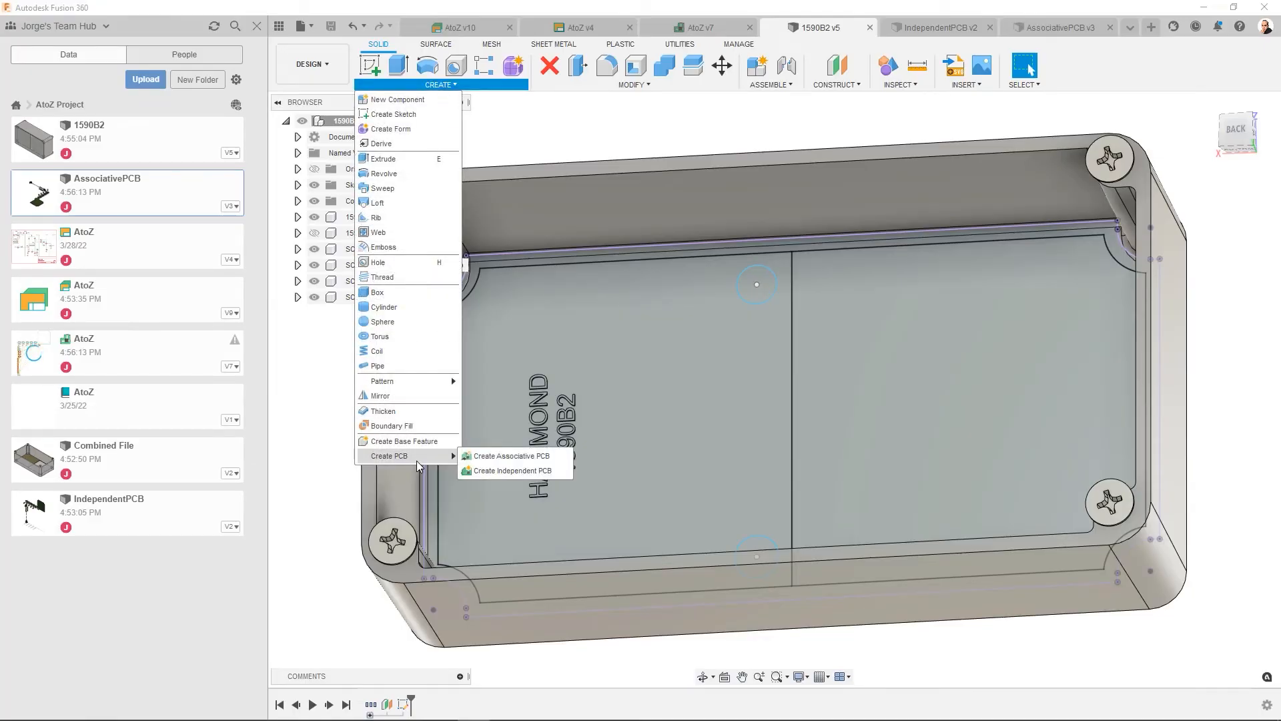
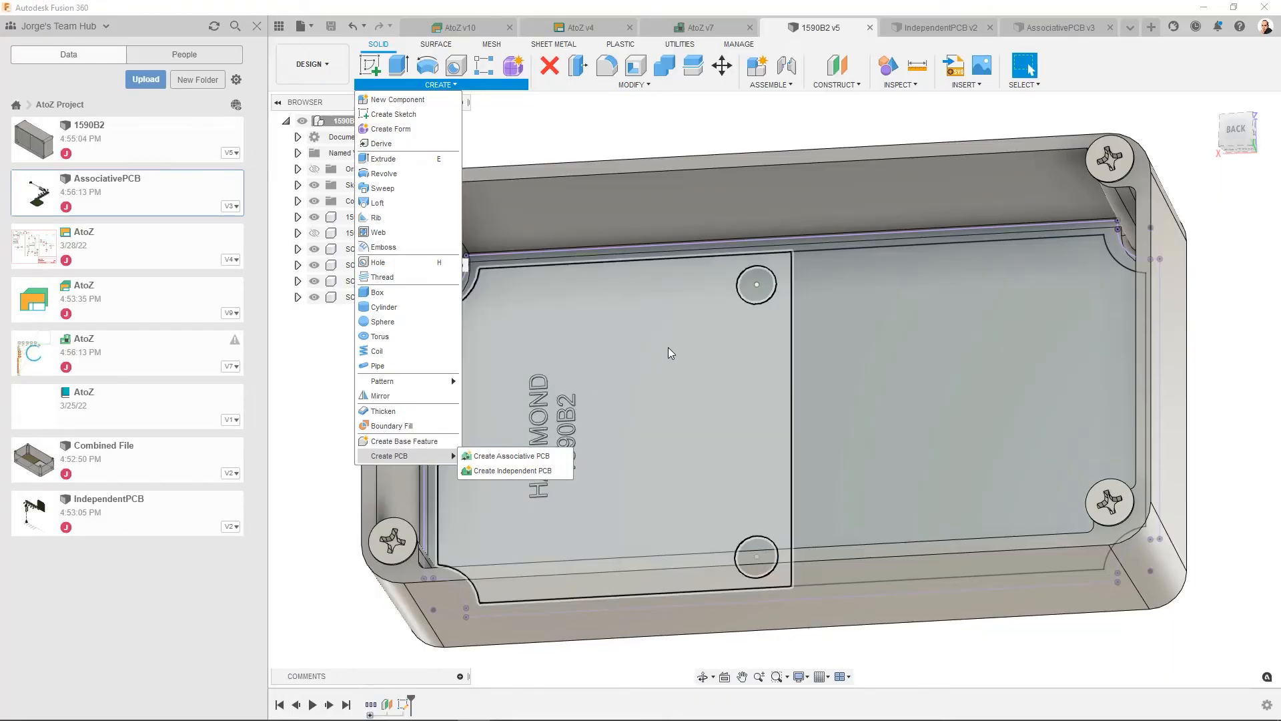
- Close the IndependentPCB, AssociativePCB and Combined File documents
{"action": "left_click", "coordinate": [827, 651]}
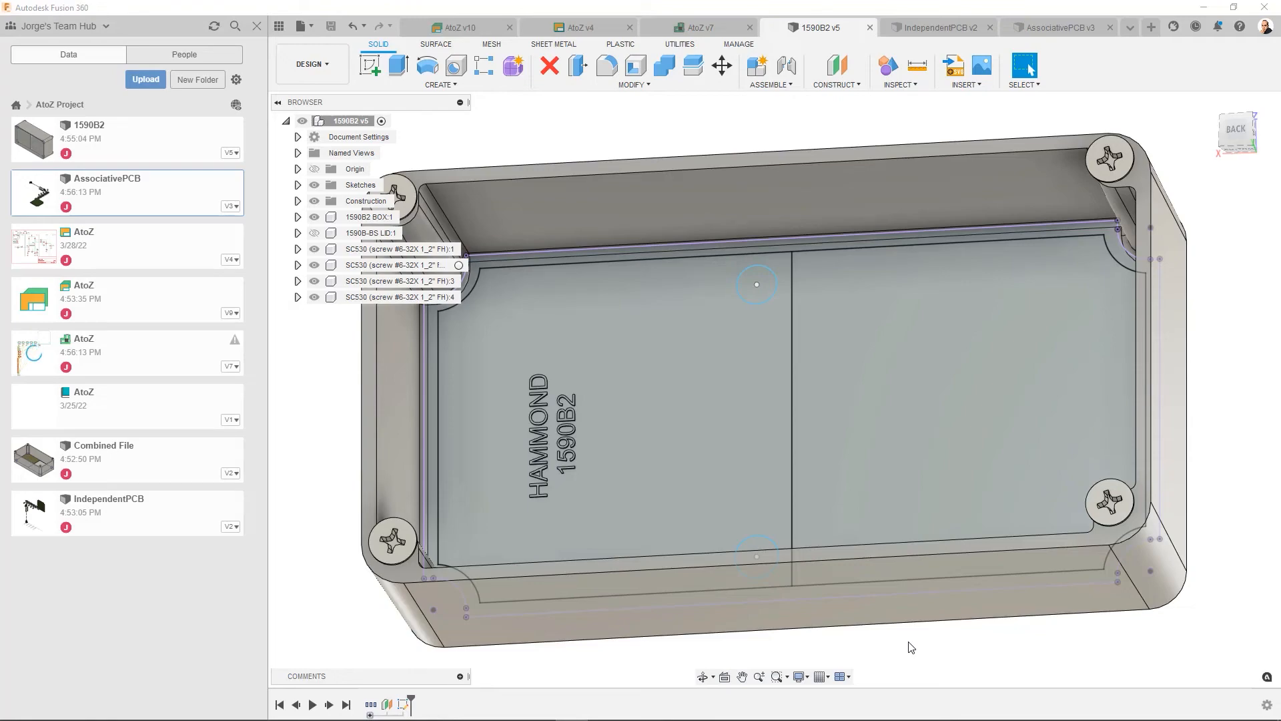
{"action": "left_click", "coordinate": [990, 28]}
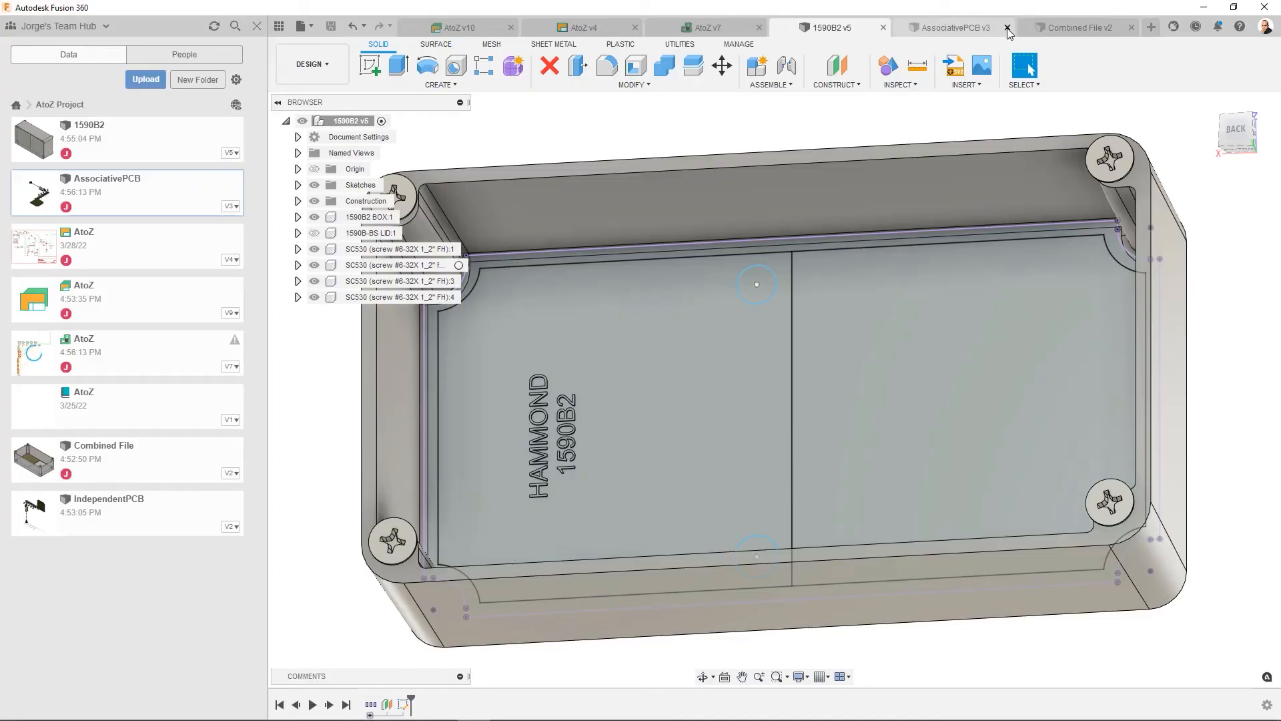
{"action": "left_click", "coordinate": [1008, 28]}
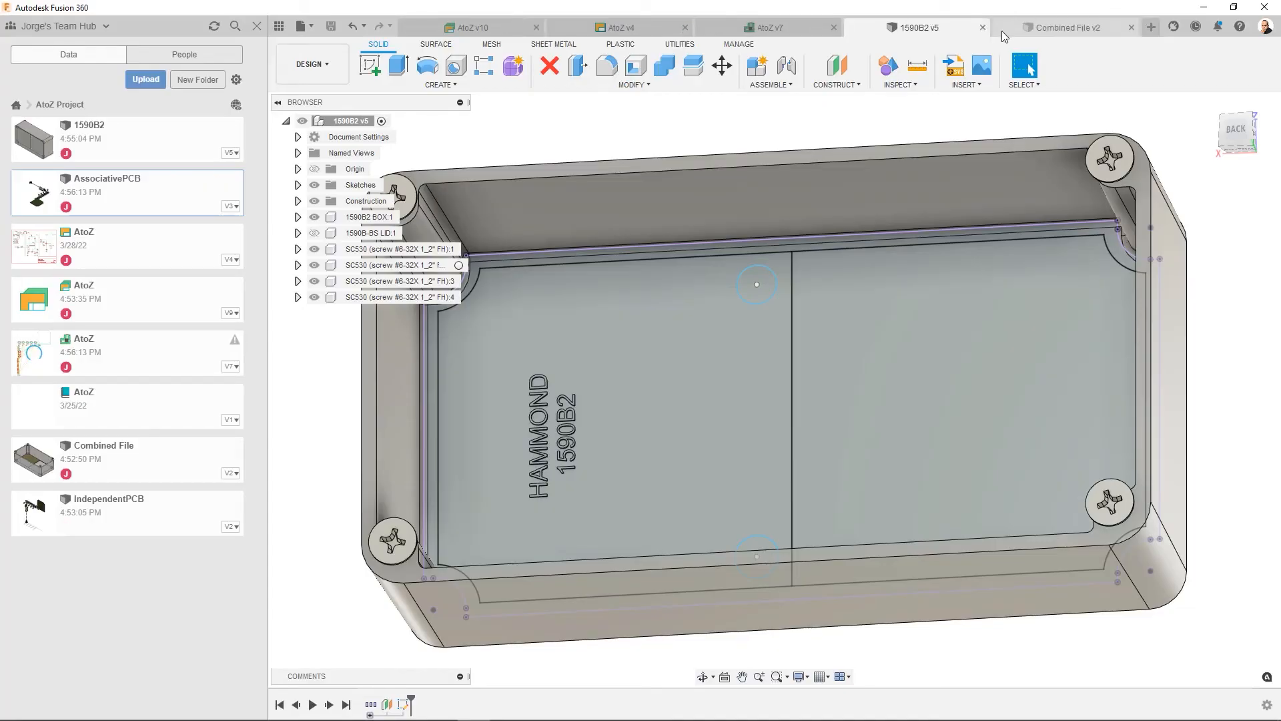
{"action": "left_click", "coordinate": [1132, 28]}
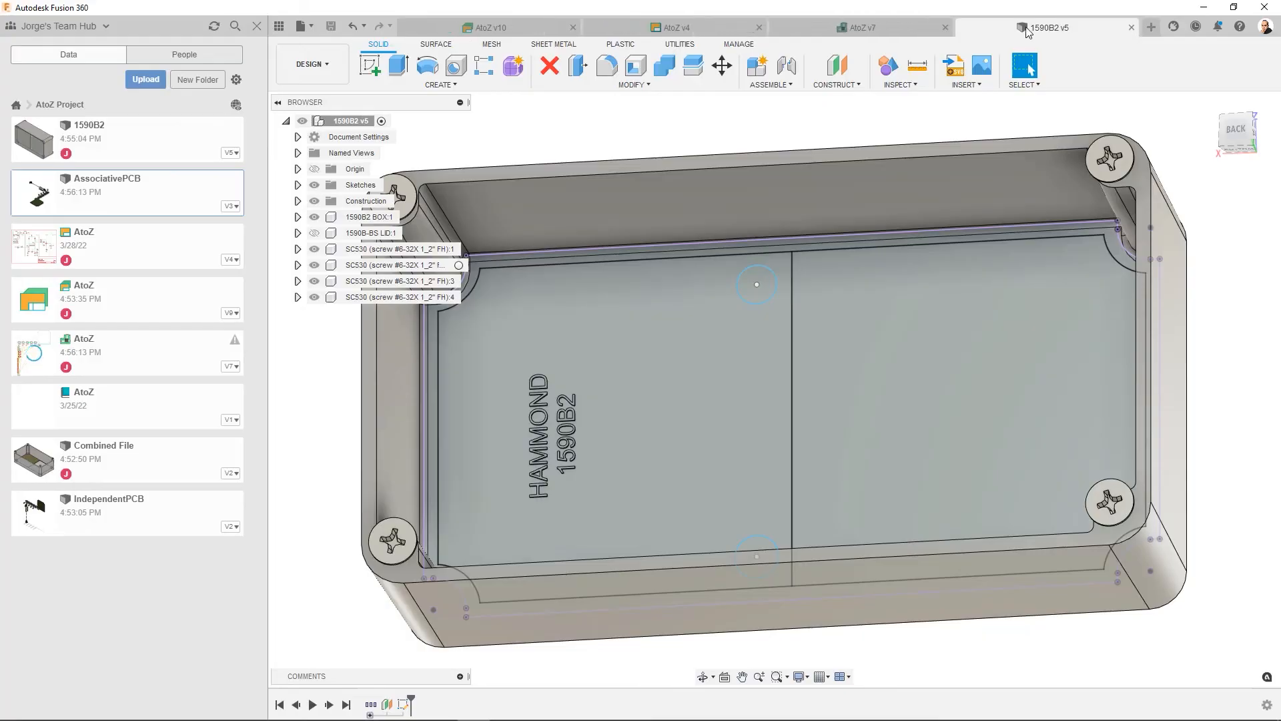
- Switch to the AtoZ 2D PCB and remove its 3D PCB link
{"action": "left_click", "coordinate": [865, 27]}
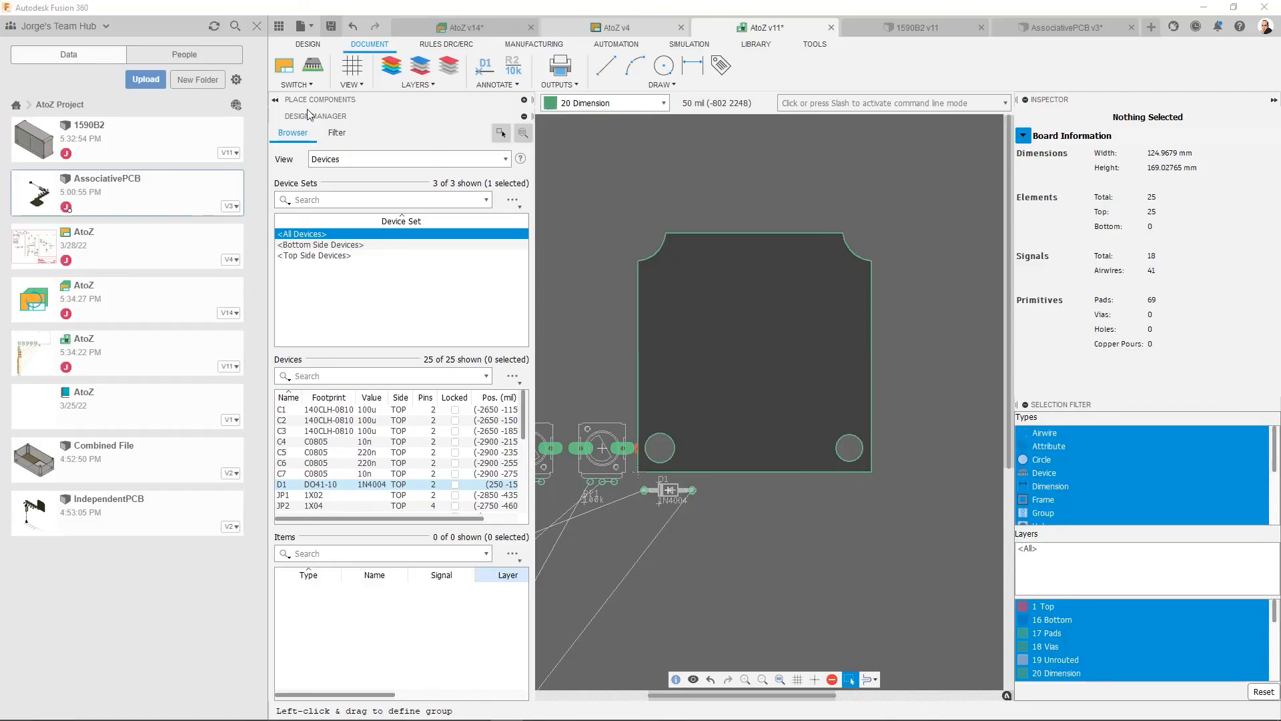
{"action": "left_click", "coordinate": [313, 86]}
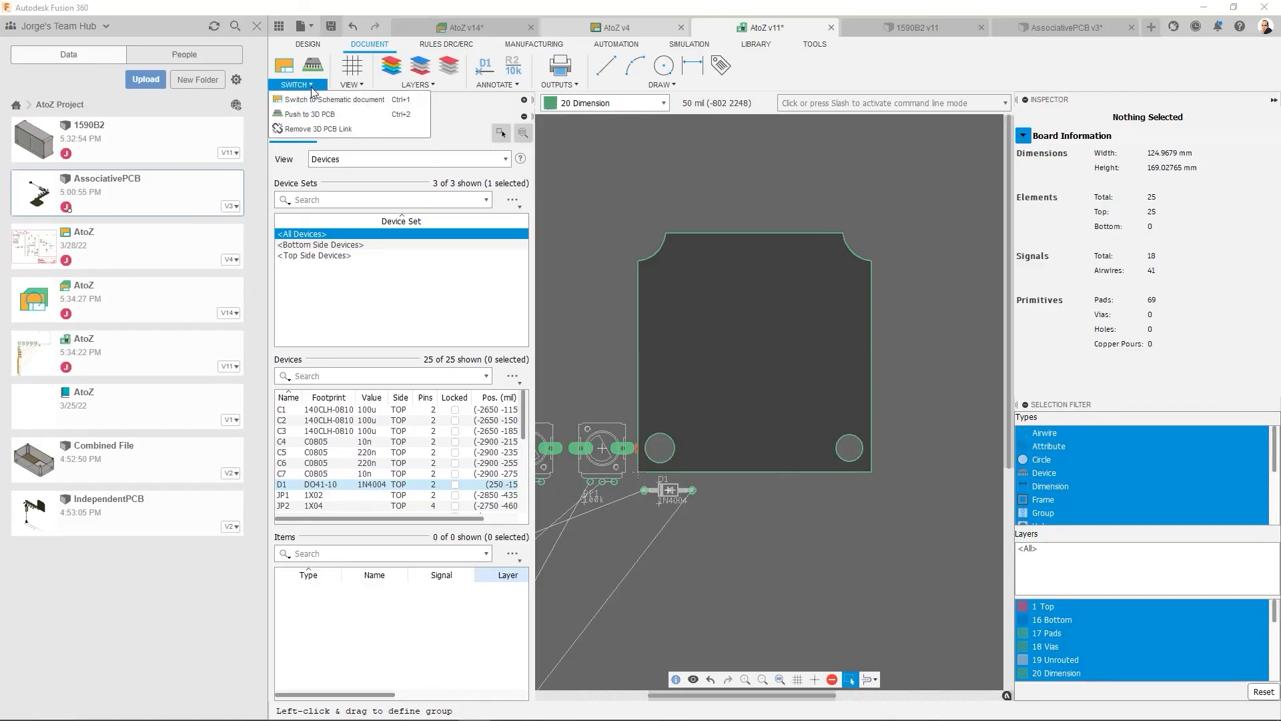
{"action": "left_click", "coordinate": [331, 128]}
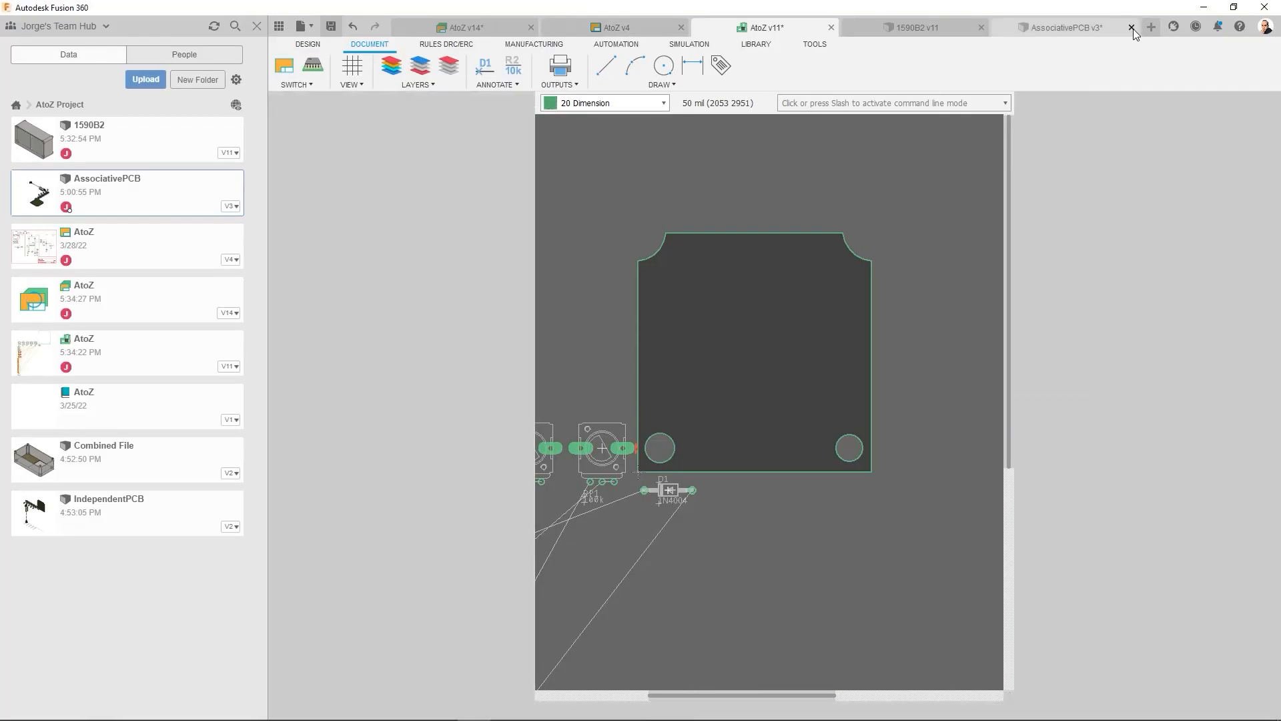
- Close the AssociativePCB design and save its pending changes
{"action": "left_click", "coordinate": [1132, 28]}
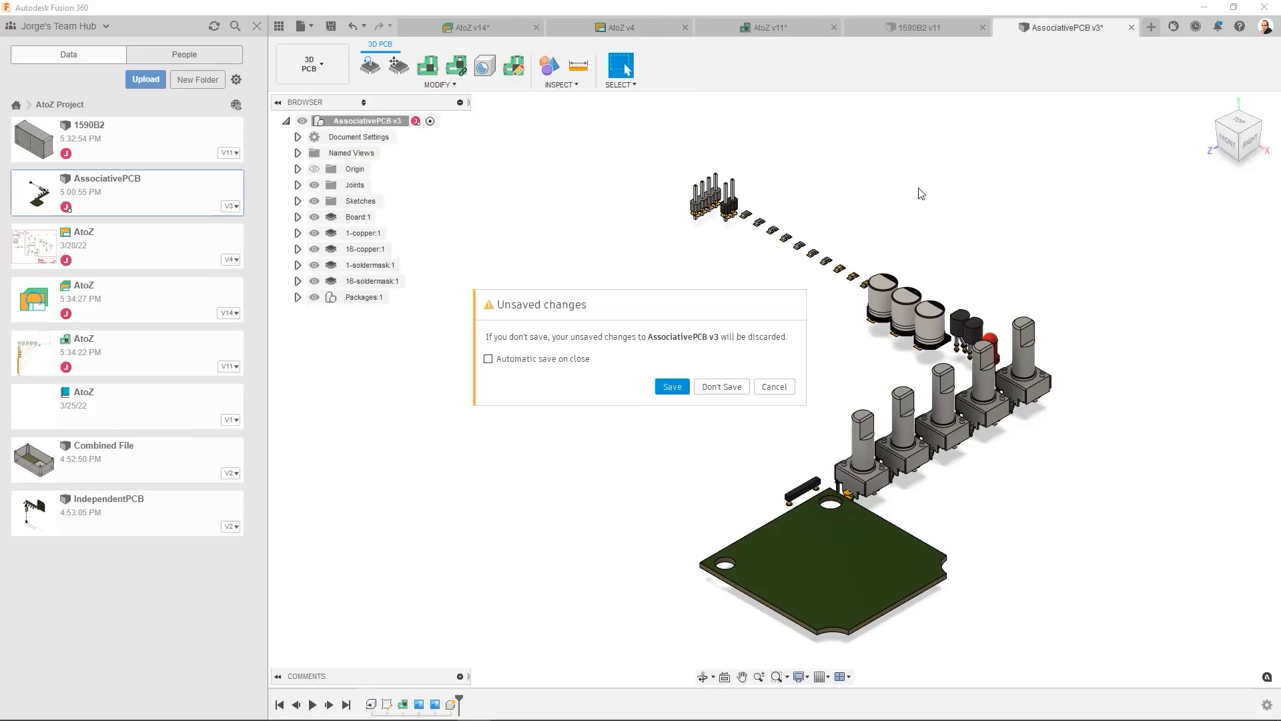
{"action": "left_click", "coordinate": [672, 387]}
{"action": "key", "text": "Return"}
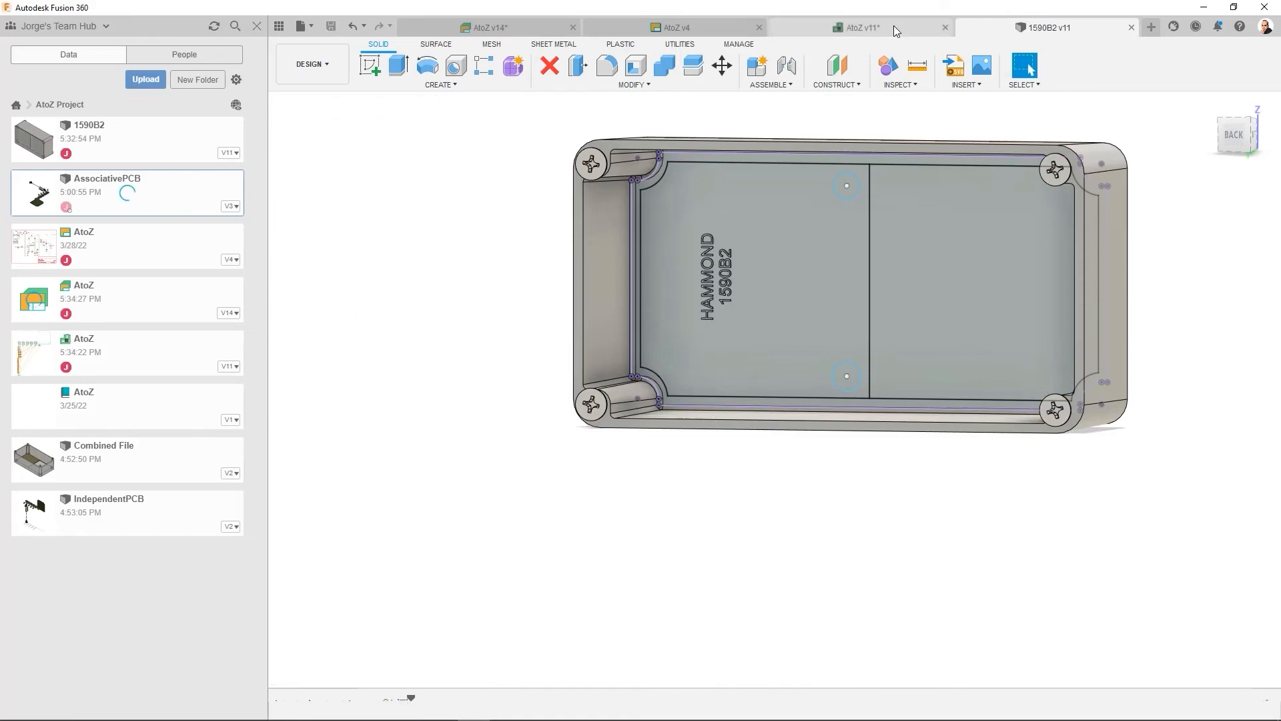
- Delete the whole board outline and both mounting-hole circles from the AtoZ 2D PCB
{"action": "left_click", "coordinate": [897, 32]}
{"action": "left_click", "coordinate": [352, 85]}
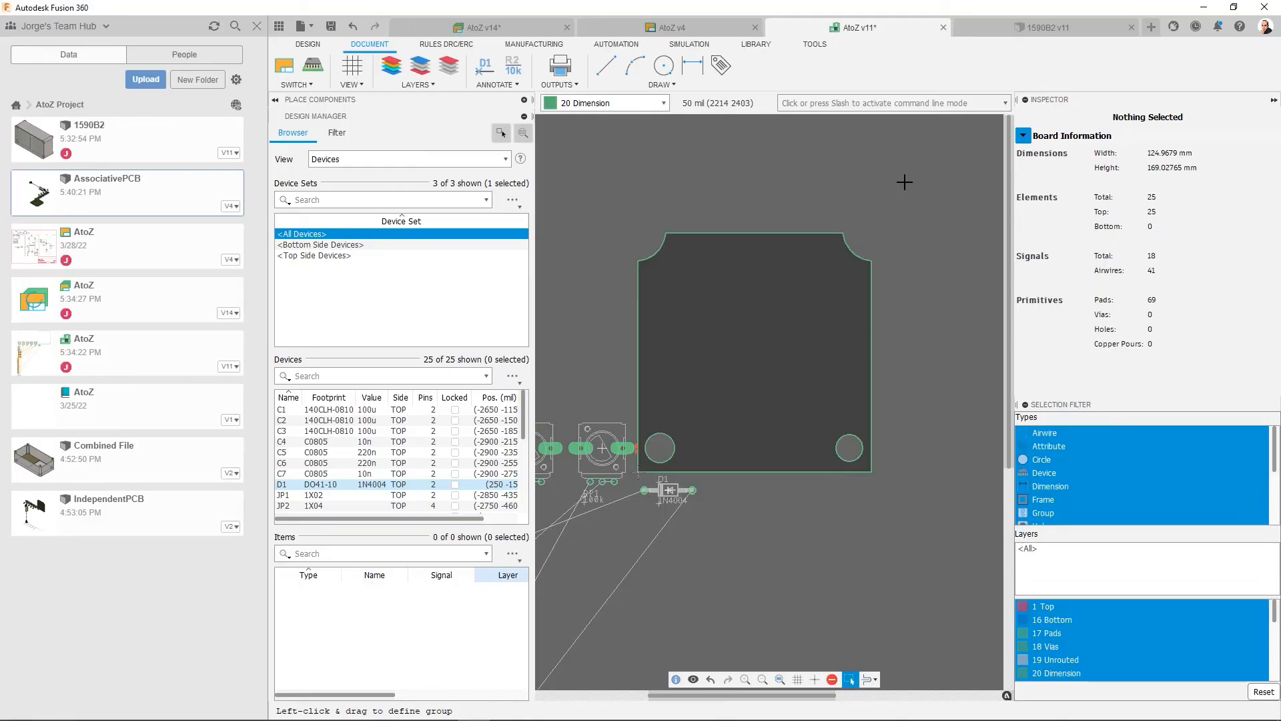
{"action": "left_click_drag", "start_coordinate": [906, 198], "coordinate": [639, 471]}
{"action": "left_click_drag", "start_coordinate": [635, 472], "coordinate": [636, 476]}
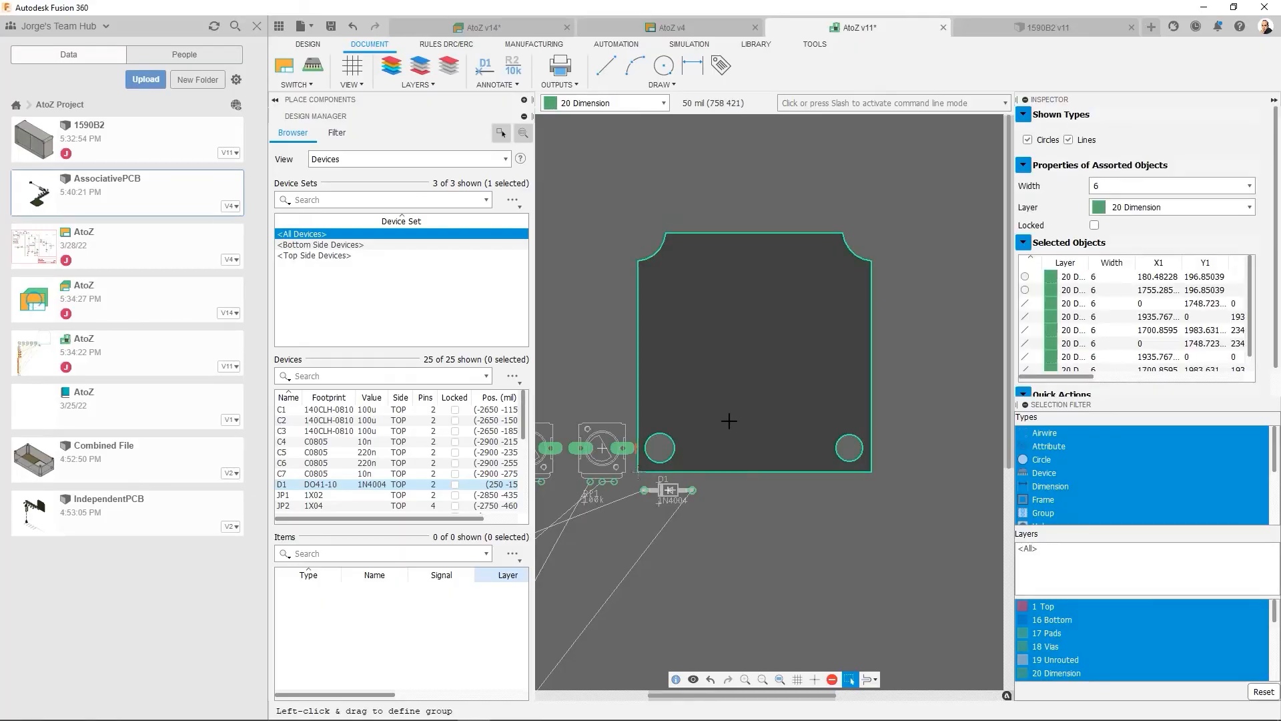
{"action": "key", "text": "Delete"}
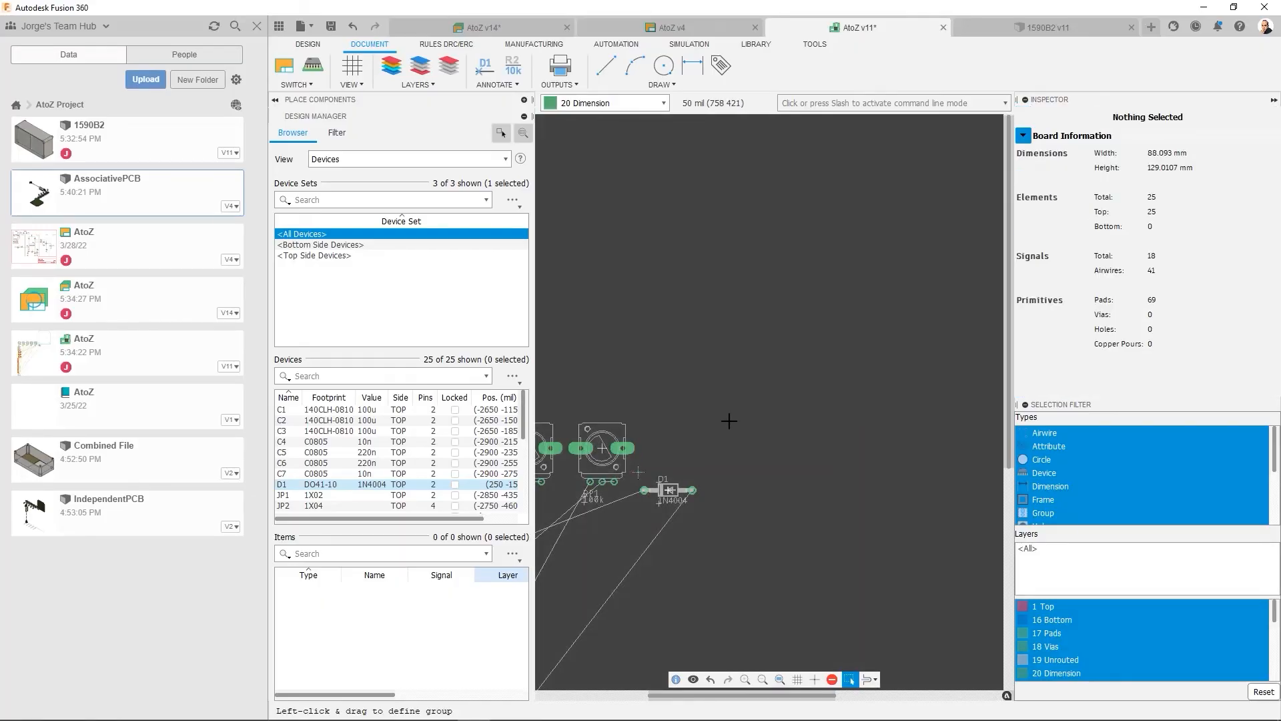
- Draw a closed L-shaped board outline from the origin on the 20 Dimension layer with line width 6
{"action": "scroll", "coordinate": [729, 421], "scroll_direction": "down", "scroll_amount": 5}
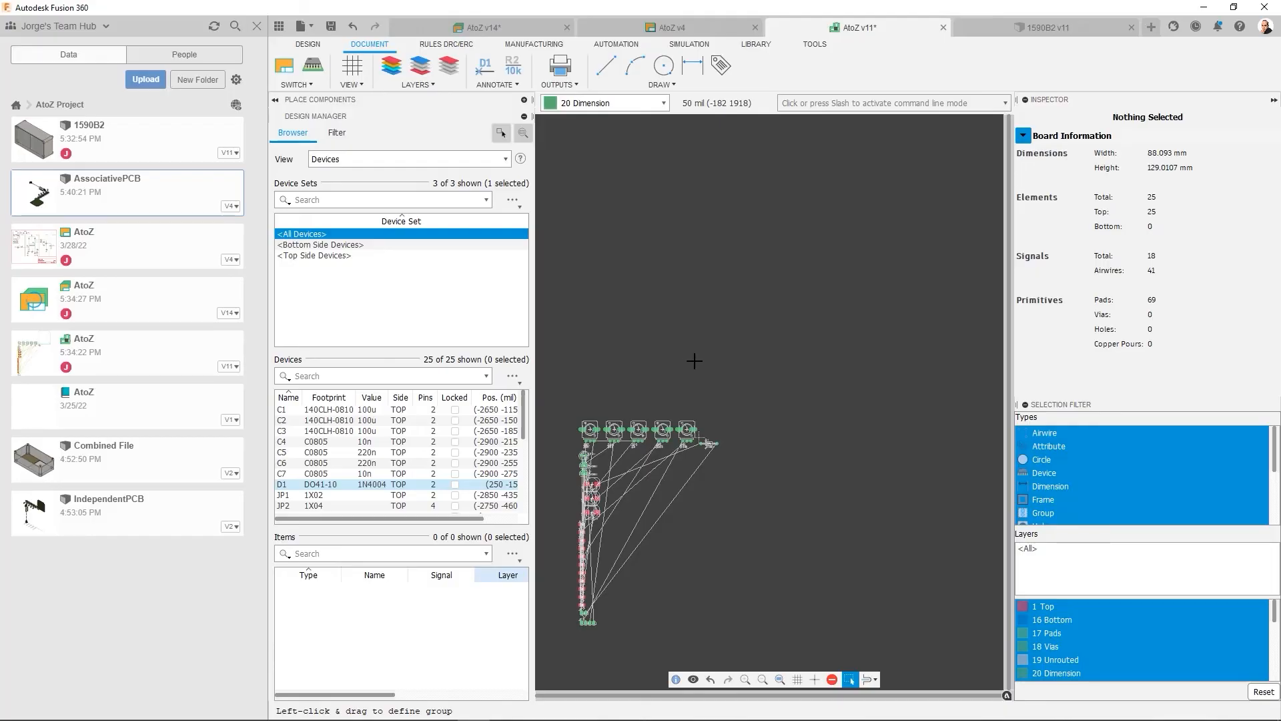
{"action": "scroll", "coordinate": [730, 442], "scroll_direction": "up", "scroll_amount": 4}
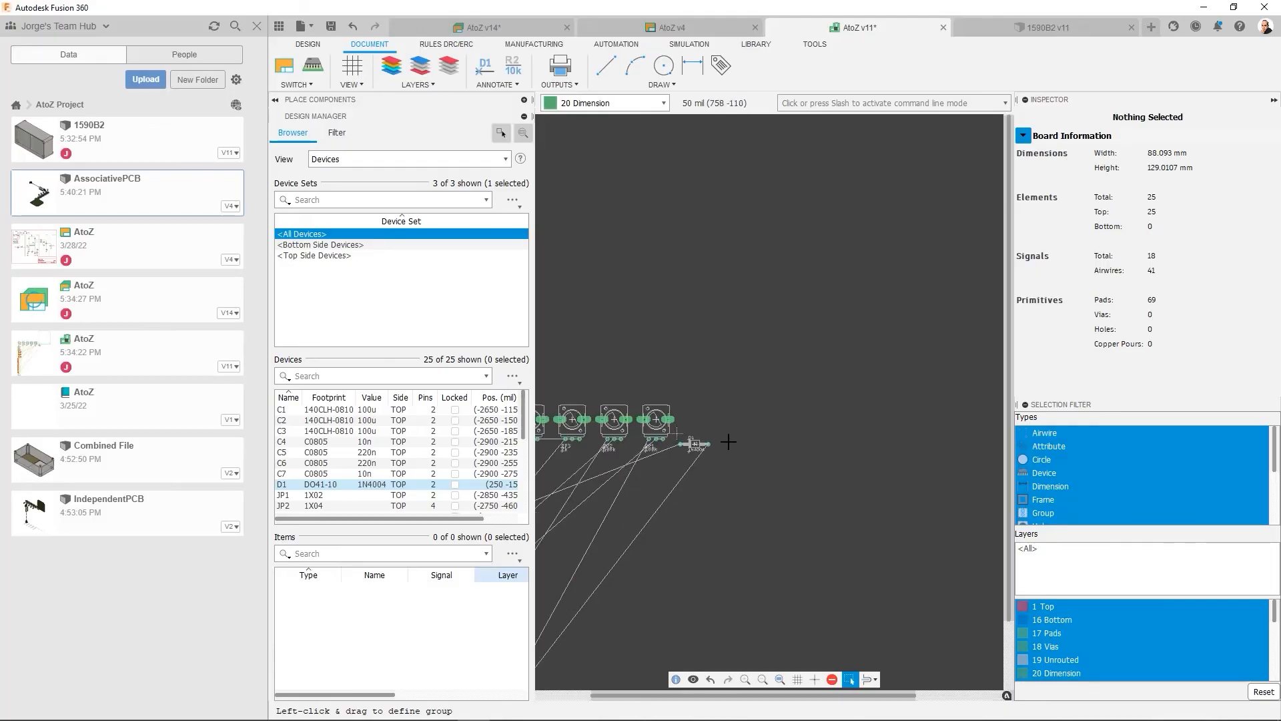
{"action": "left_click", "coordinate": [606, 64]}
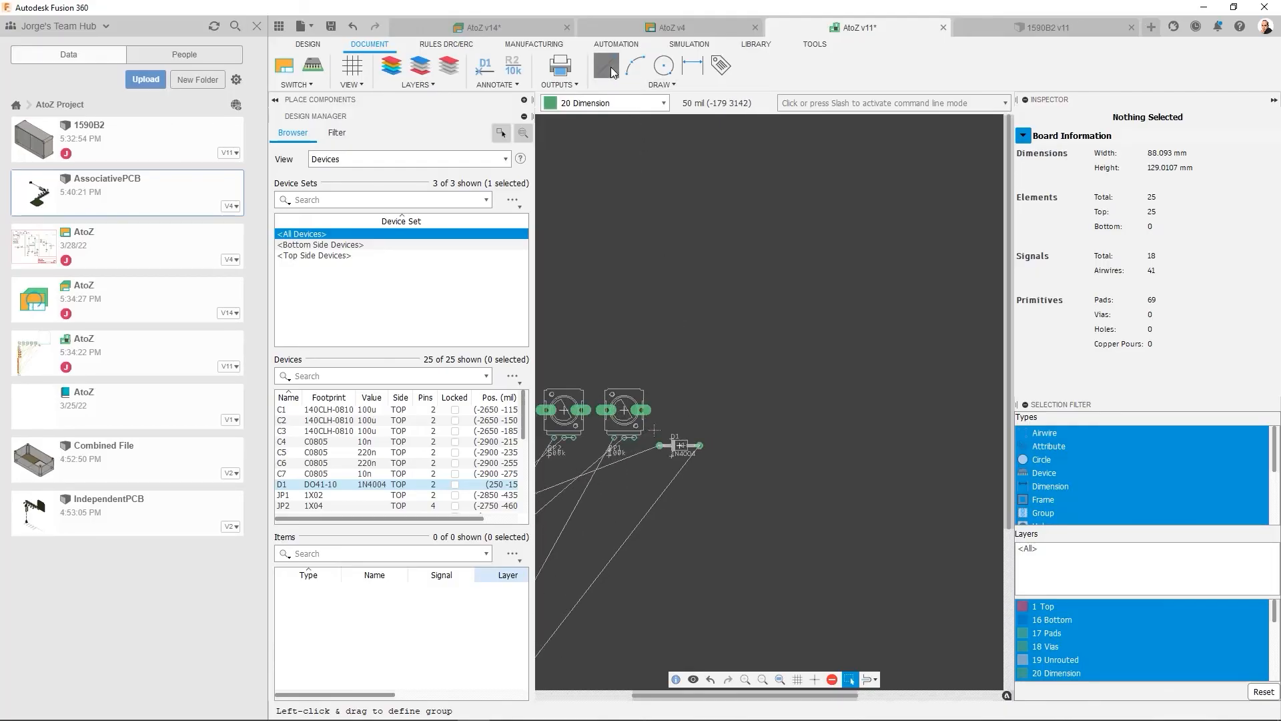
{"action": "left_click", "coordinate": [659, 445]}
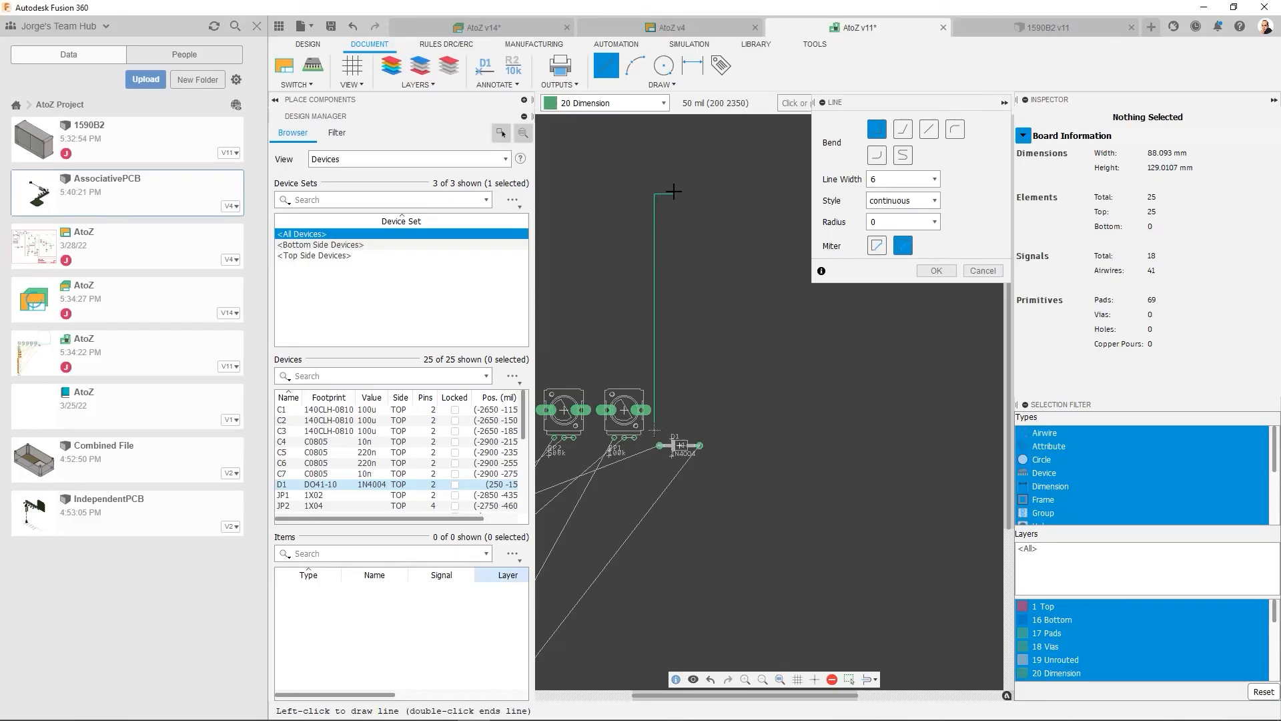
{"action": "left_click", "coordinate": [699, 151]}
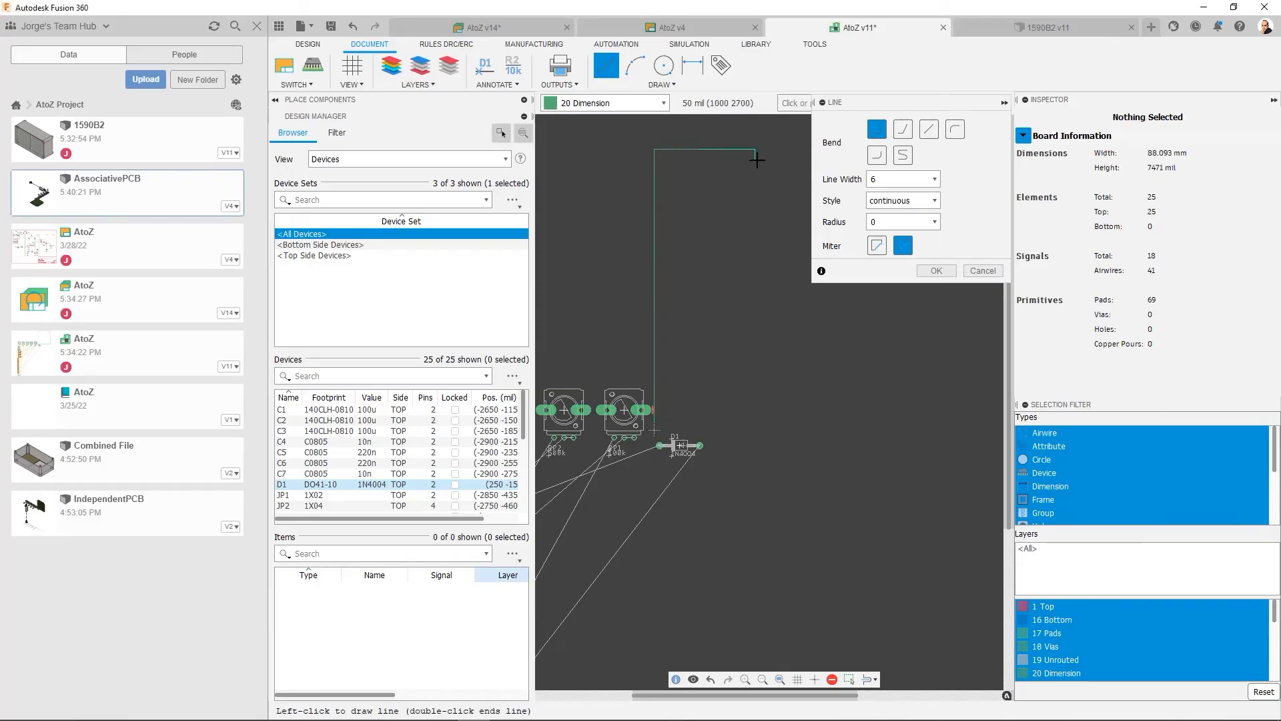
{"action": "left_click", "coordinate": [799, 349]}
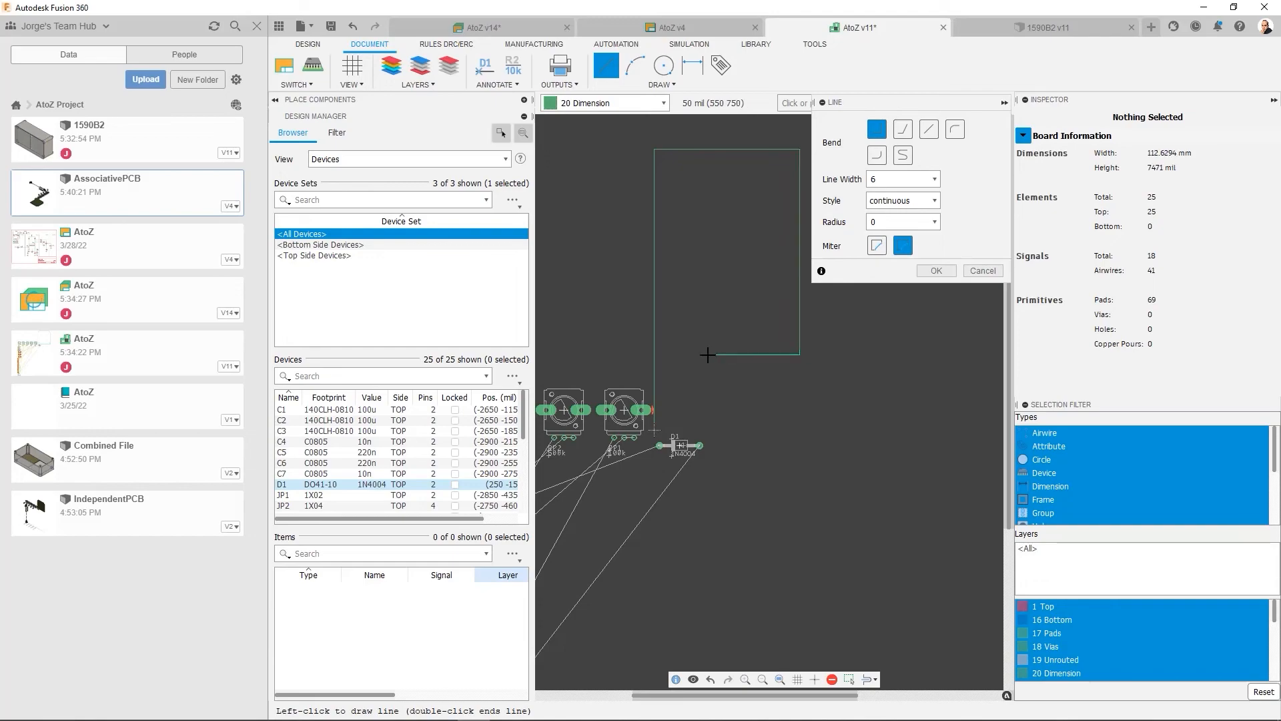
{"action": "left_click", "coordinate": [694, 428]}
{"action": "left_click", "coordinate": [653, 429]}
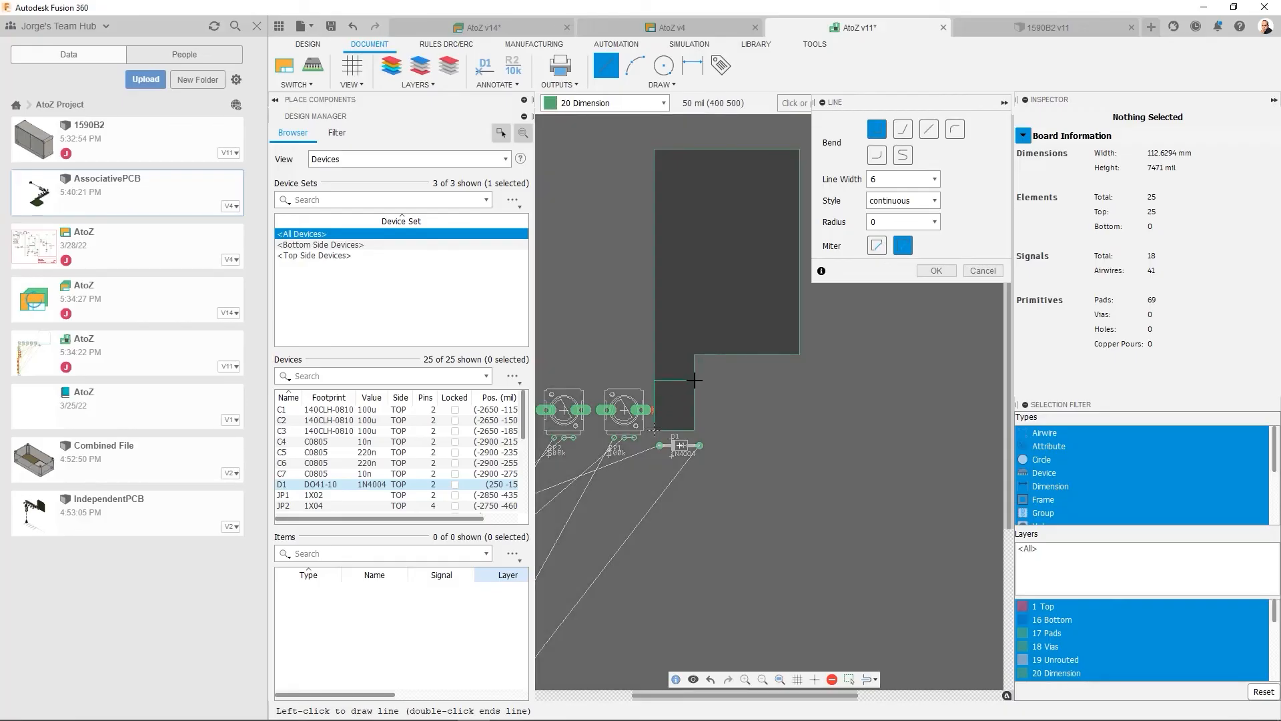
{"action": "key", "text": "Escape"}
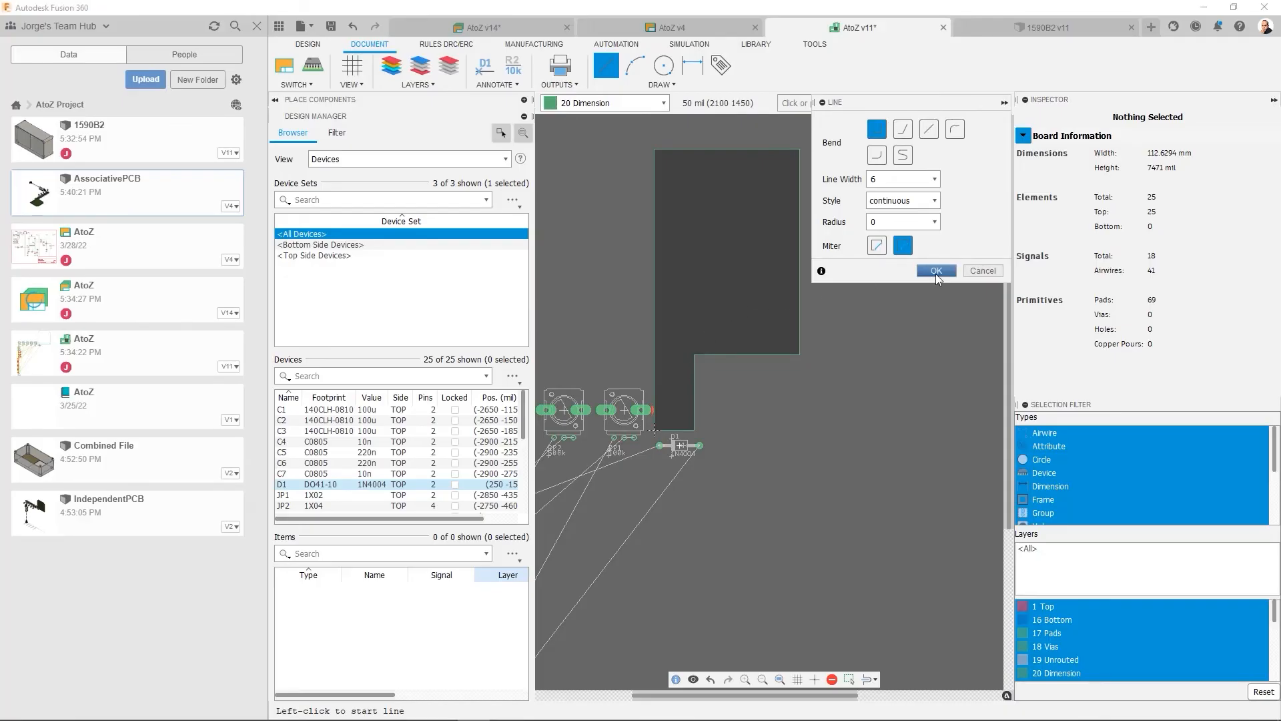
{"action": "left_click", "coordinate": [936, 271]}
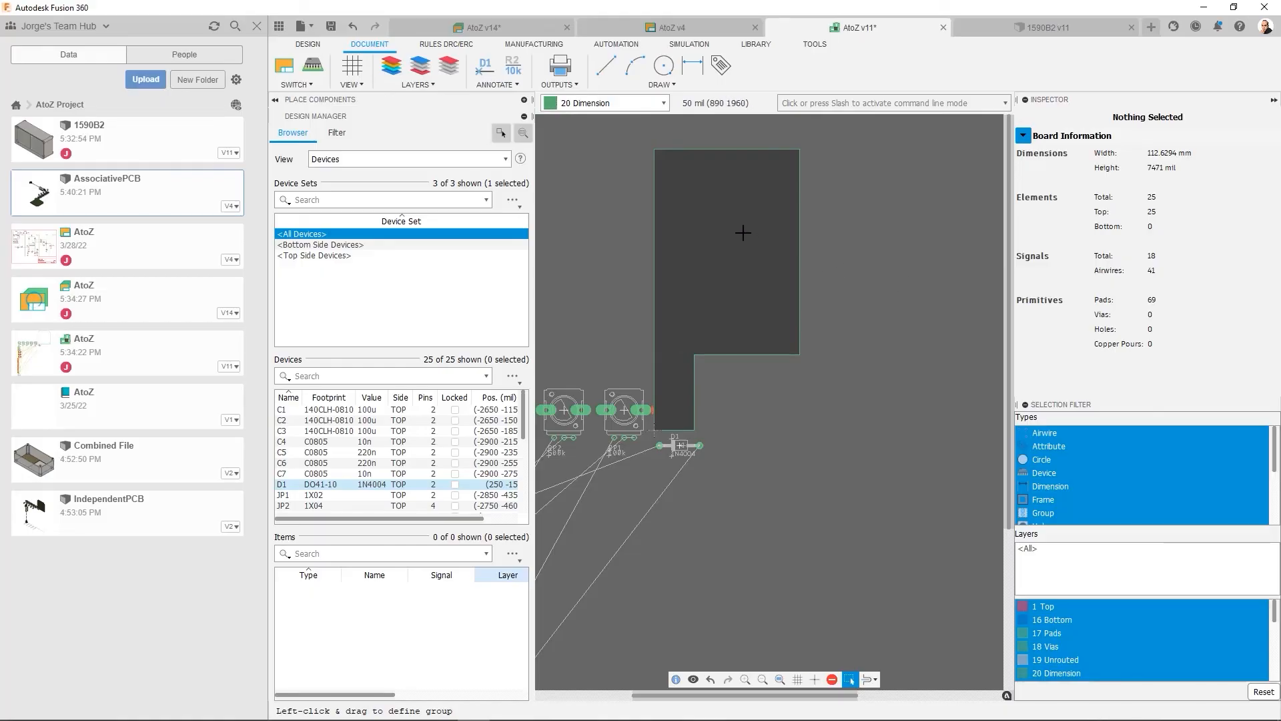
- Push the redrawn 2D board to a new 3D PCB with the default options and save it as EIPWorkflowPCB in AtoZ Project
{"action": "left_click", "coordinate": [313, 67]}
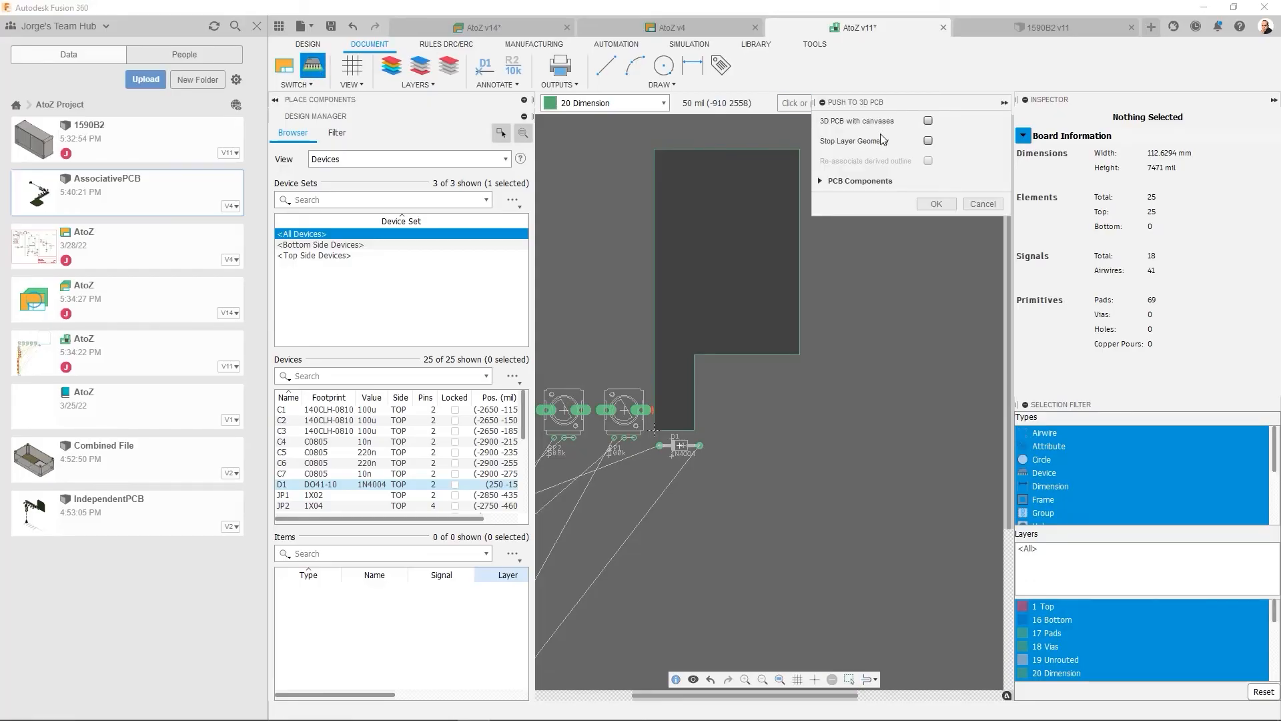
{"action": "left_click", "coordinate": [935, 205]}
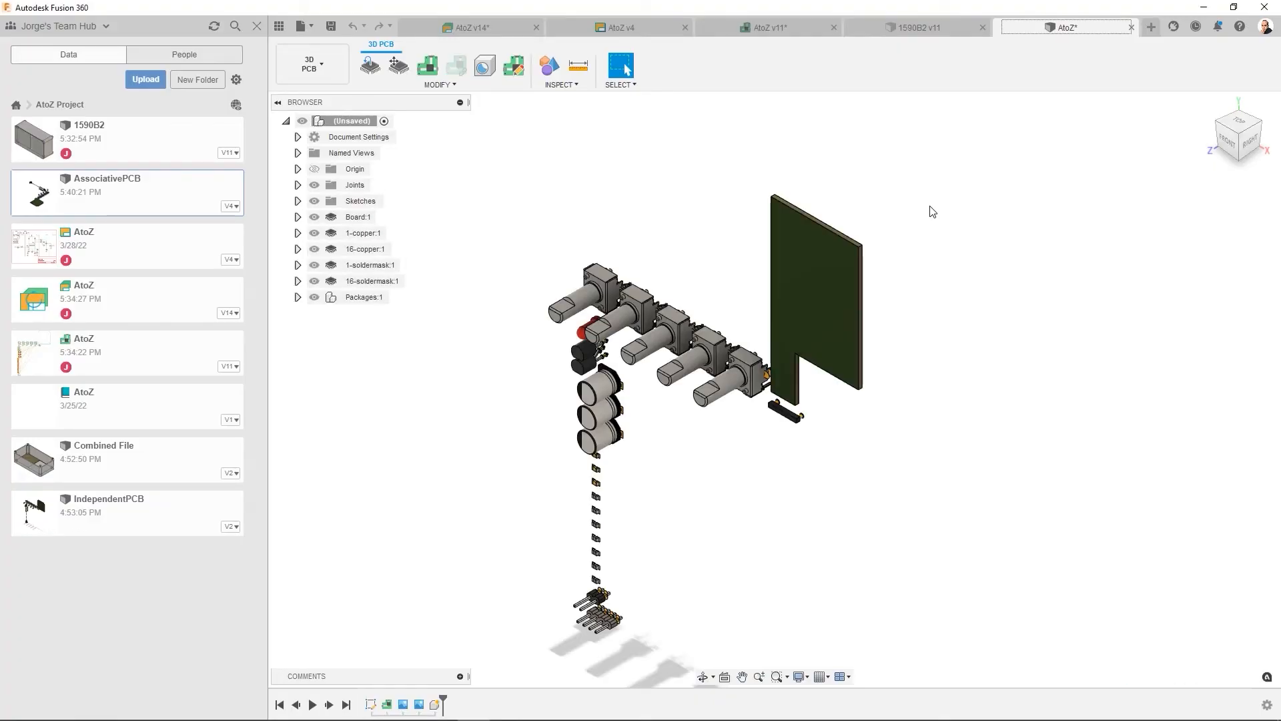
{"action": "left_click", "coordinate": [330, 29]}
{"action": "left_click", "coordinate": [433, 122]}
{"action": "left_click_drag", "start_coordinate": [433, 122], "coordinate": [396, 126]}
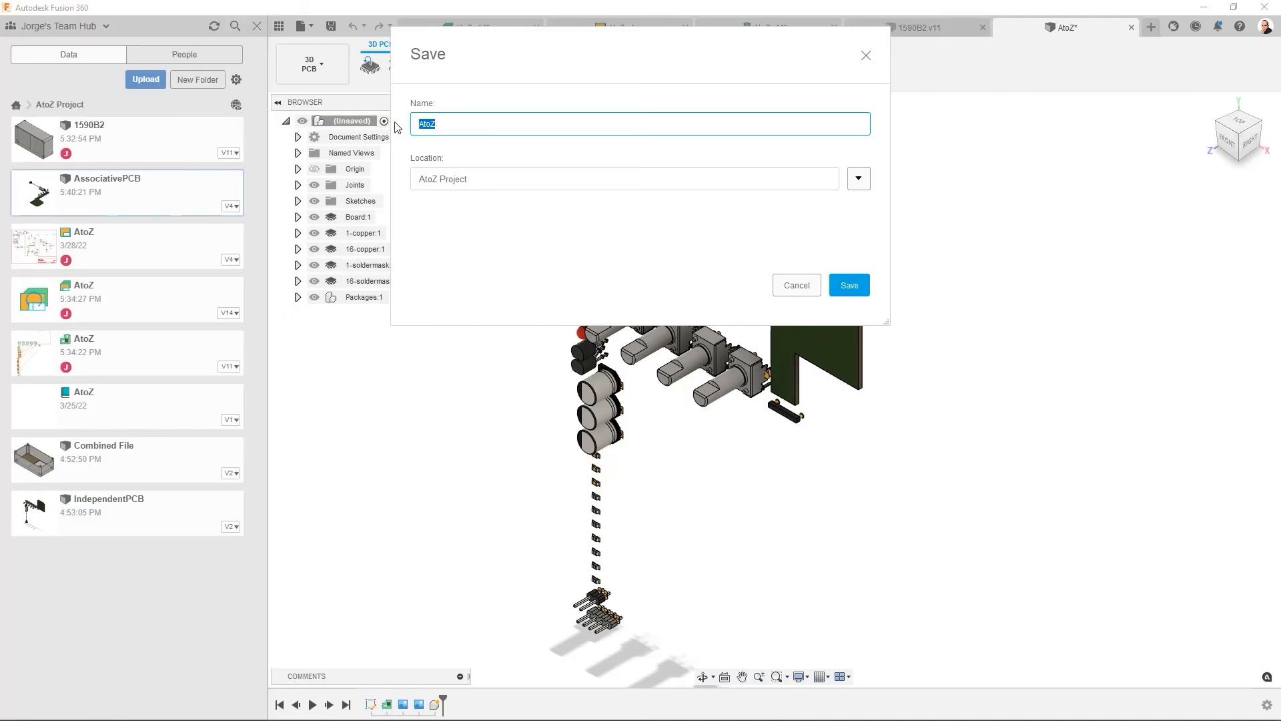
{"action": "type", "text": "EIPWorkflowPCB"}
{"action": "left_click", "coordinate": [849, 285]}
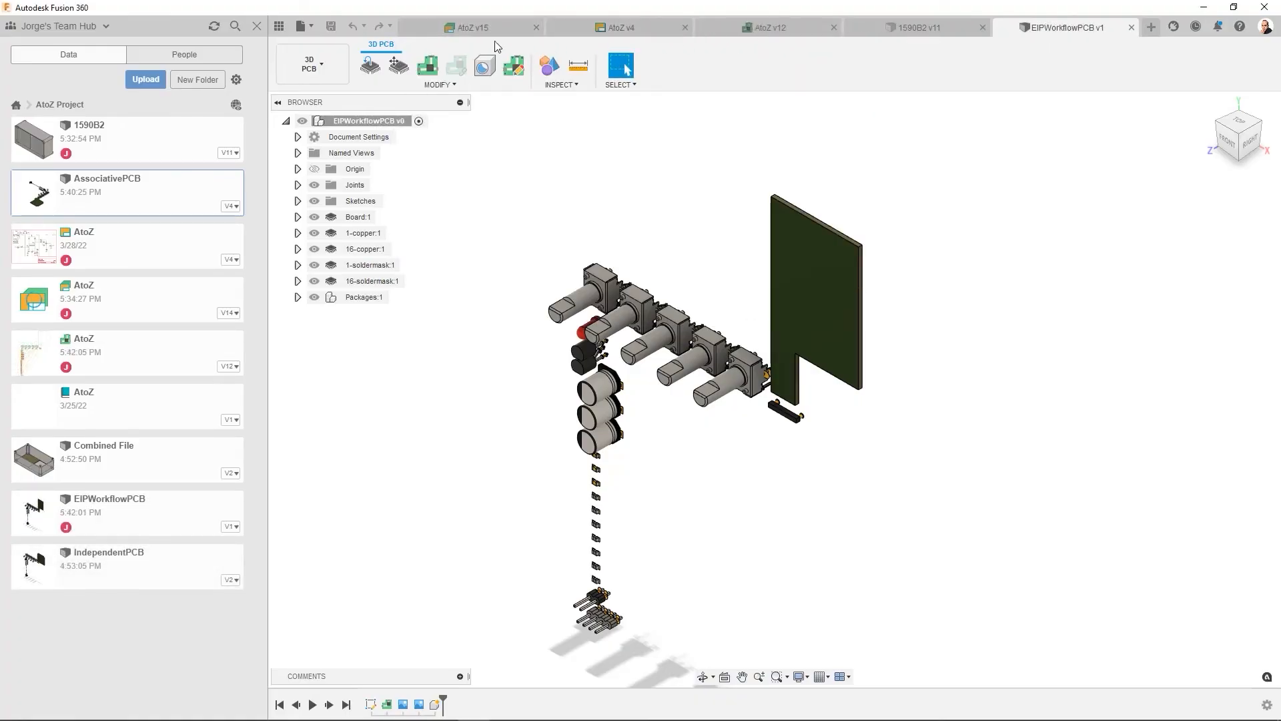
- Review the AtoZ electronics design overview, and insert EIPWorkflowPCB into the 1590B2 enclosure design
{"action": "left_click", "coordinate": [481, 29]}
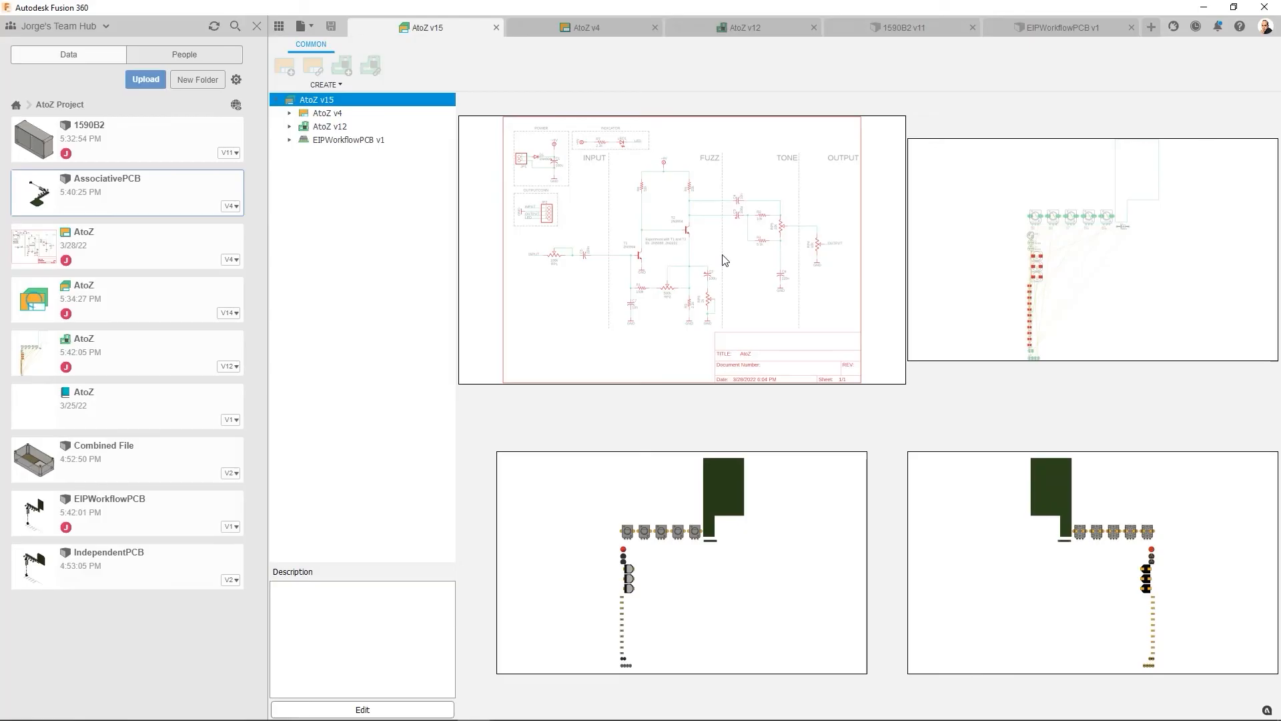
{"action": "left_click", "coordinate": [869, 30]}
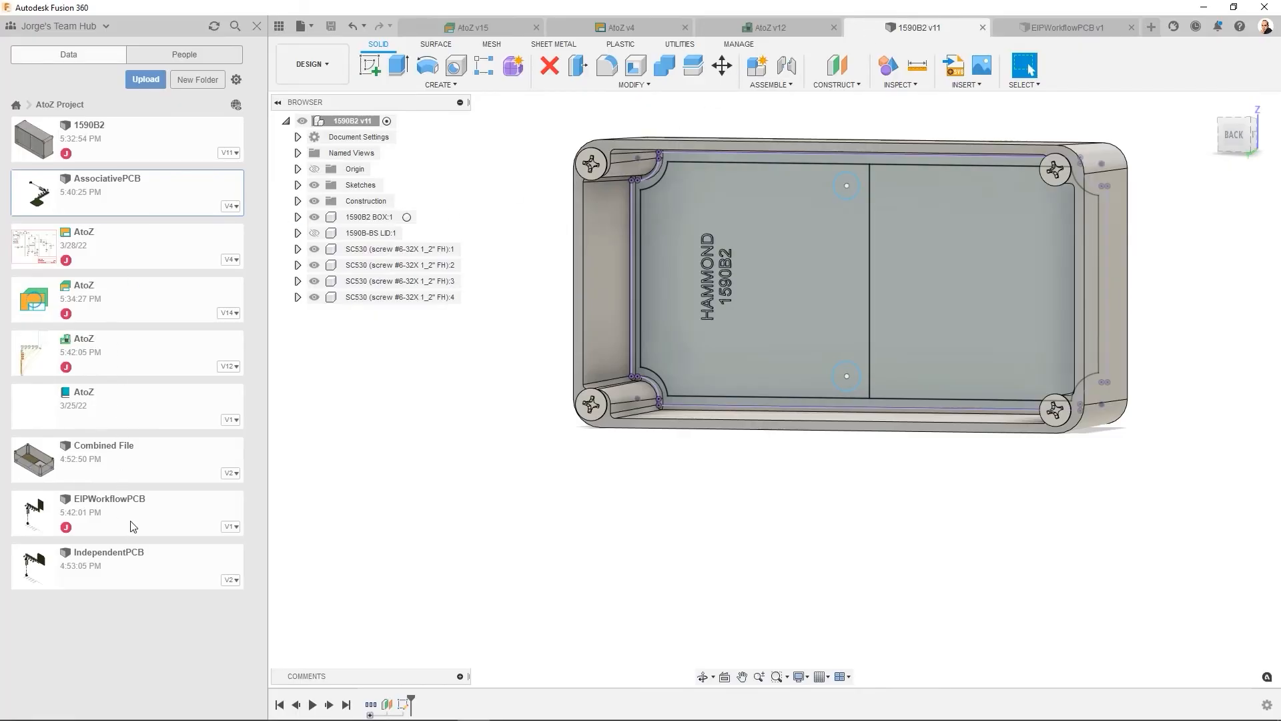
{"action": "right_click", "coordinate": [131, 524]}
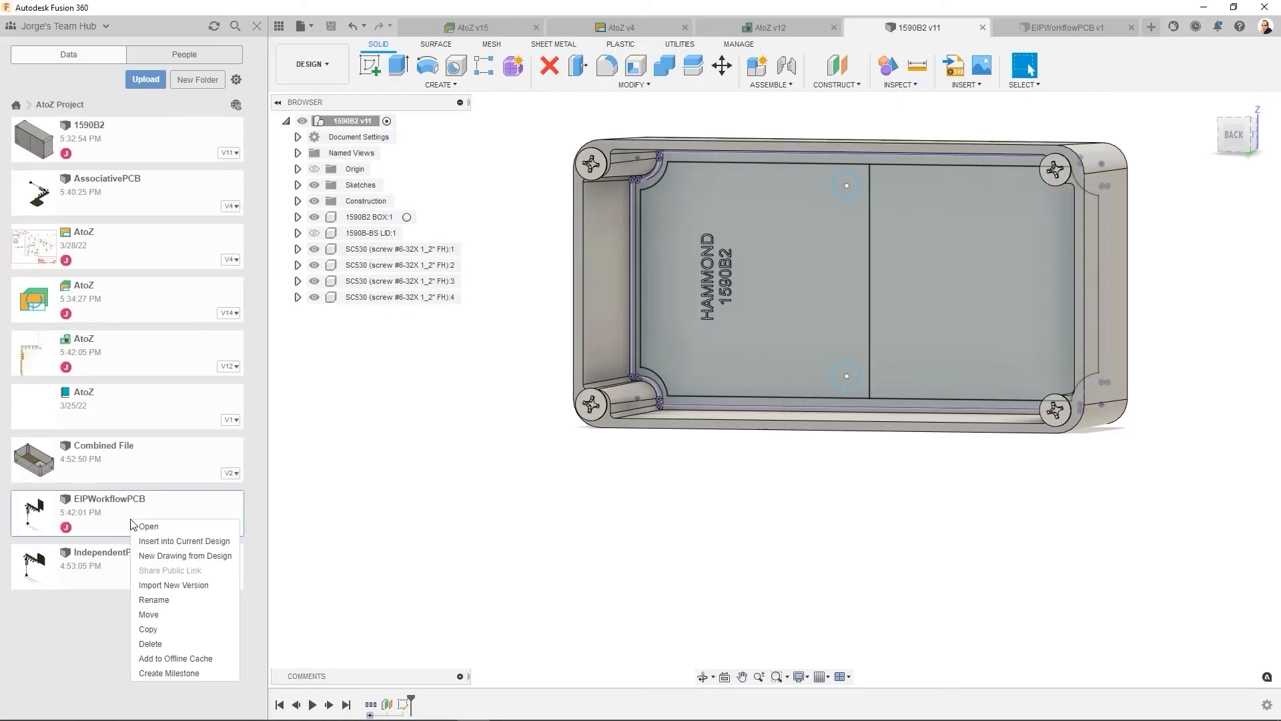
{"action": "left_click", "coordinate": [166, 541]}
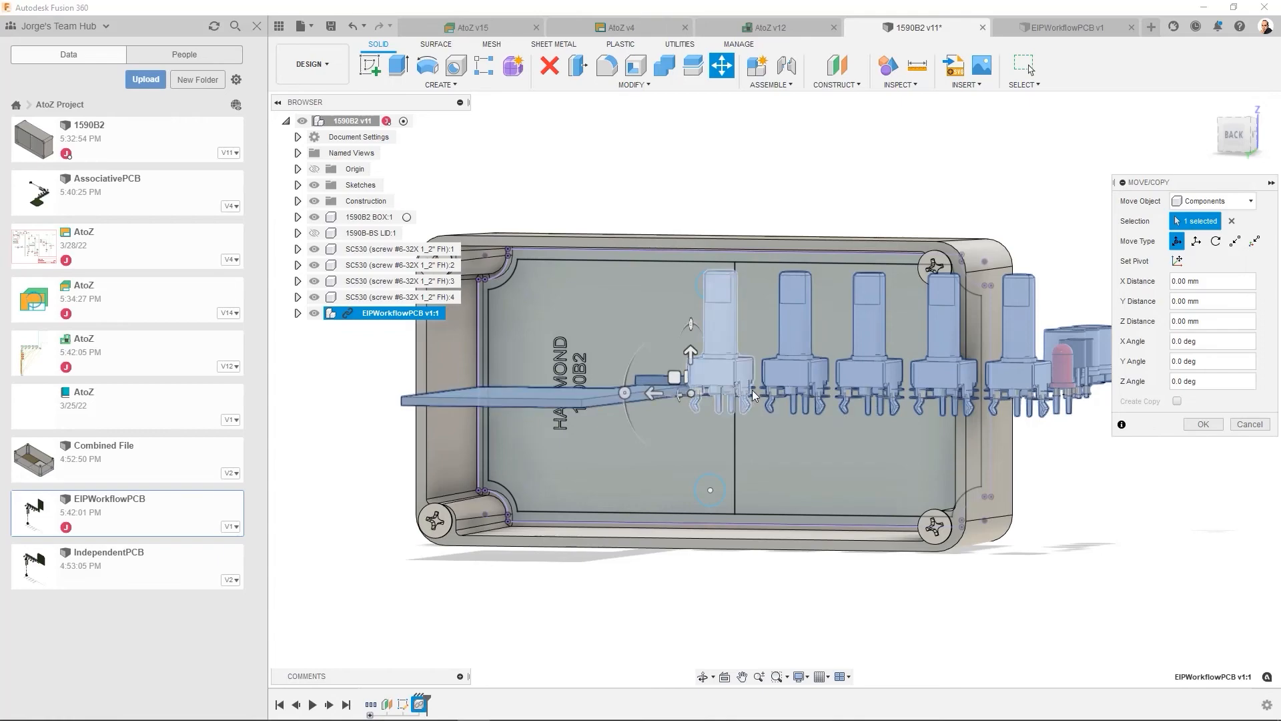
- Rotate the inserted EIPWorkflowPCB in two turns, the last with an X angle of -90 degrees, to stand parallel to the enclosure floor
{"action": "middle_click_drag", "start_coordinate": [763, 399], "coordinate": [735, 412], "text": "shift"}
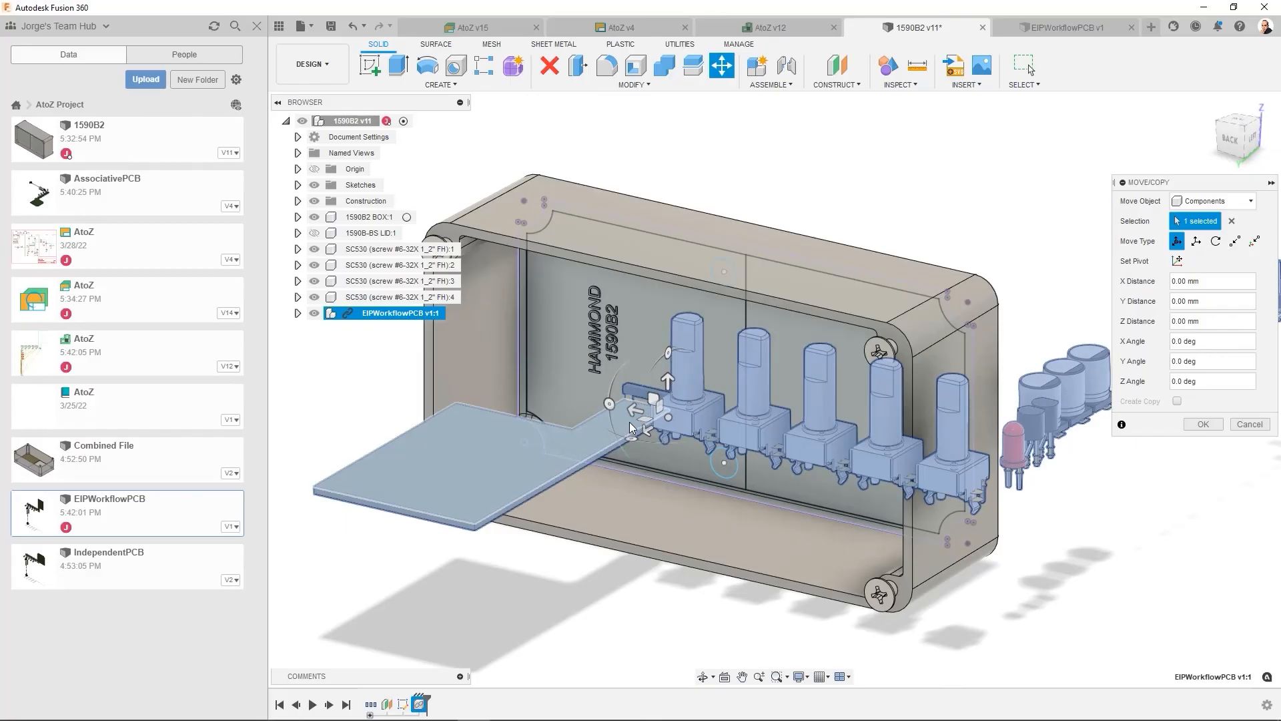
{"action": "left_click_drag", "start_coordinate": [609, 404], "coordinate": [668, 349]}
{"action": "left_click_drag", "start_coordinate": [730, 428], "coordinate": [645, 433]}
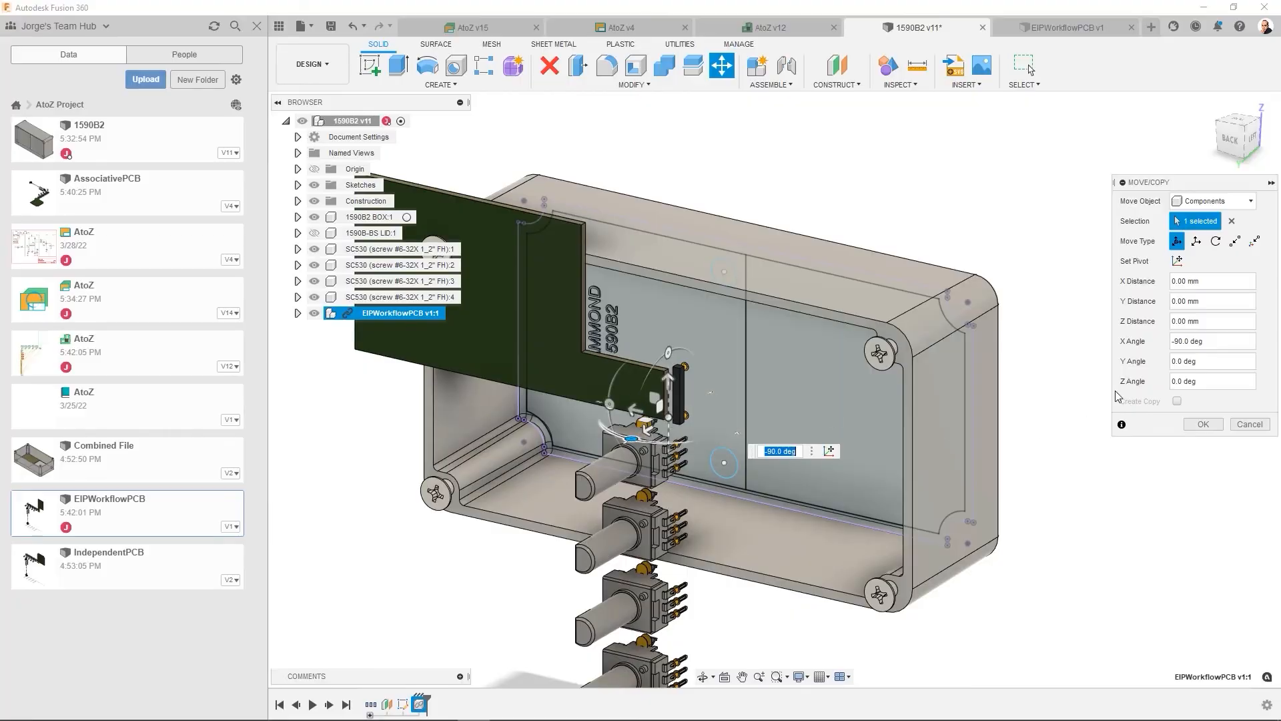
- Move EIPWorkflowPCB point to point, from its outline's lower inner corner onto the lower end of the enclosure floor's vertical centre line
{"action": "left_click", "coordinate": [1235, 241]}
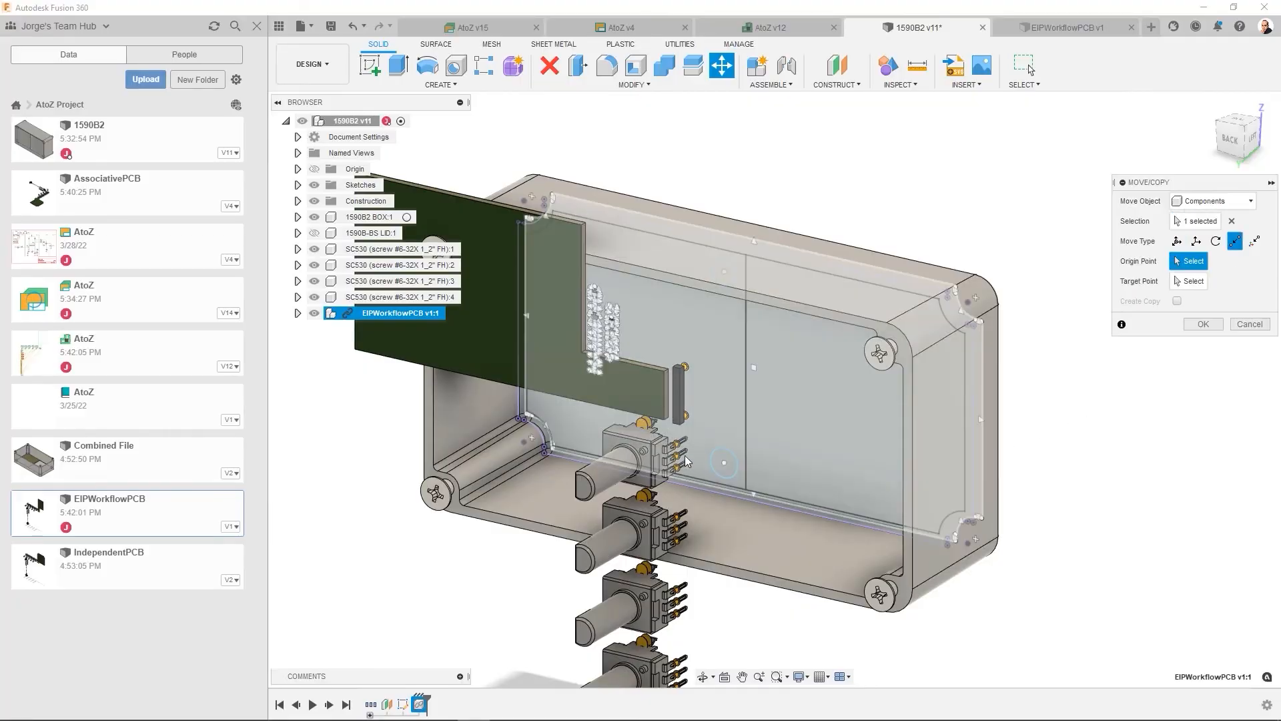
{"action": "left_click", "coordinate": [668, 421]}
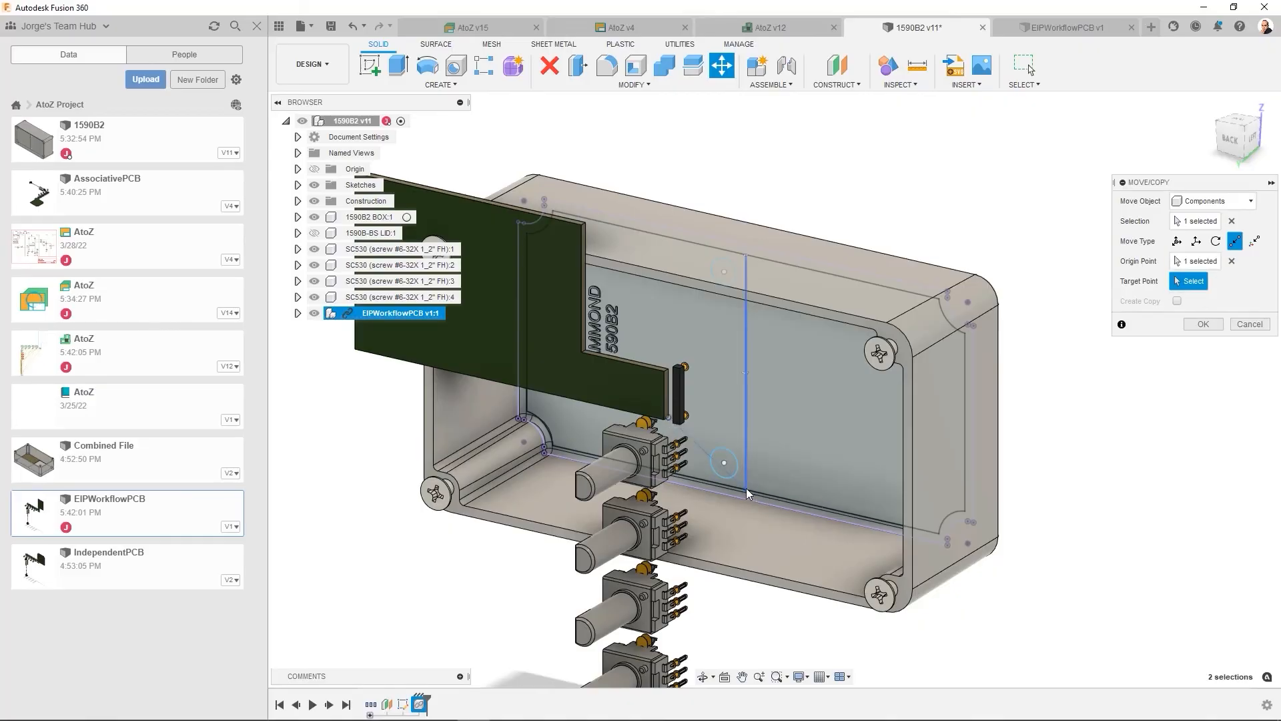
{"action": "left_click", "coordinate": [746, 494]}
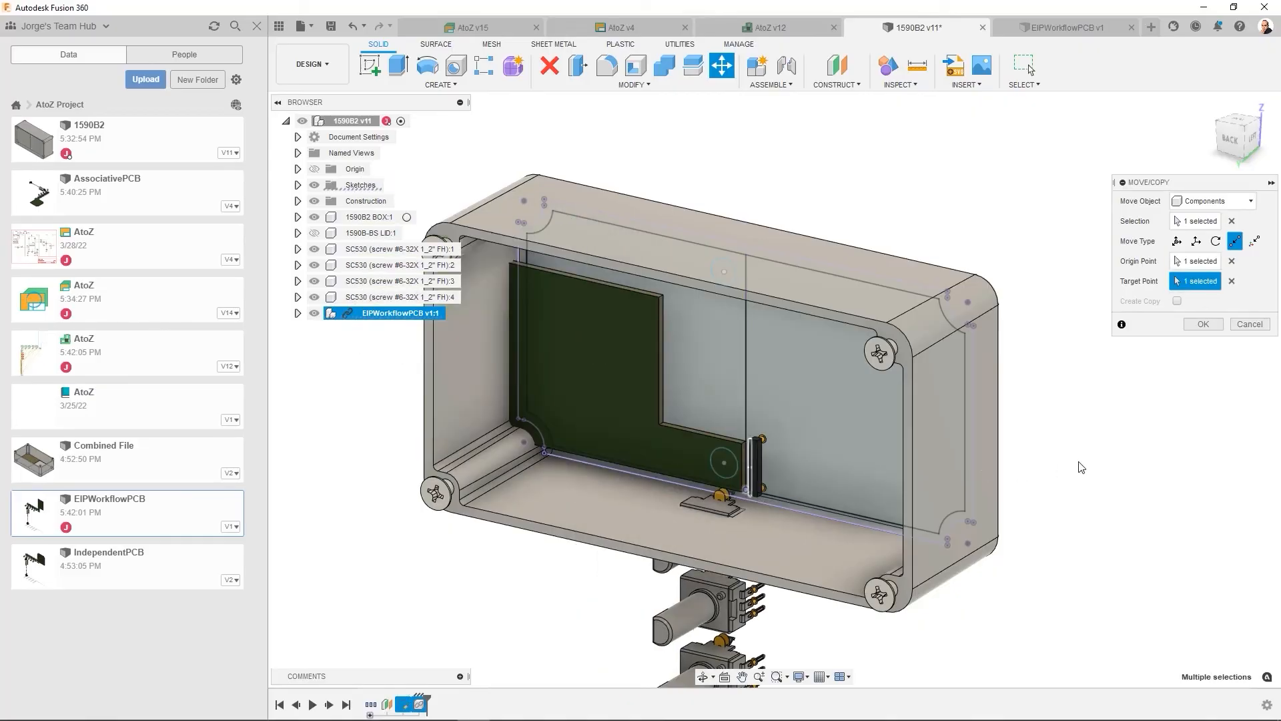
{"action": "middle_click_drag", "start_coordinate": [1066, 455], "coordinate": [1087, 440], "text": "shift"}
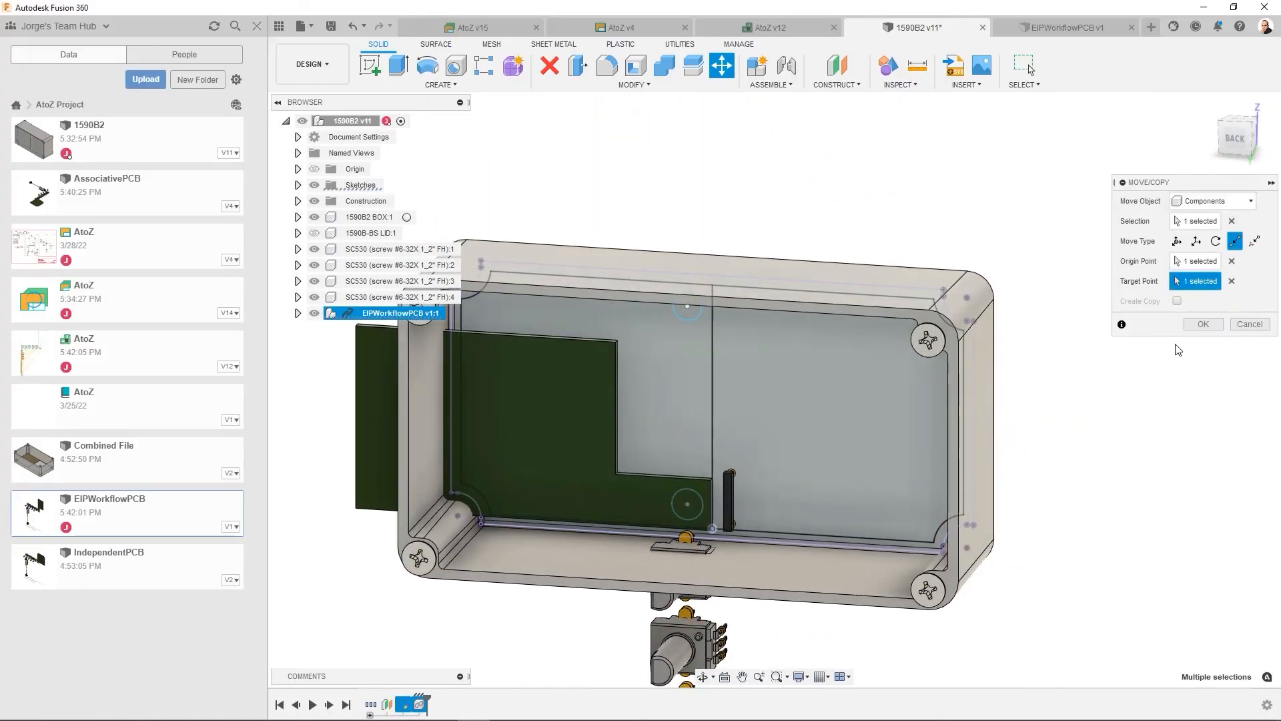
{"action": "left_click", "coordinate": [1206, 325]}
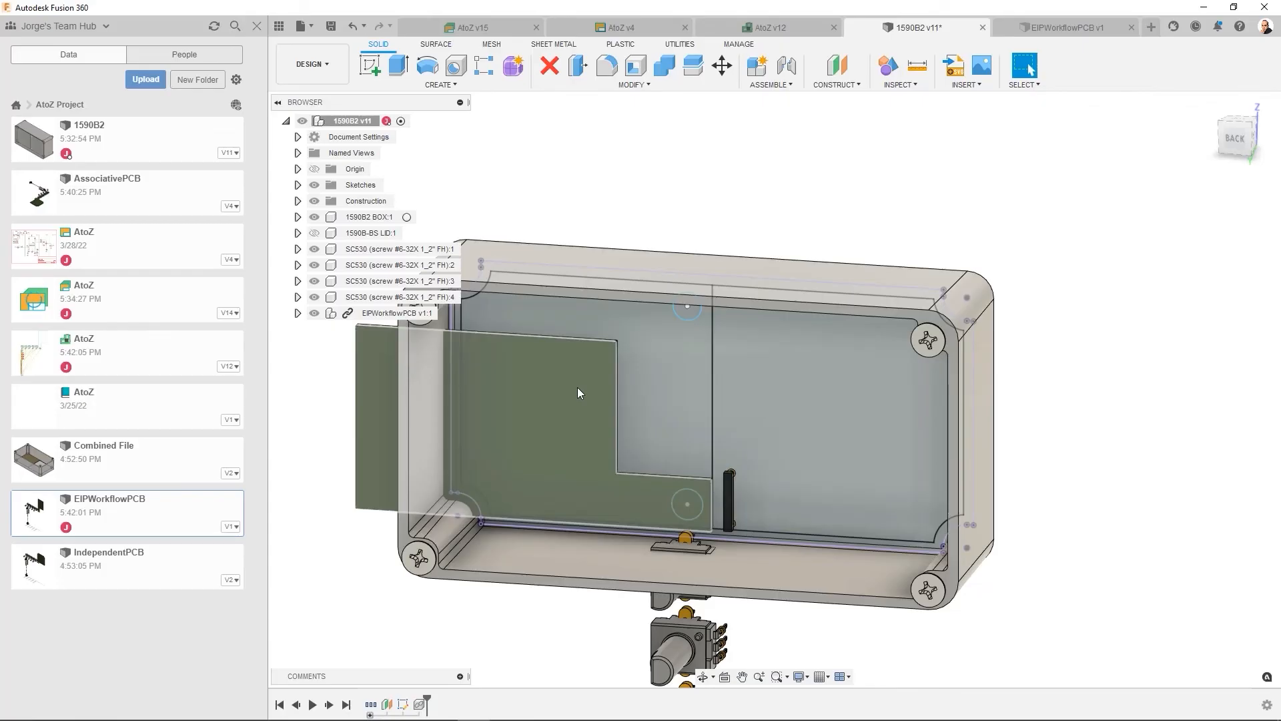
- Edit EIPWorkflowPCB in place, delete all the L-shaped geometry from its Outline sketch and finish the sketch
{"action": "left_click", "coordinate": [431, 313]}
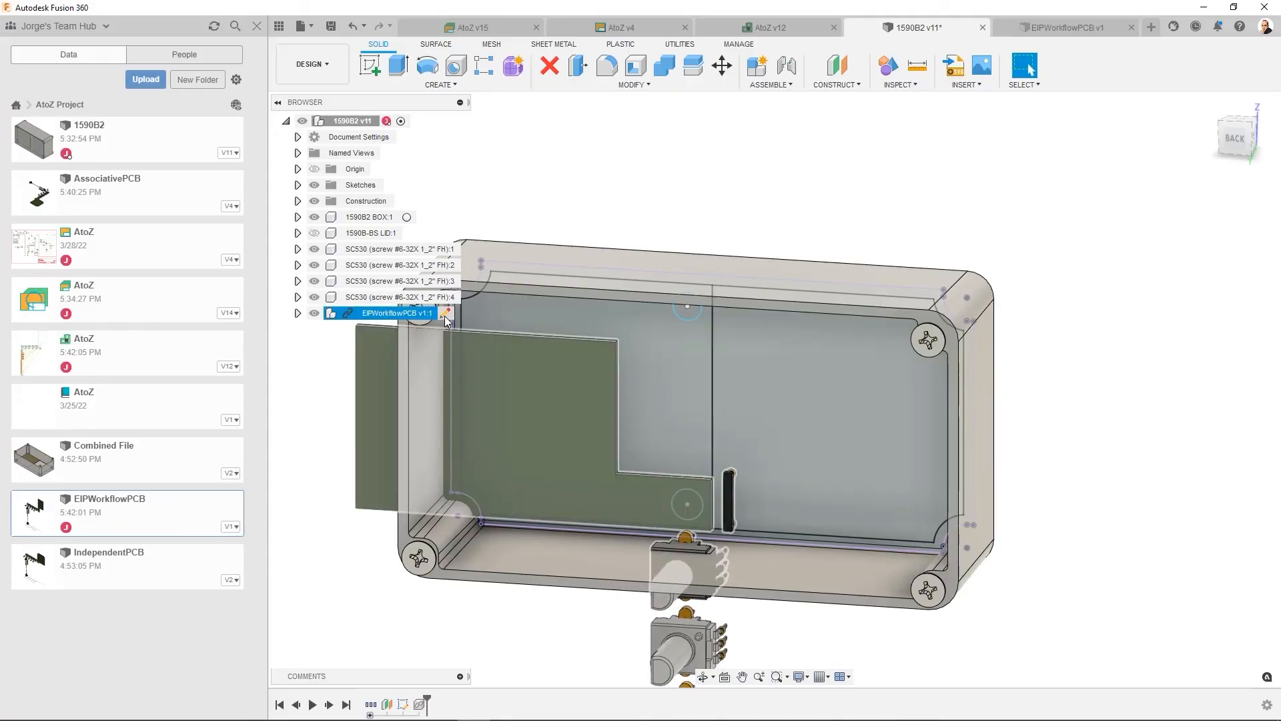
{"action": "left_click", "coordinate": [446, 313]}
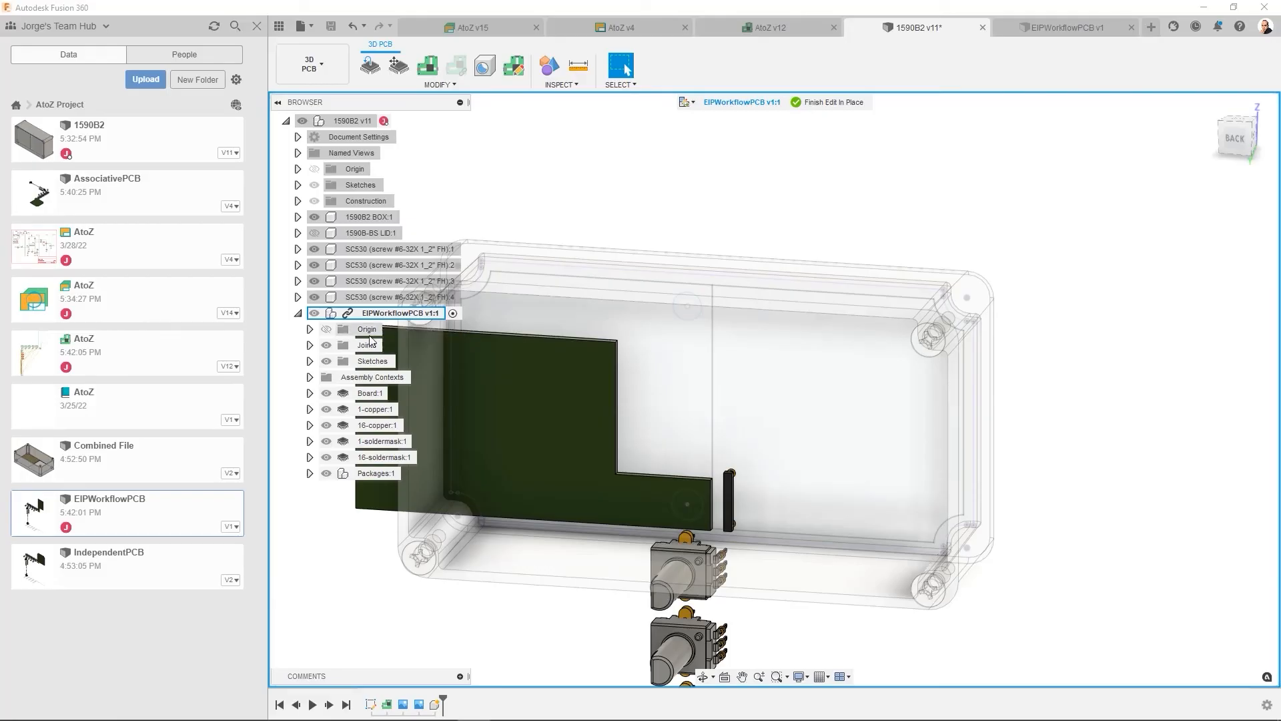
{"action": "left_click", "coordinate": [309, 361]}
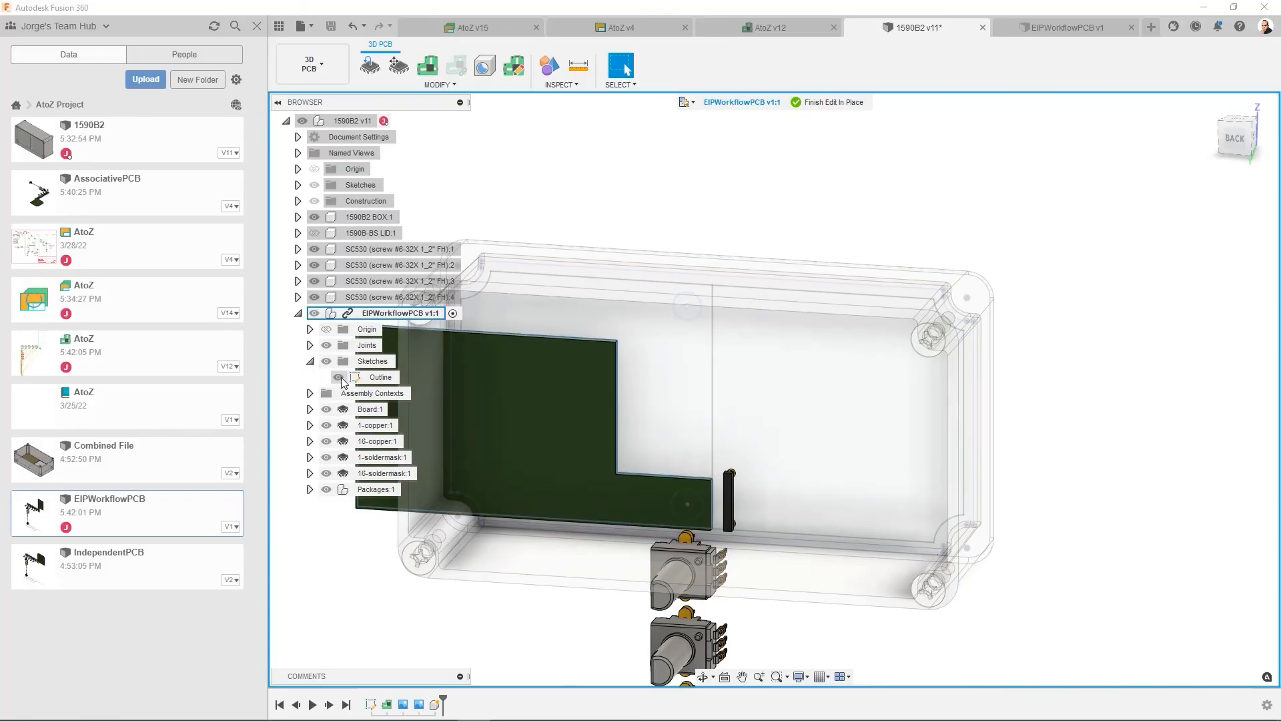
{"action": "left_click", "coordinate": [339, 378]}
{"action": "right_click", "coordinate": [354, 379]}
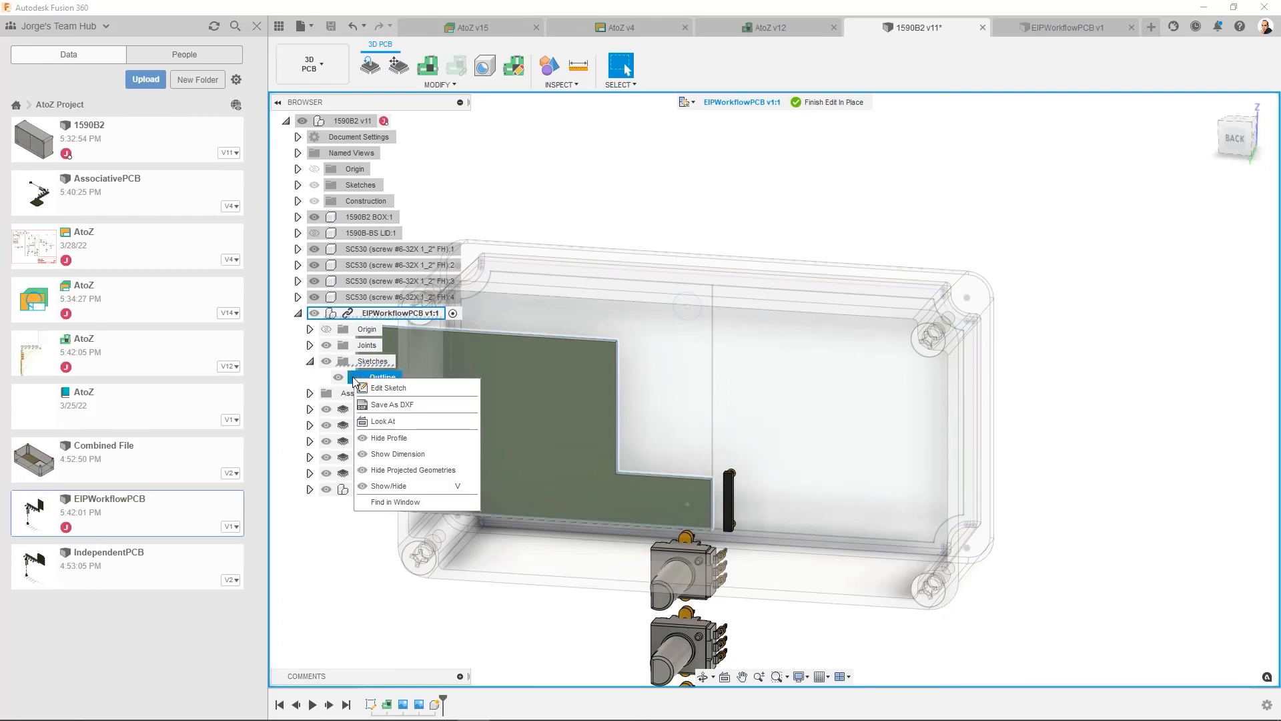
{"action": "left_click", "coordinate": [385, 389]}
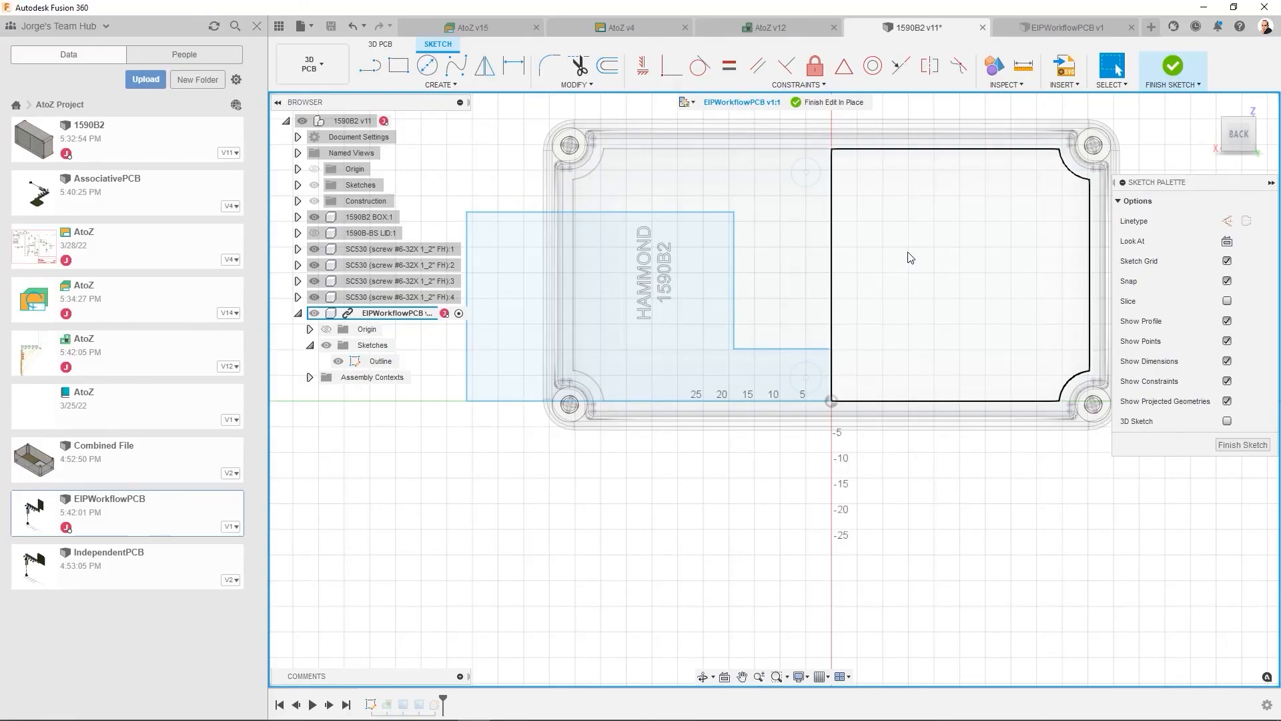
{"action": "mouse_move", "coordinate": [886, 196]}
{"action": "left_mouse_down"}
{"action": "mouse_move", "coordinate": [854, 376]}
{"action": "mouse_move", "coordinate": [596, 441]}
{"action": "mouse_move", "coordinate": [465, 439]}
{"action": "left_mouse_up"}
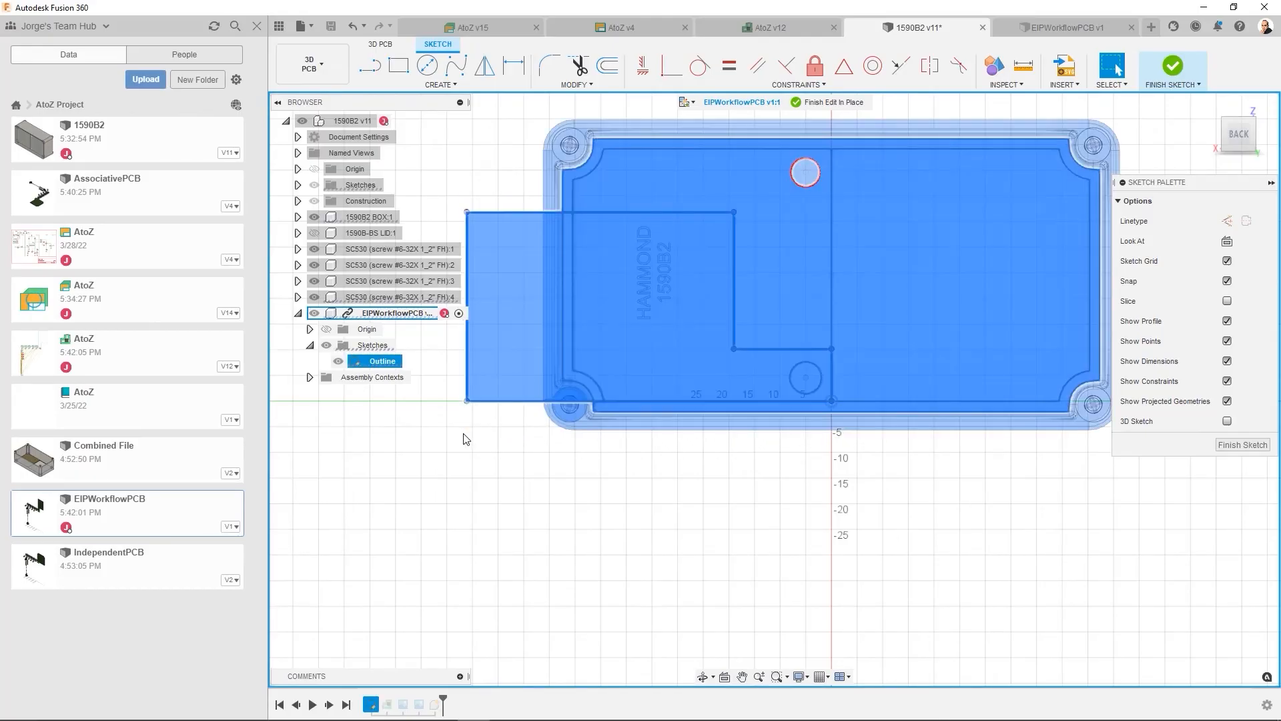
{"action": "key", "text": "Delete"}
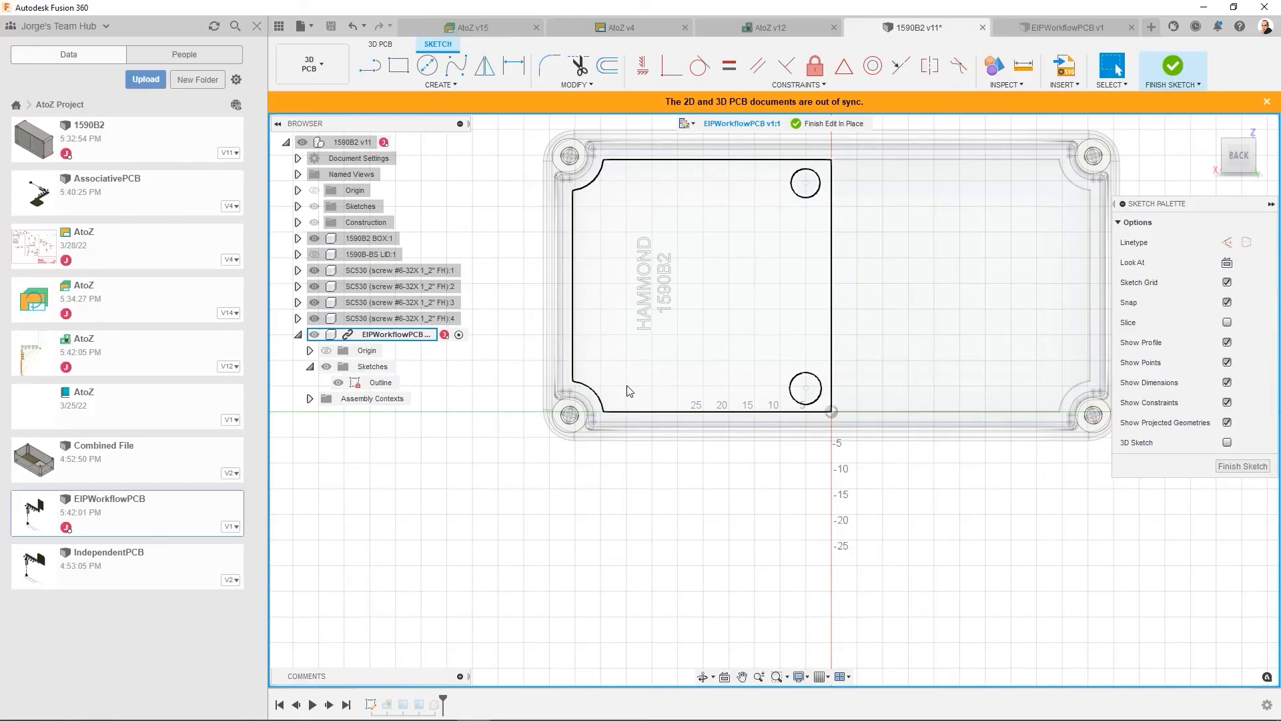
{"action": "left_click", "coordinate": [1239, 467]}
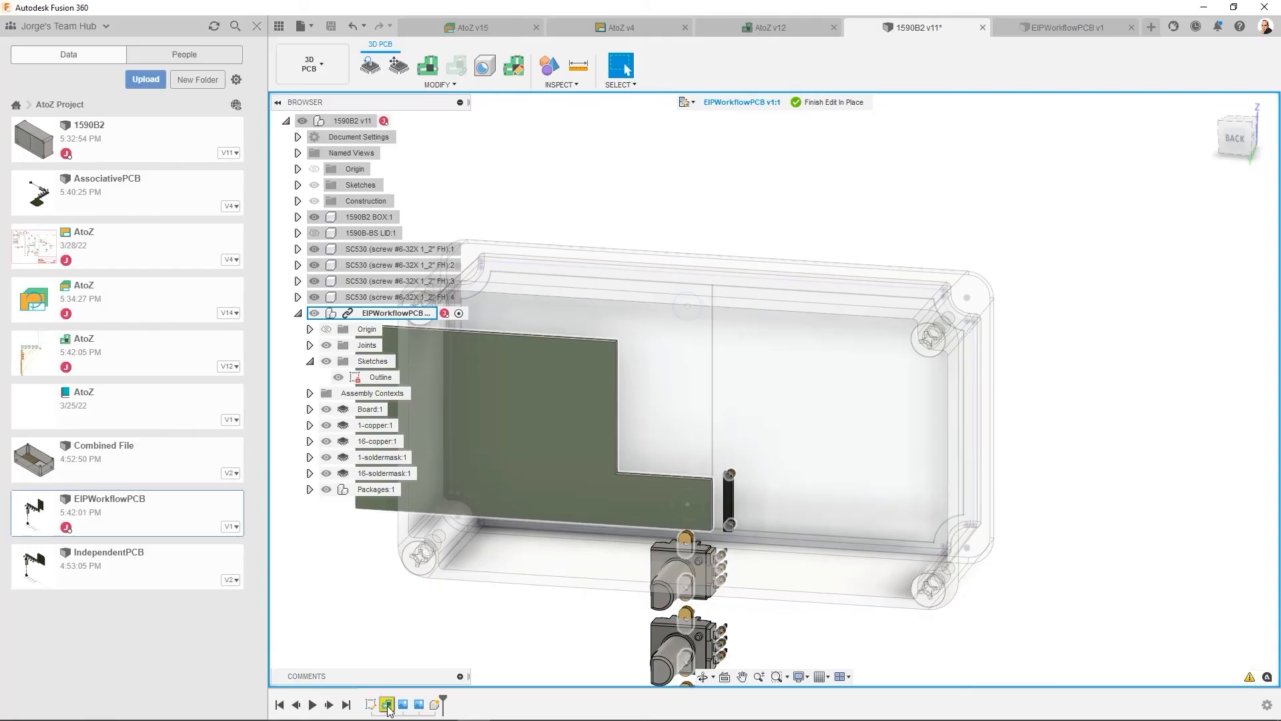
- Edit the Board feature and choose the enclosure's half-floor sketch profile with notched corners and two holes, over the HAMMOND 1590B2 text
{"action": "right_click", "coordinate": [389, 706]}
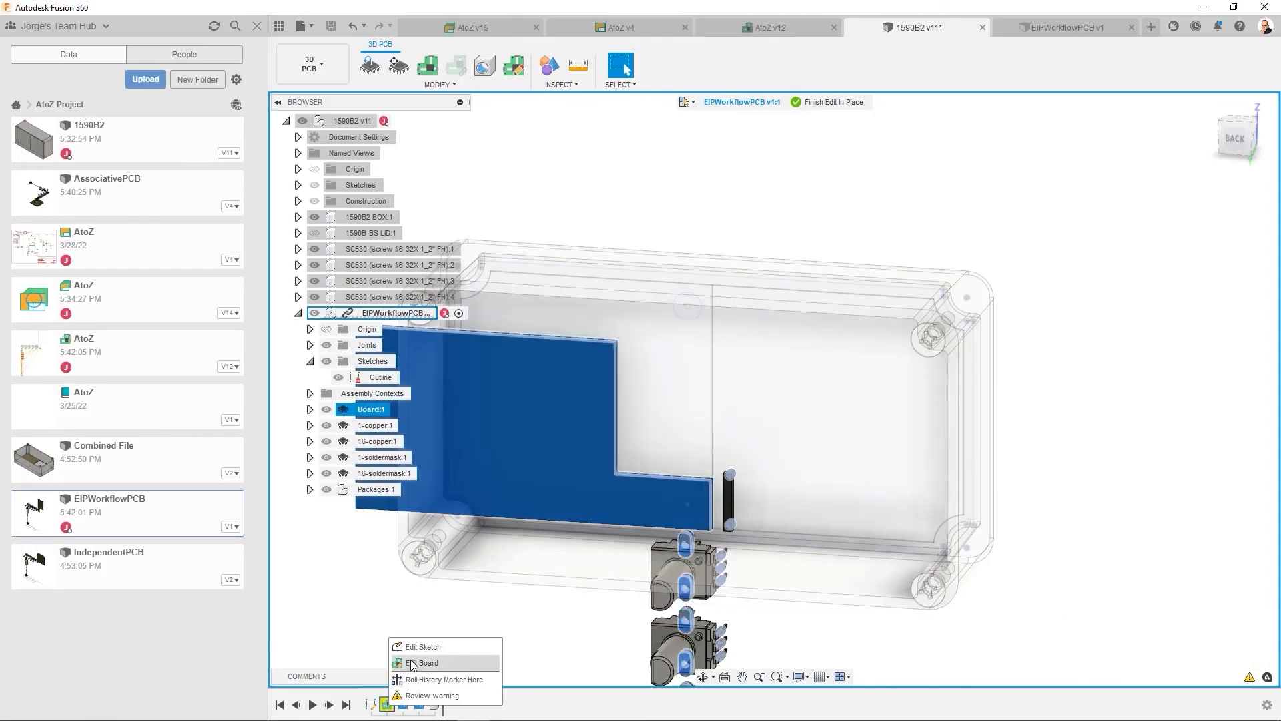
{"action": "left_click", "coordinate": [411, 664]}
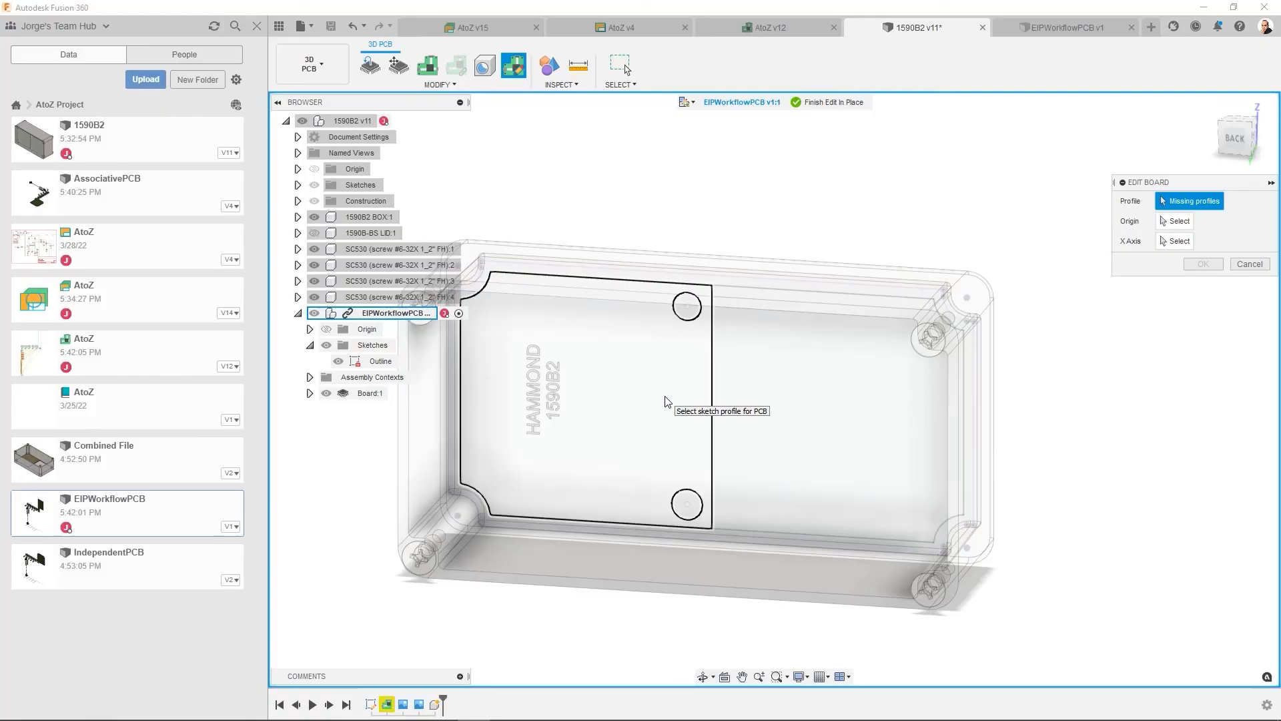
{"action": "left_click", "coordinate": [665, 401]}
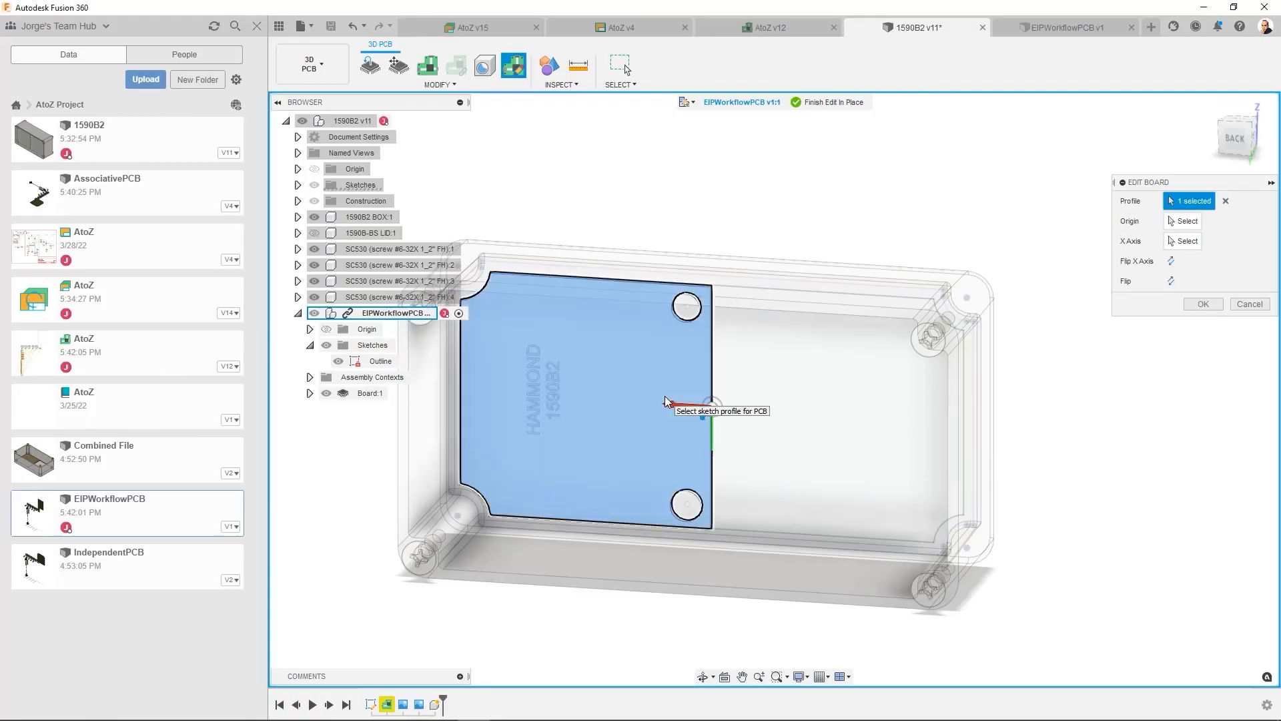
- Set the board origin at the profile's lower centre-line corner with a flipped X axis along the vertical edge, and finish editing in place
{"action": "left_click", "coordinate": [1186, 222]}
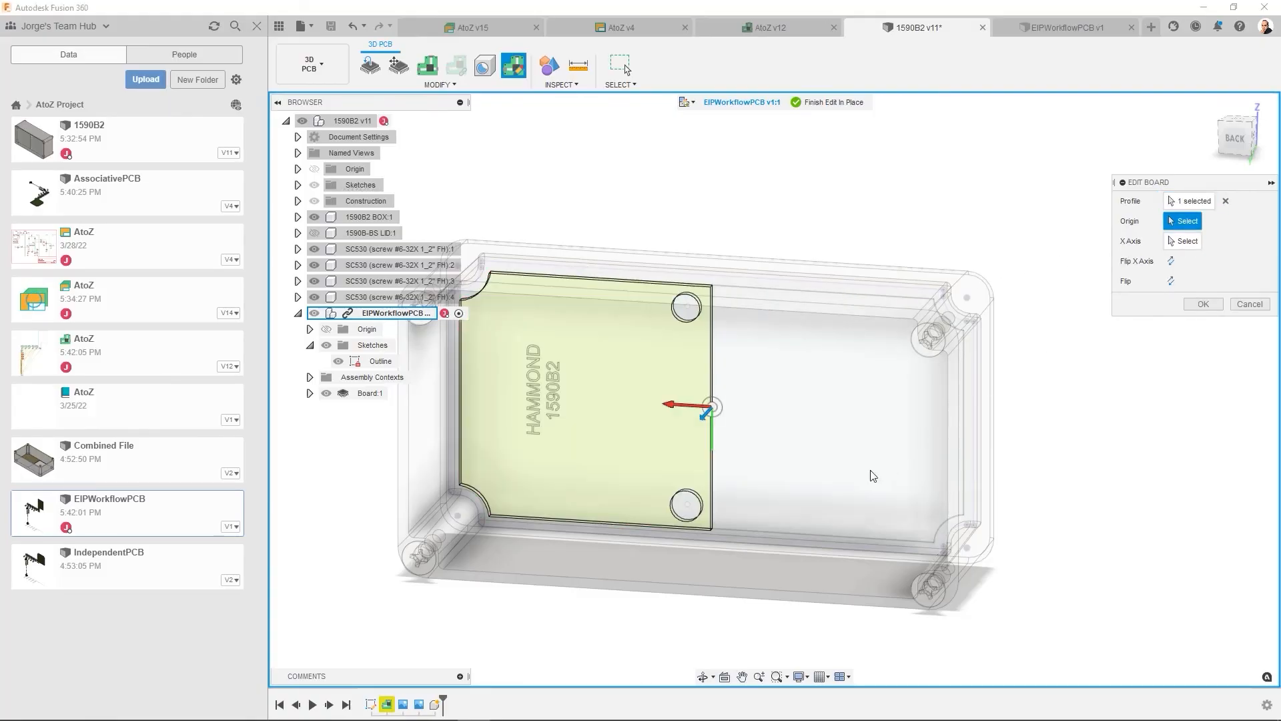
{"action": "left_click", "coordinate": [713, 530]}
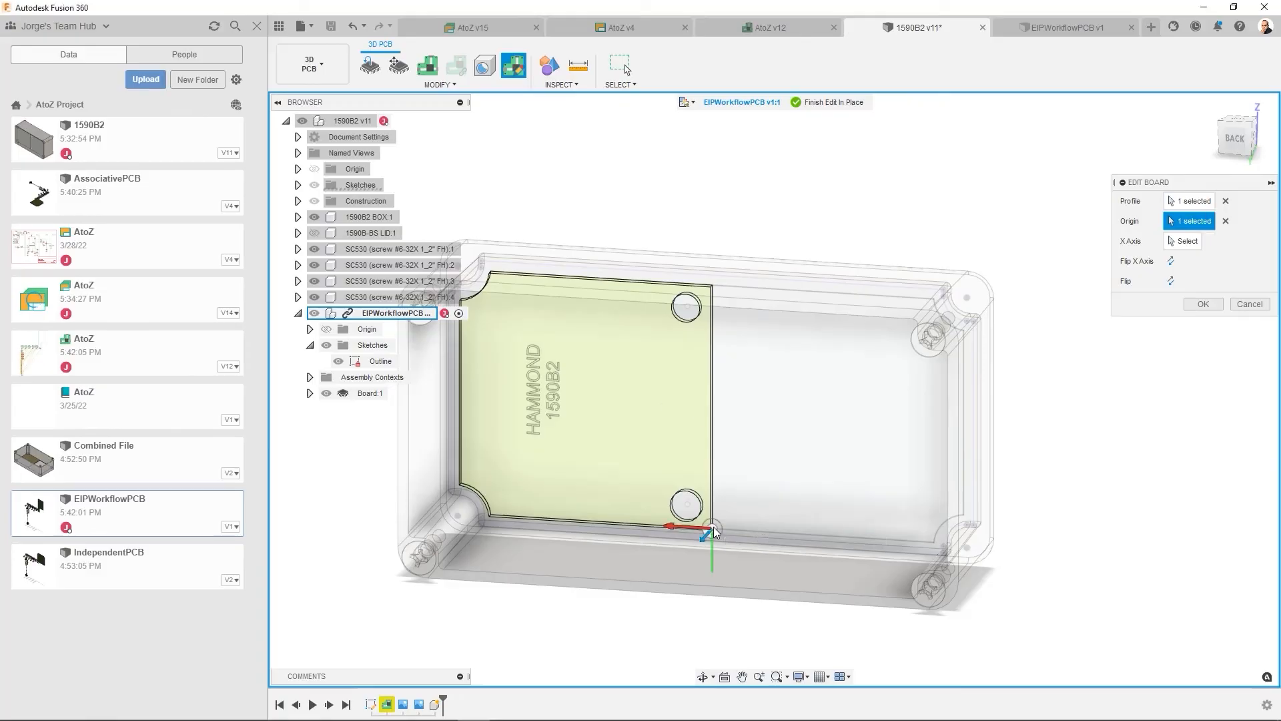
{"action": "left_click", "coordinate": [1181, 242]}
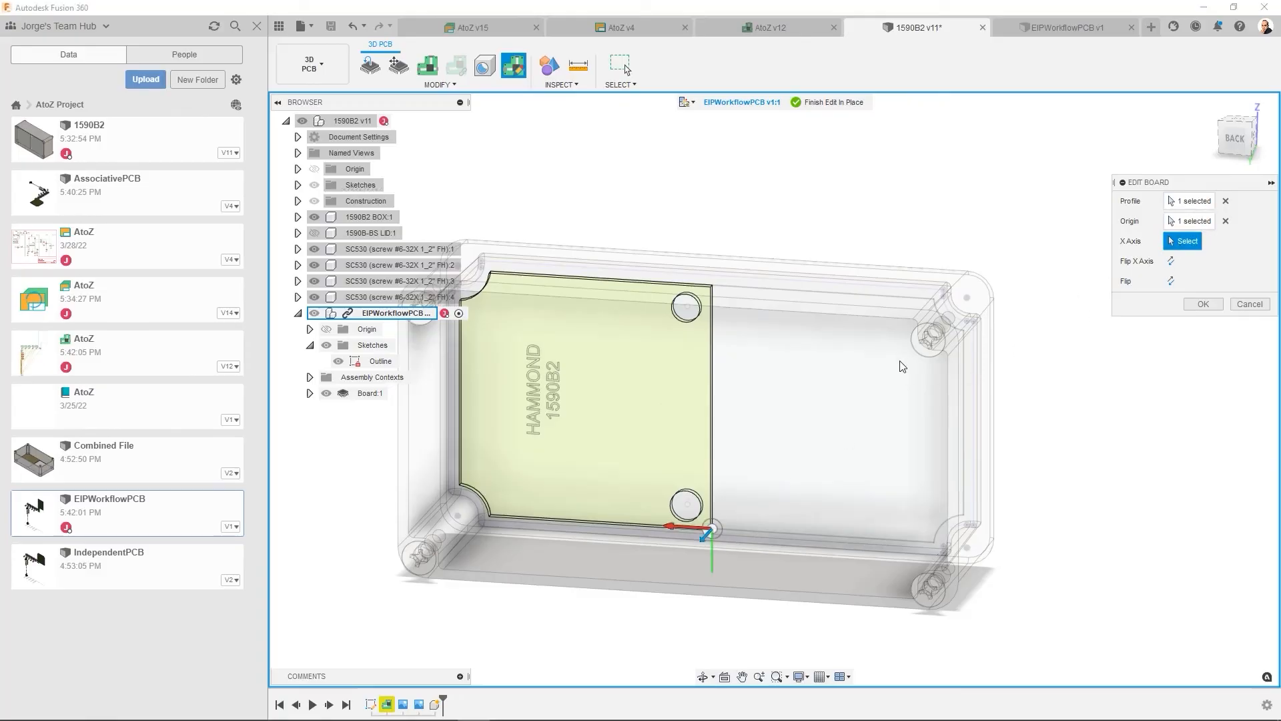
{"action": "left_click", "coordinate": [712, 410]}
{"action": "left_click", "coordinate": [1172, 262]}
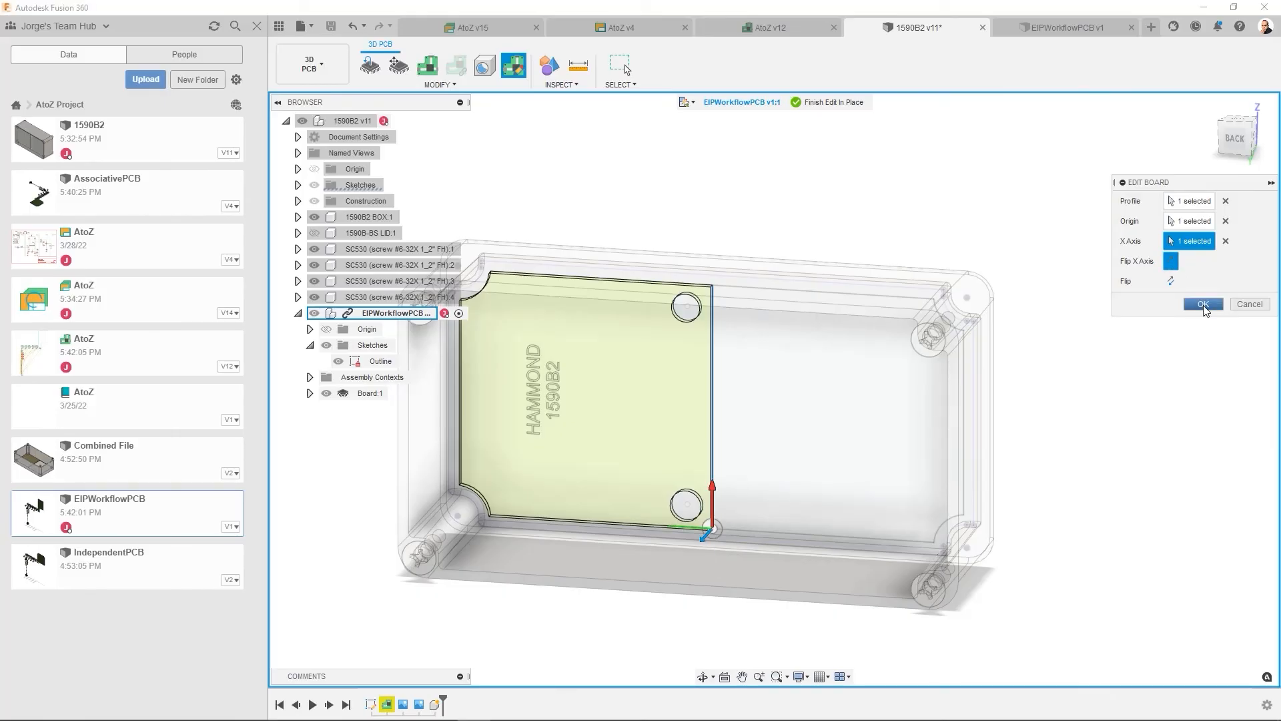
{"action": "left_click", "coordinate": [1203, 305]}
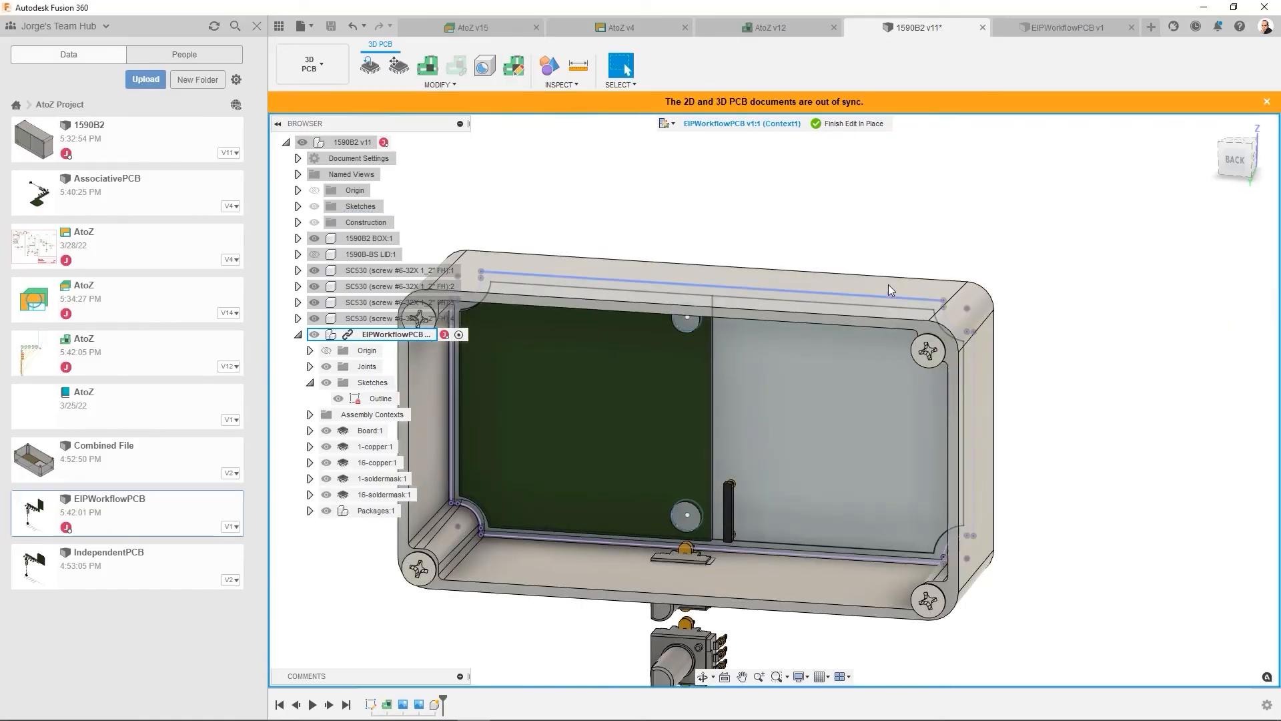
{"action": "left_click", "coordinate": [853, 124]}
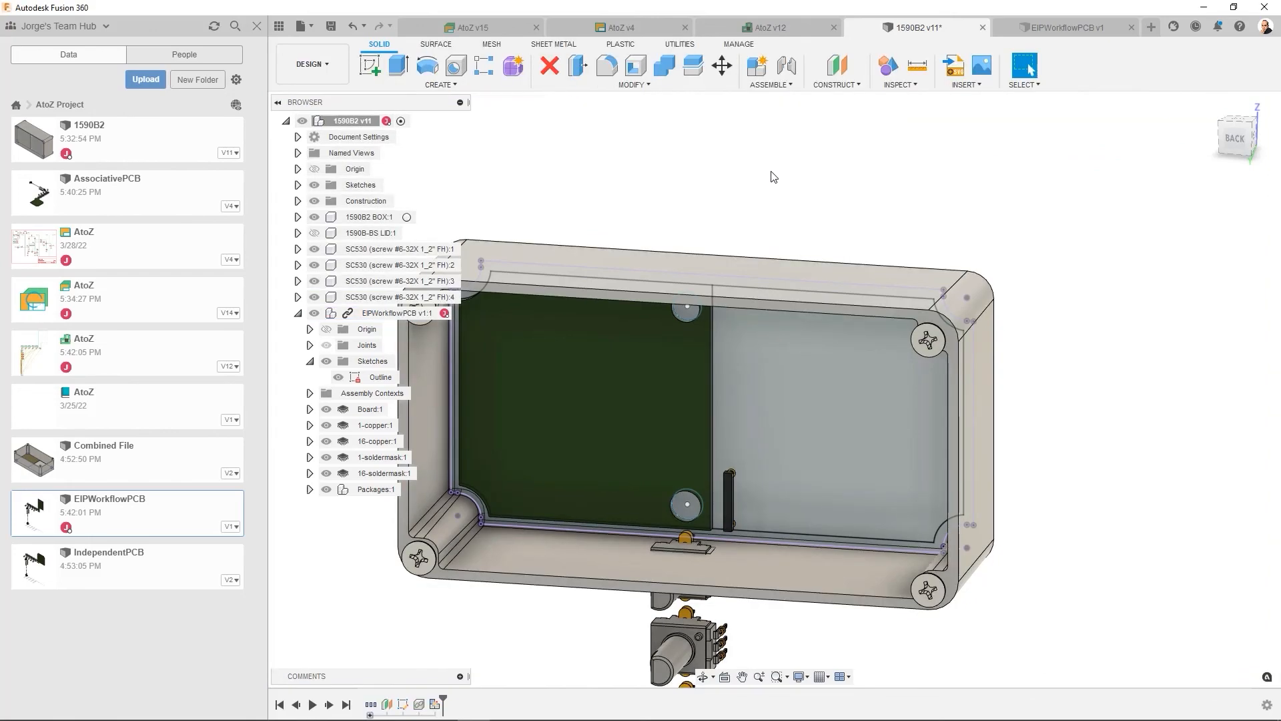
- Save the 1590B2 and EIPWorkflowPCB designs with the version description "Updated EIP PCB", after viewing the assembly from the back
{"action": "left_click", "coordinate": [1235, 142]}
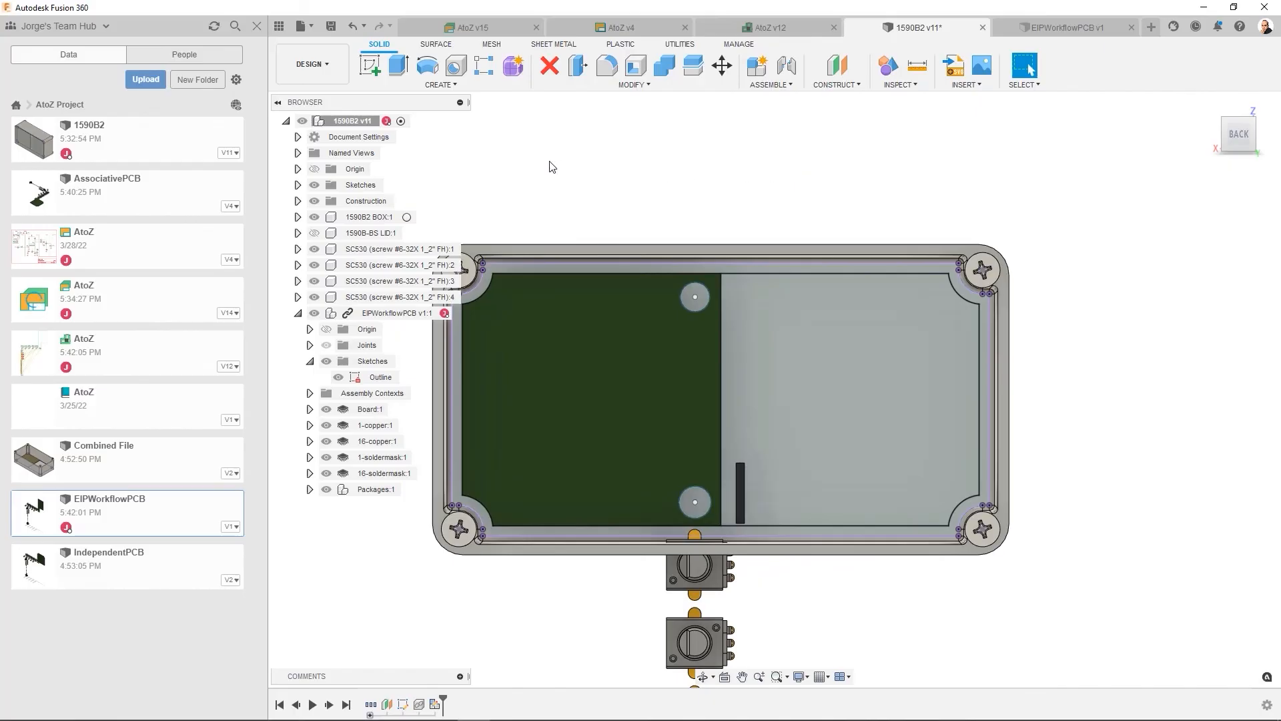
{"action": "left_click", "coordinate": [333, 28]}
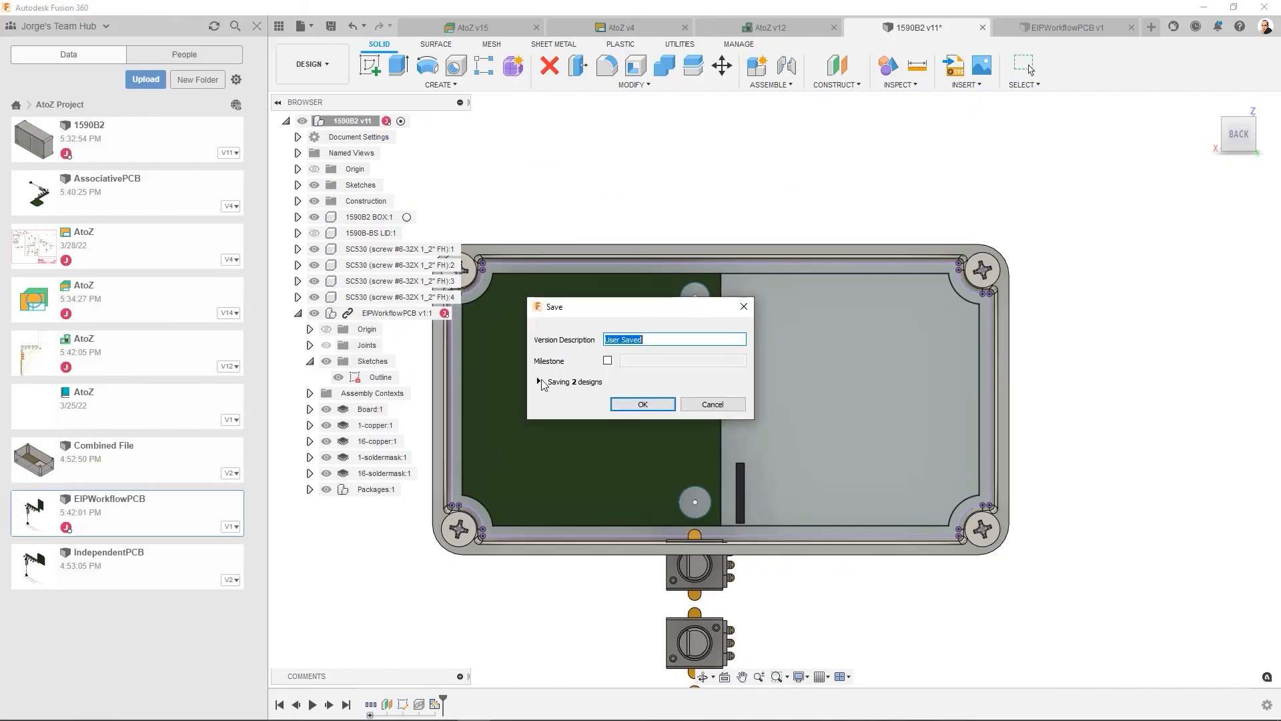
{"action": "left_click", "coordinate": [538, 382]}
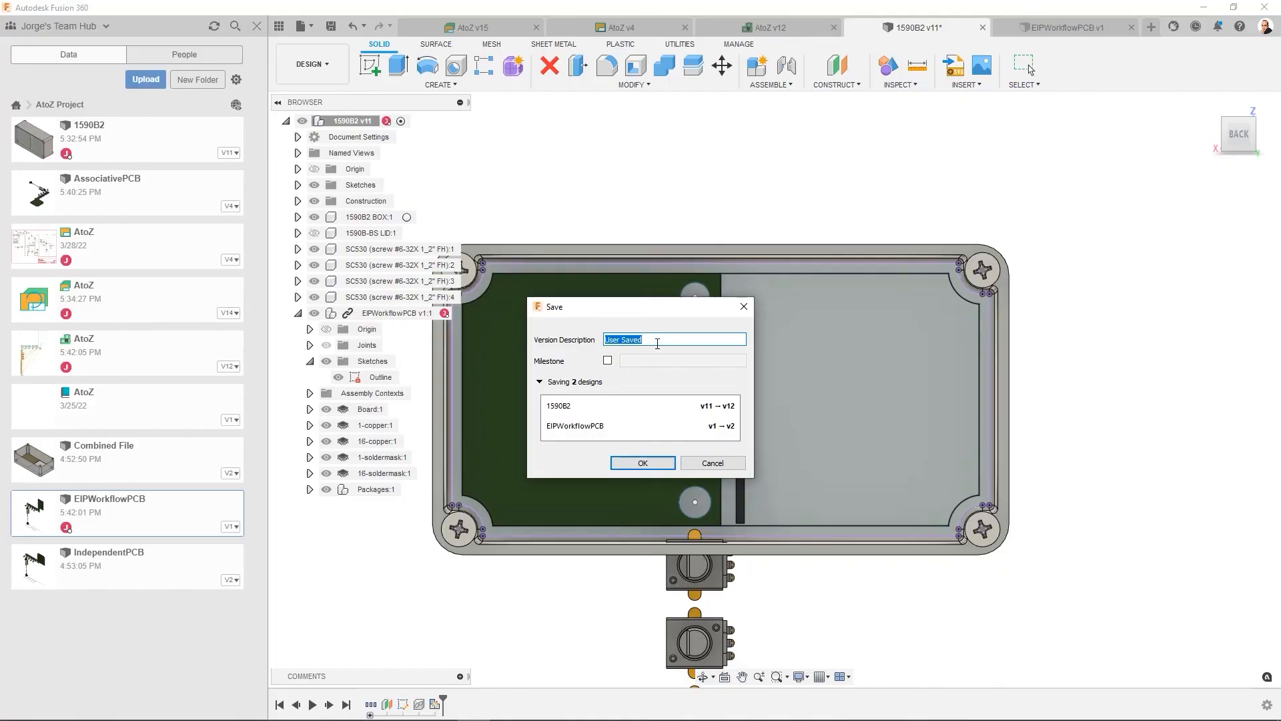
{"action": "type", "text": "Updated"}
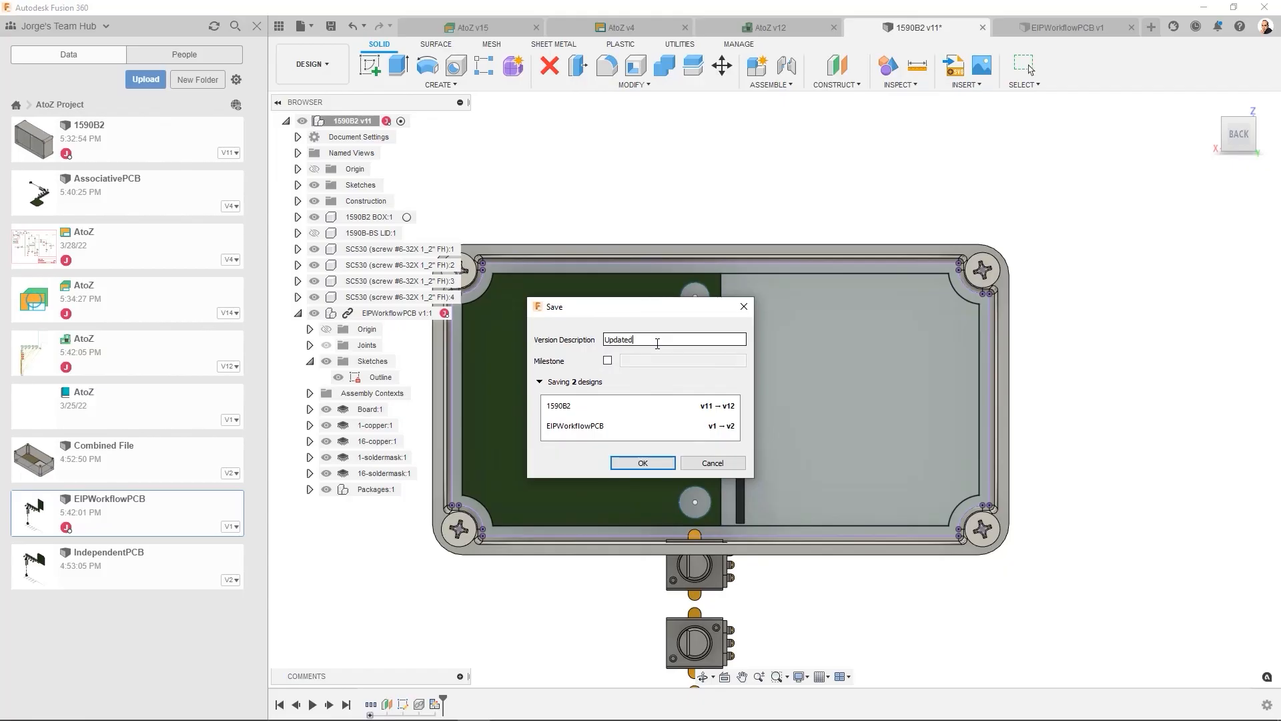
{"action": "type", "text": " EIP PCB"}
{"action": "left_click", "coordinate": [642, 464]}
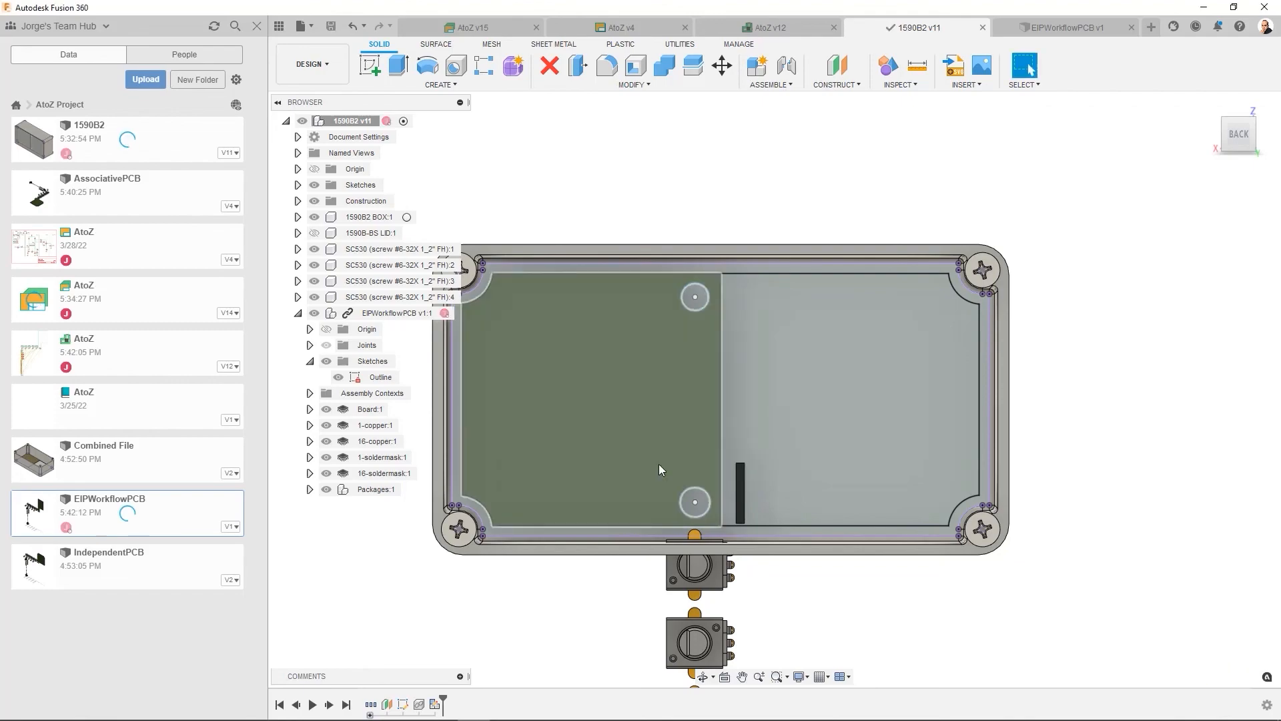
- Update the open EIPWorkflowPCB document to its latest version and push its new outline to the 2D PCB
{"action": "left_click", "coordinate": [1045, 25]}
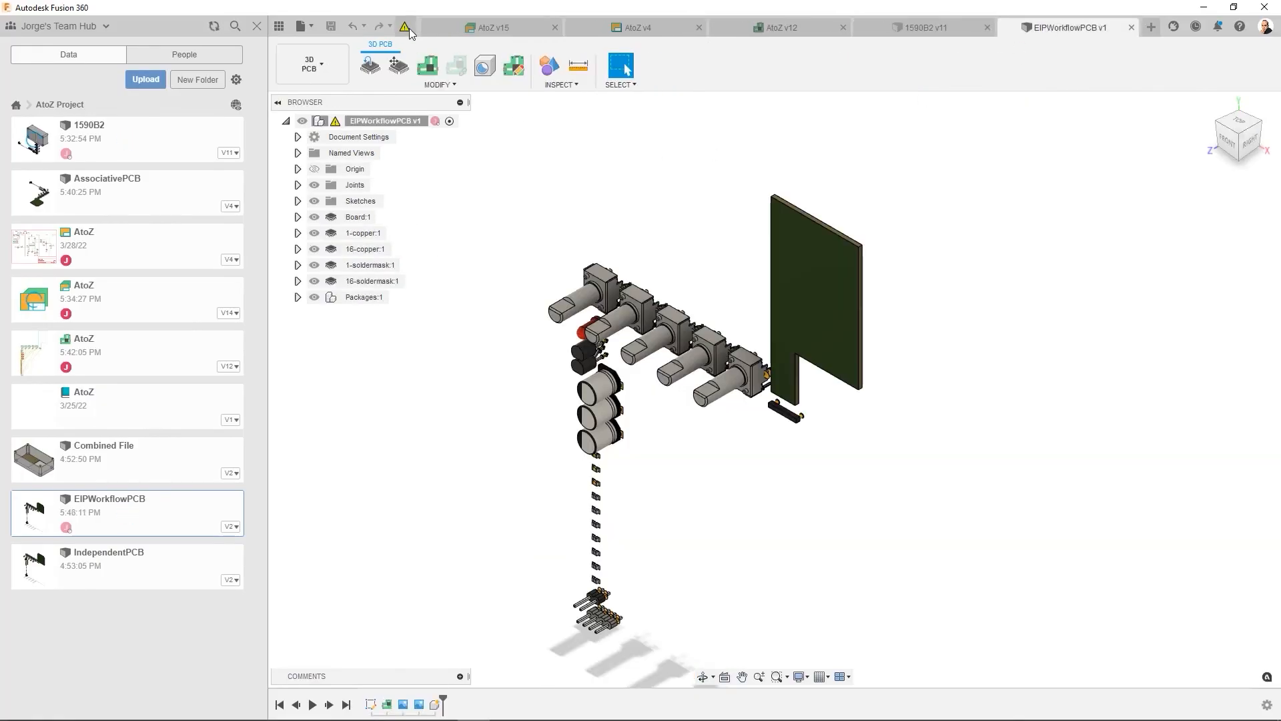
{"action": "left_click", "coordinate": [410, 28]}
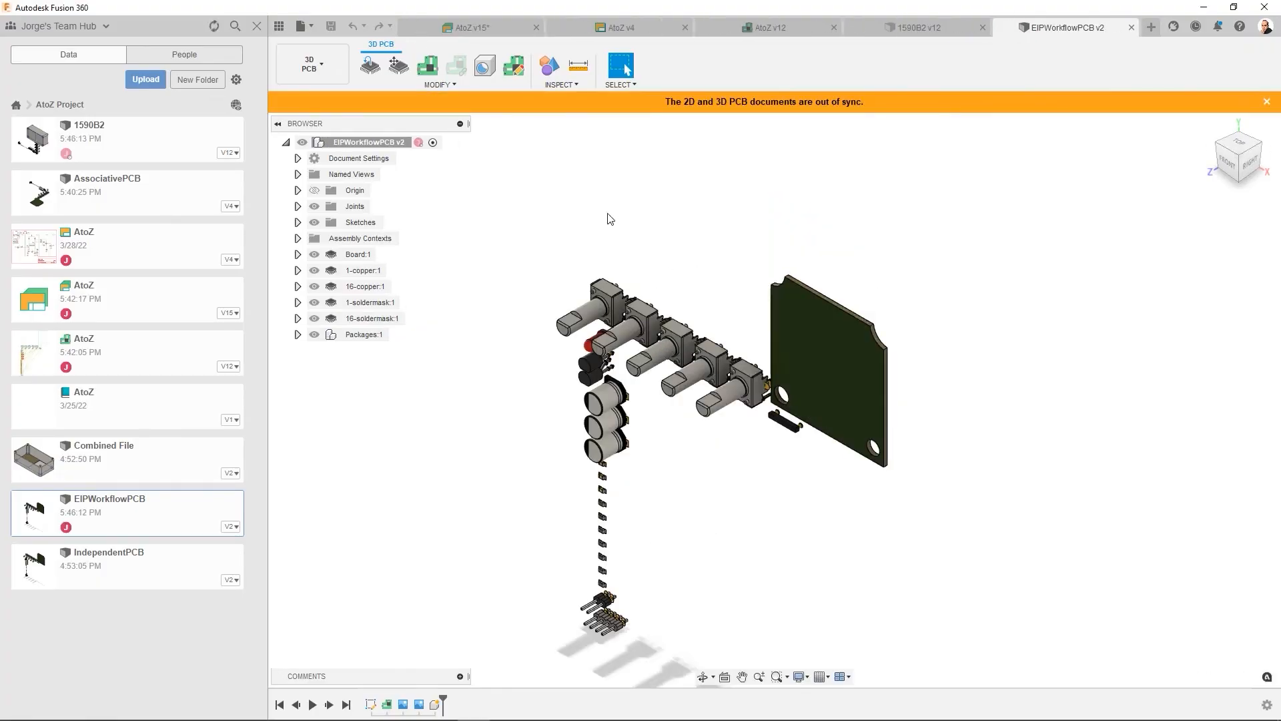
{"action": "left_click", "coordinate": [431, 67]}
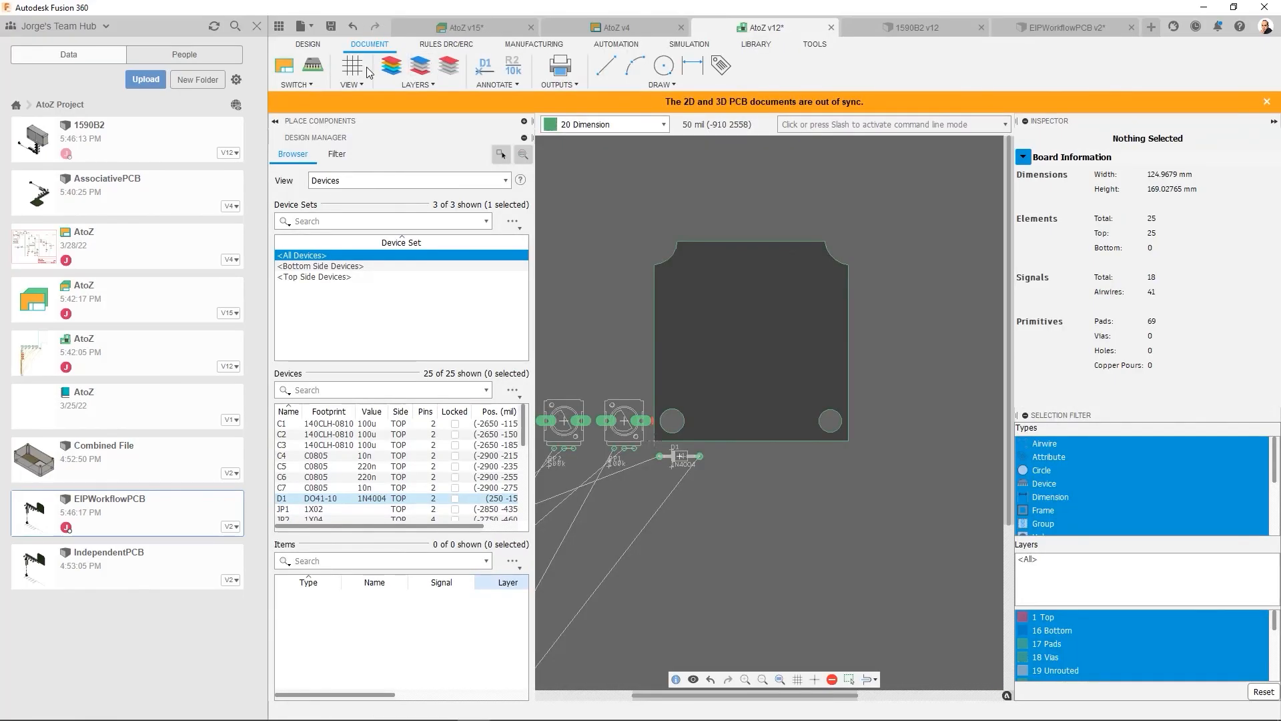
- Push the AtoZ 2D board to the 3D PCB with the default options, and check it against the 1590B2 assembly and the 2D board
{"action": "left_click", "coordinate": [317, 70]}
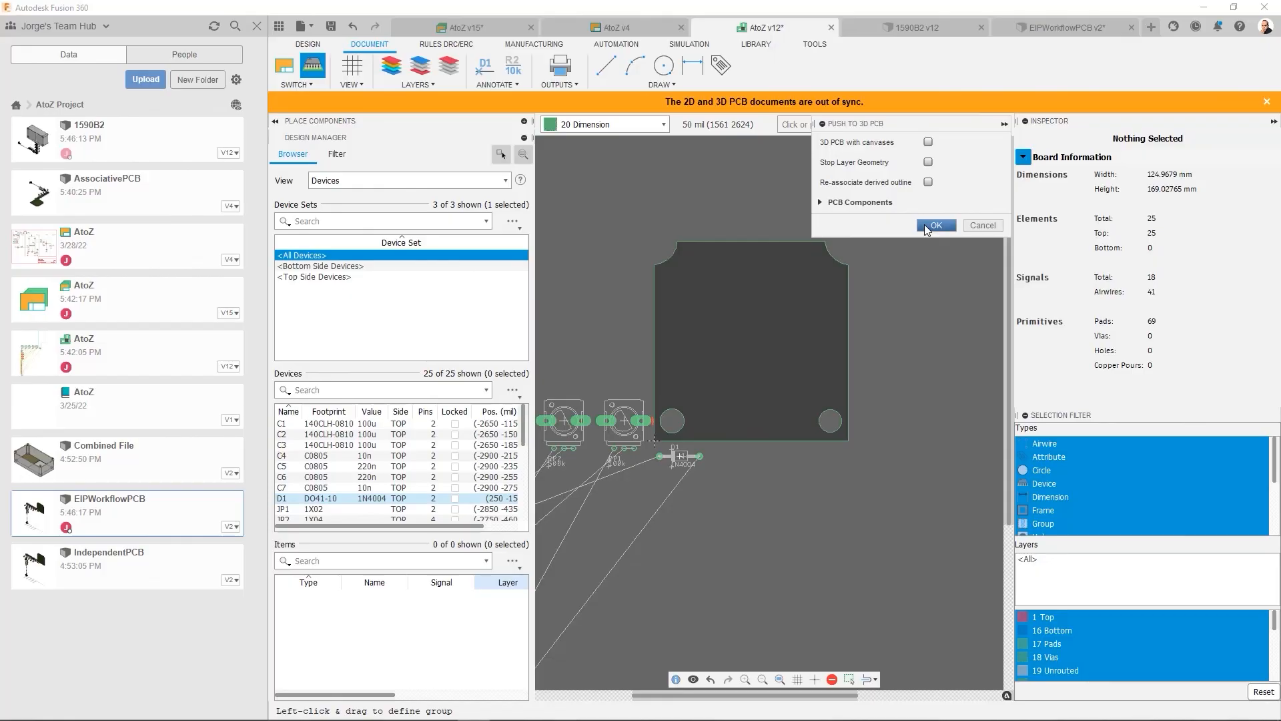
{"action": "left_click", "coordinate": [925, 227]}
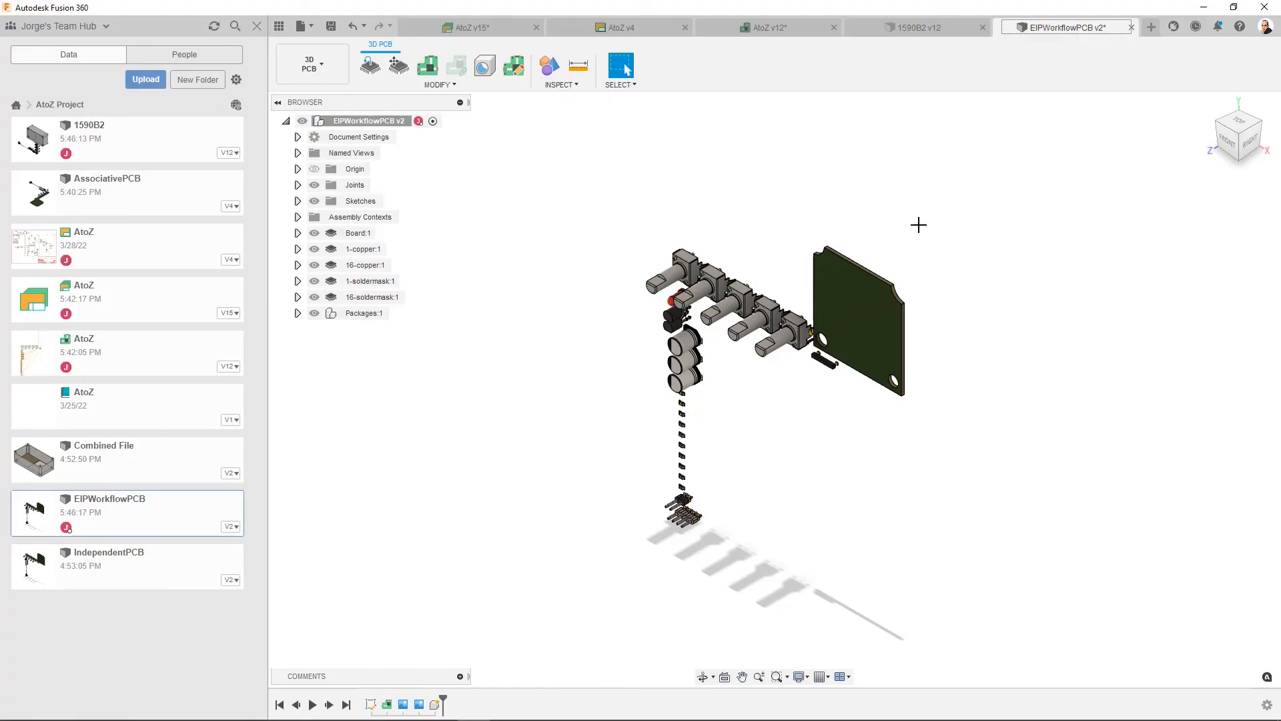
{"action": "left_click", "coordinate": [912, 28]}
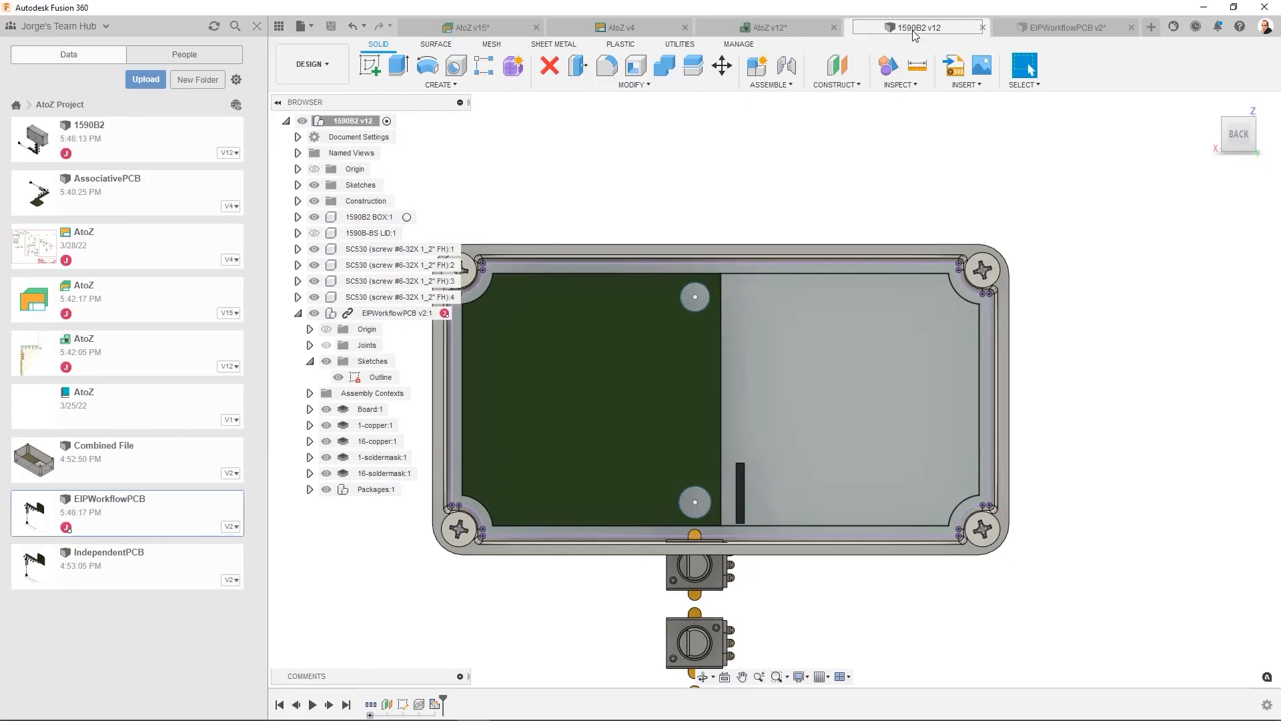
{"action": "left_click", "coordinate": [1025, 30]}
{"action": "left_click", "coordinate": [795, 27]}
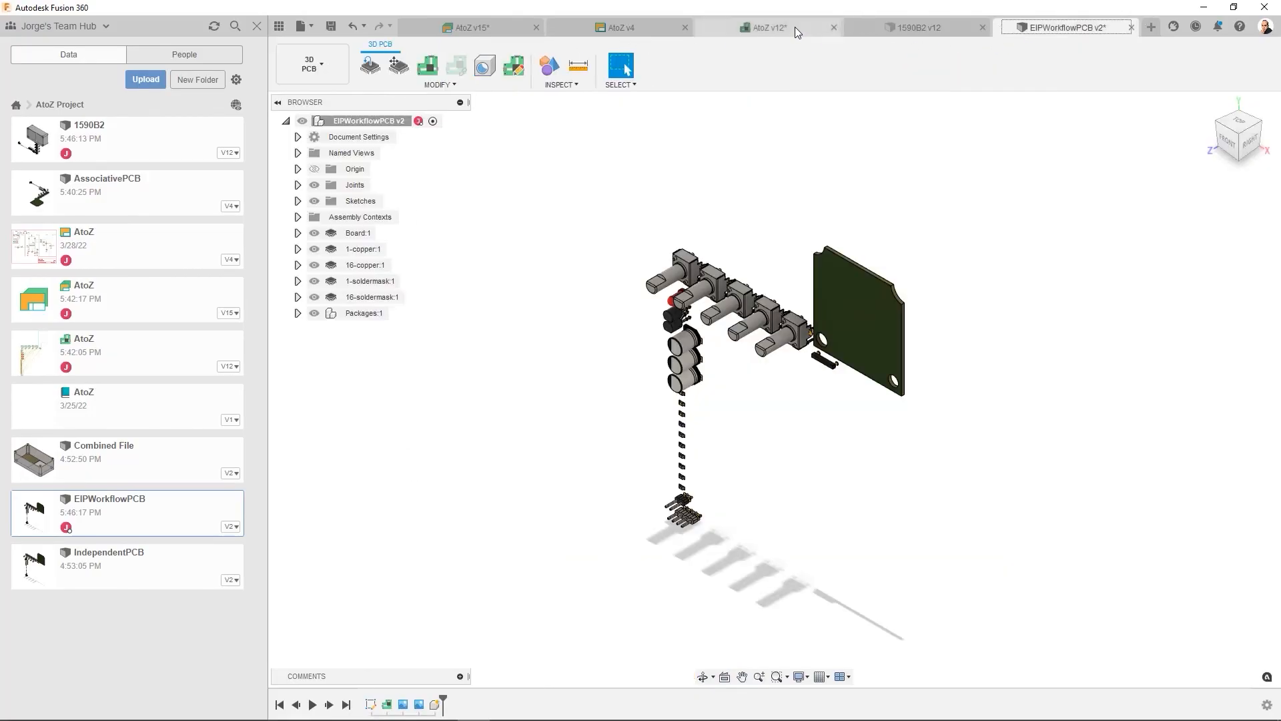